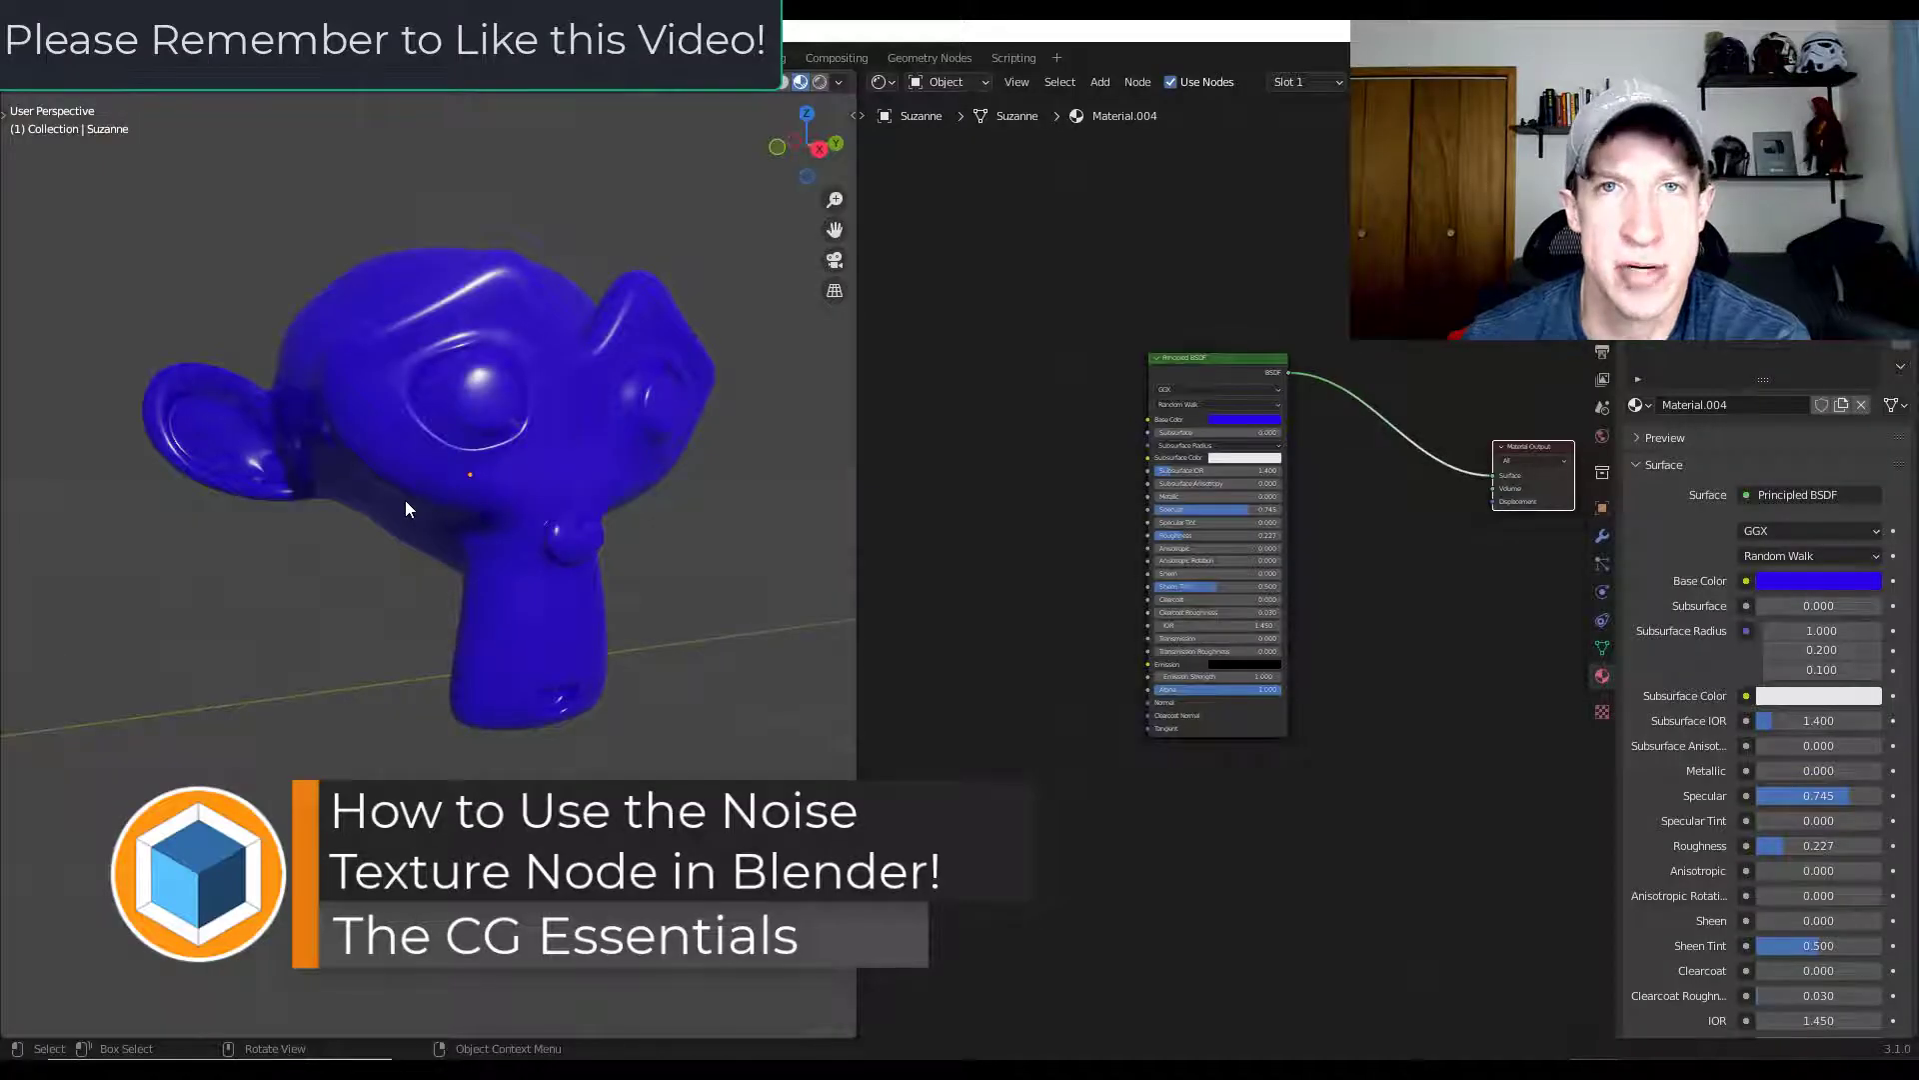
Step: Lower the Principled BSDF Roughness from 0.227 to 0.195 and rearrange the Material Output and BSDF nodes
{"action": "left_click", "coordinate": [1123, 476]}
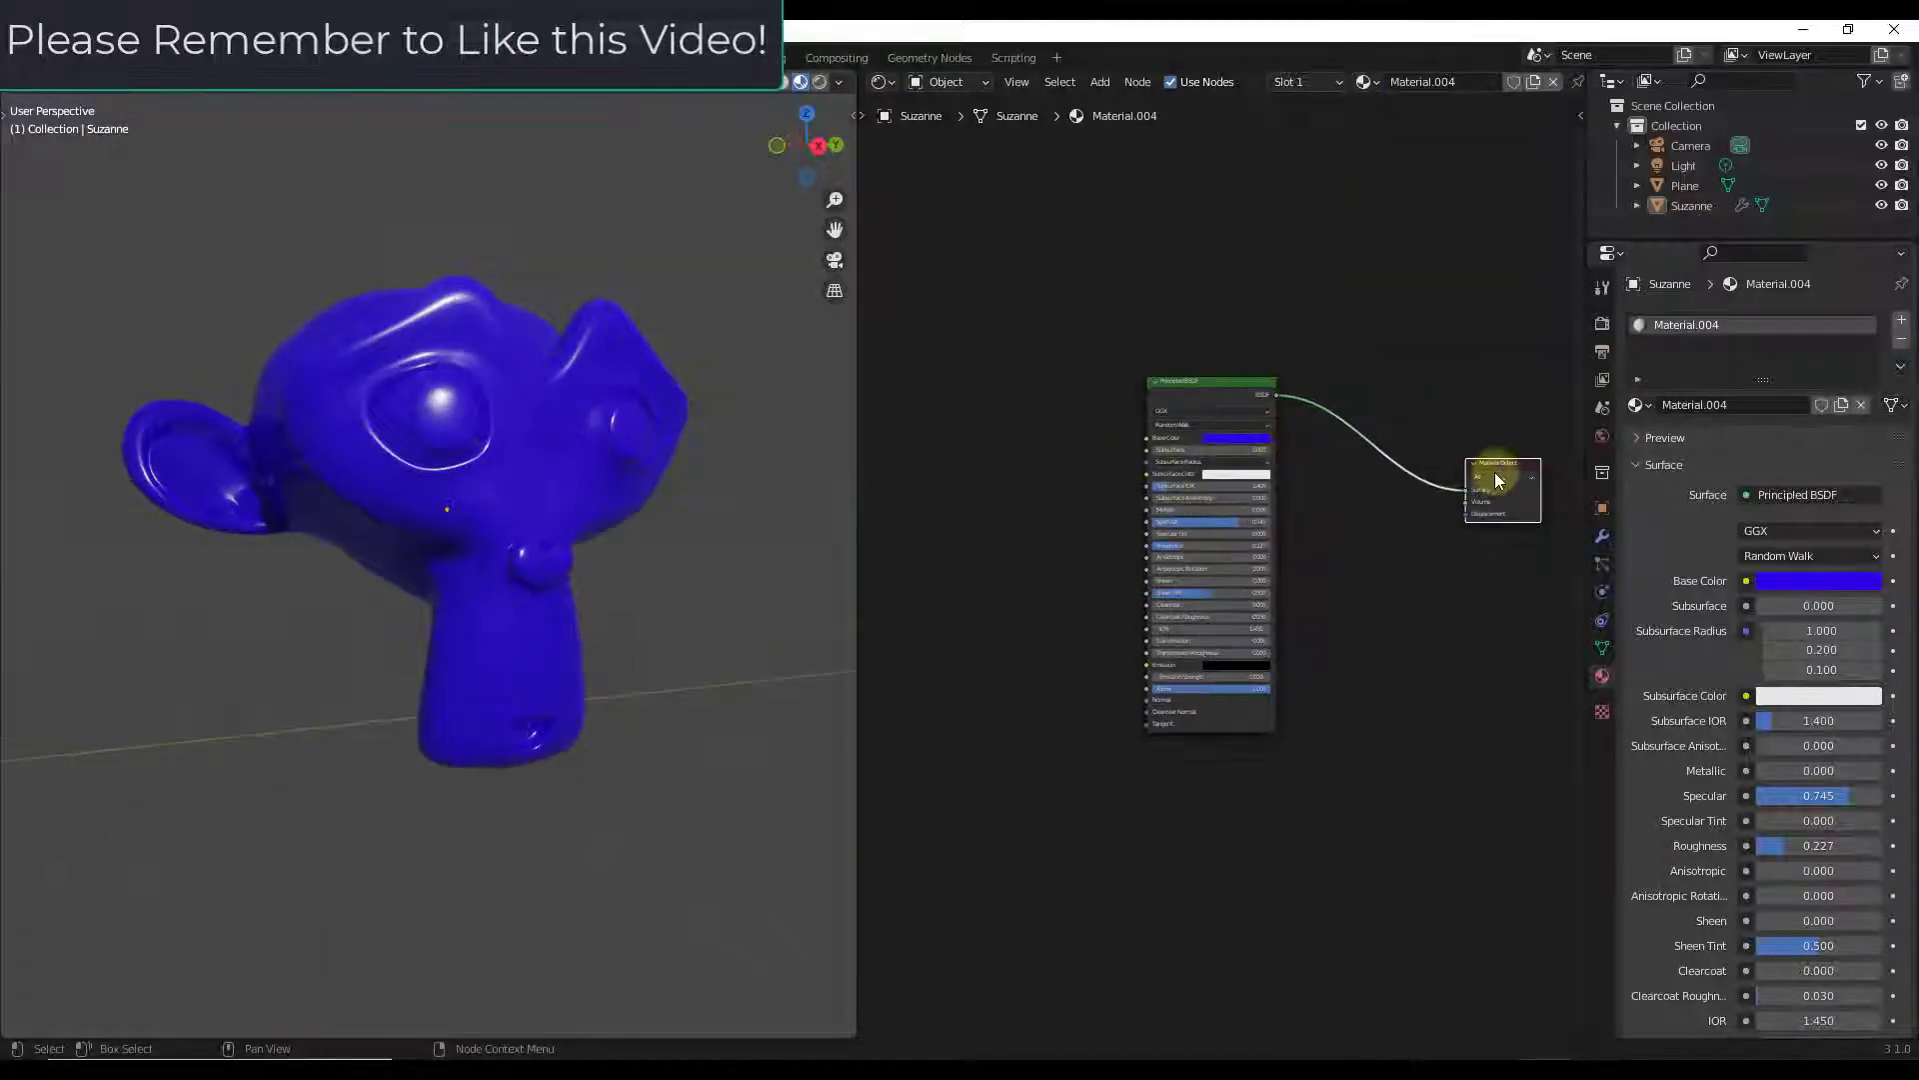
{"action": "left_click_drag", "start_coordinate": [1496, 466], "coordinate": [1472, 493]}
{"action": "mouse_move", "coordinate": [423, 487]}
{"action": "middle_mouse_down"}
{"action": "mouse_move", "coordinate": [523, 493]}
{"action": "mouse_move", "coordinate": [425, 488]}
{"action": "middle_mouse_up"}
{"action": "left_click", "coordinate": [1178, 561]}
{"action": "scroll", "coordinate": [1178, 560], "scroll_direction": "up", "scroll_amount": 5}
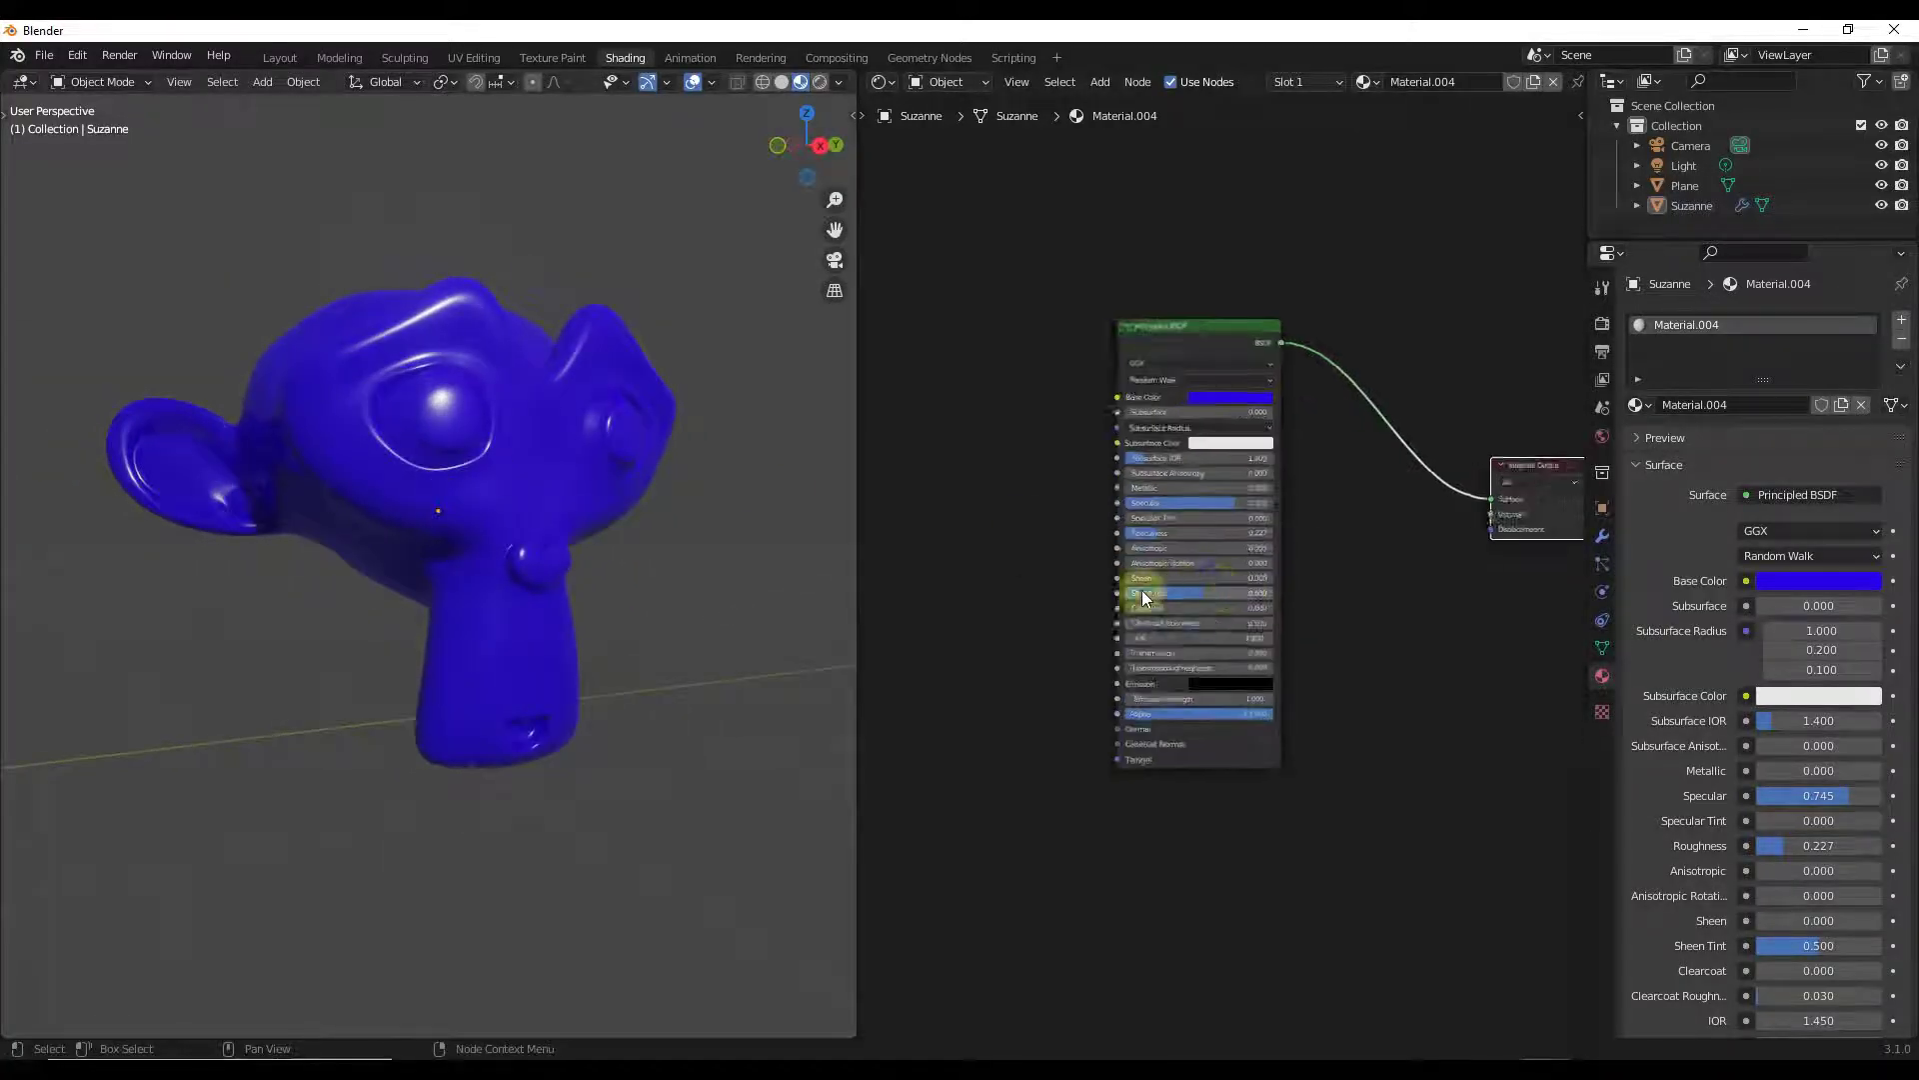
{"action": "left_click_drag", "start_coordinate": [1152, 516], "coordinate": [1147, 515]}
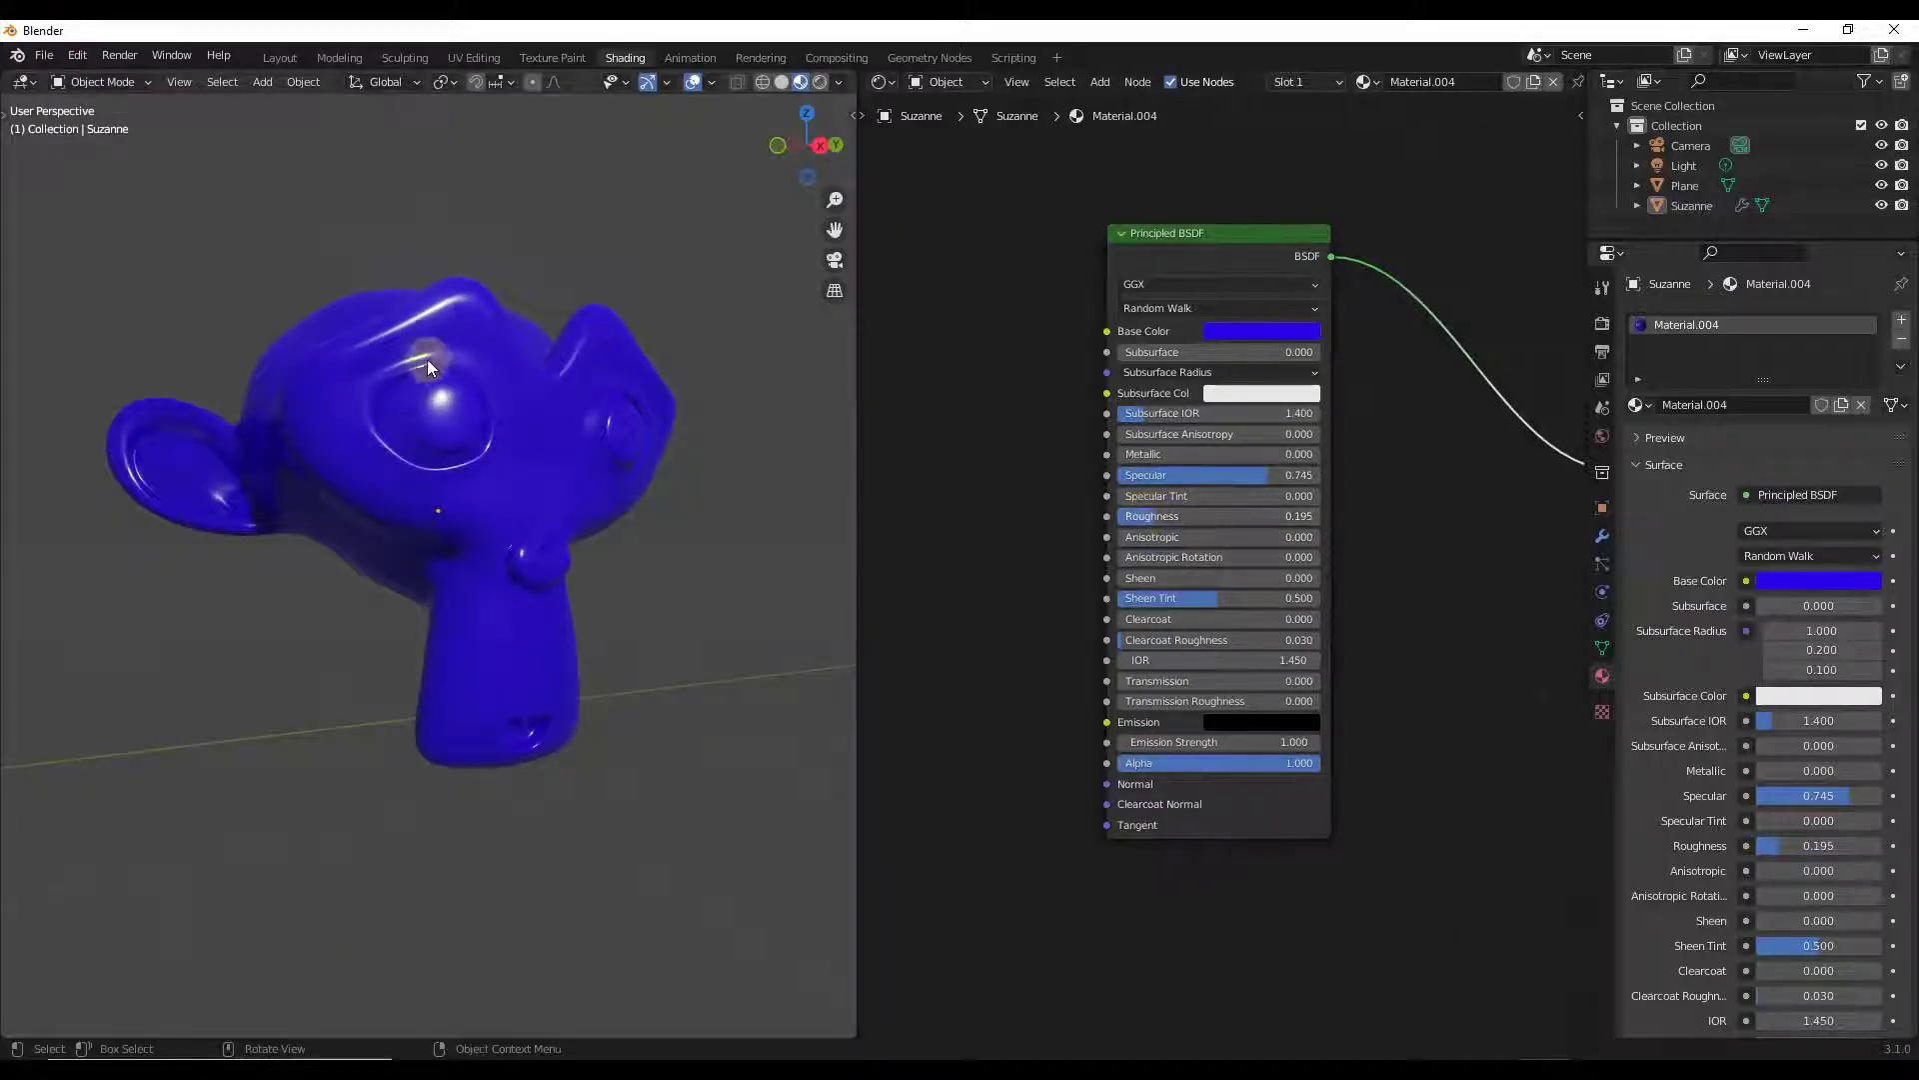
{"action": "middle_click_drag", "start_coordinate": [362, 451], "coordinate": [484, 471]}
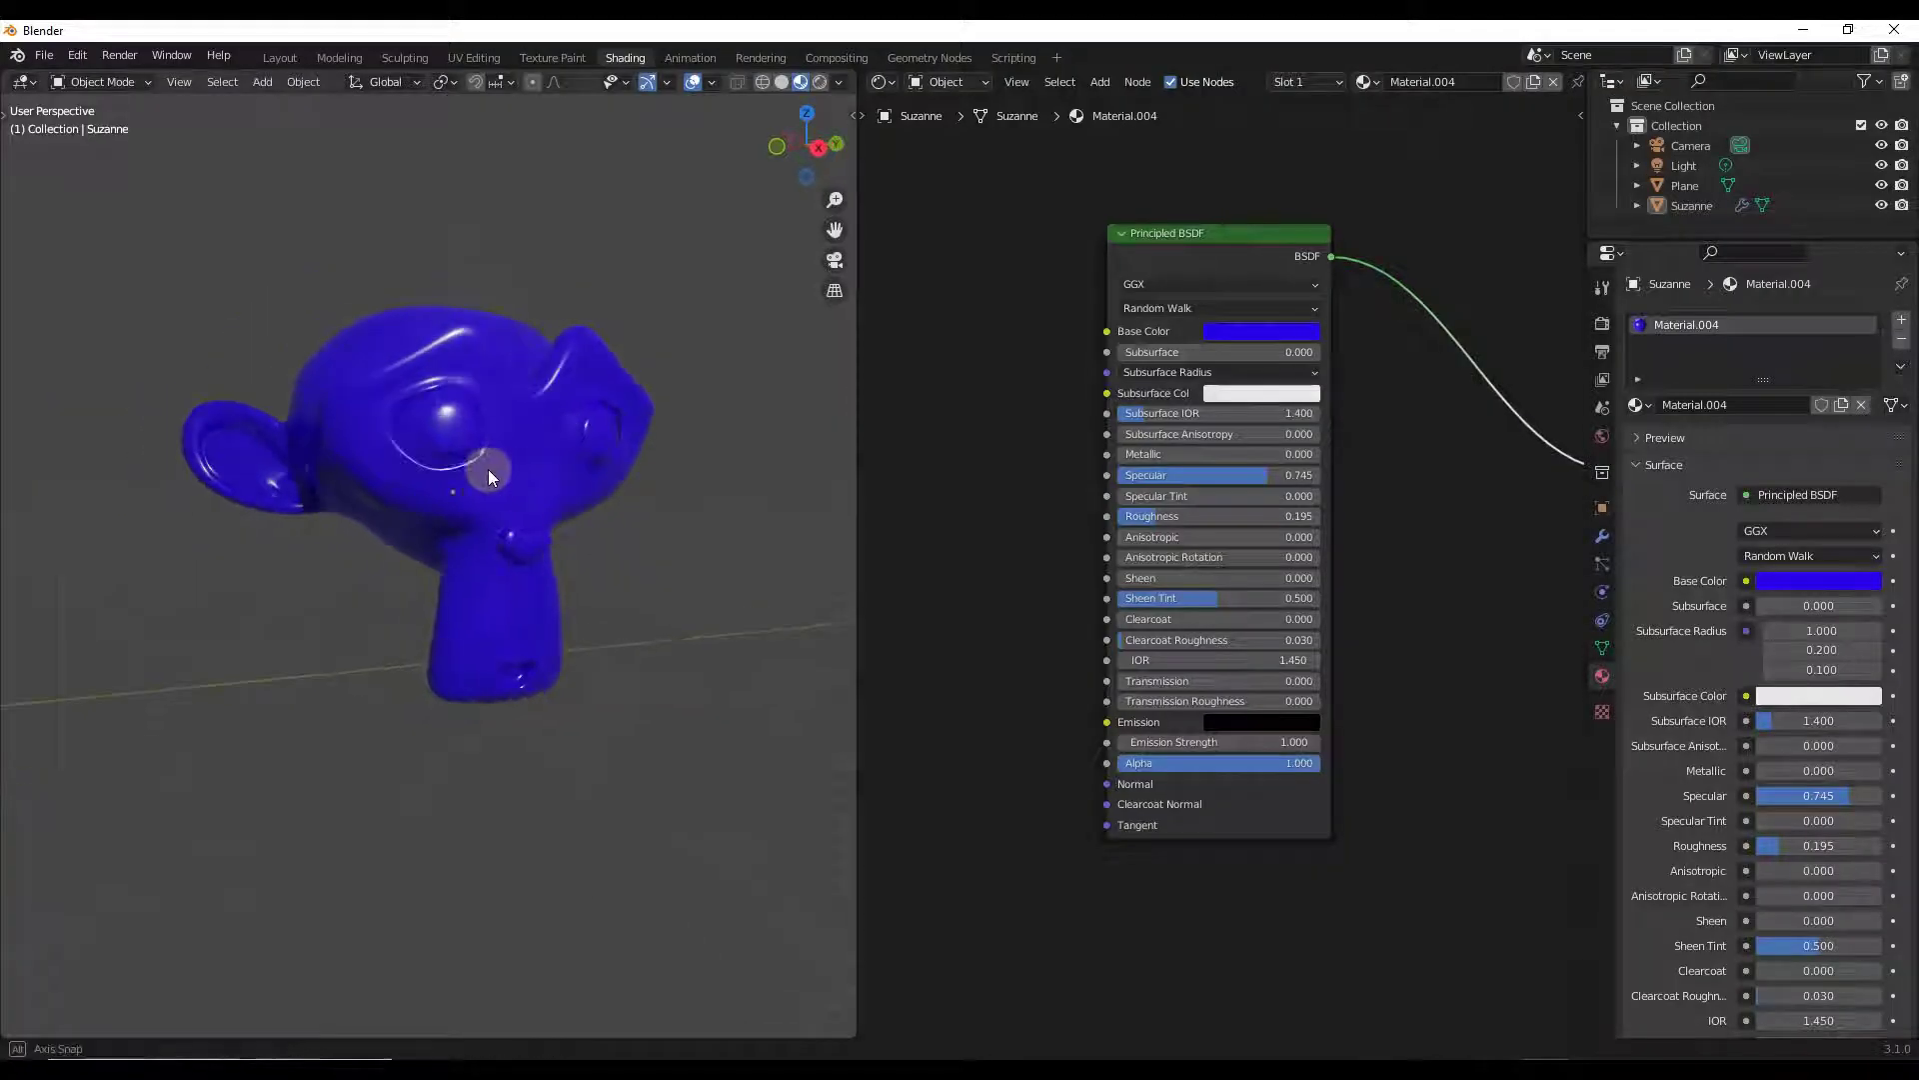
{"action": "left_click_drag", "start_coordinate": [1154, 250], "coordinate": [1286, 266]}
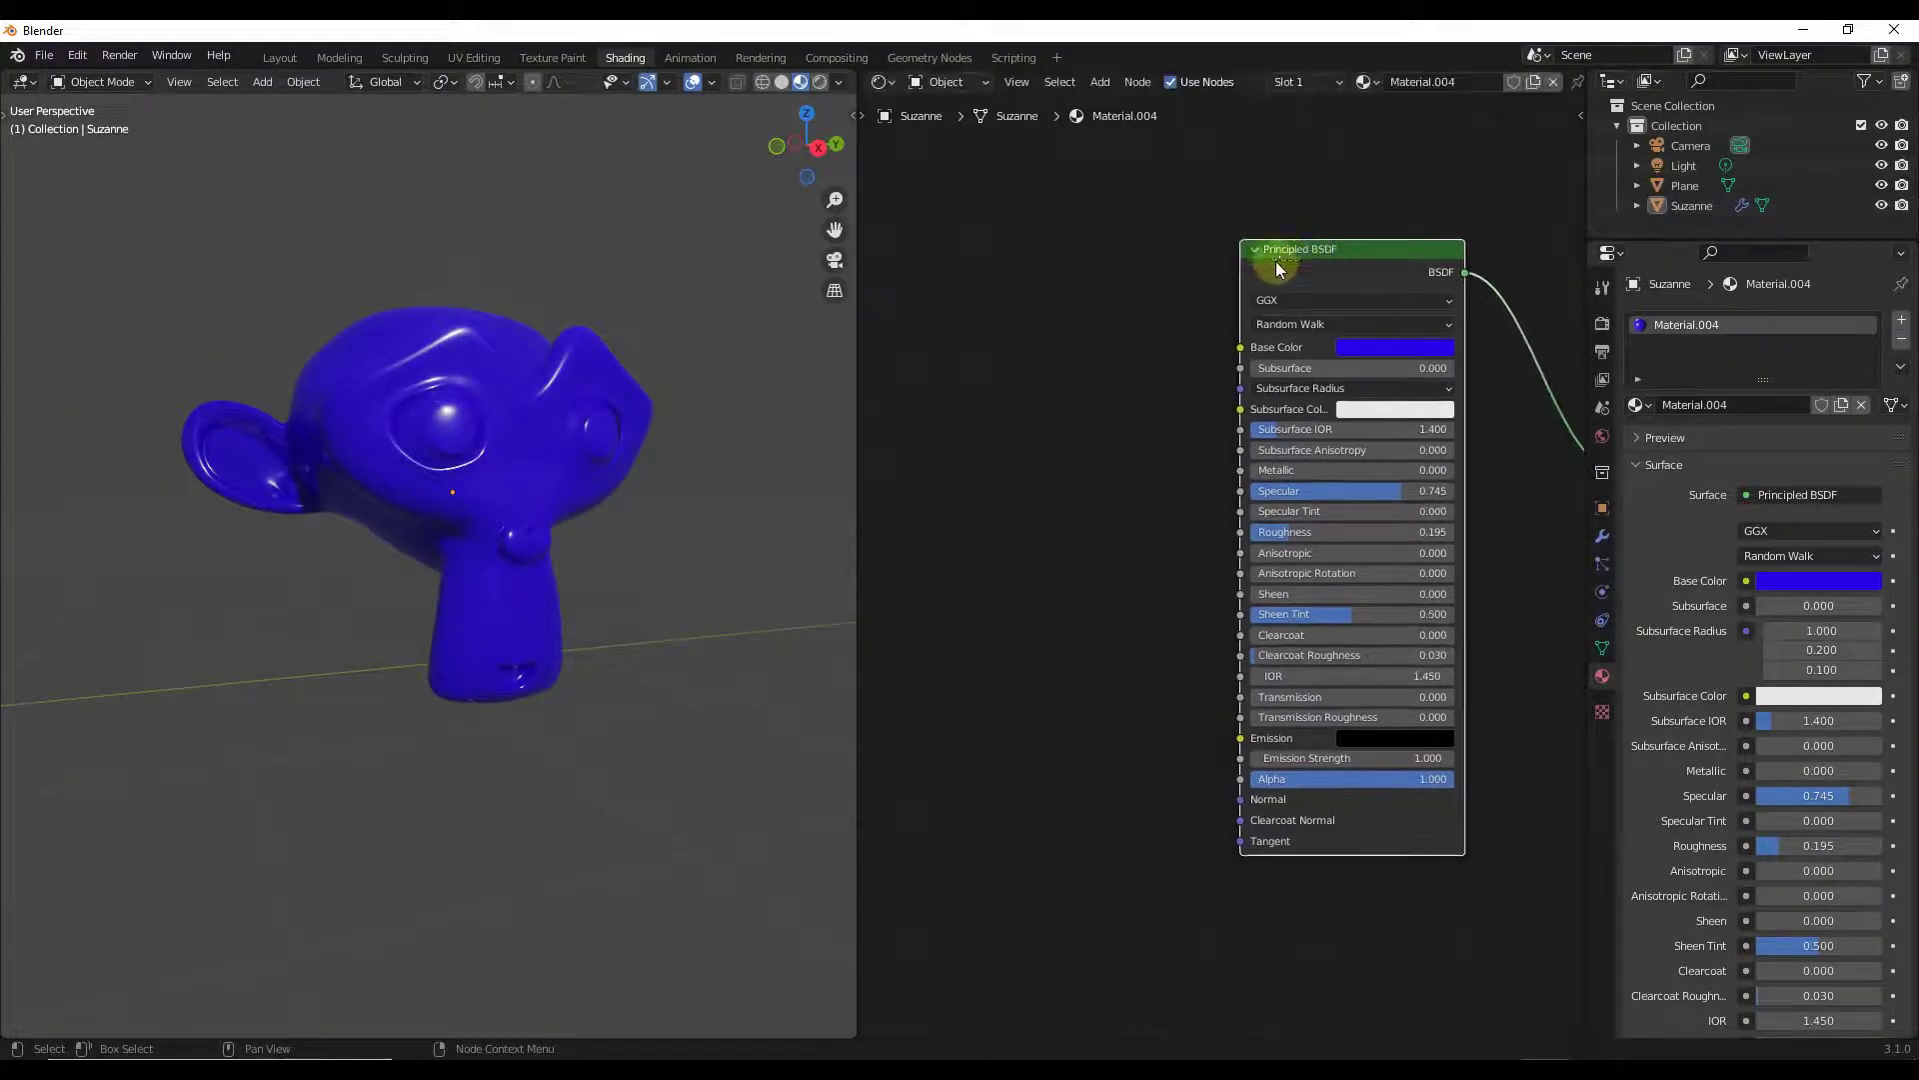
Step: Add a Noise Texture node through the Shift+A search and place it left of the Principled BSDF
{"action": "left_click", "coordinate": [937, 374]}
{"action": "key", "text": "shift+a"}
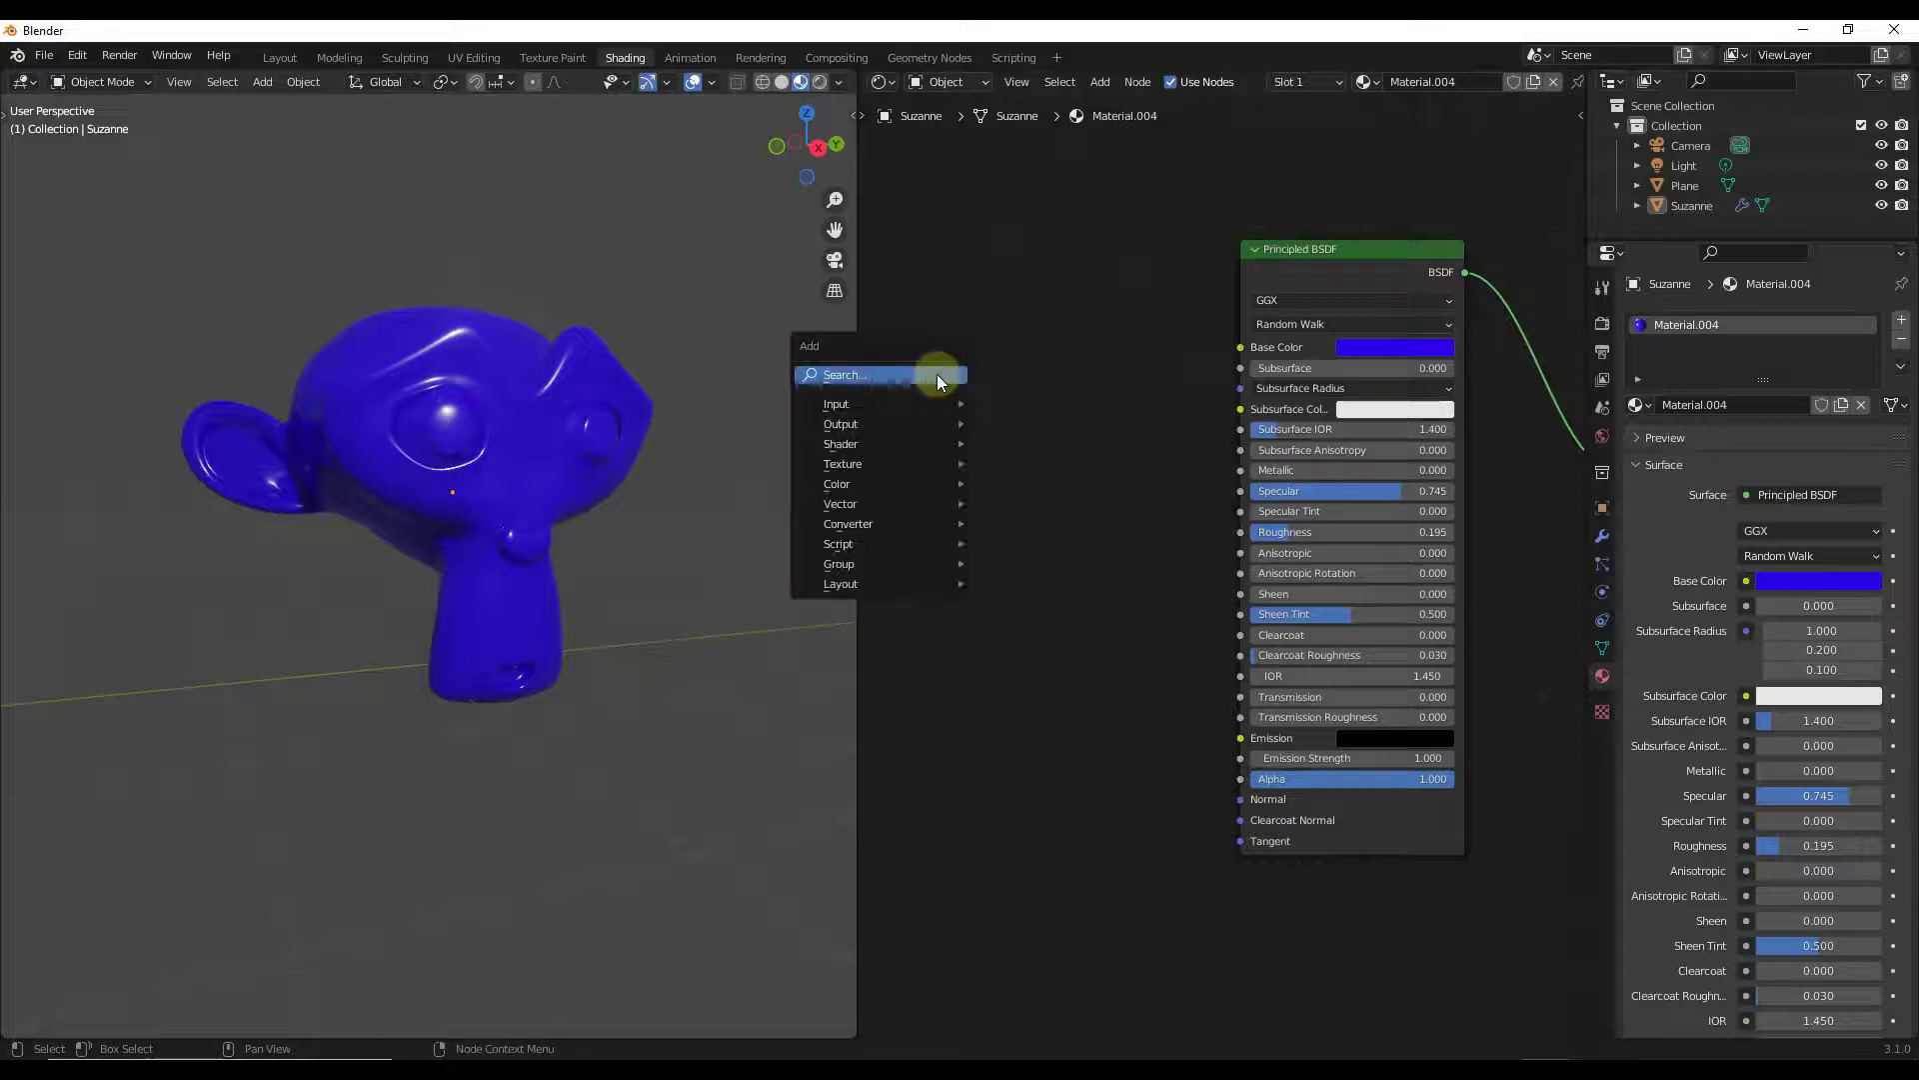
{"action": "left_click", "coordinate": [938, 374]}
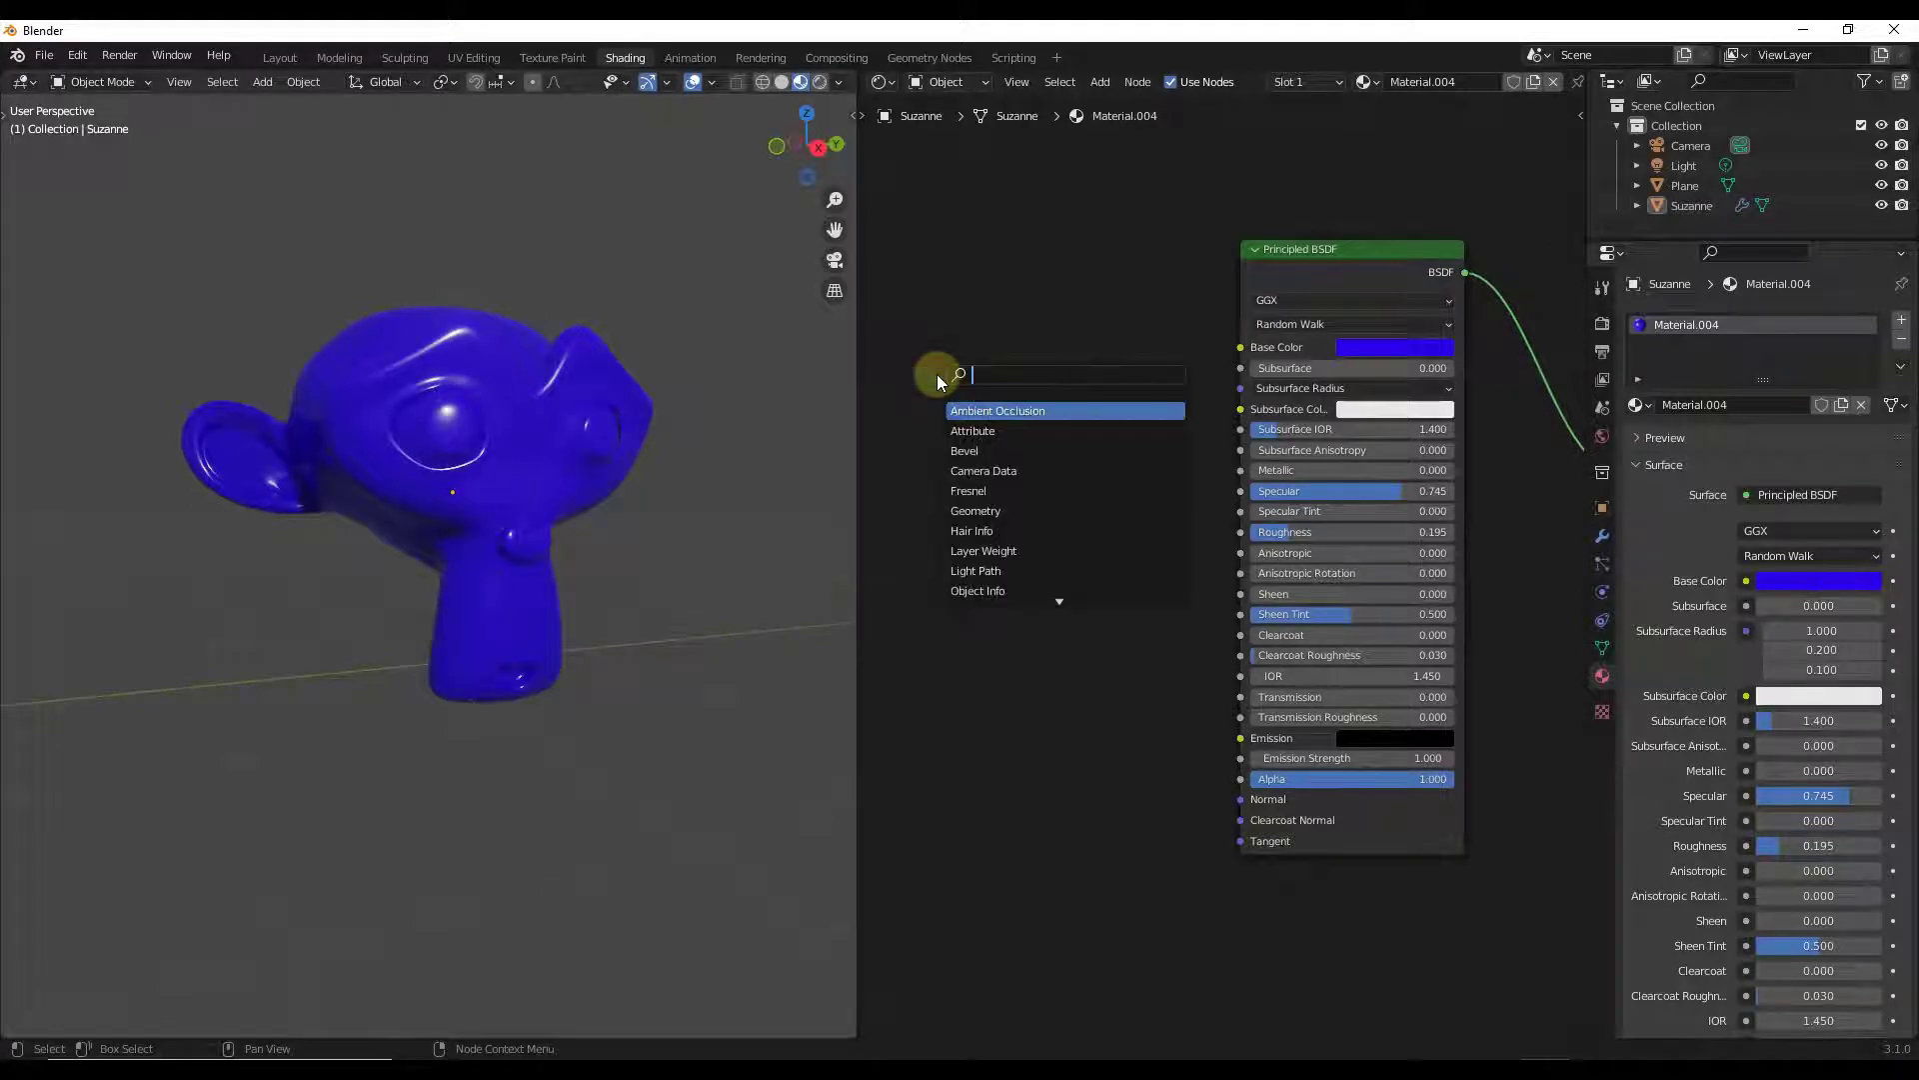
{"action": "type", "text": "noi"}
{"action": "key", "text": "Down"}
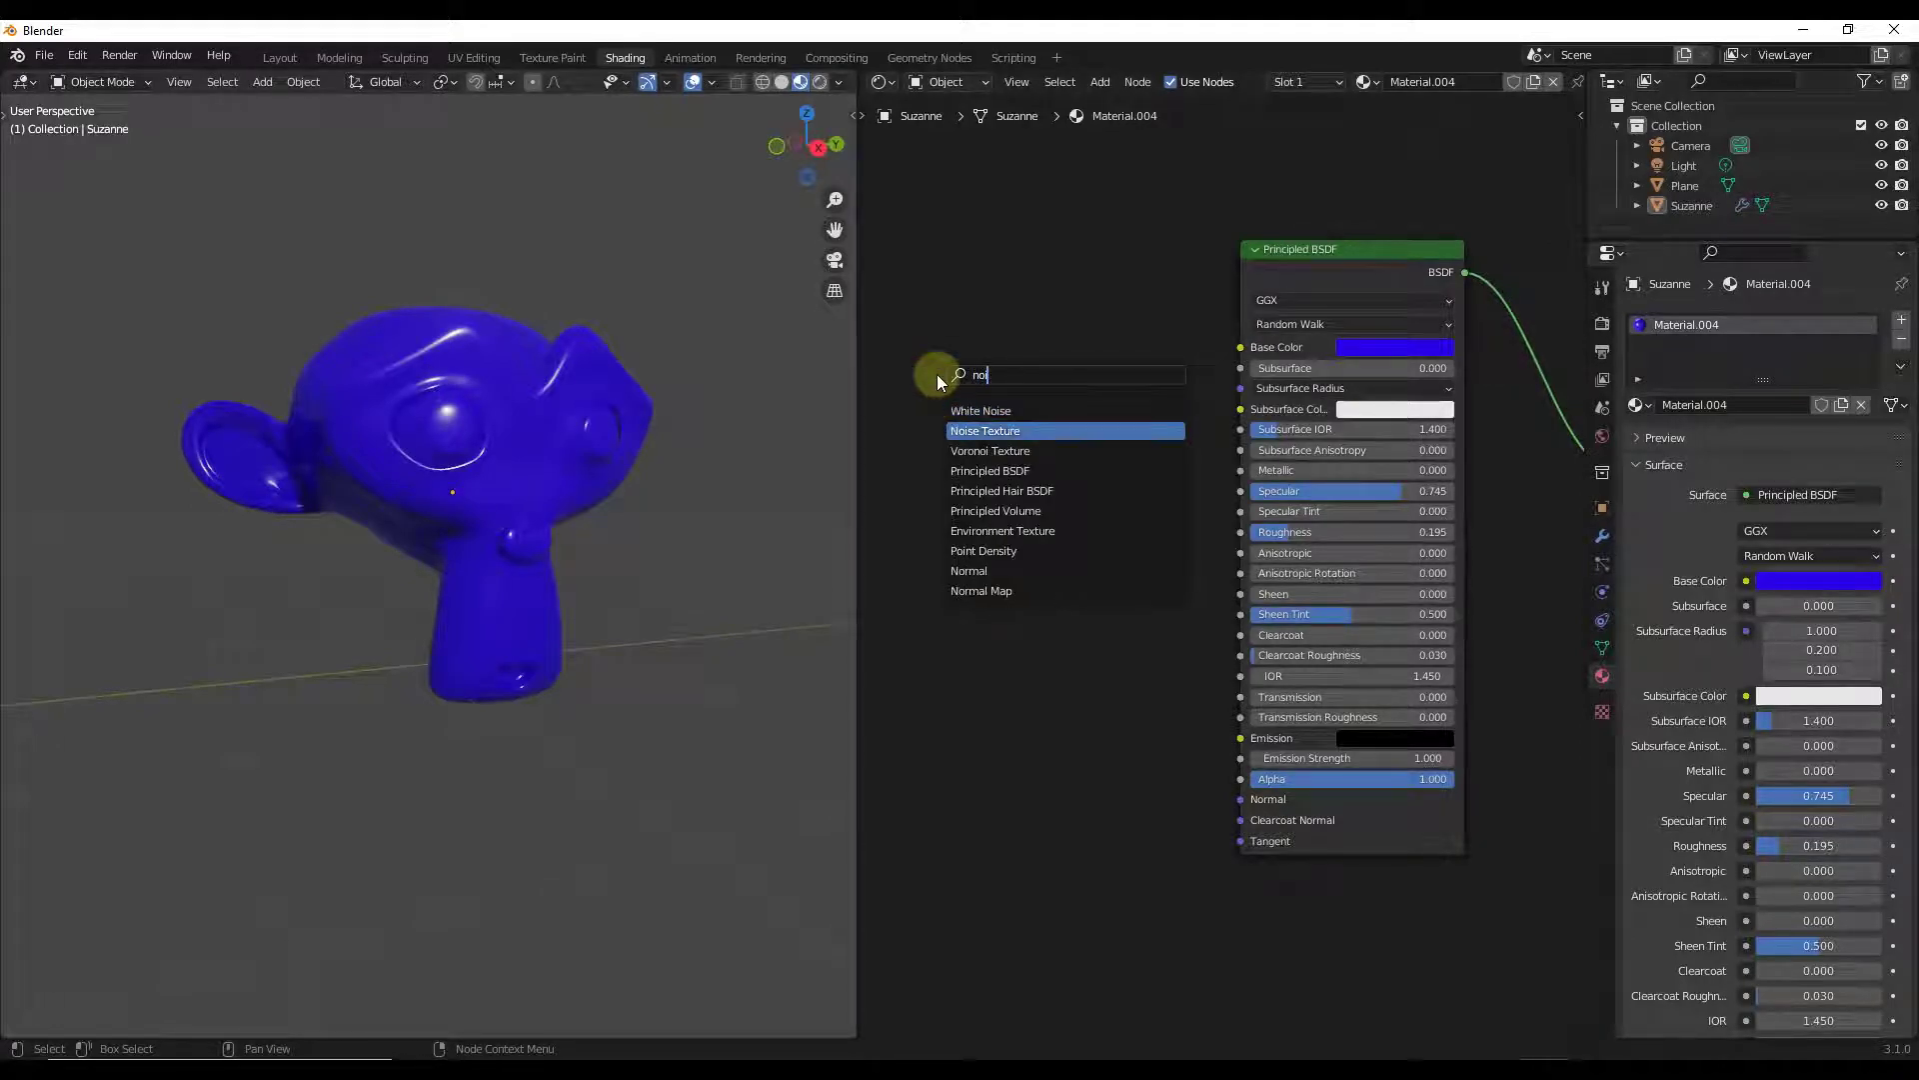
{"action": "key", "text": "Return"}
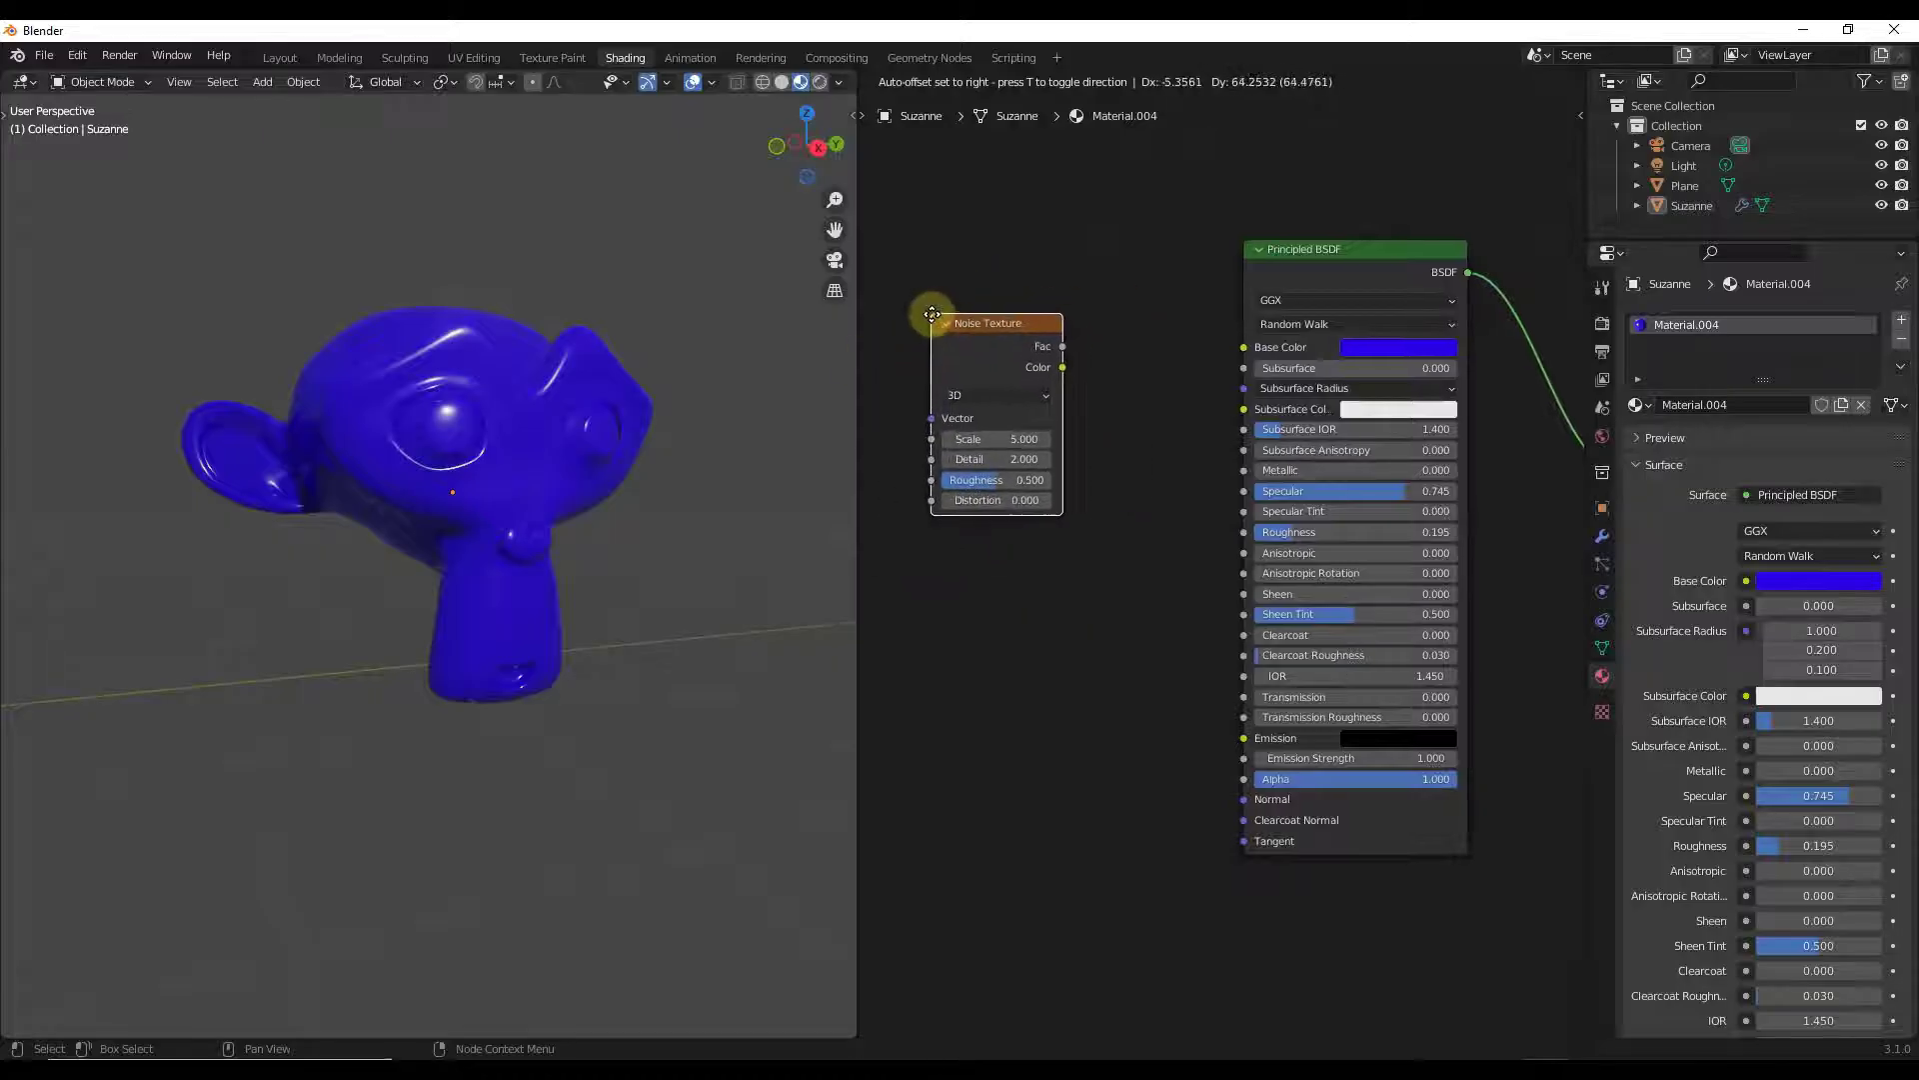
{"action": "left_click", "coordinate": [936, 305]}
{"action": "left_click_drag", "start_coordinate": [1020, 332], "coordinate": [1043, 367]}
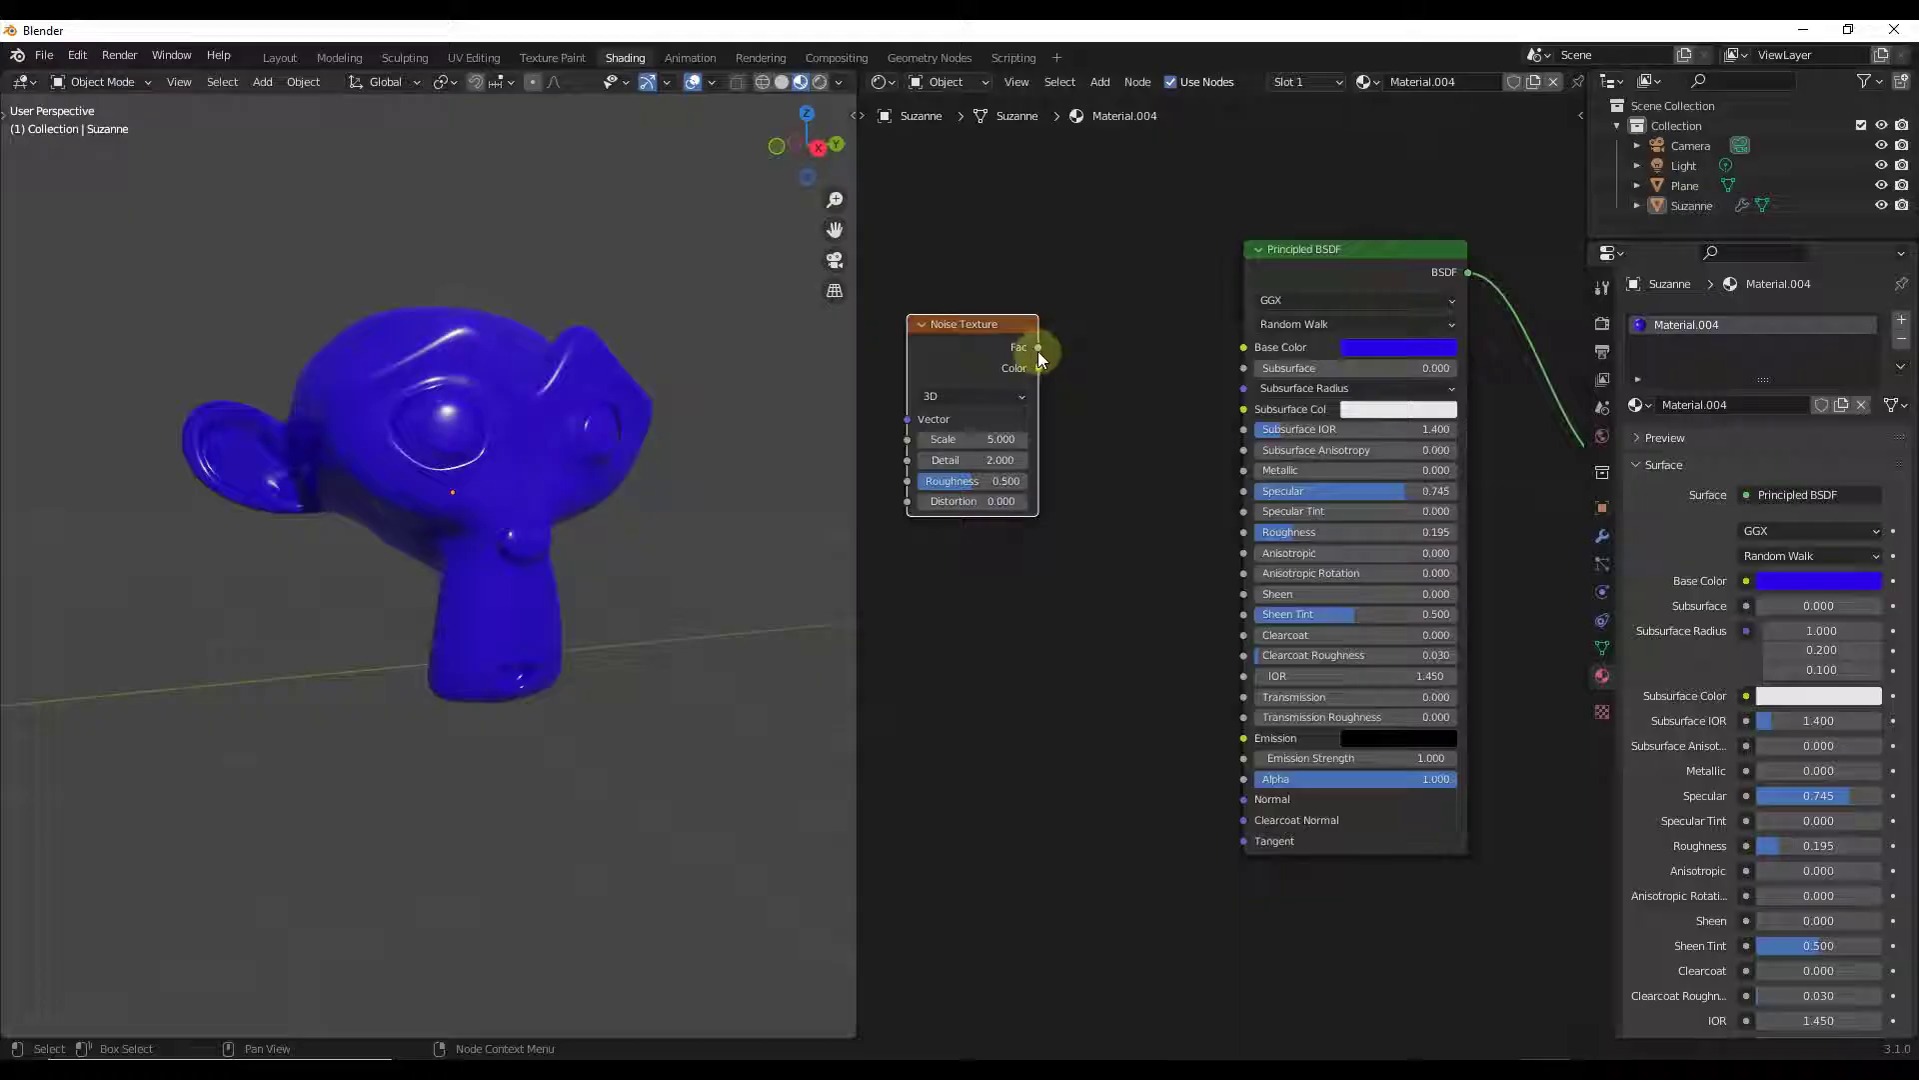
Step: Link the Noise Texture Color to Base Color and set its Scale to 9.100 and Detail to 6.600
{"action": "left_click_drag", "start_coordinate": [1039, 369], "coordinate": [1245, 346]}
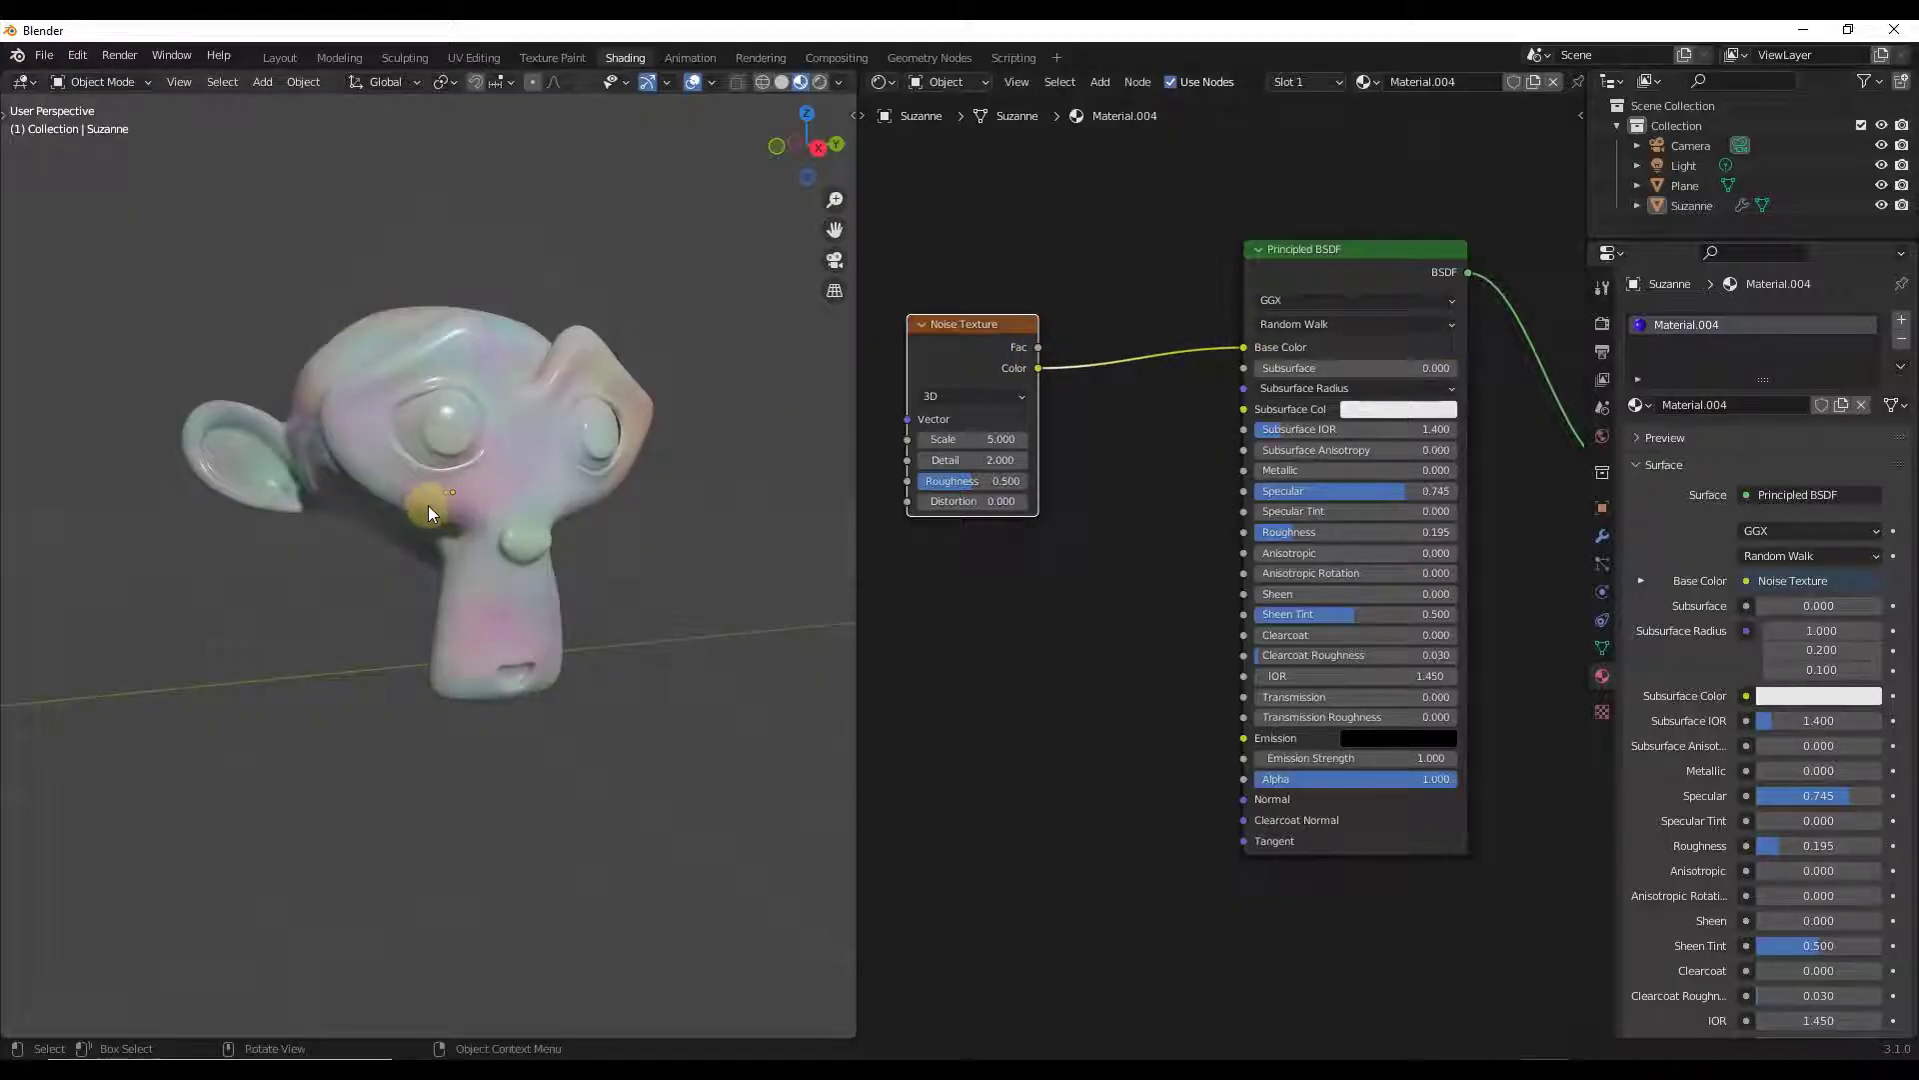
{"action": "scroll", "coordinate": [411, 504], "scroll_direction": "up", "scroll_amount": 2}
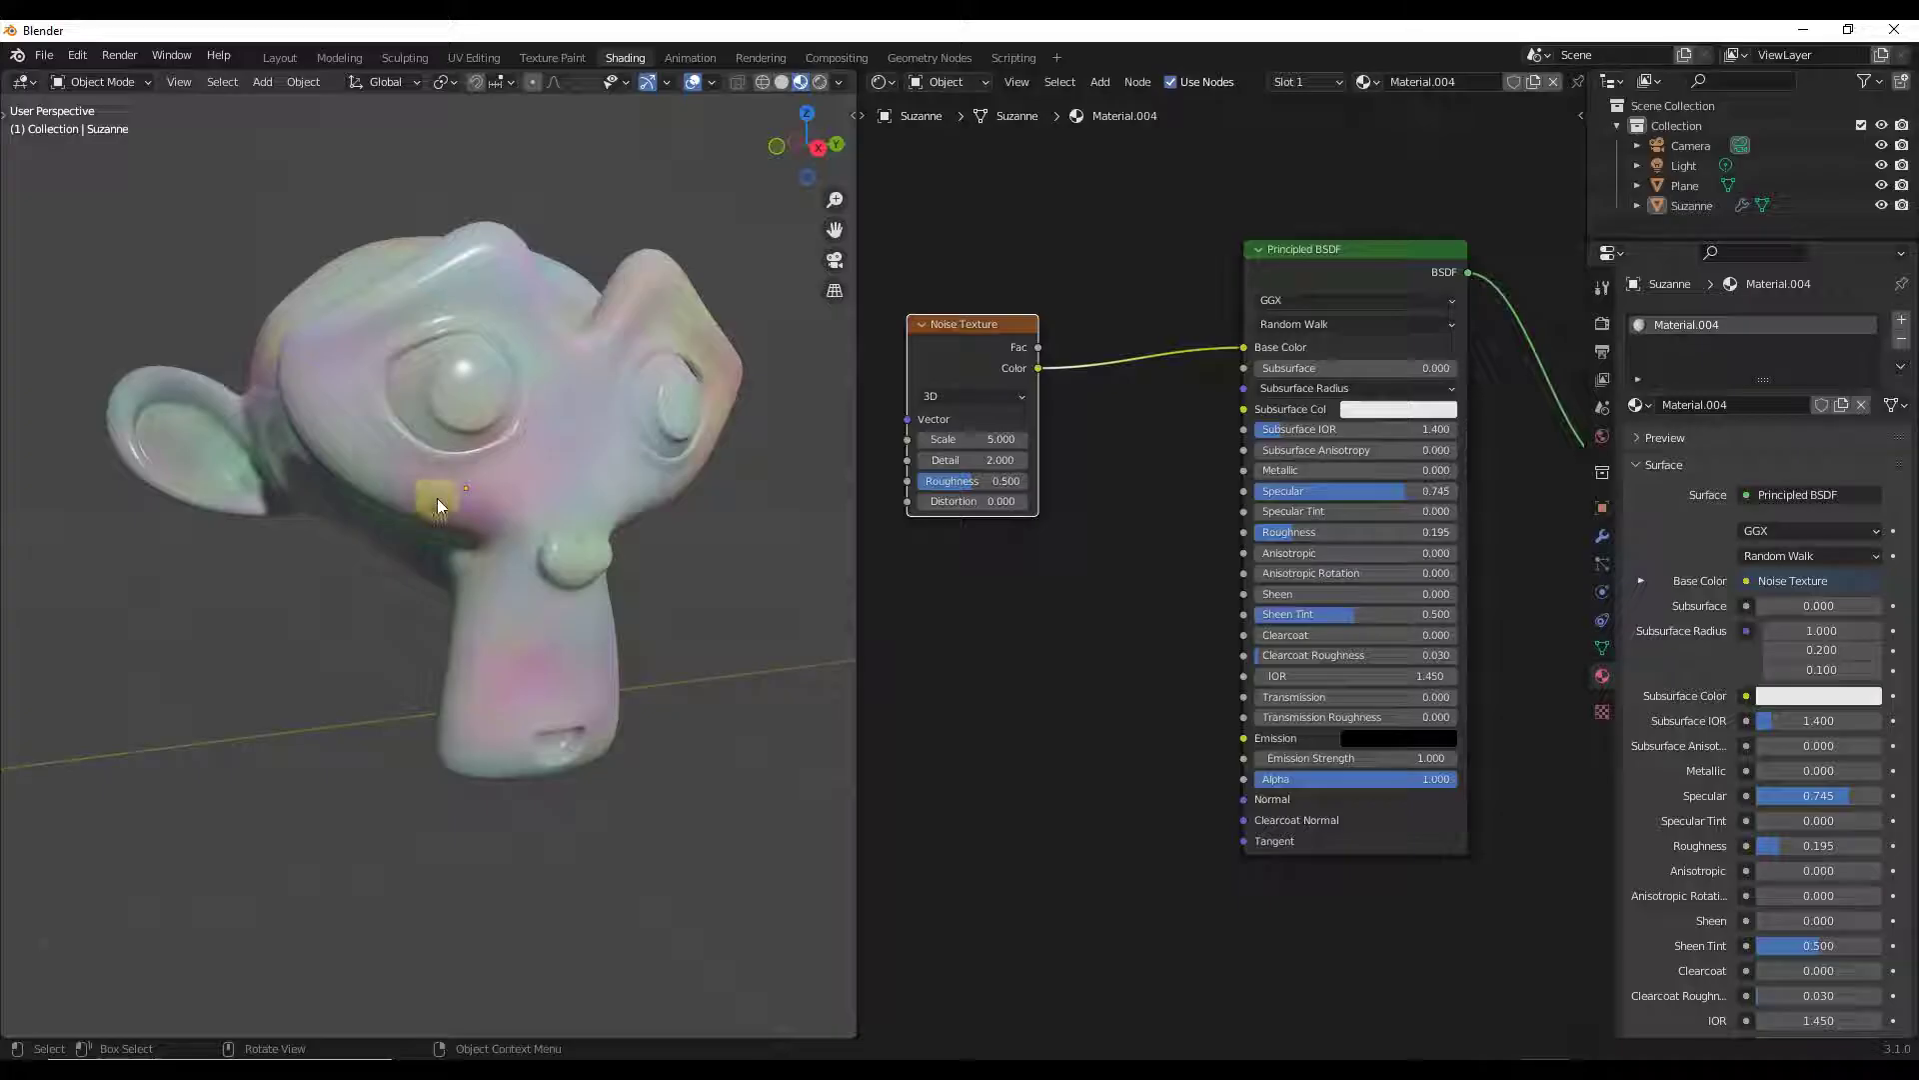
{"action": "left_click_drag", "start_coordinate": [964, 324], "coordinate": [987, 317]}
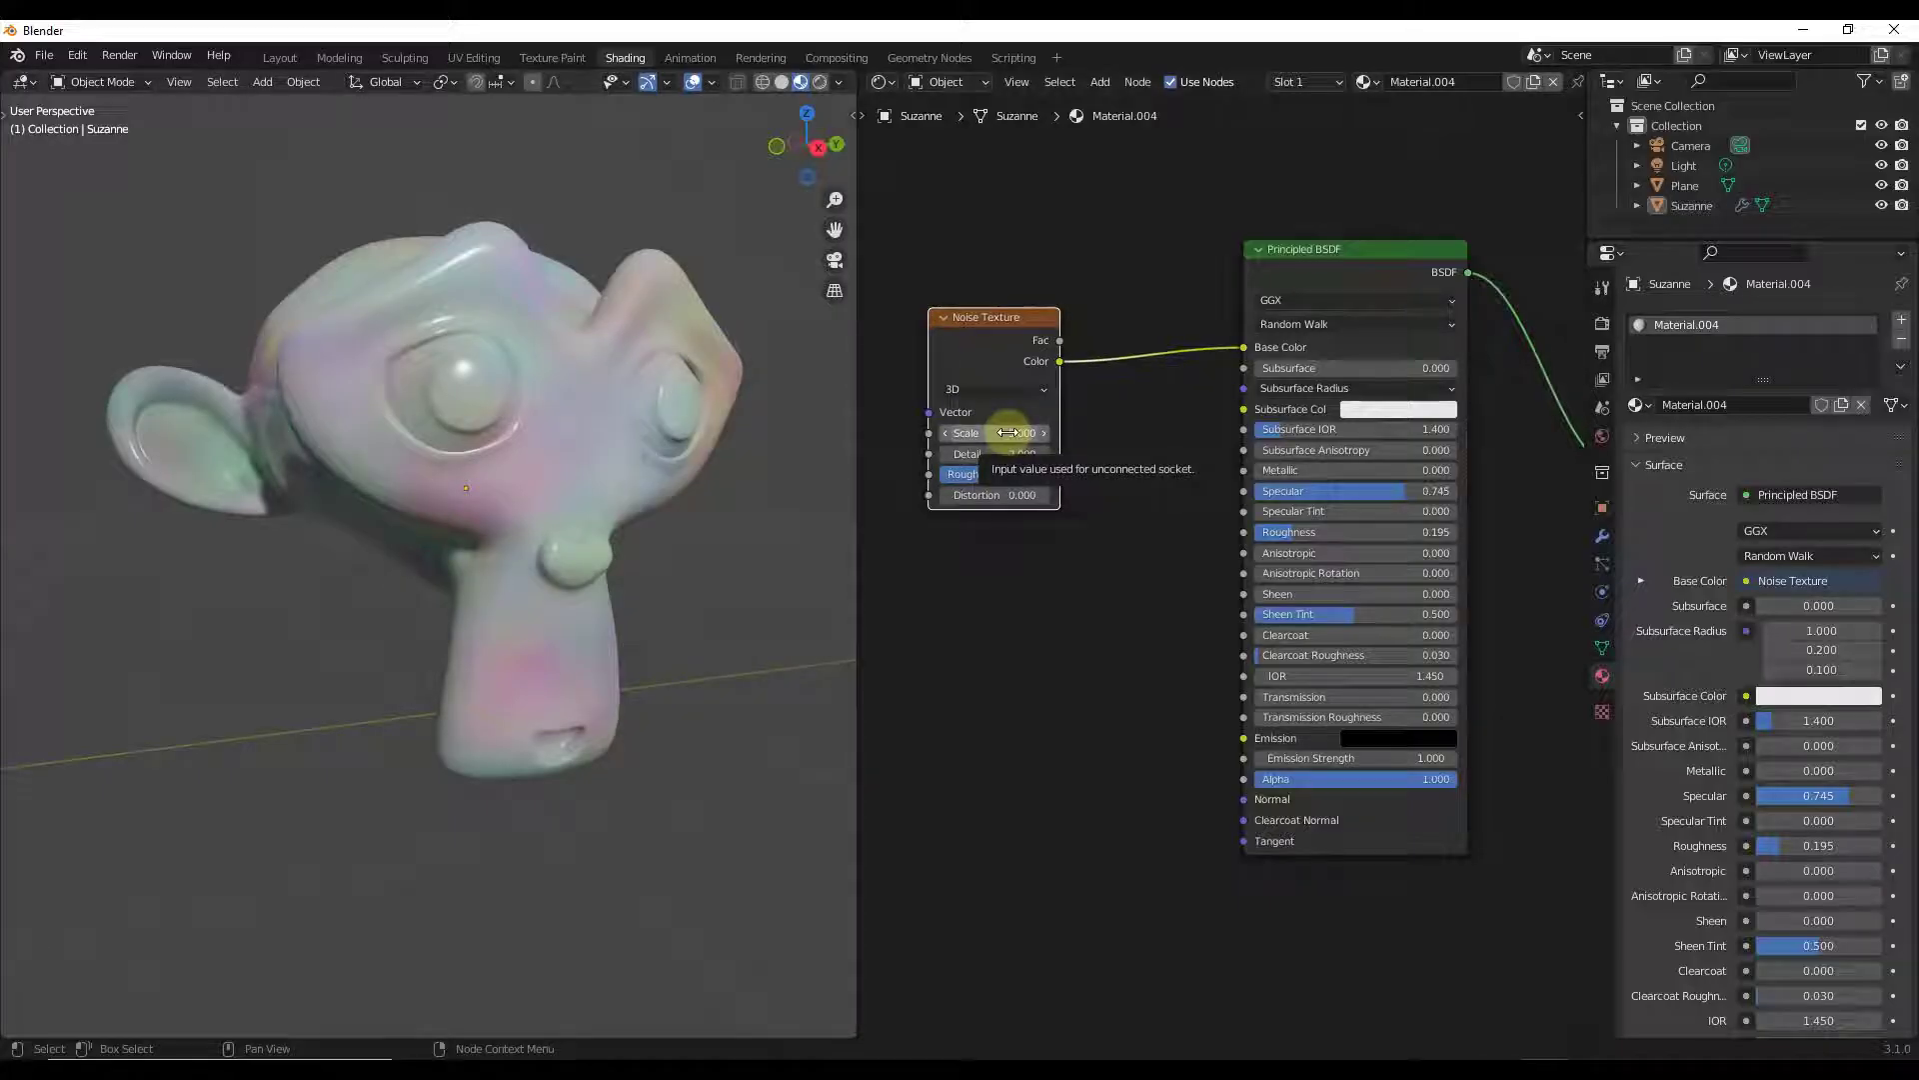
{"action": "left_click_drag", "start_coordinate": [1000, 326], "coordinate": [1003, 322]}
{"action": "left_click_drag", "start_coordinate": [997, 429], "coordinate": [1170, 424]}
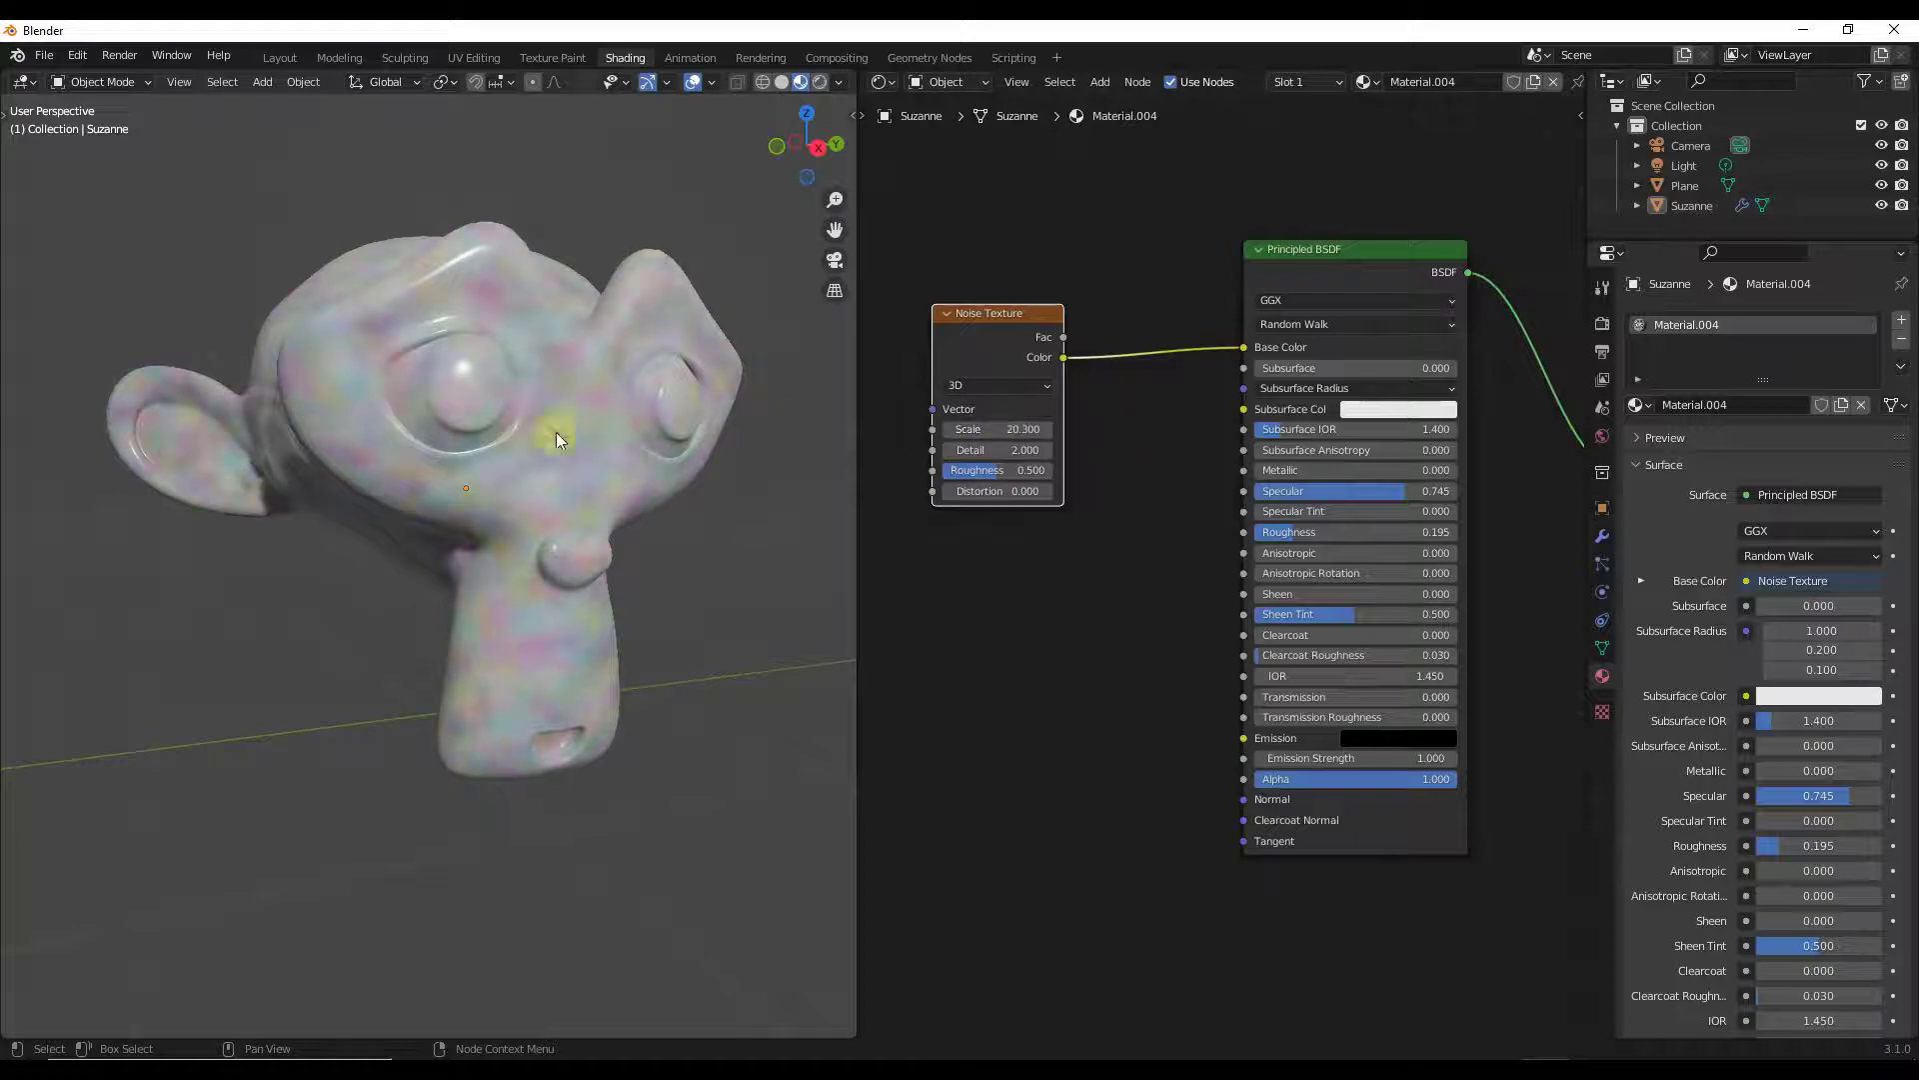
{"action": "scroll", "coordinate": [434, 428], "scroll_direction": "up", "scroll_amount": 2}
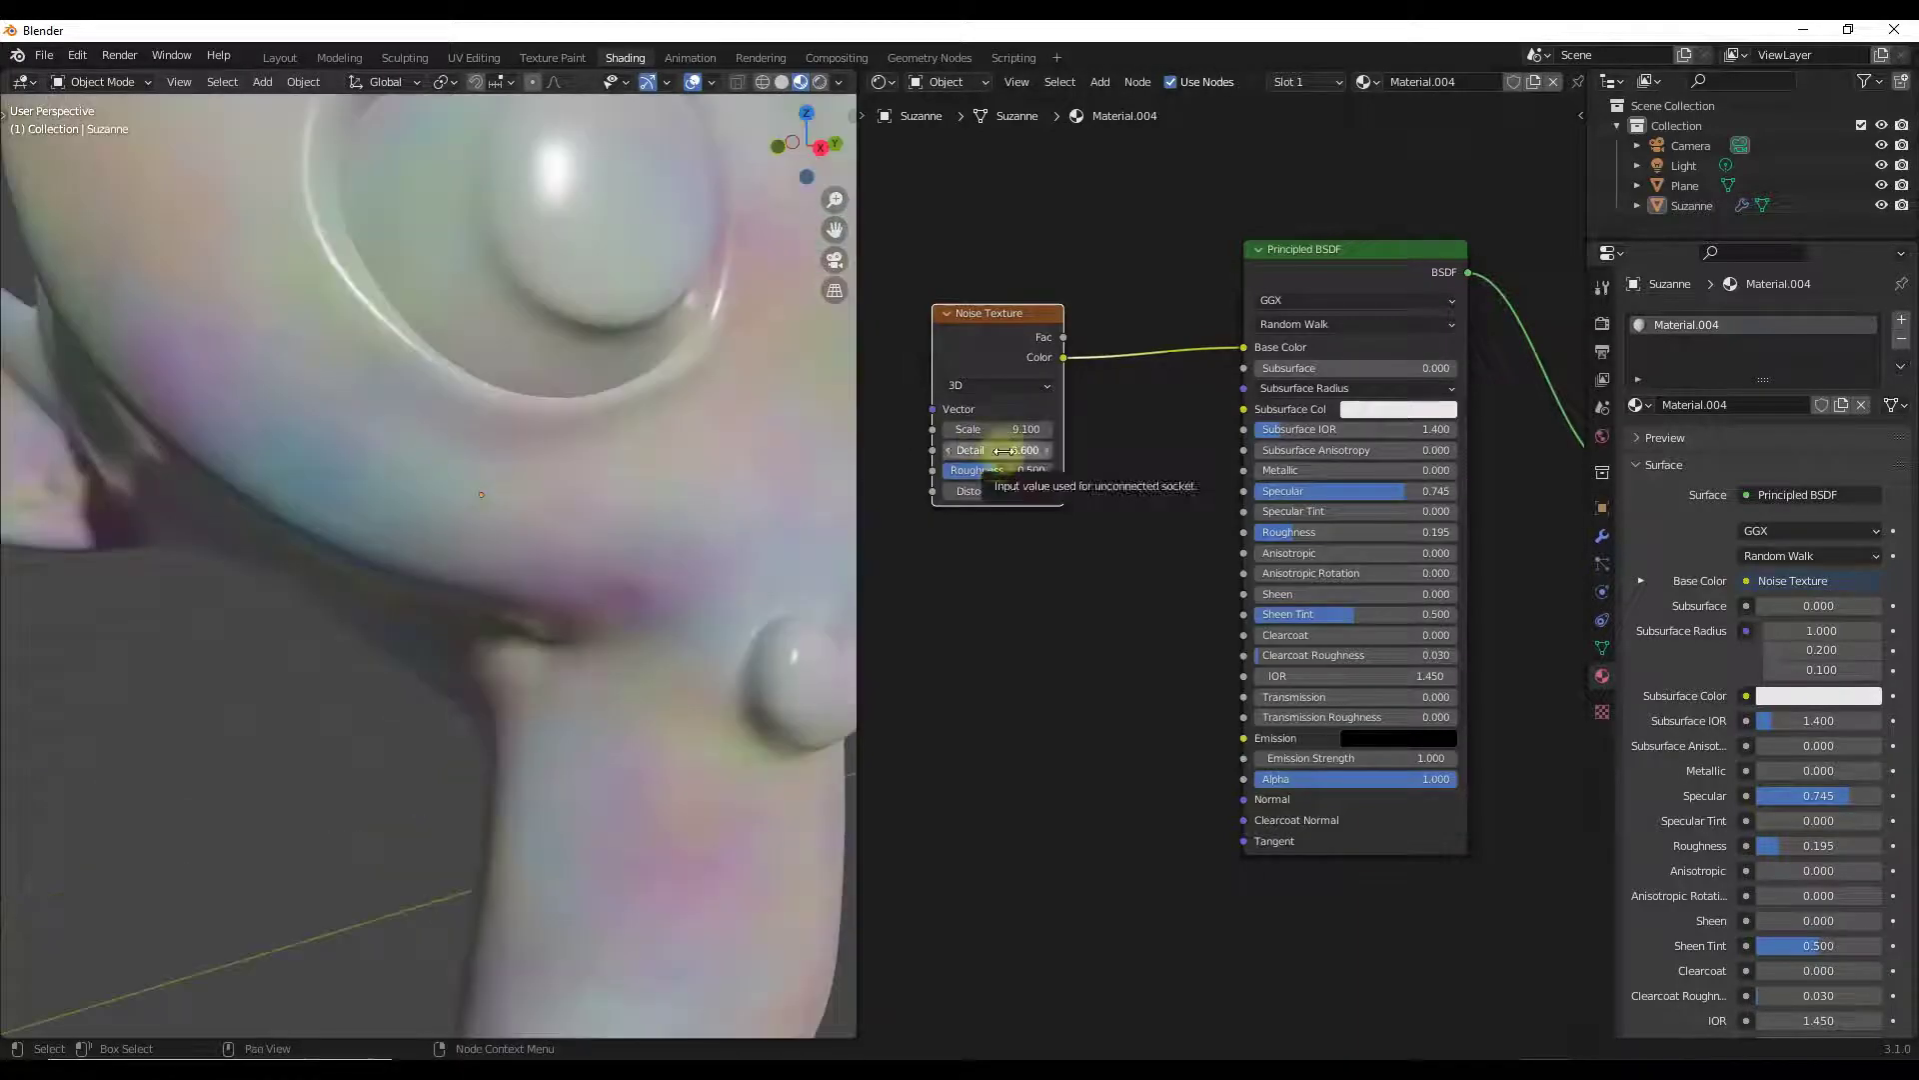
{"action": "scroll", "coordinate": [595, 470], "scroll_direction": "down", "scroll_amount": 4}
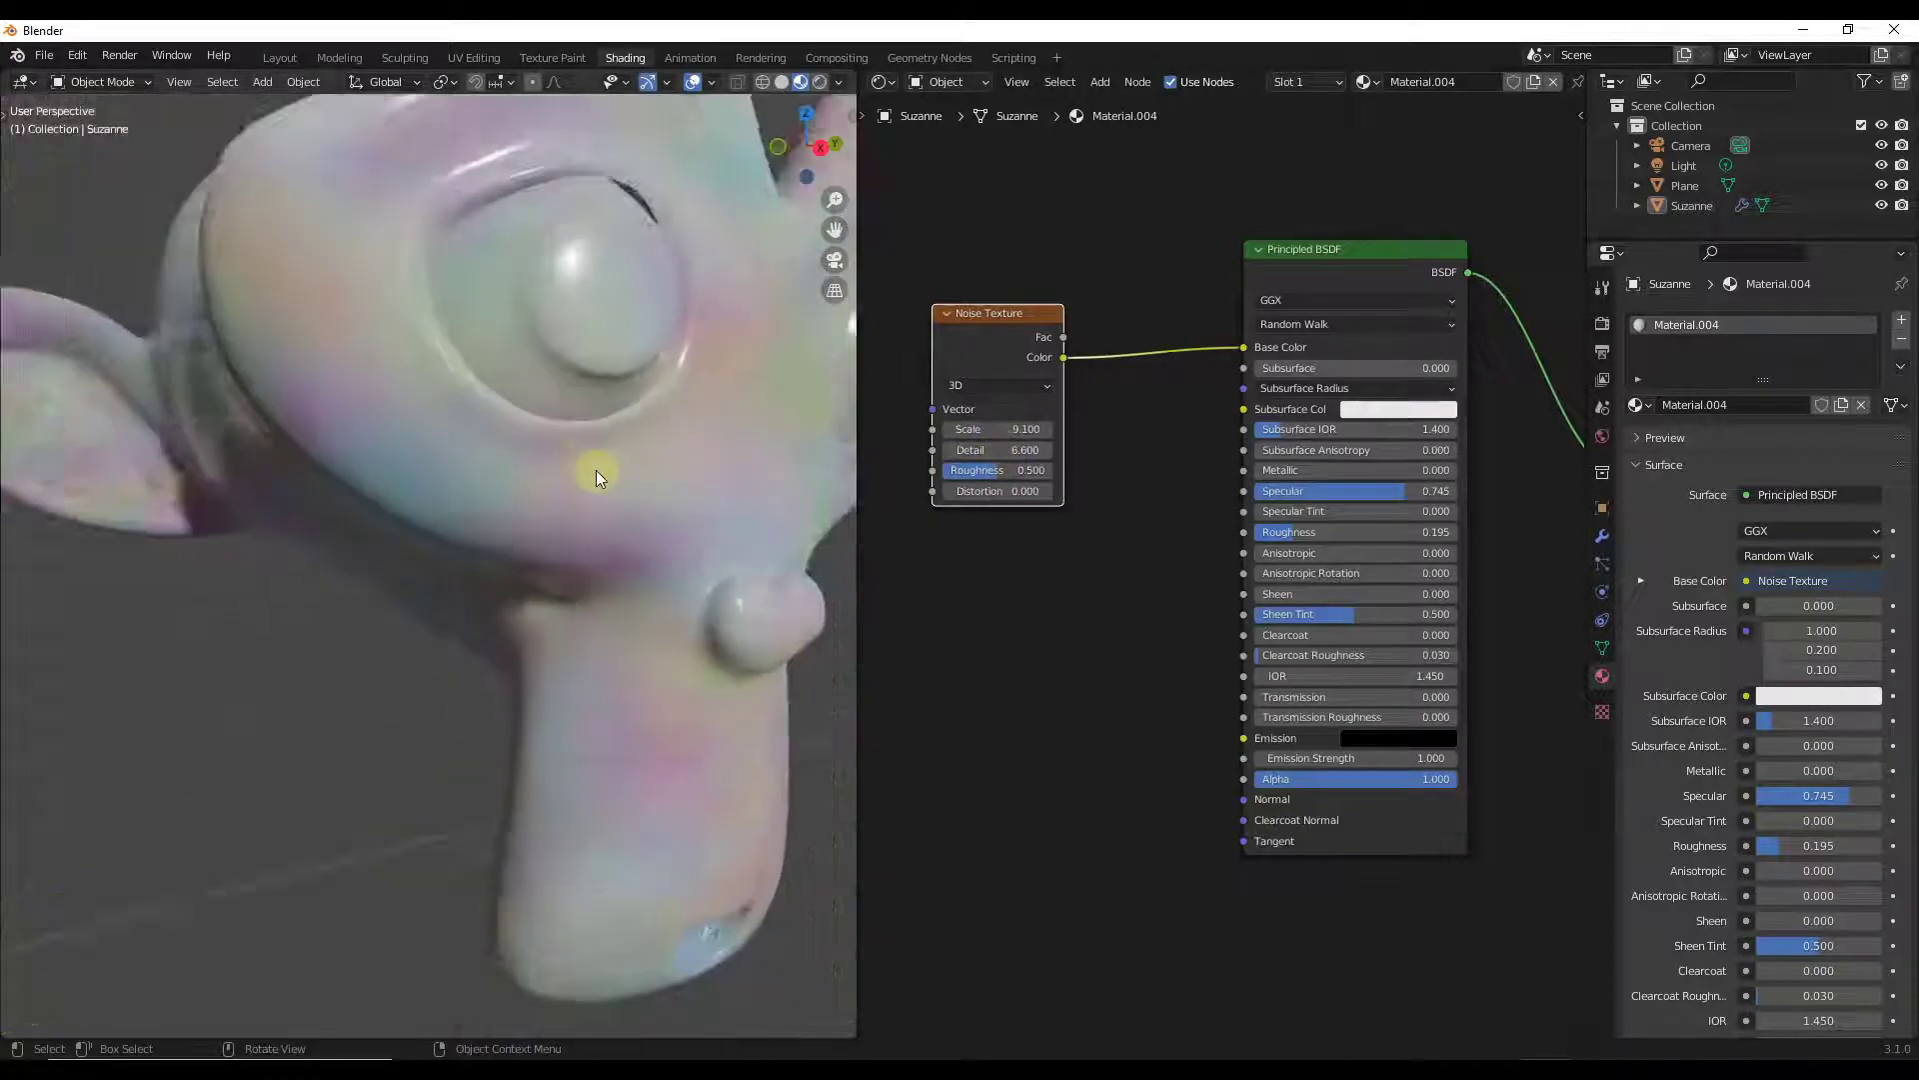
{"action": "scroll", "coordinate": [612, 440], "scroll_direction": "up", "scroll_amount": 3}
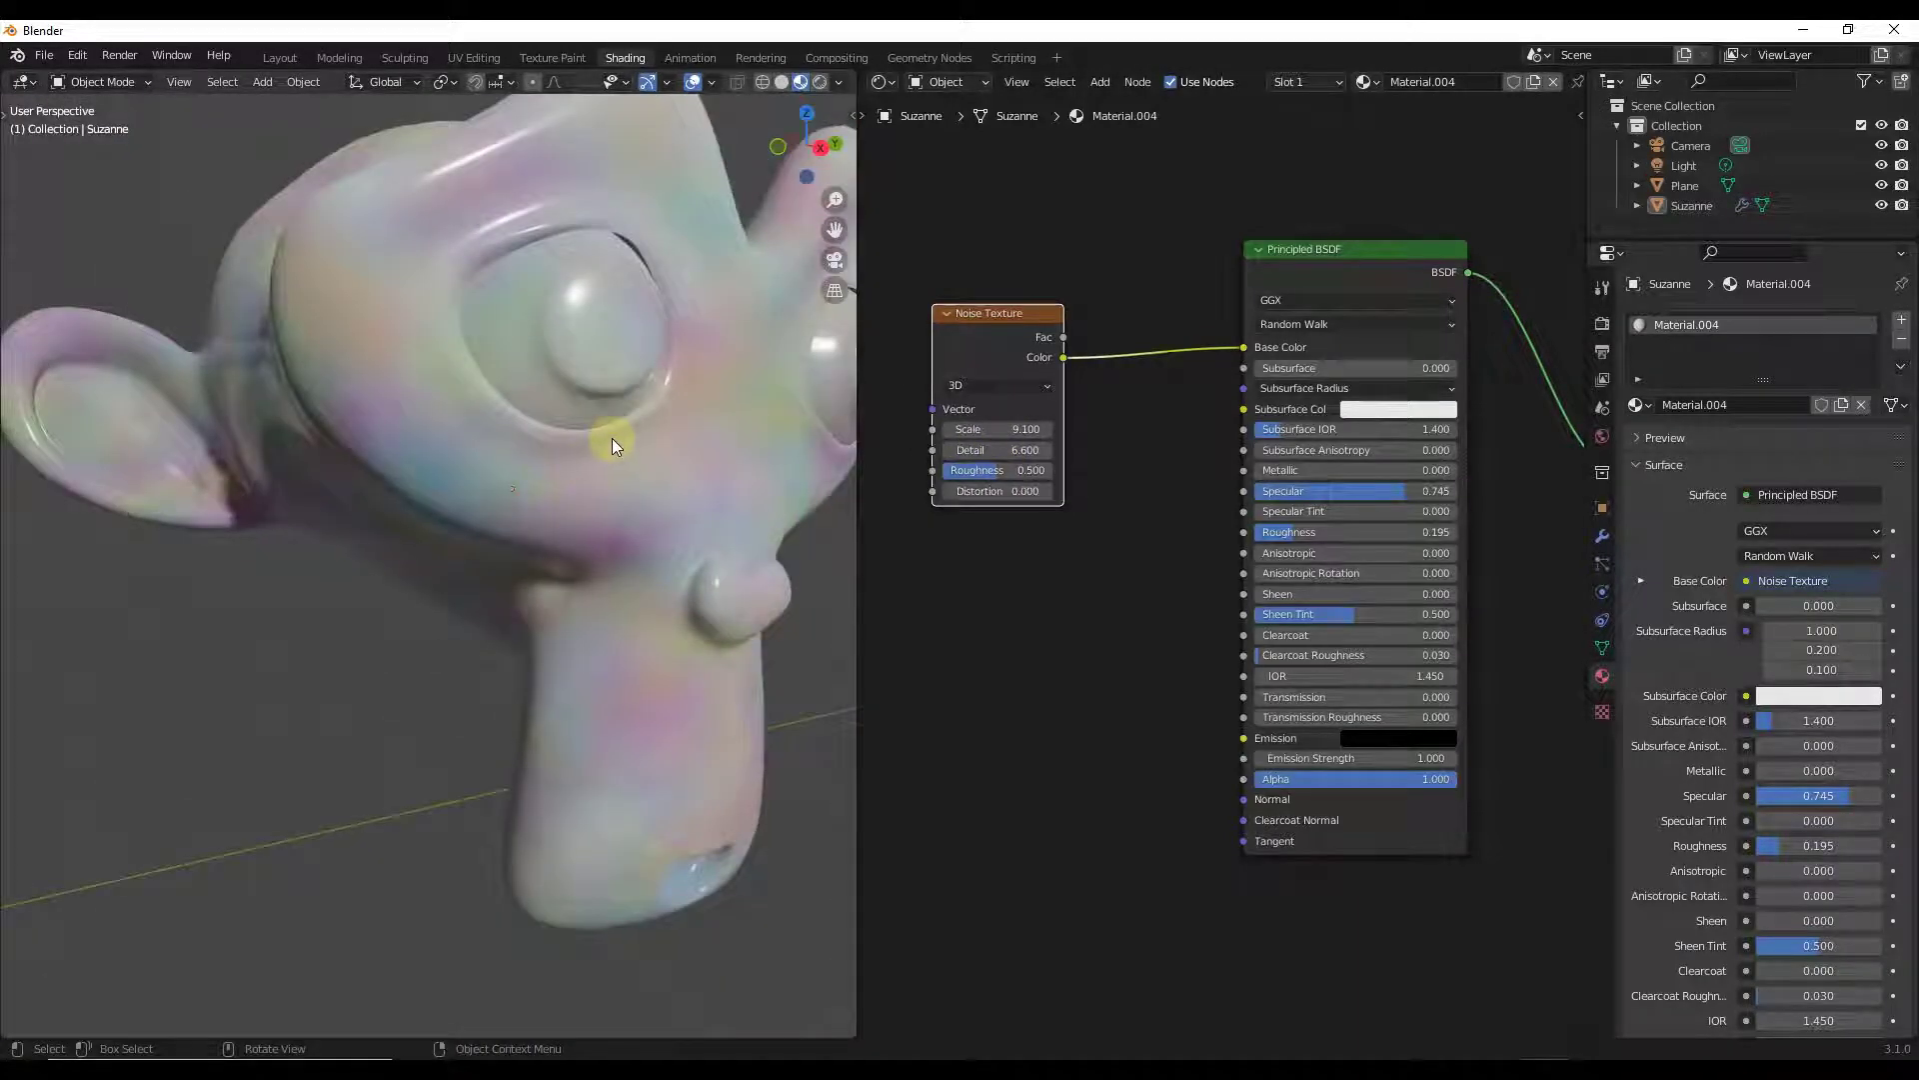
Step: Set the Noise Texture Detail to 8.100 and its Roughness to 1.000
{"action": "left_click", "coordinate": [1004, 465]}
{"action": "key", "text": "Return"}
{"action": "left_click_drag", "start_coordinate": [1028, 444], "coordinate": [918, 451]}
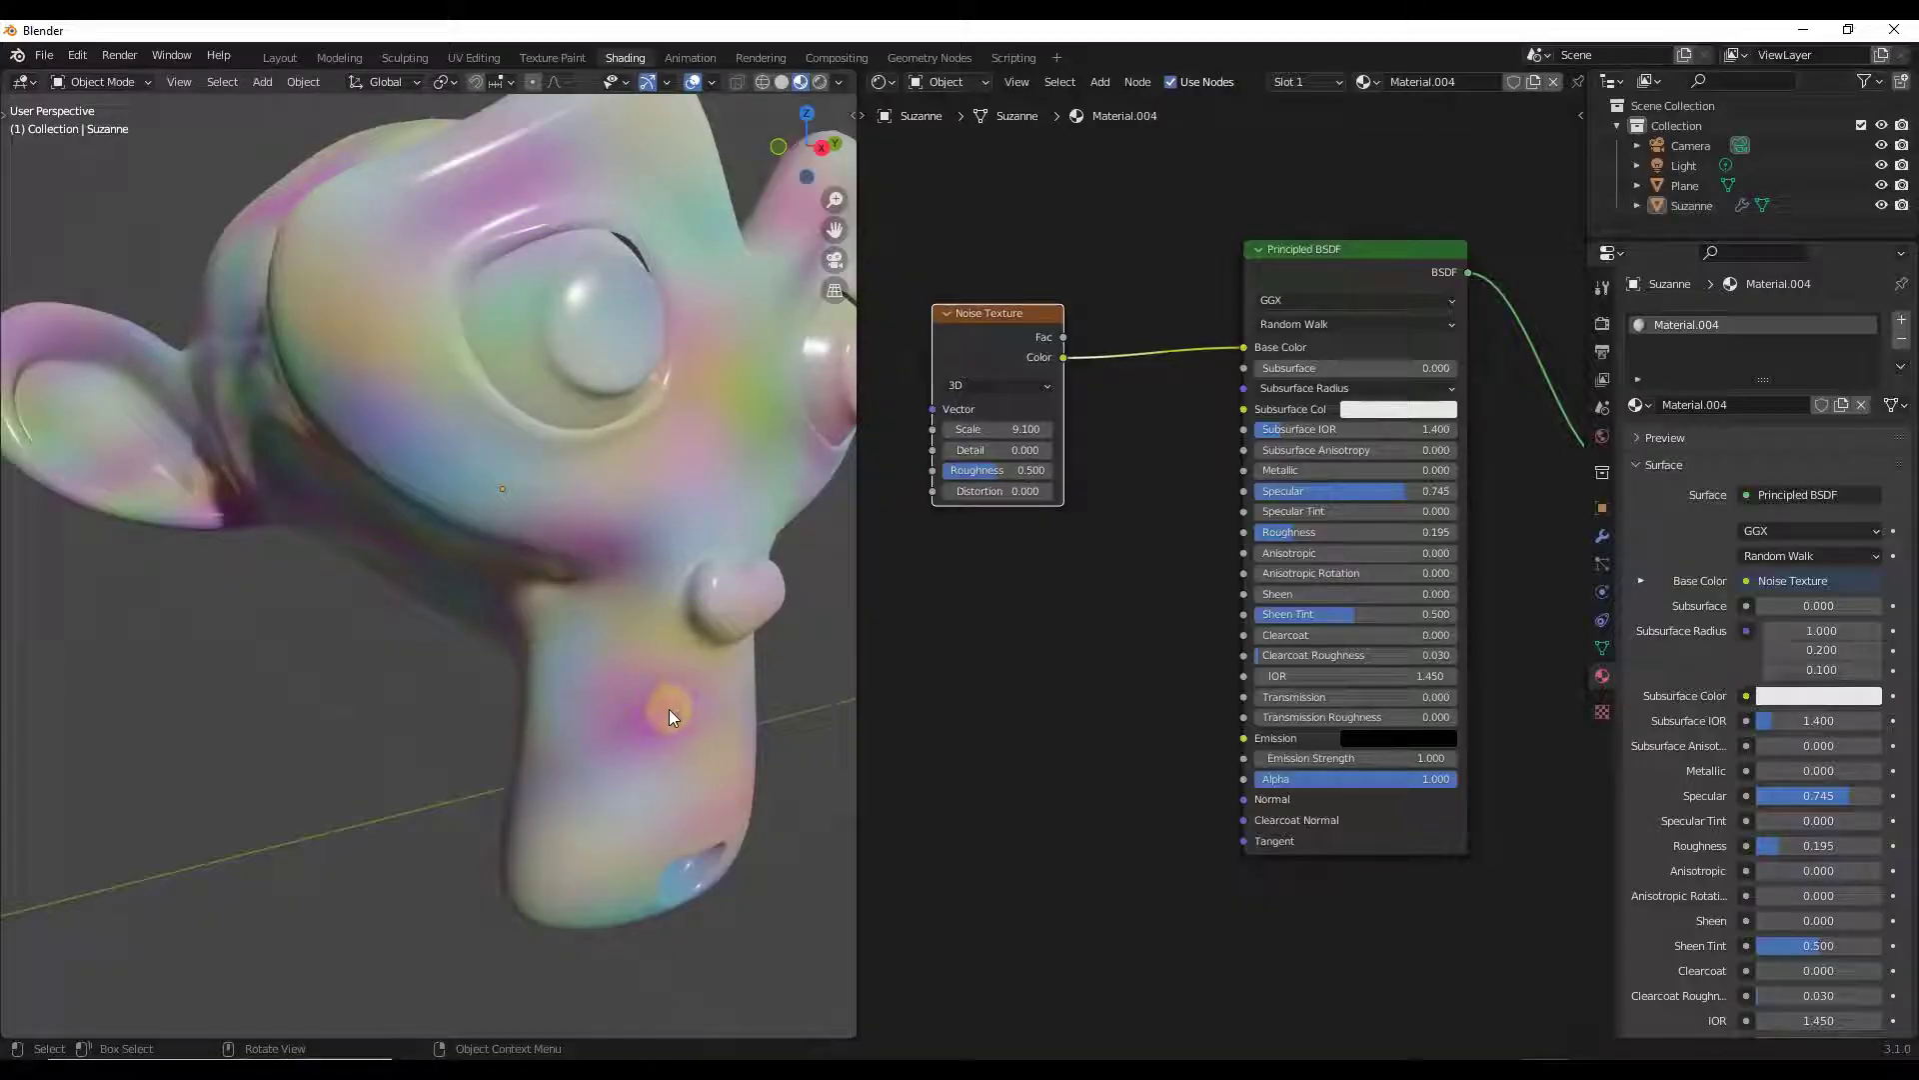
{"action": "mouse_move", "coordinate": [1000, 450]}
{"action": "left_mouse_down"}
{"action": "mouse_move", "coordinate": [1075, 450]}
{"action": "mouse_move", "coordinate": [1036, 450]}
{"action": "left_mouse_up"}
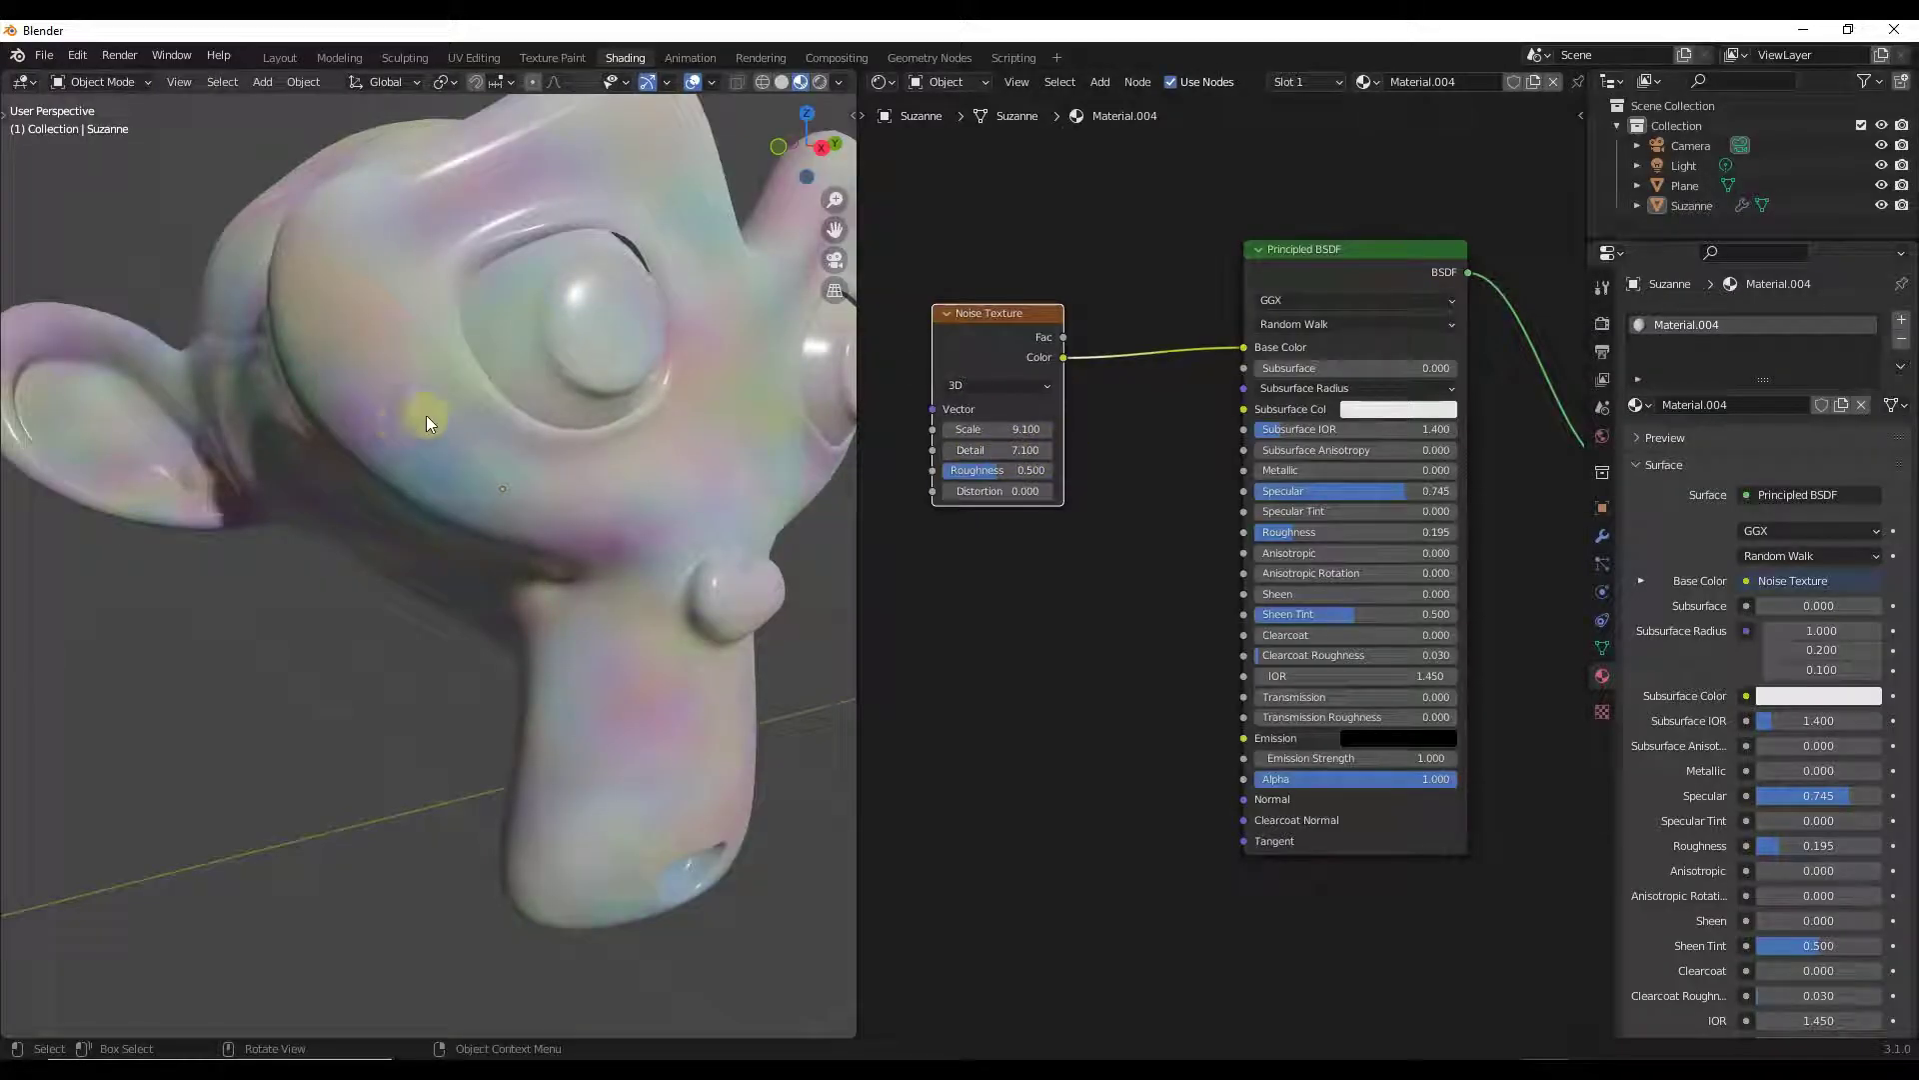
{"action": "left_click_drag", "start_coordinate": [975, 450], "coordinate": [1005, 450]}
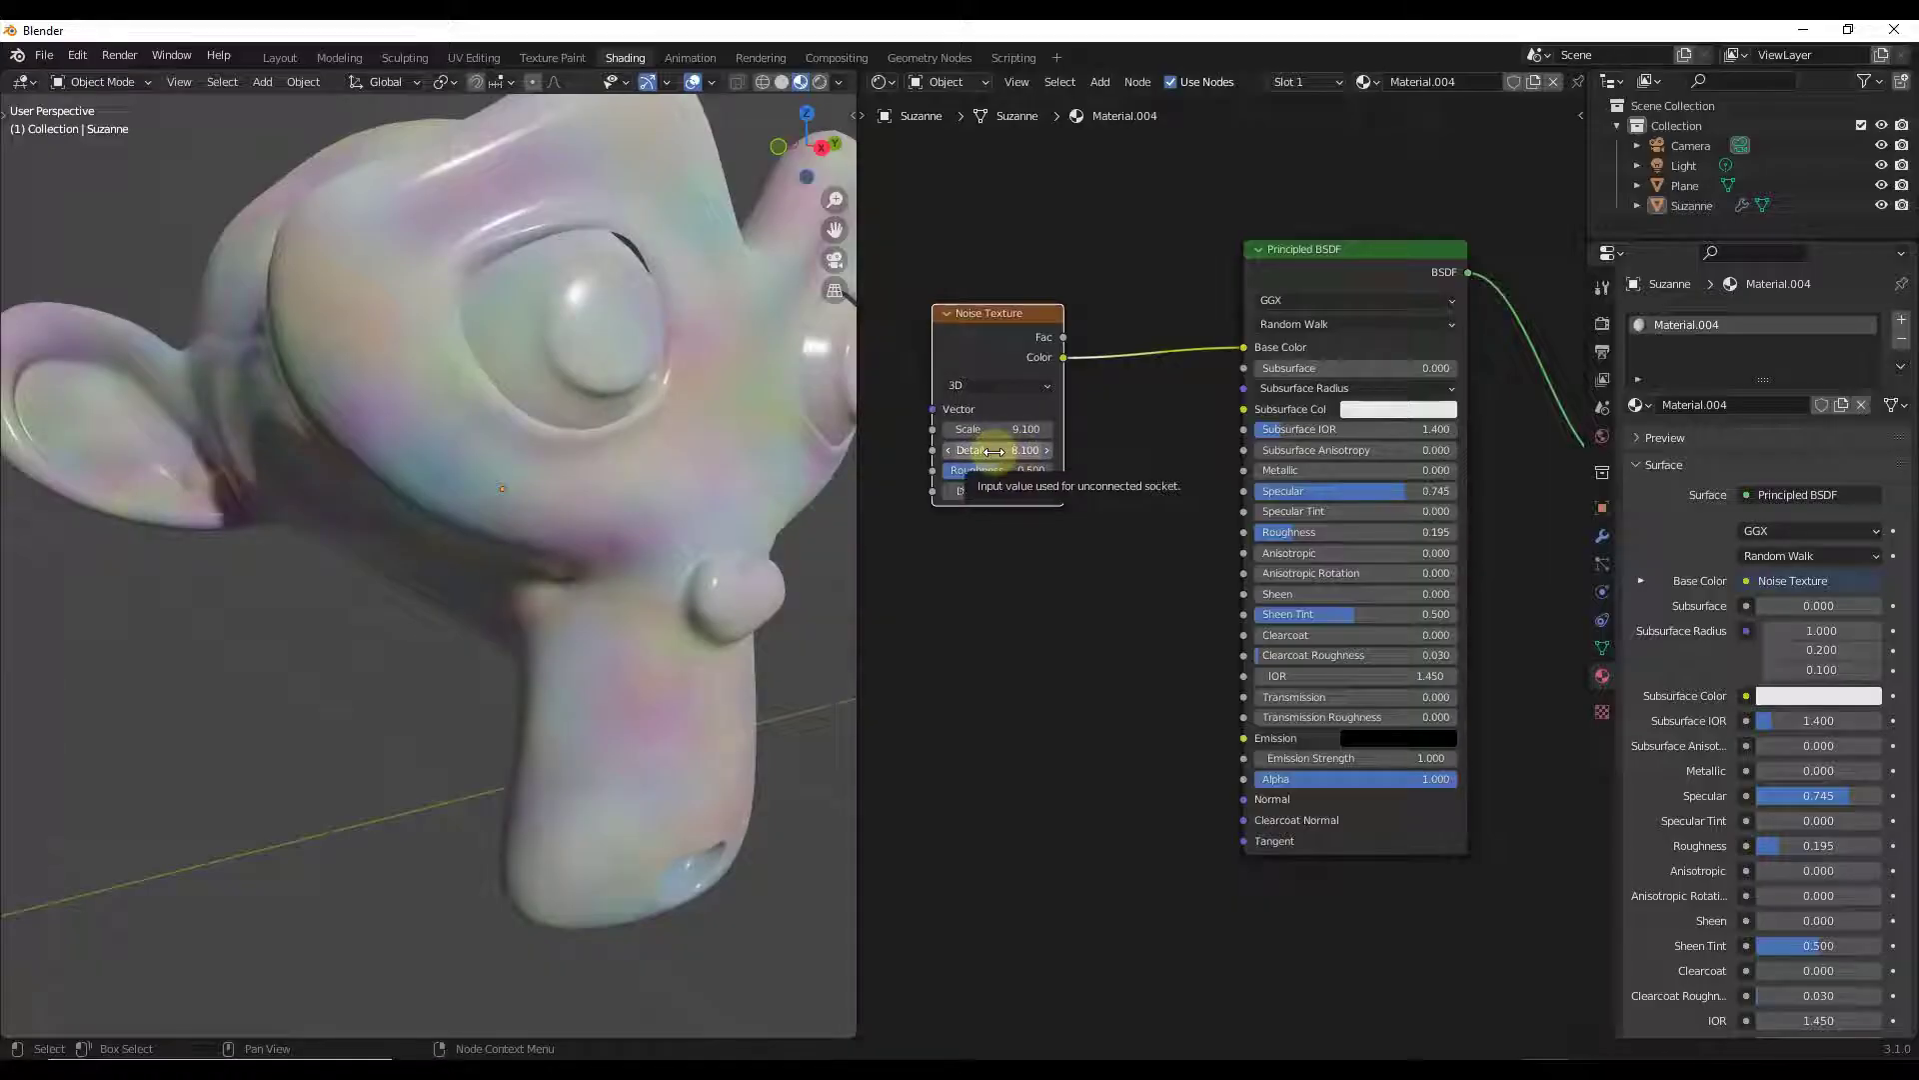
{"action": "left_click_drag", "start_coordinate": [989, 470], "coordinate": [1039, 463]}
Step: Lower the noise Roughness to 0.183 and raise its Distortion to about 4.6
{"action": "scroll", "coordinate": [366, 328], "scroll_direction": "up", "scroll_amount": 6}
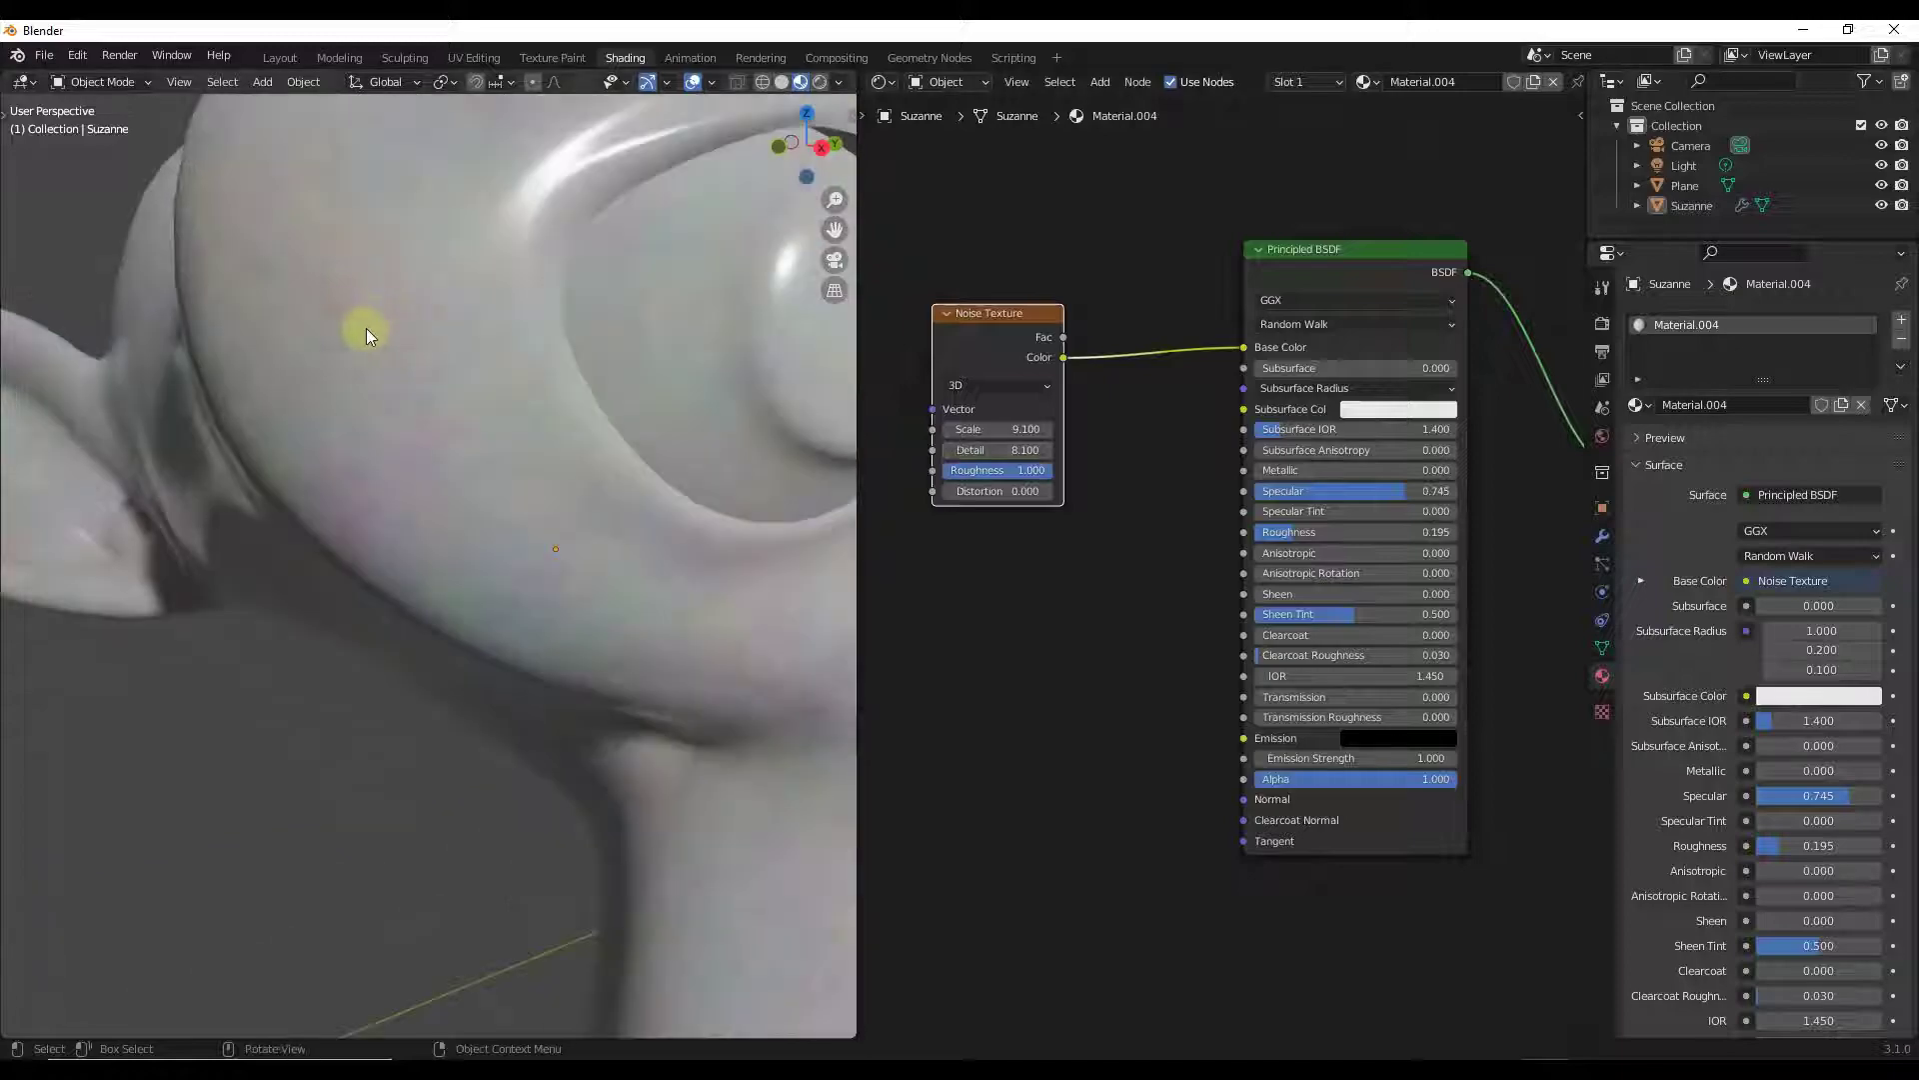
{"action": "scroll", "coordinate": [394, 348], "scroll_direction": "up", "scroll_amount": 3}
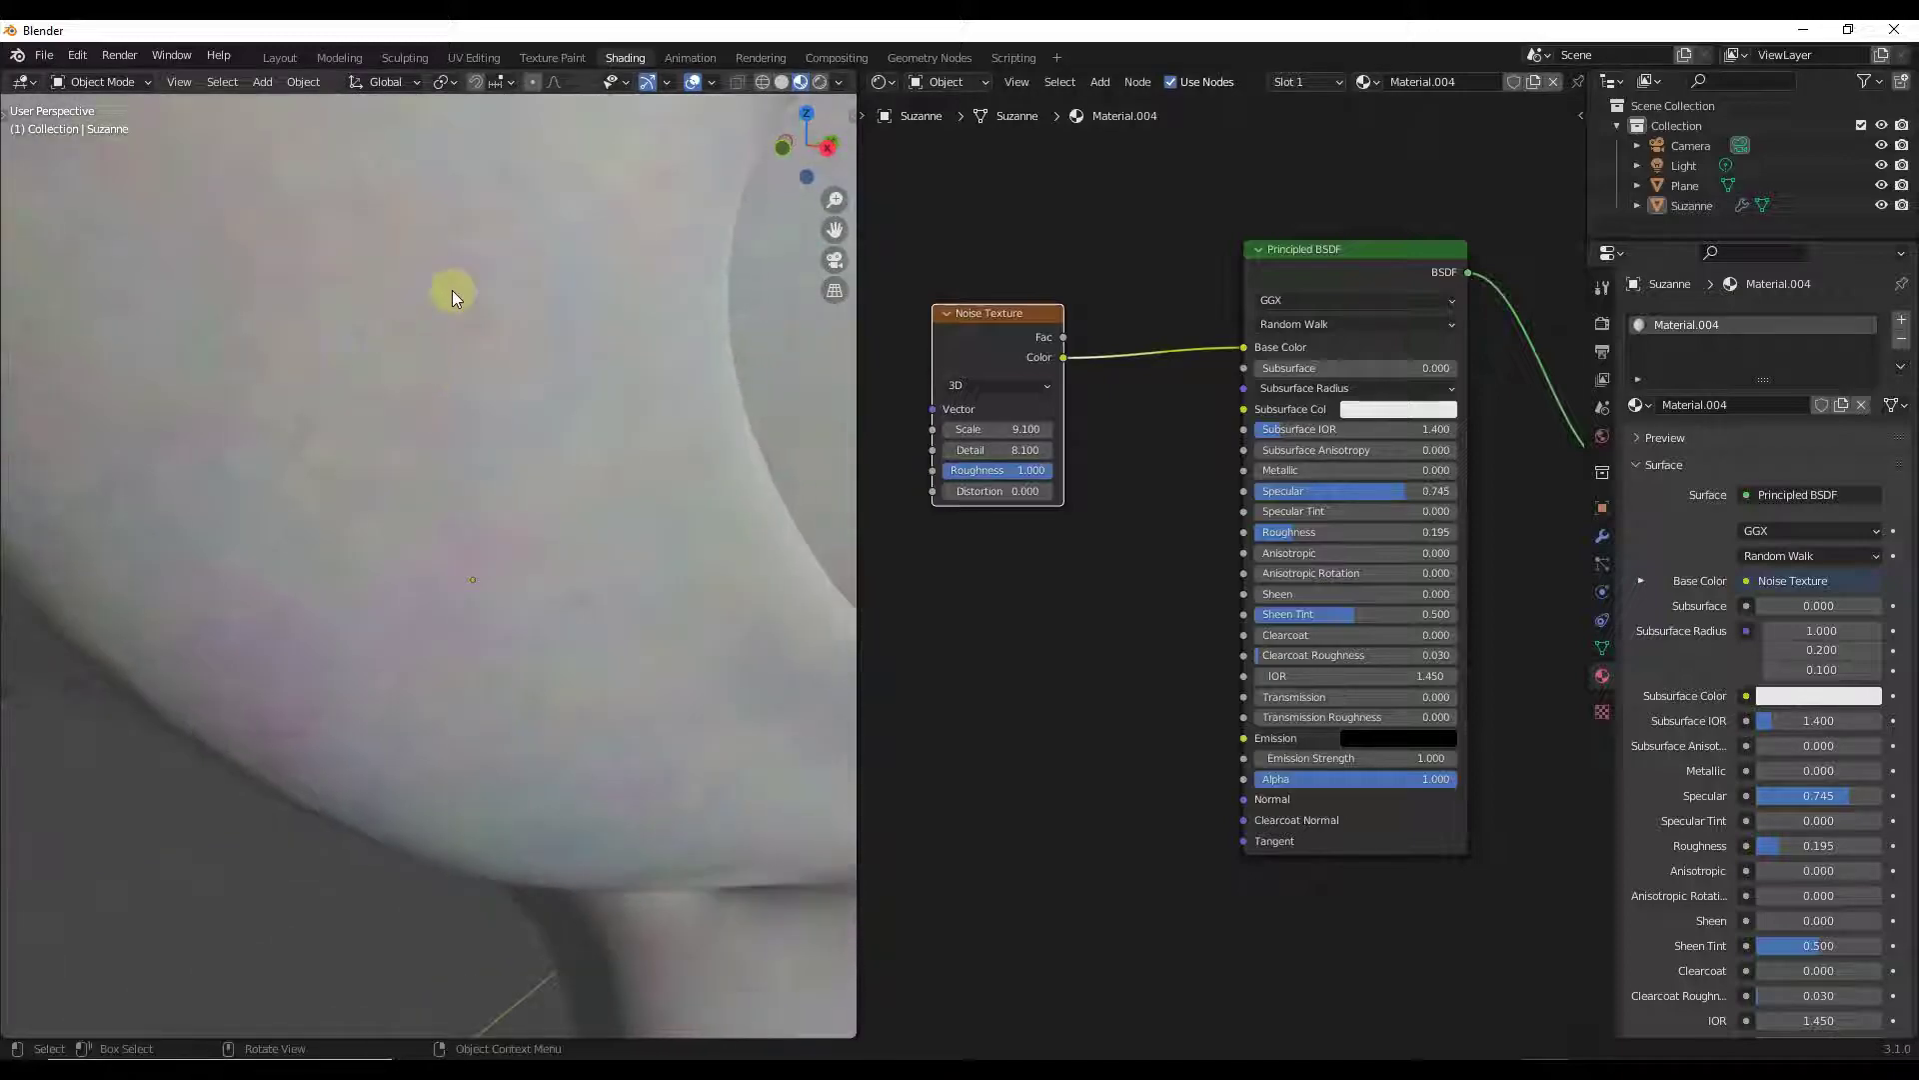
{"action": "mouse_move", "coordinate": [1027, 470]}
{"action": "left_mouse_down"}
{"action": "mouse_move", "coordinate": [957, 476]}
{"action": "mouse_move", "coordinate": [1043, 475]}
{"action": "left_mouse_up"}
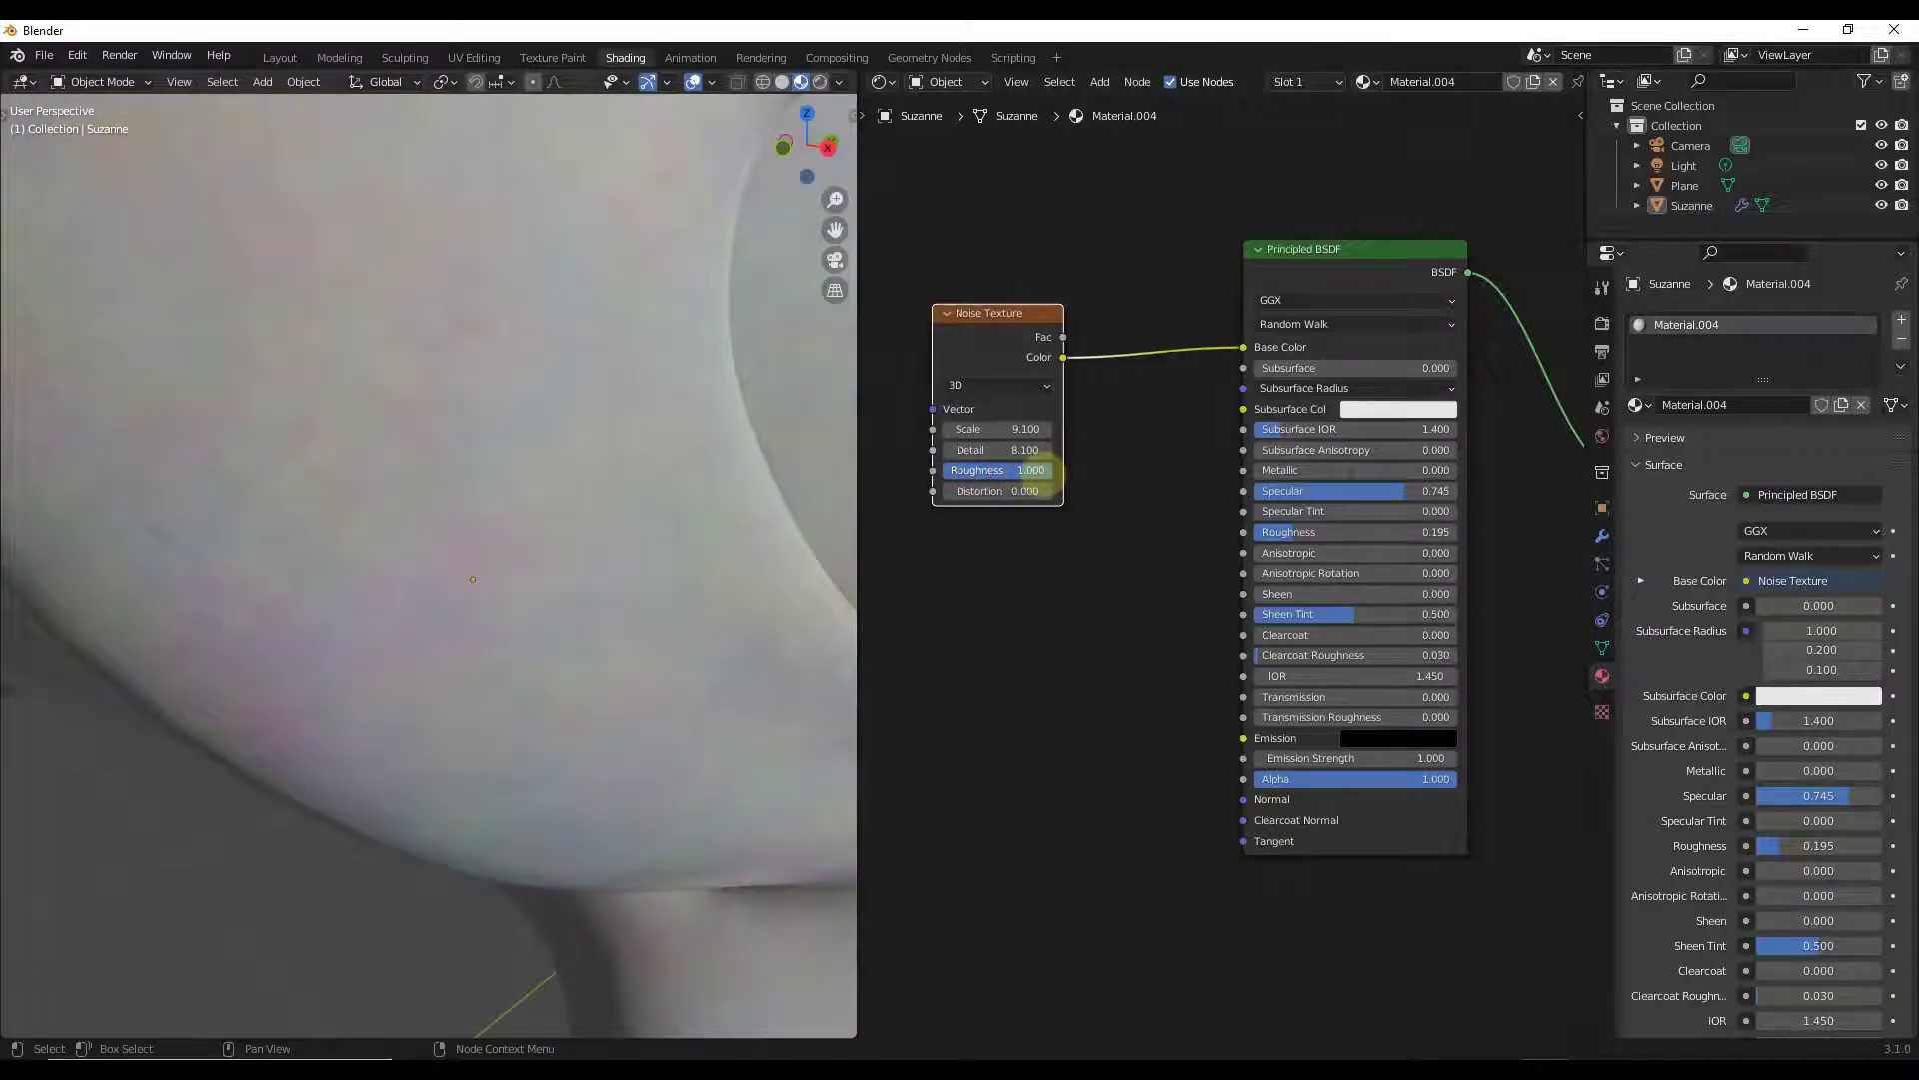
{"action": "middle_click_drag", "start_coordinate": [700, 440], "coordinate": [496, 376]}
{"action": "middle_click_drag", "start_coordinate": [746, 400], "coordinate": [663, 396]}
{"action": "left_click_drag", "start_coordinate": [990, 469], "coordinate": [905, 470]}
{"action": "middle_click_drag", "start_coordinate": [598, 411], "coordinate": [639, 394]}
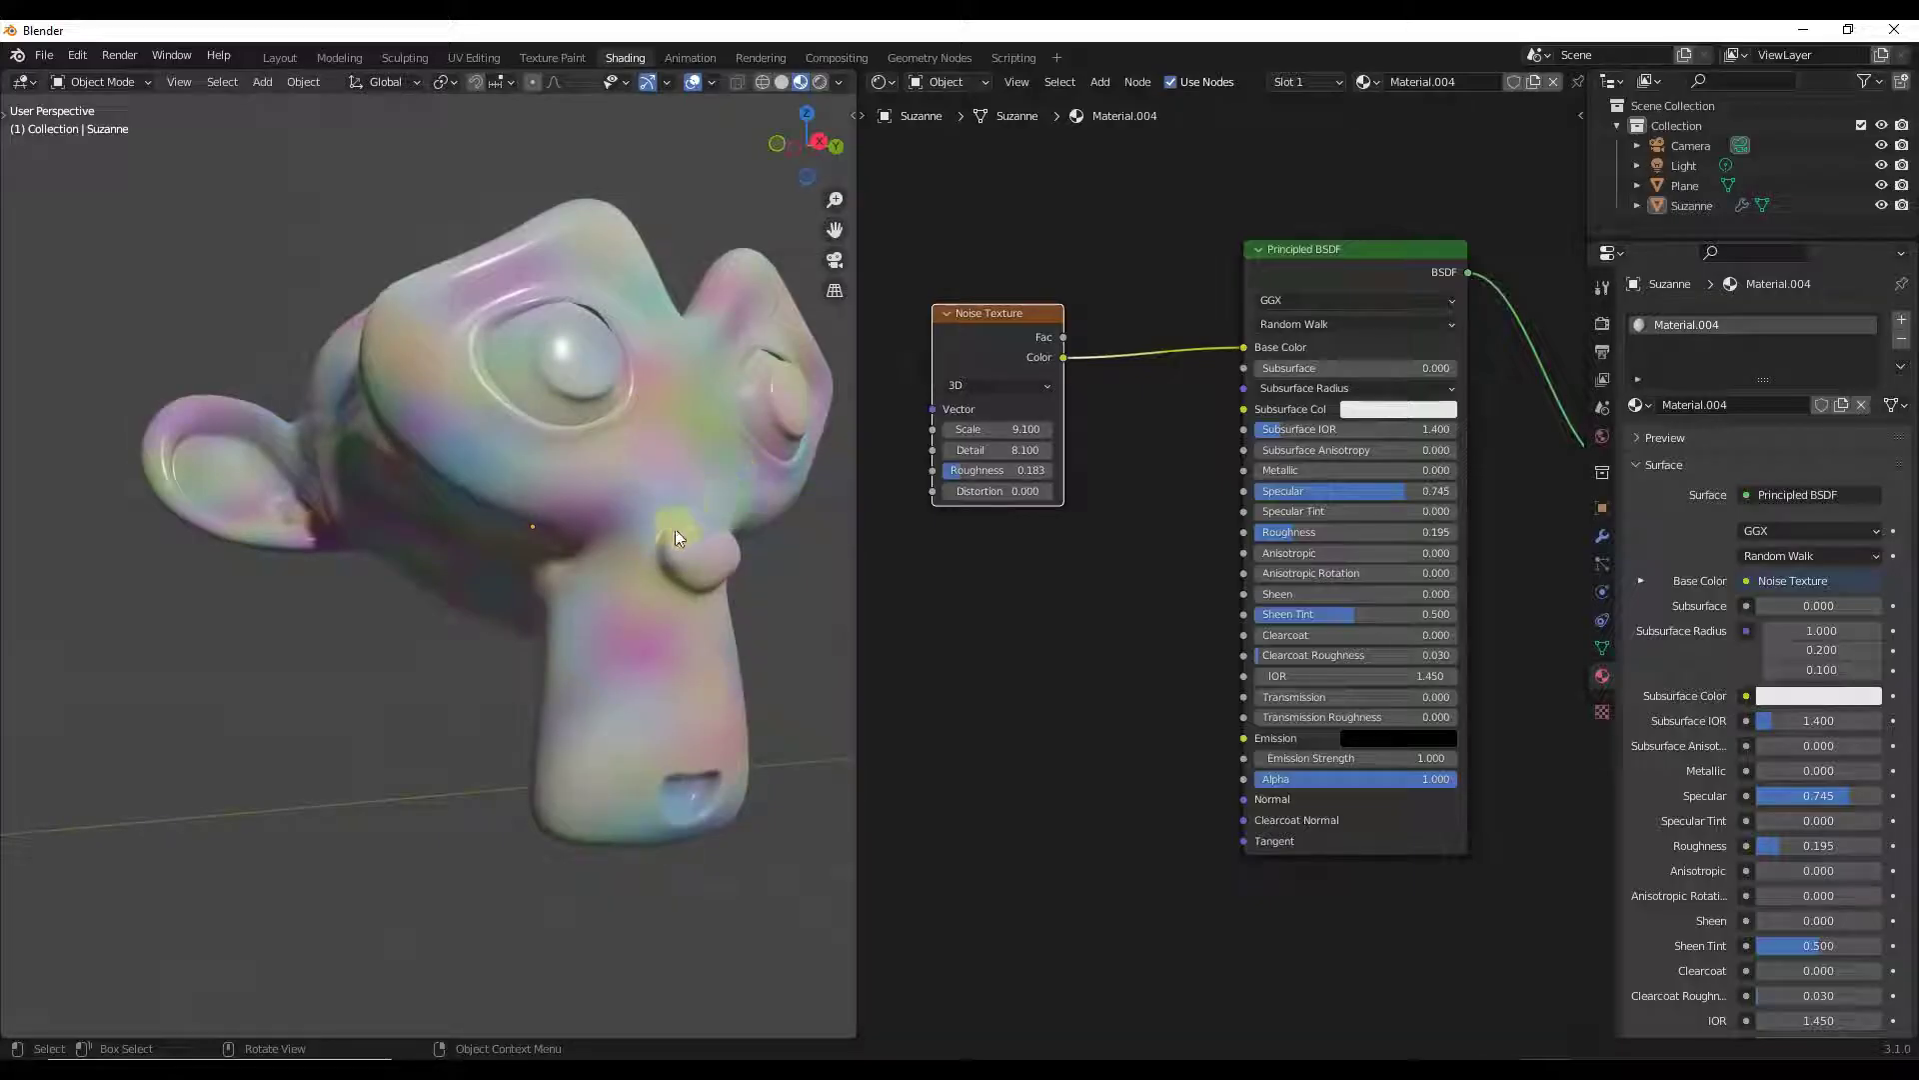
{"action": "middle_click_drag", "start_coordinate": [690, 472], "coordinate": [736, 488]}
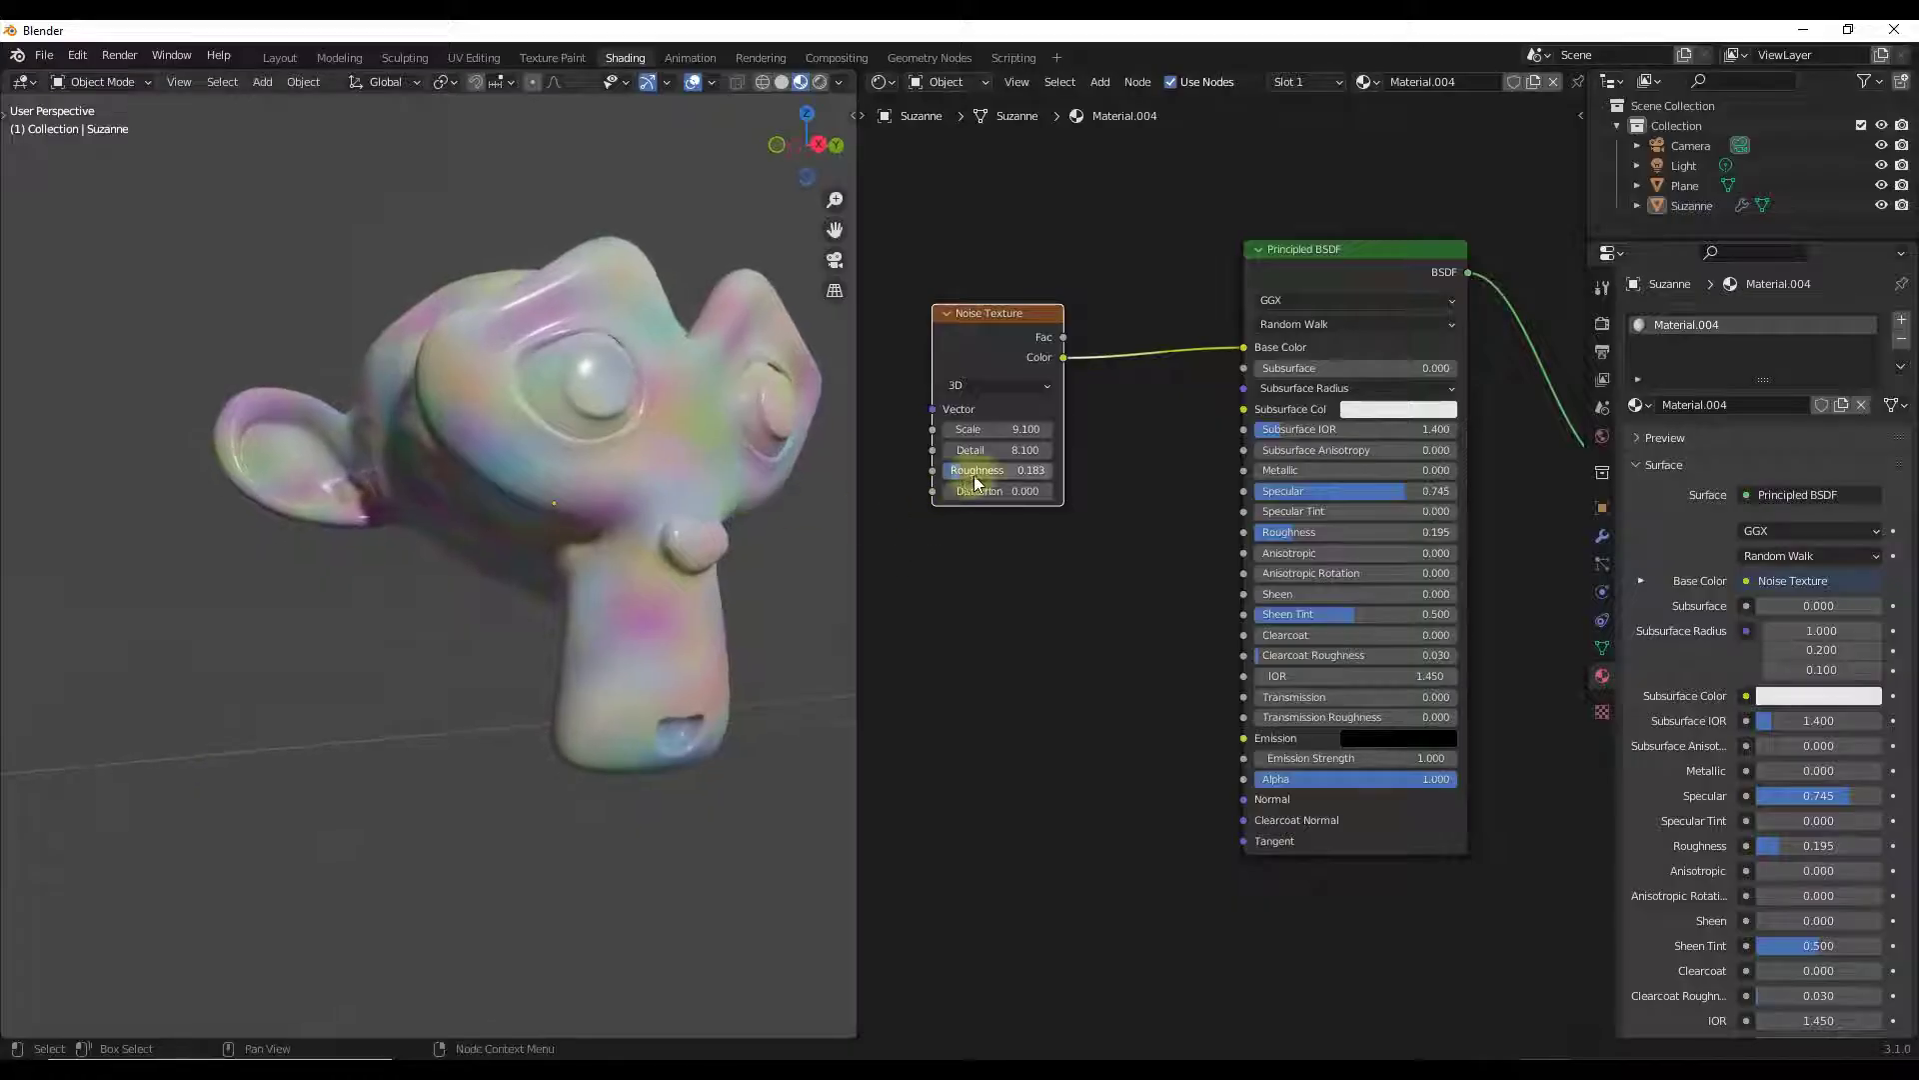
{"action": "left_click_drag", "start_coordinate": [997, 491], "coordinate": [1040, 491]}
Step: Raise the noise Scale to 18.900 and try Distortion values between 0.100 and 9.200
{"action": "left_click_drag", "start_coordinate": [997, 430], "coordinate": [1101, 432]}
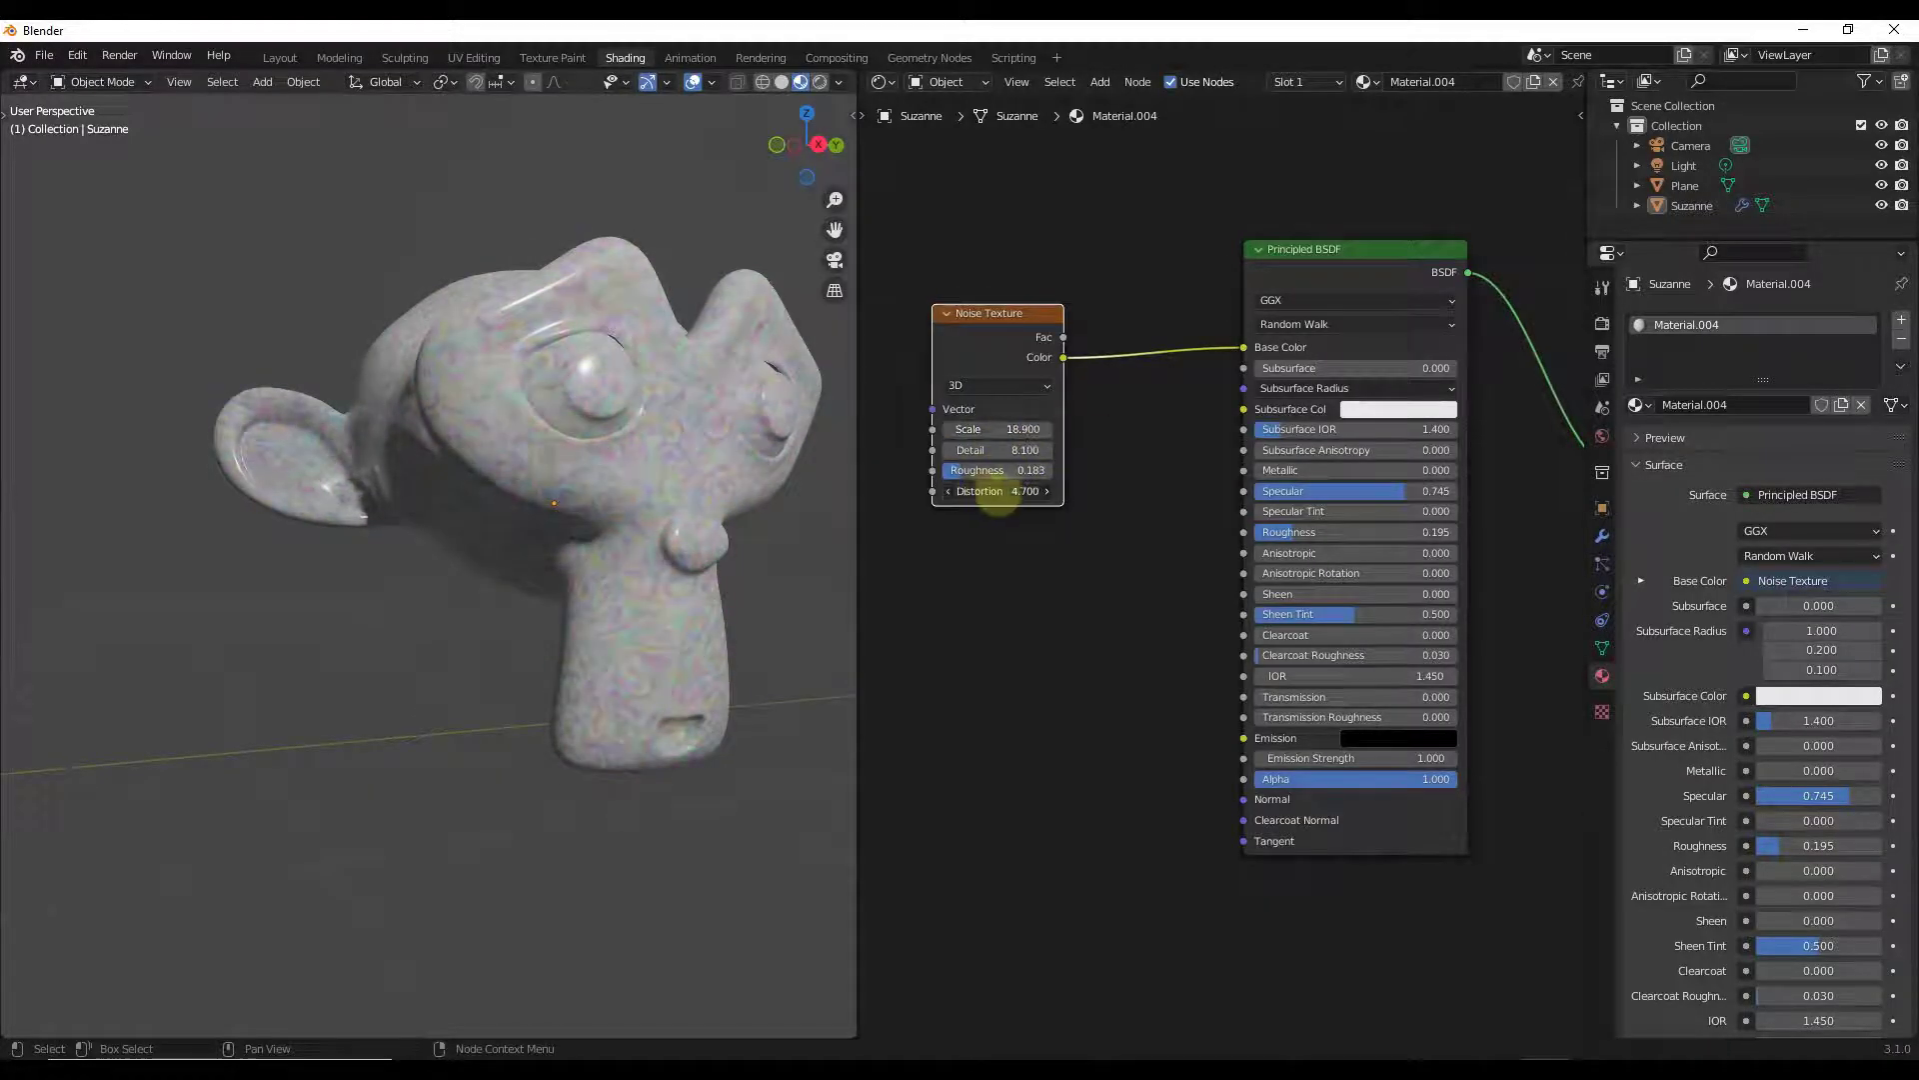
{"action": "left_click_drag", "start_coordinate": [997, 493], "coordinate": [942, 500]}
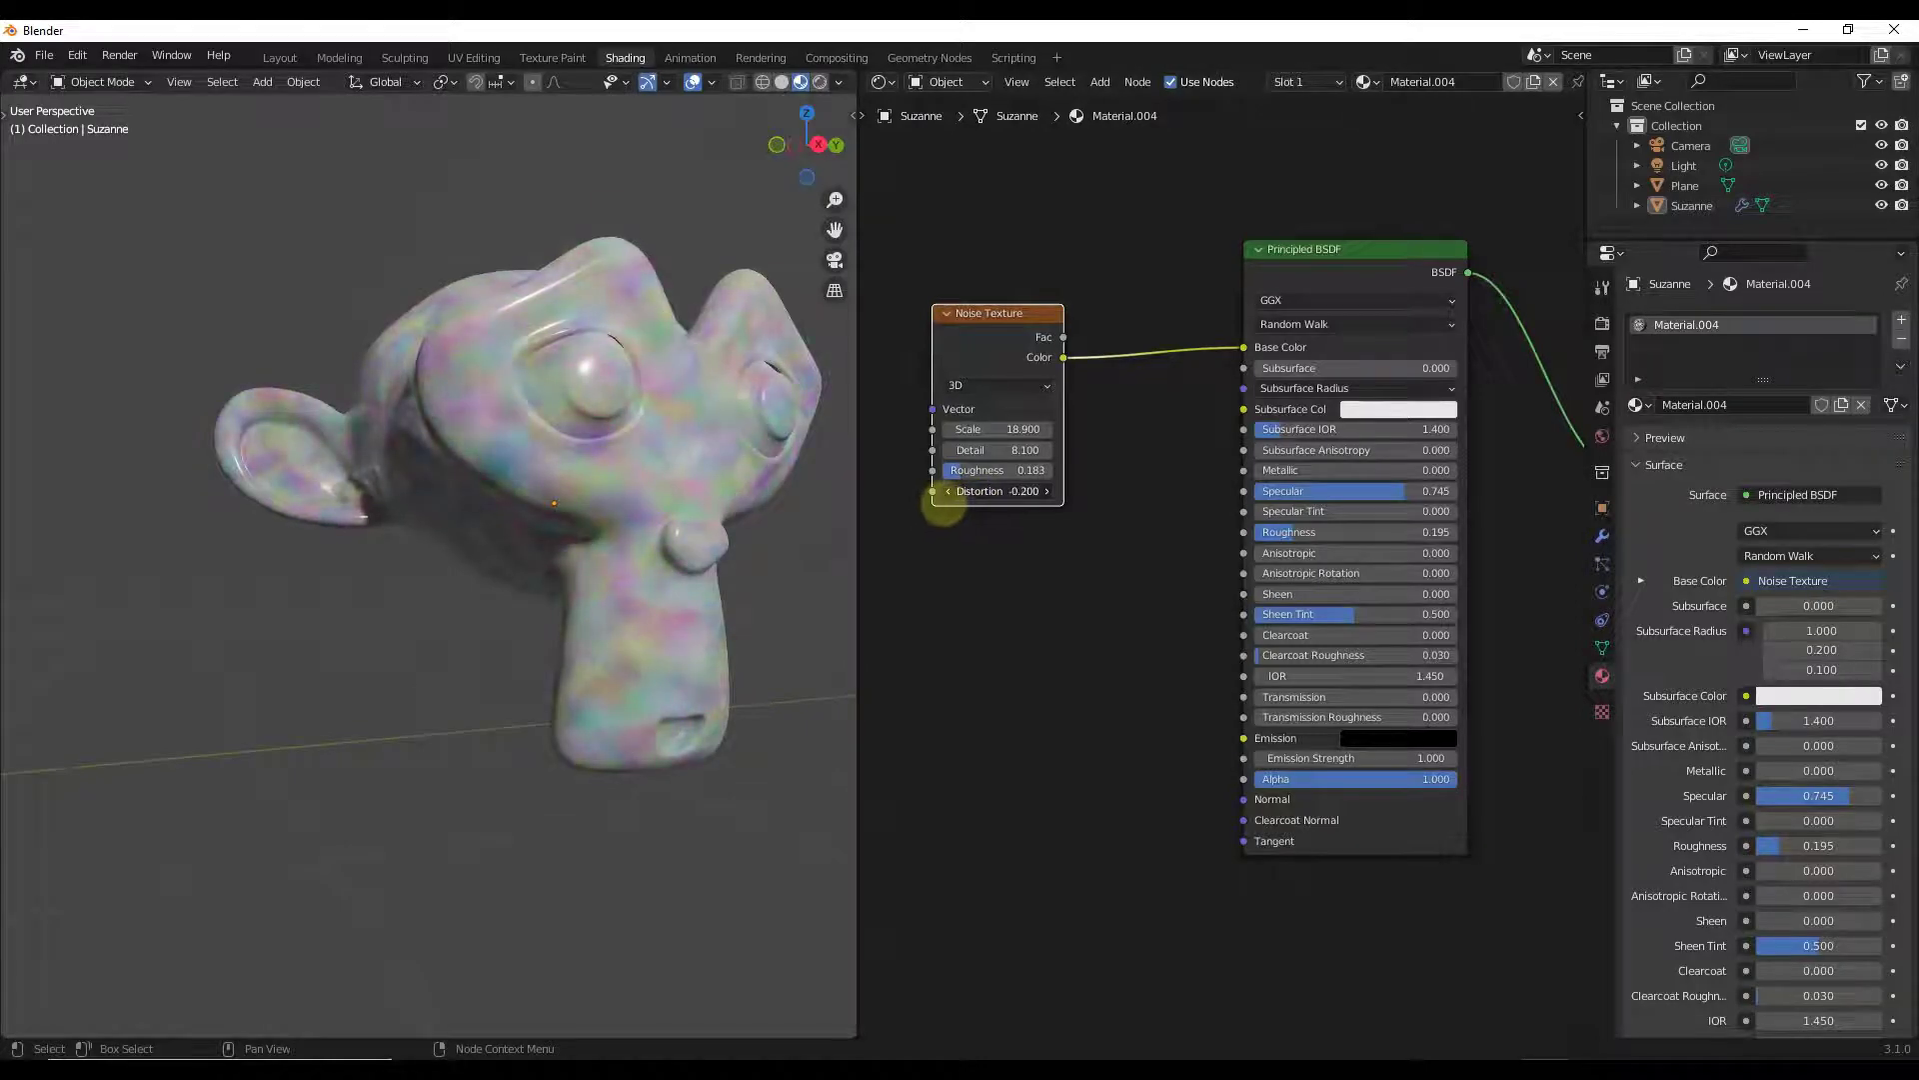
{"action": "left_click", "coordinate": [981, 497]}
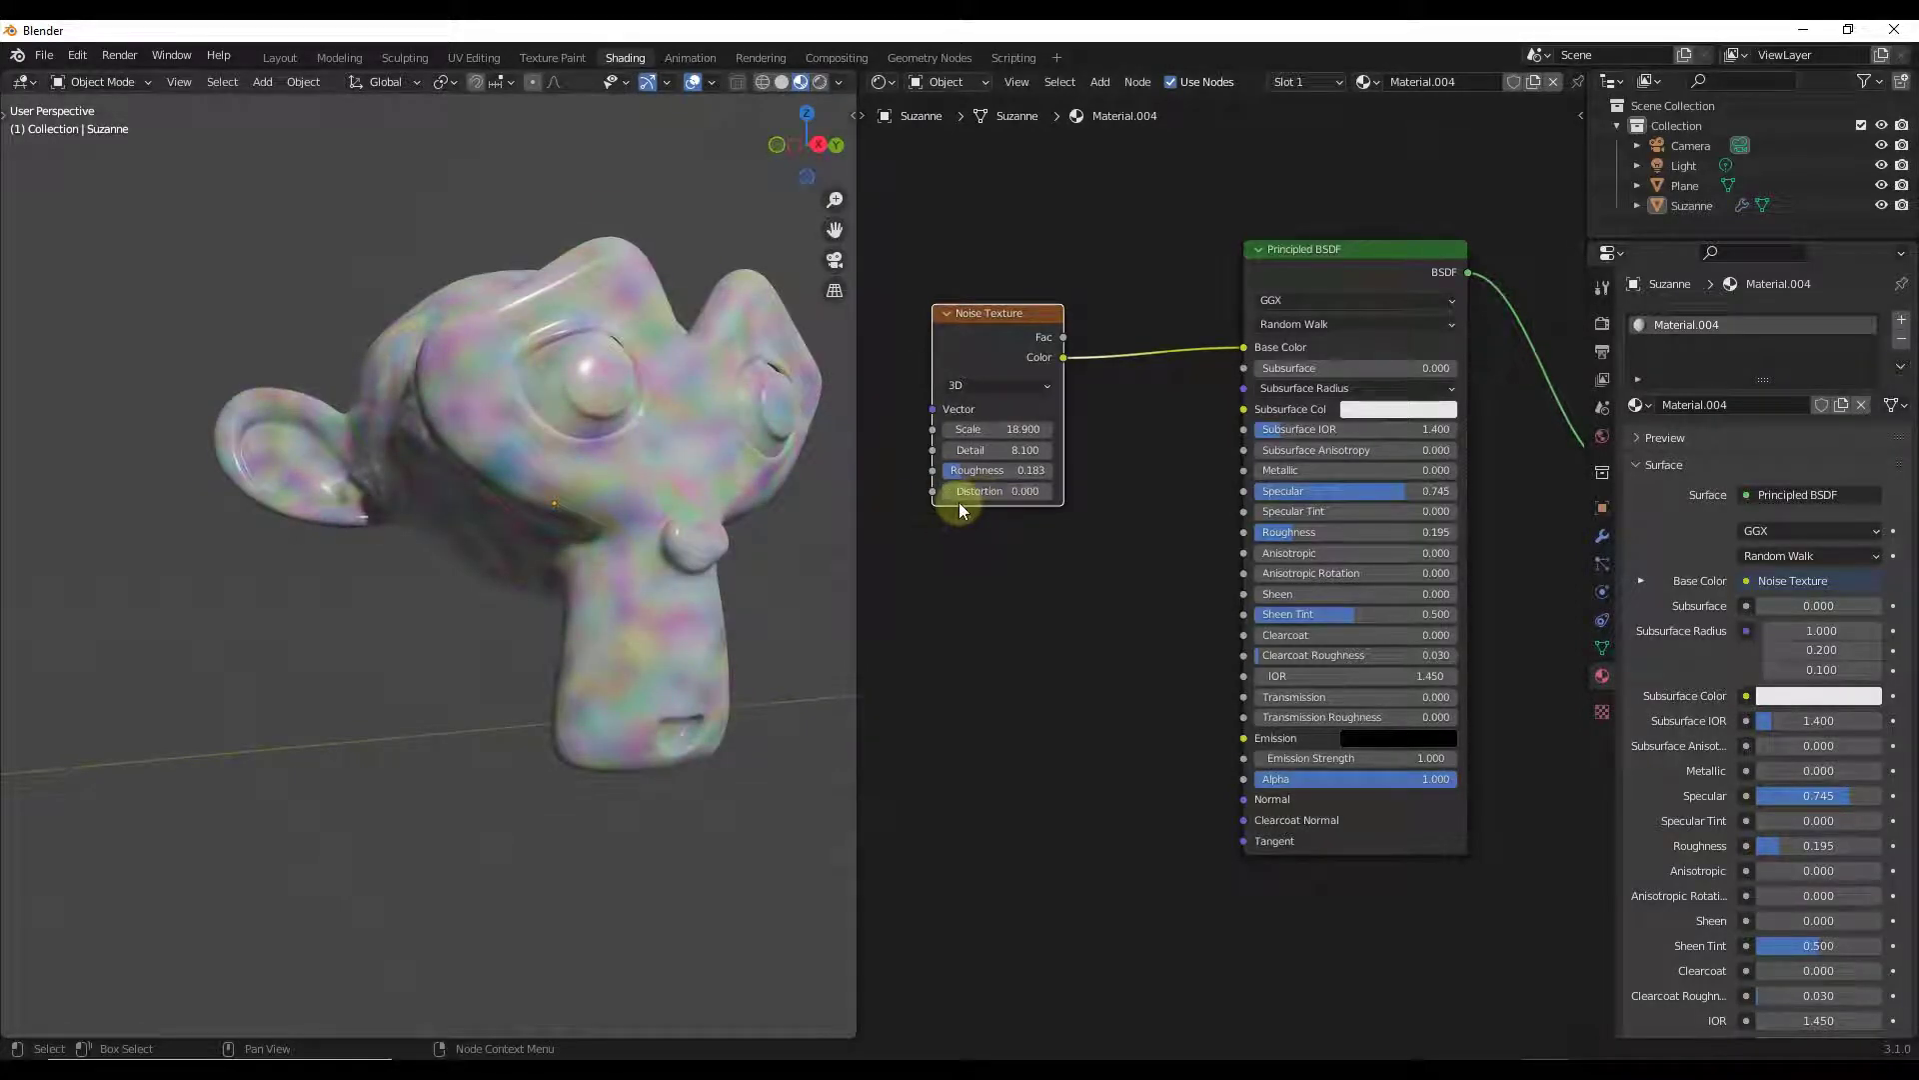
{"action": "left_click_drag", "start_coordinate": [997, 495], "coordinate": [1055, 491]}
{"action": "scroll", "coordinate": [462, 408], "scroll_direction": "up", "scroll_amount": 4}
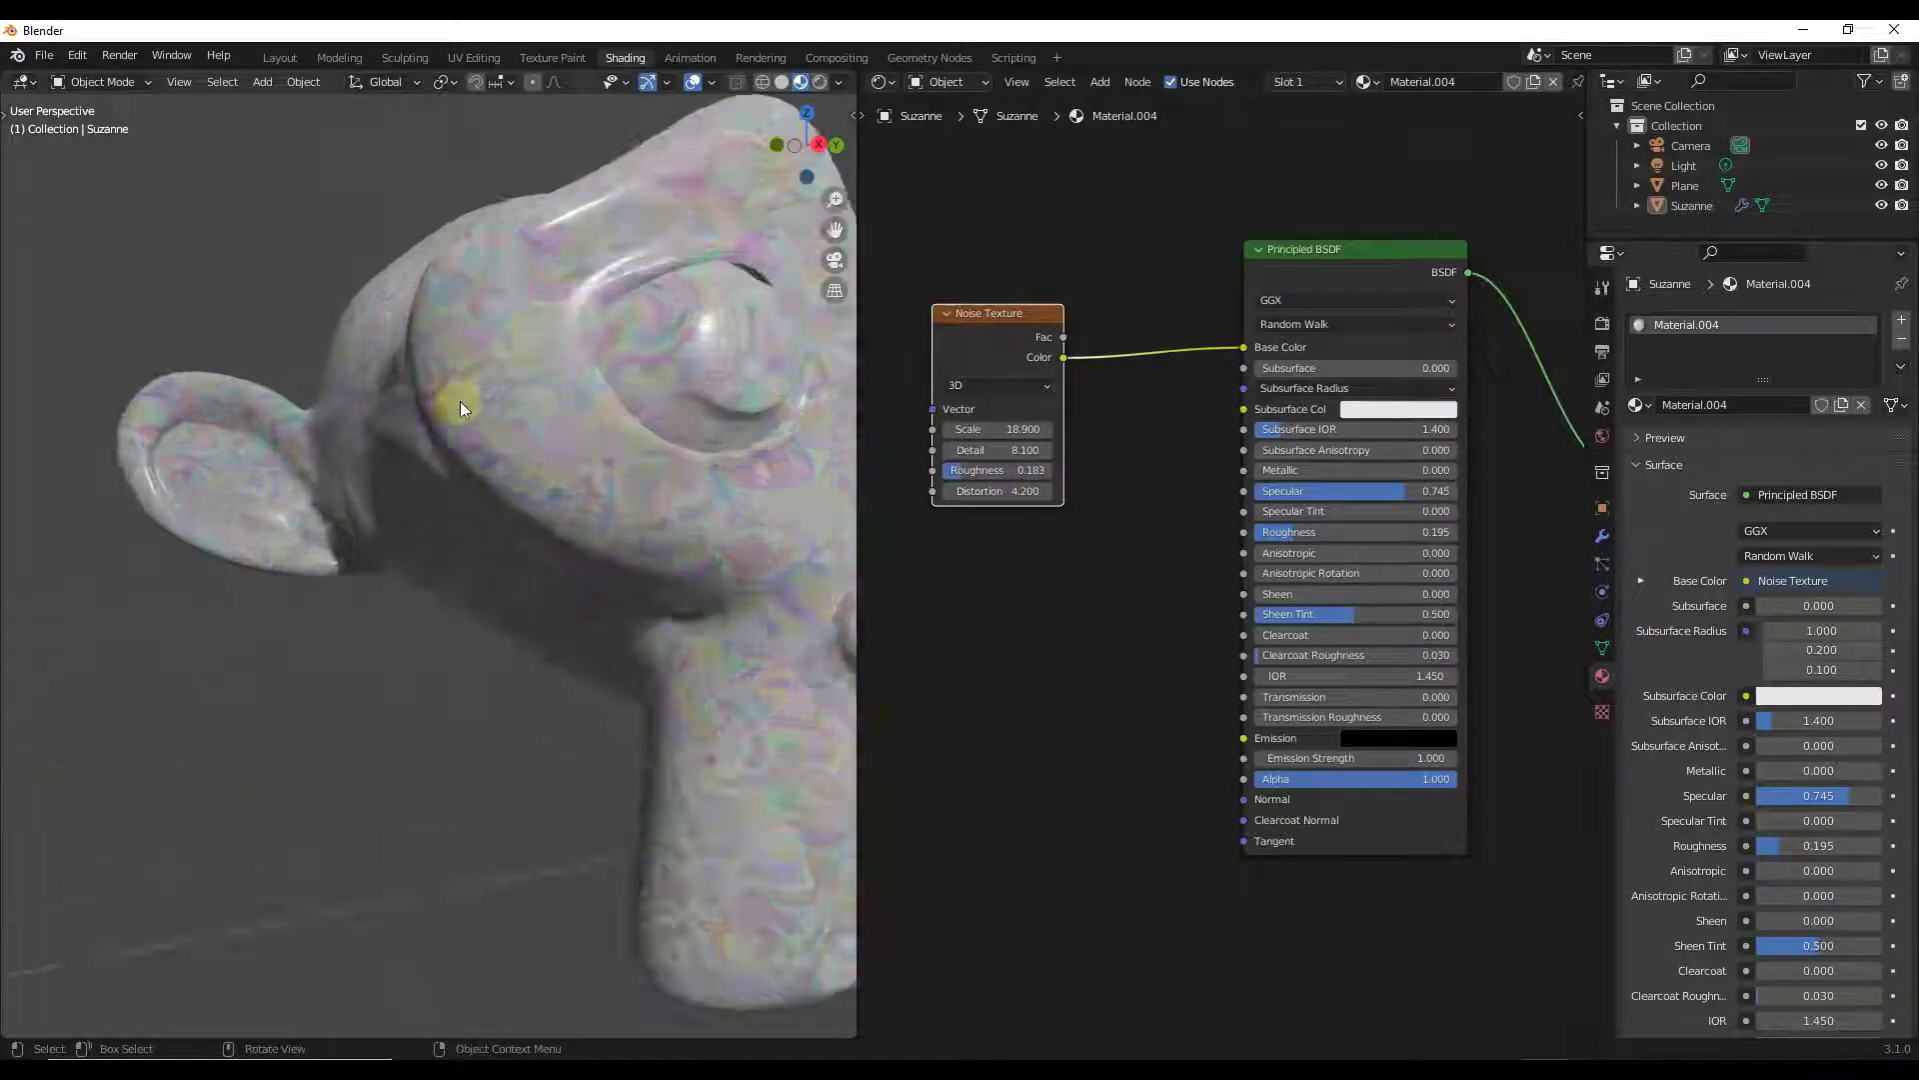
{"action": "scroll", "coordinate": [462, 408], "scroll_direction": "up", "scroll_amount": 2}
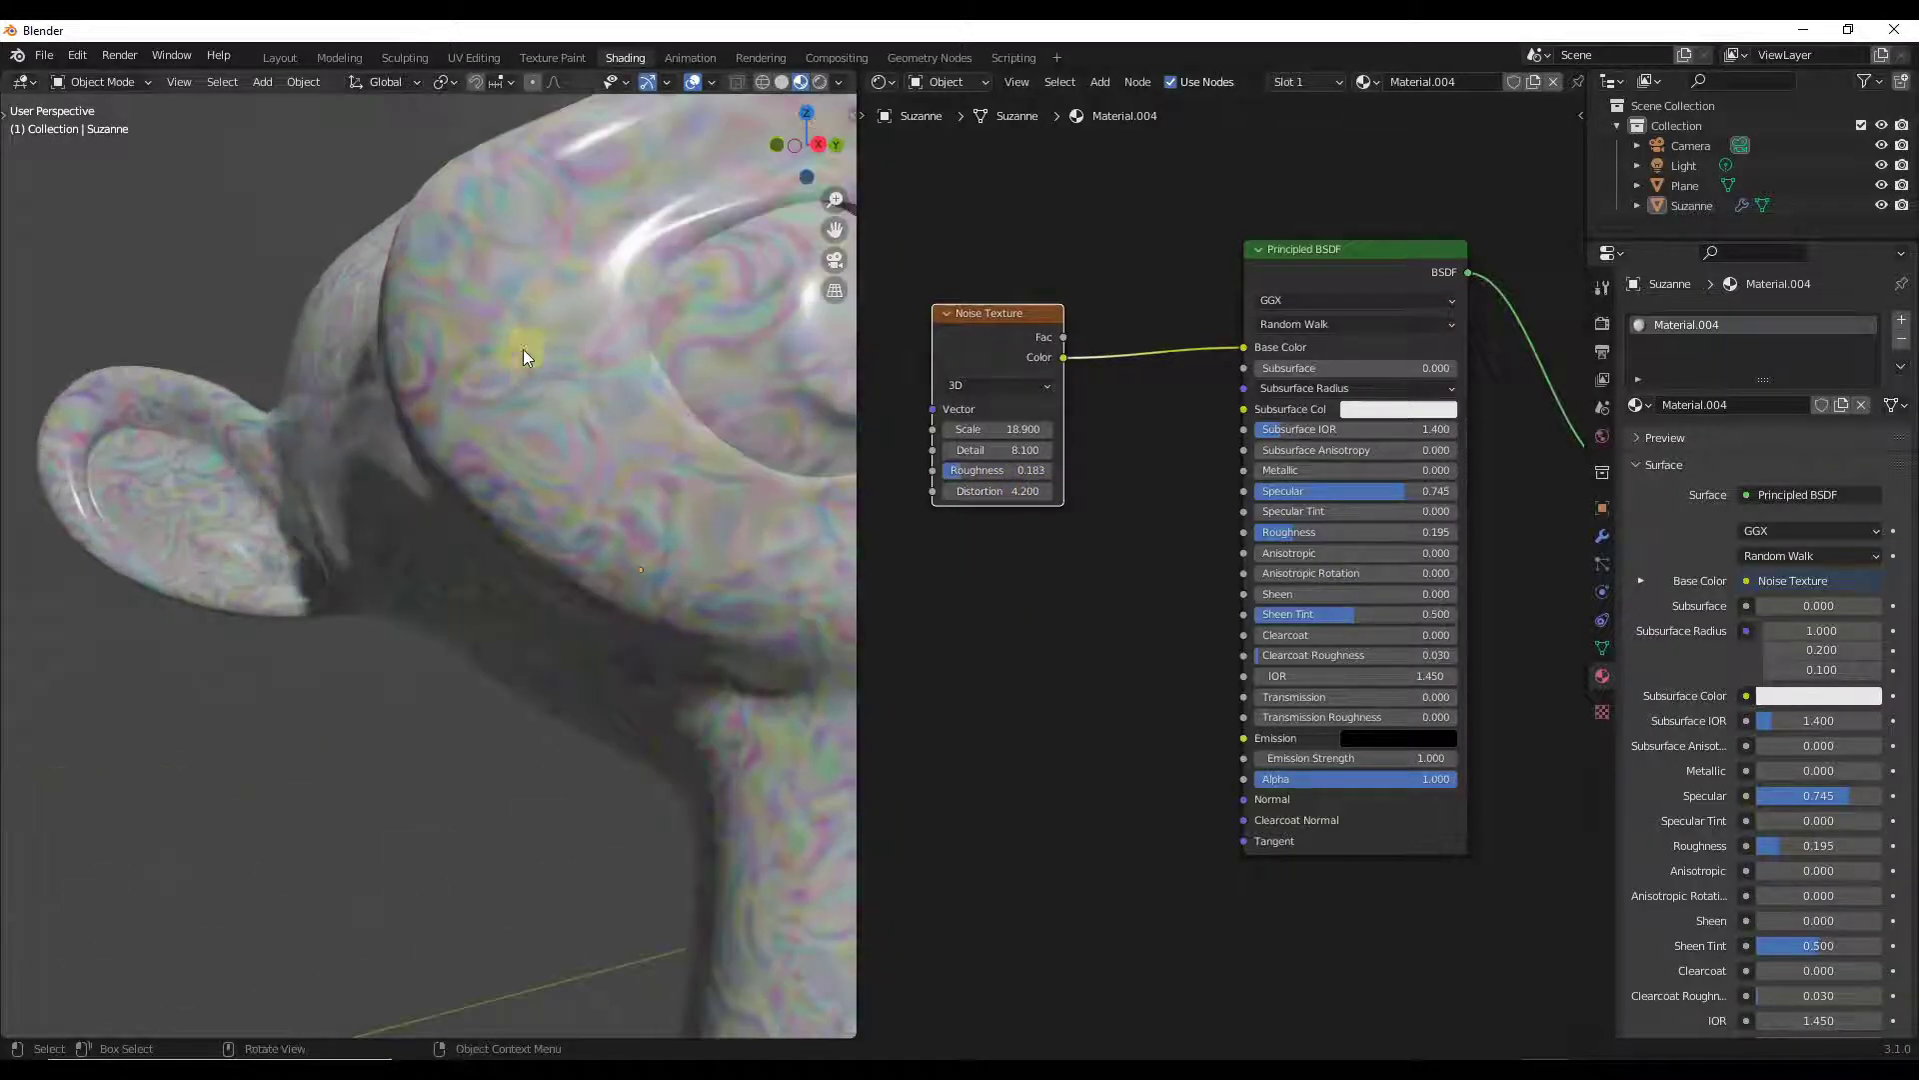
{"action": "mouse_move", "coordinate": [1000, 494]}
{"action": "left_mouse_down"}
{"action": "mouse_move", "coordinate": [1047, 490]}
{"action": "mouse_move", "coordinate": [1005, 493]}
{"action": "left_mouse_up"}
Step: Set the noise Distortion to exactly 0 and orbit to inspect the soft pastel blotches
{"action": "left_click", "coordinate": [1000, 494]}
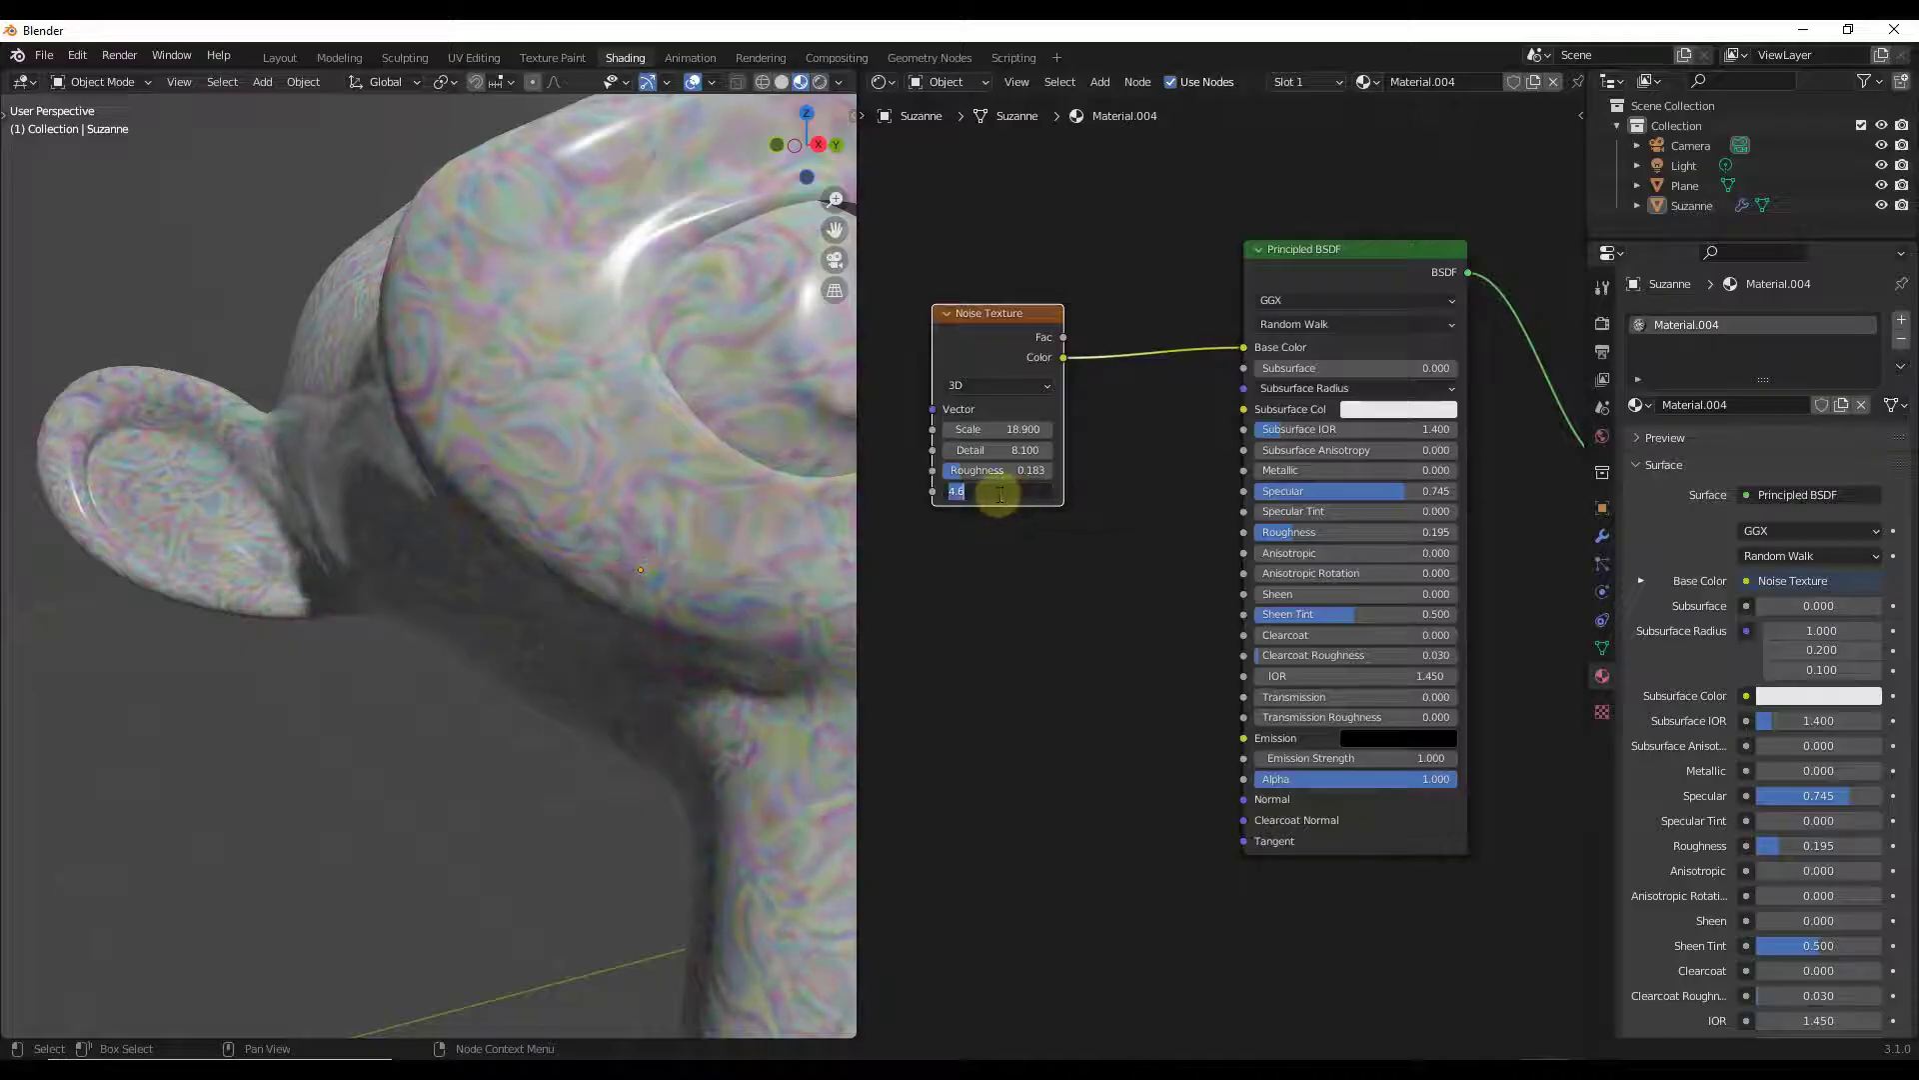
{"action": "type", "text": "0"}
{"action": "key", "text": "Return"}
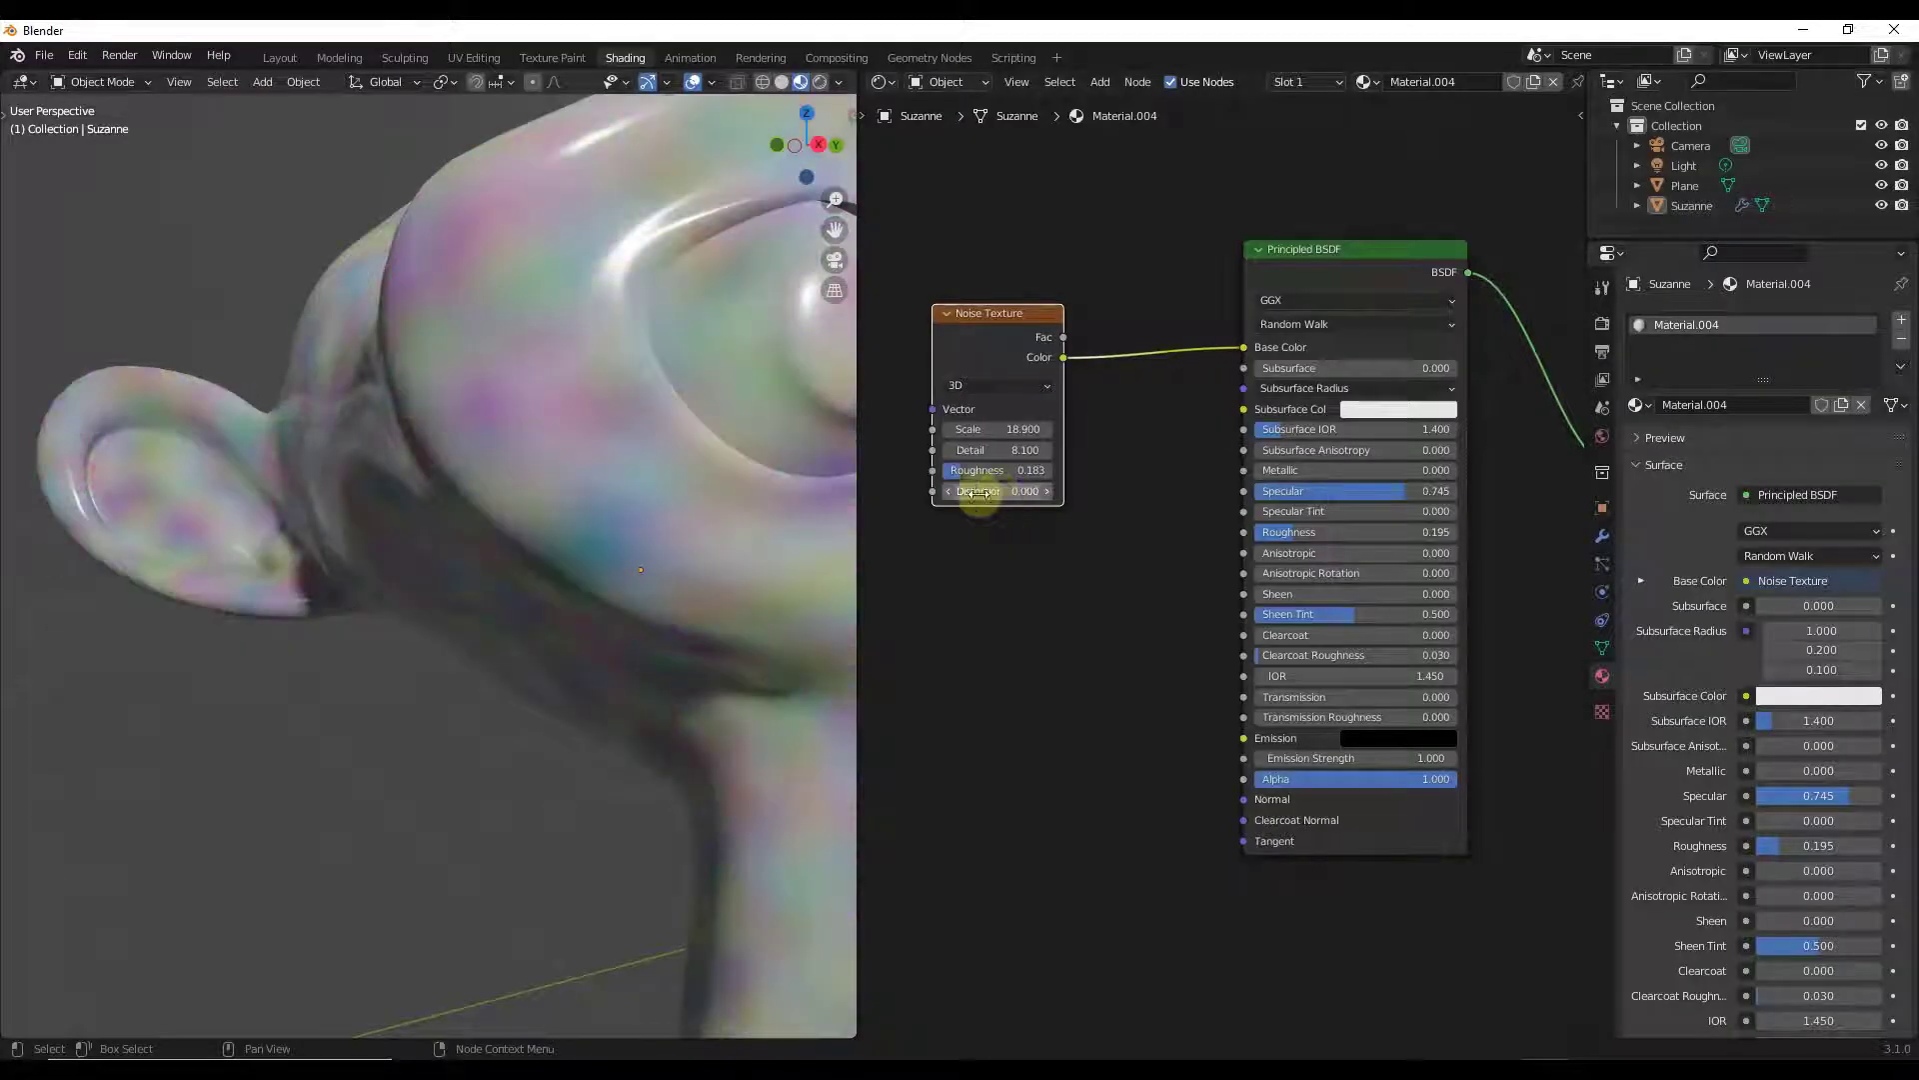
{"action": "scroll", "coordinate": [462, 405], "scroll_direction": "down", "scroll_amount": 5}
{"action": "middle_click_drag", "start_coordinate": [429, 356], "coordinate": [482, 388]}
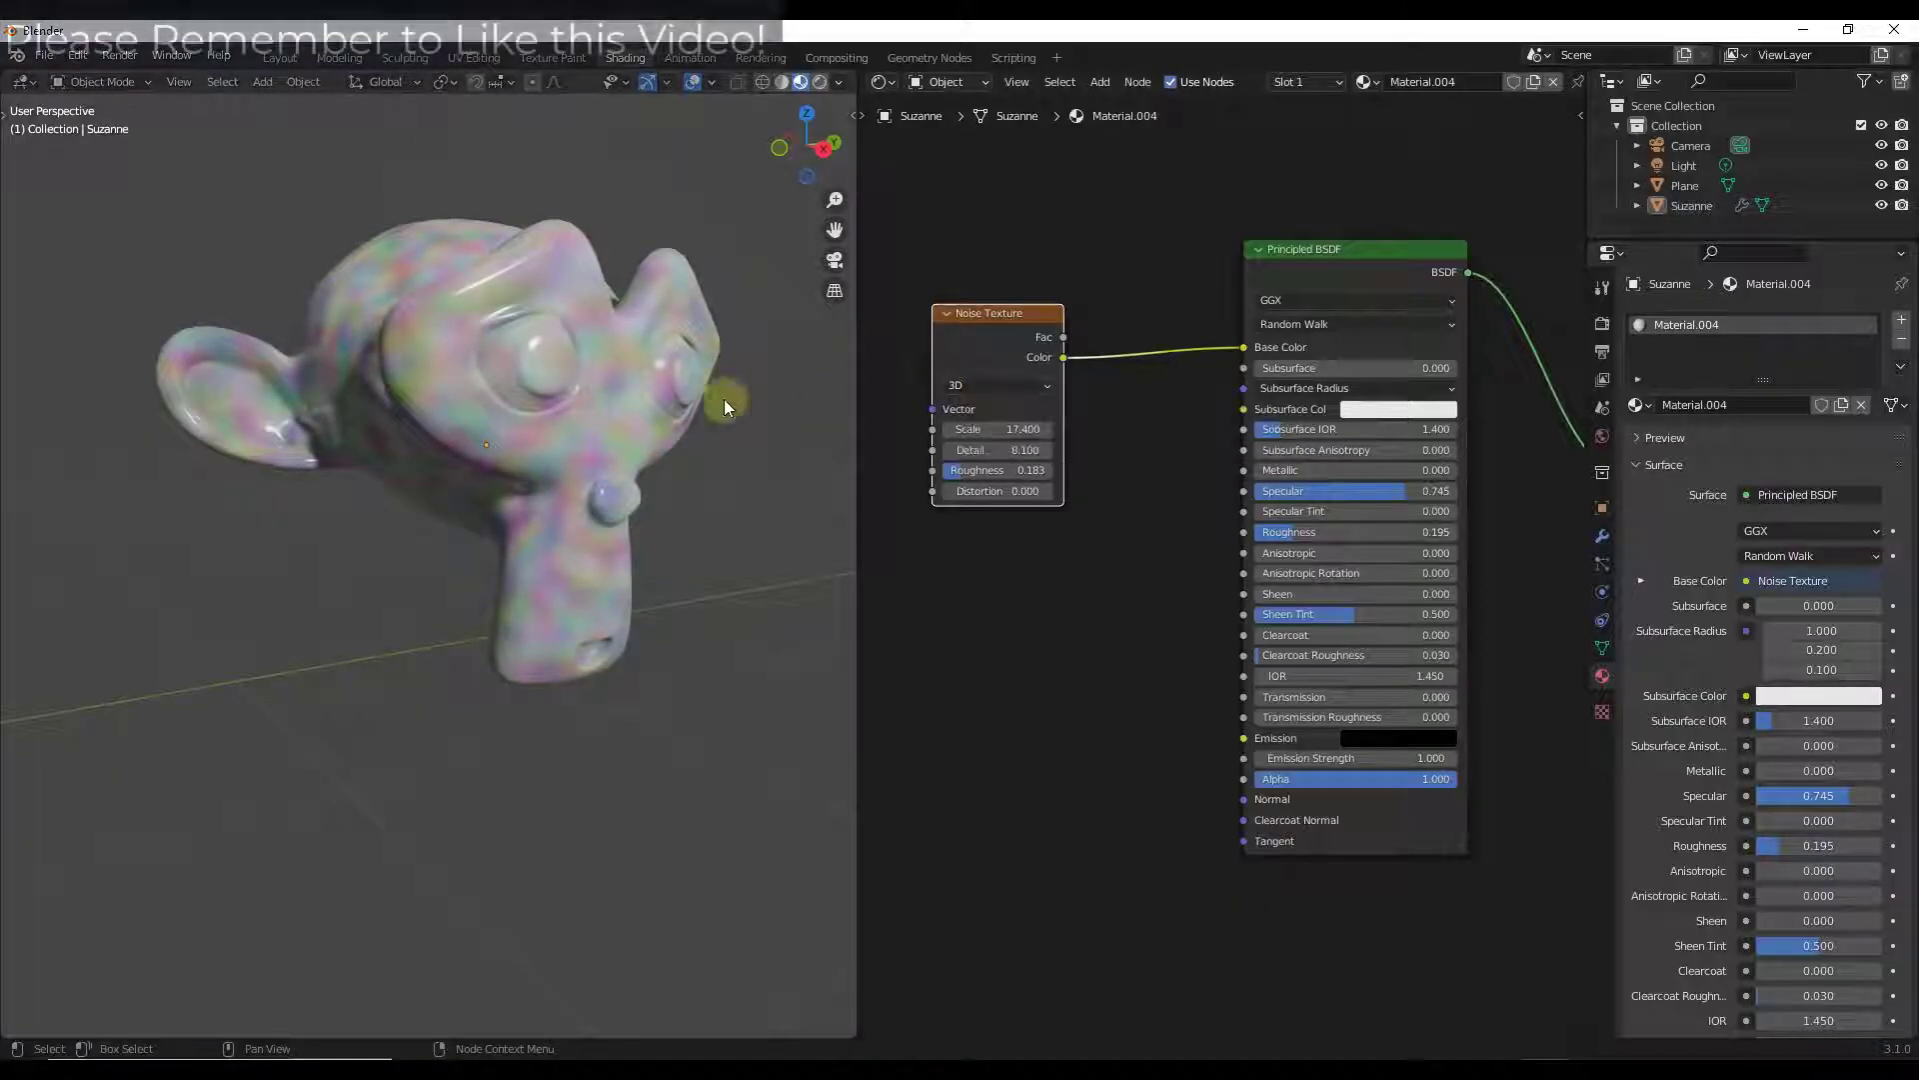
Step: Try the Noise Texture in 1D with a different W value, then 2D with a larger Scale
{"action": "middle_click_drag", "start_coordinate": [586, 397], "coordinate": [410, 370]}
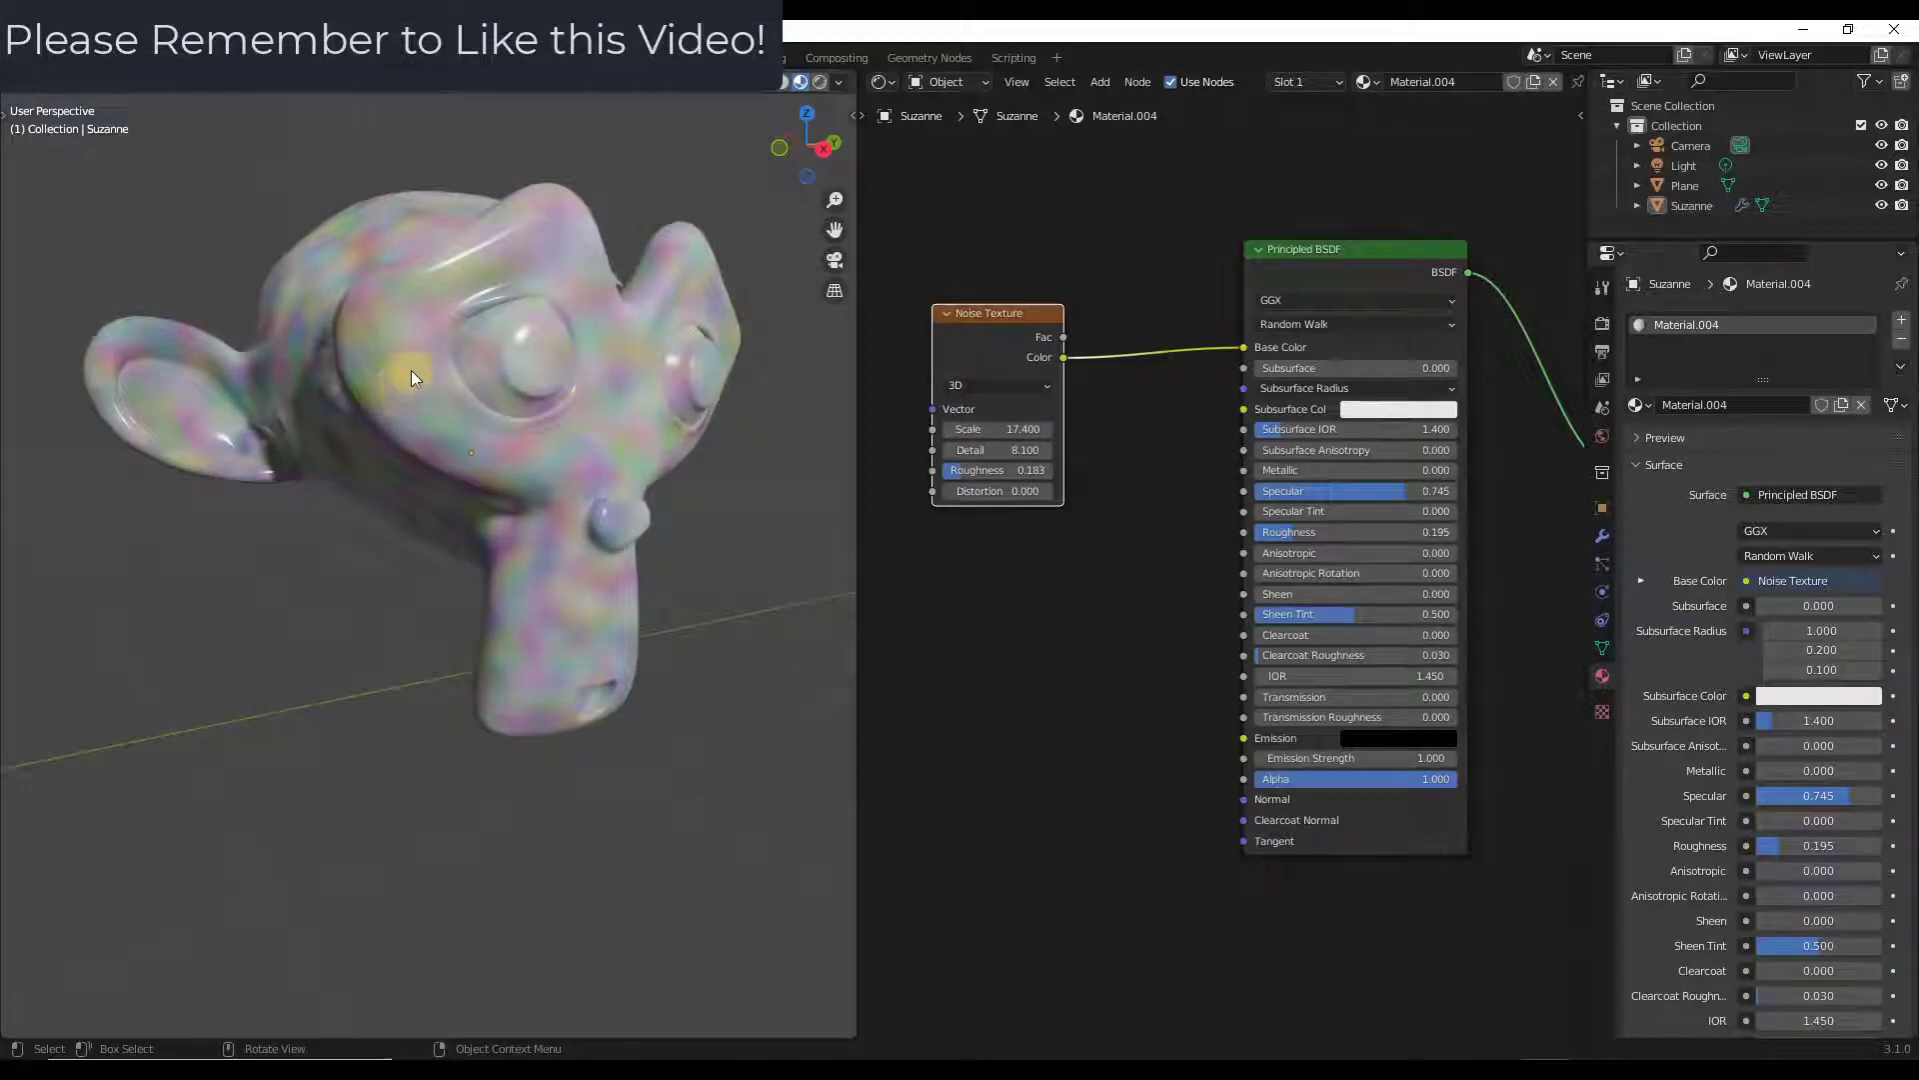
{"action": "left_click", "coordinate": [998, 386]}
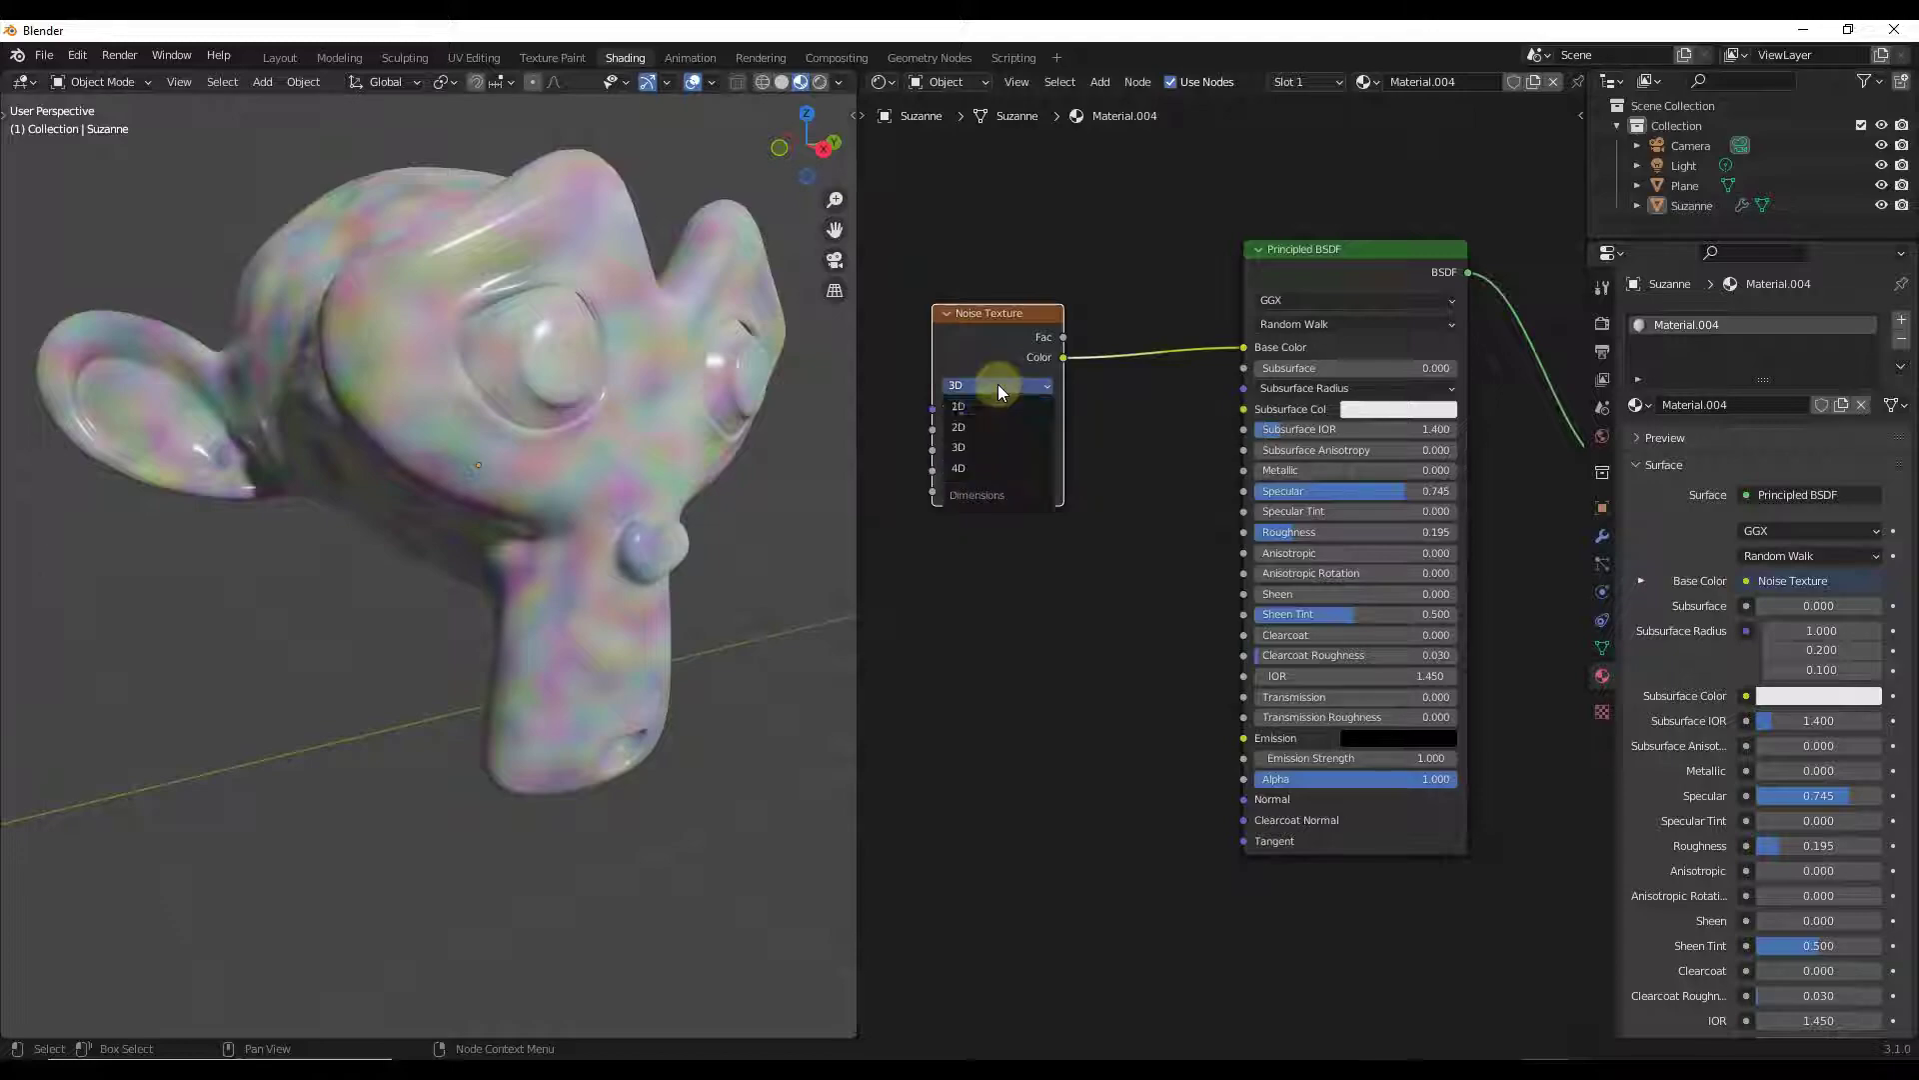
{"action": "left_click", "coordinate": [992, 406]}
{"action": "left_click_drag", "start_coordinate": [992, 408], "coordinate": [1010, 408]}
{"action": "left_click", "coordinate": [976, 384]}
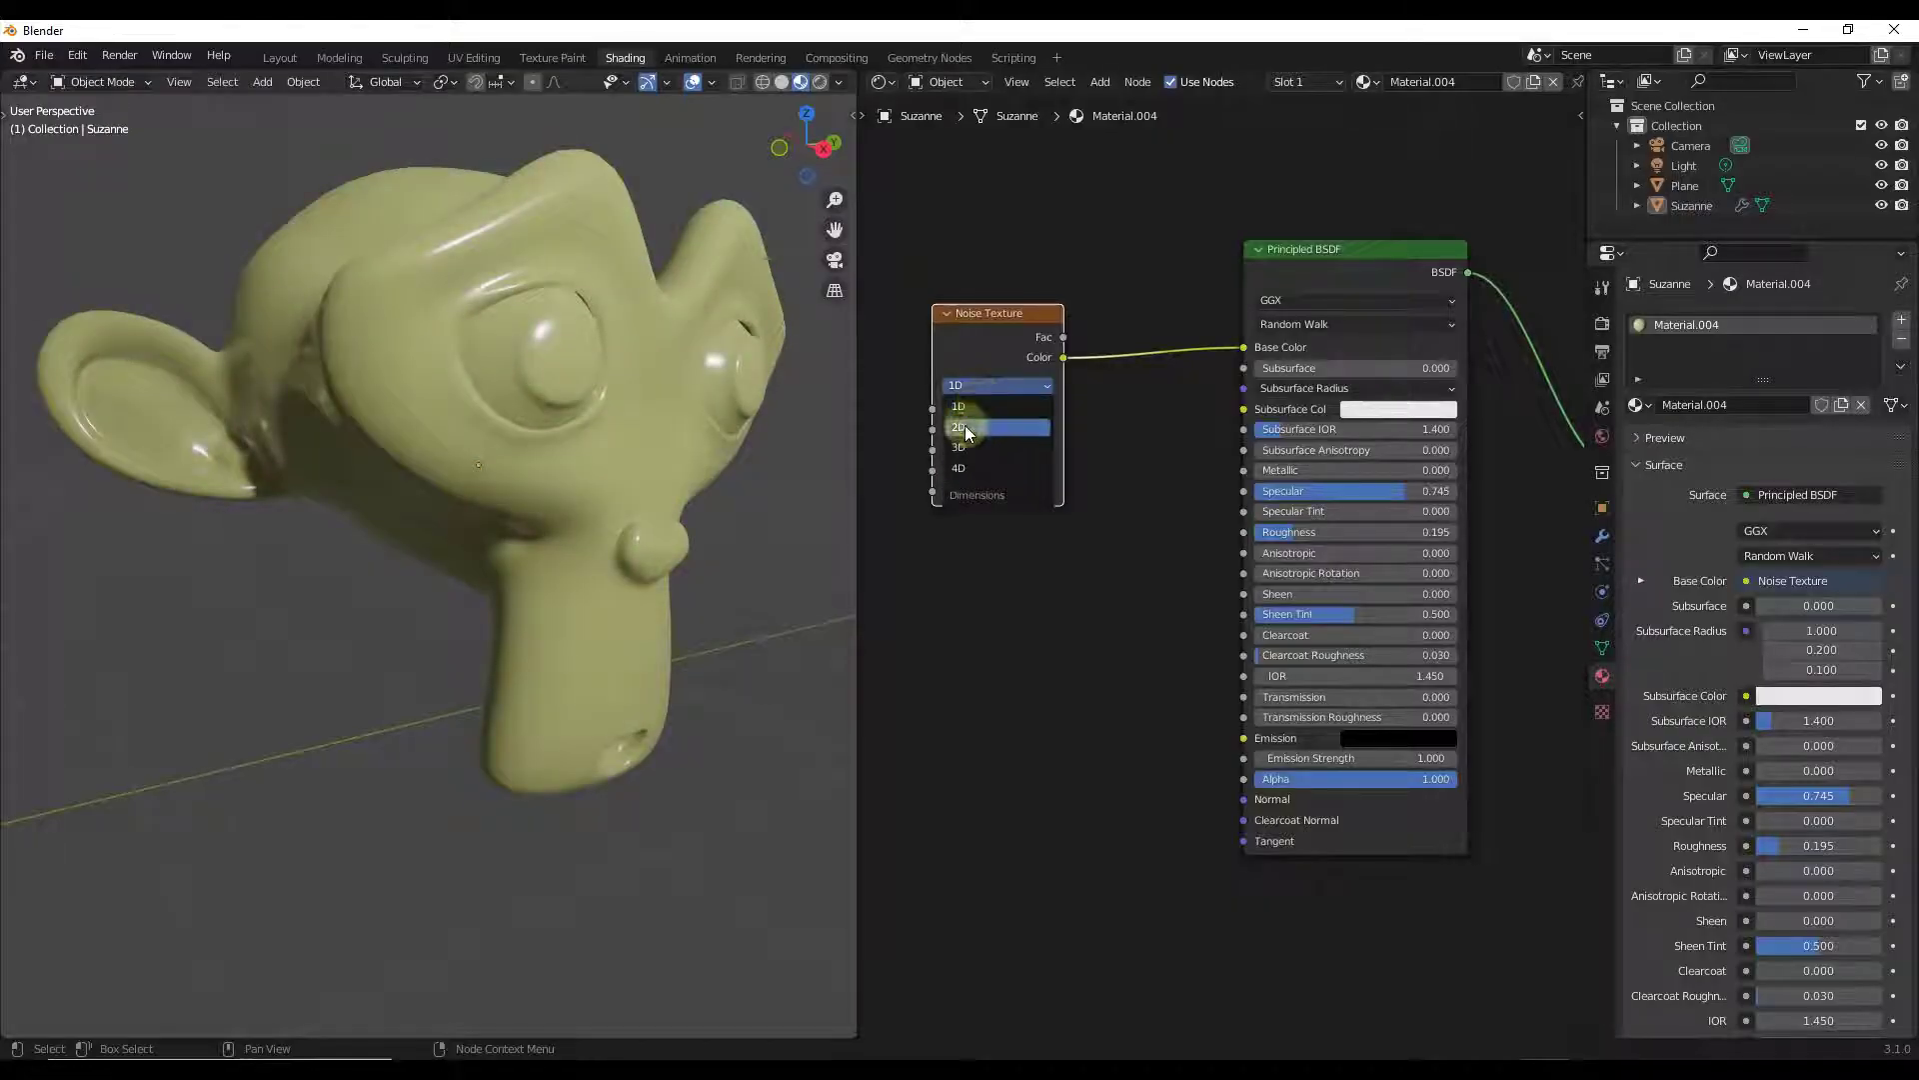
{"action": "left_click", "coordinate": [964, 413]}
{"action": "left_click_drag", "start_coordinate": [986, 428], "coordinate": [1289, 426]}
Step: Switch the noise to 3D and then 4D, adjusting the W value
{"action": "left_click", "coordinate": [961, 390]}
{"action": "left_click", "coordinate": [964, 420]}
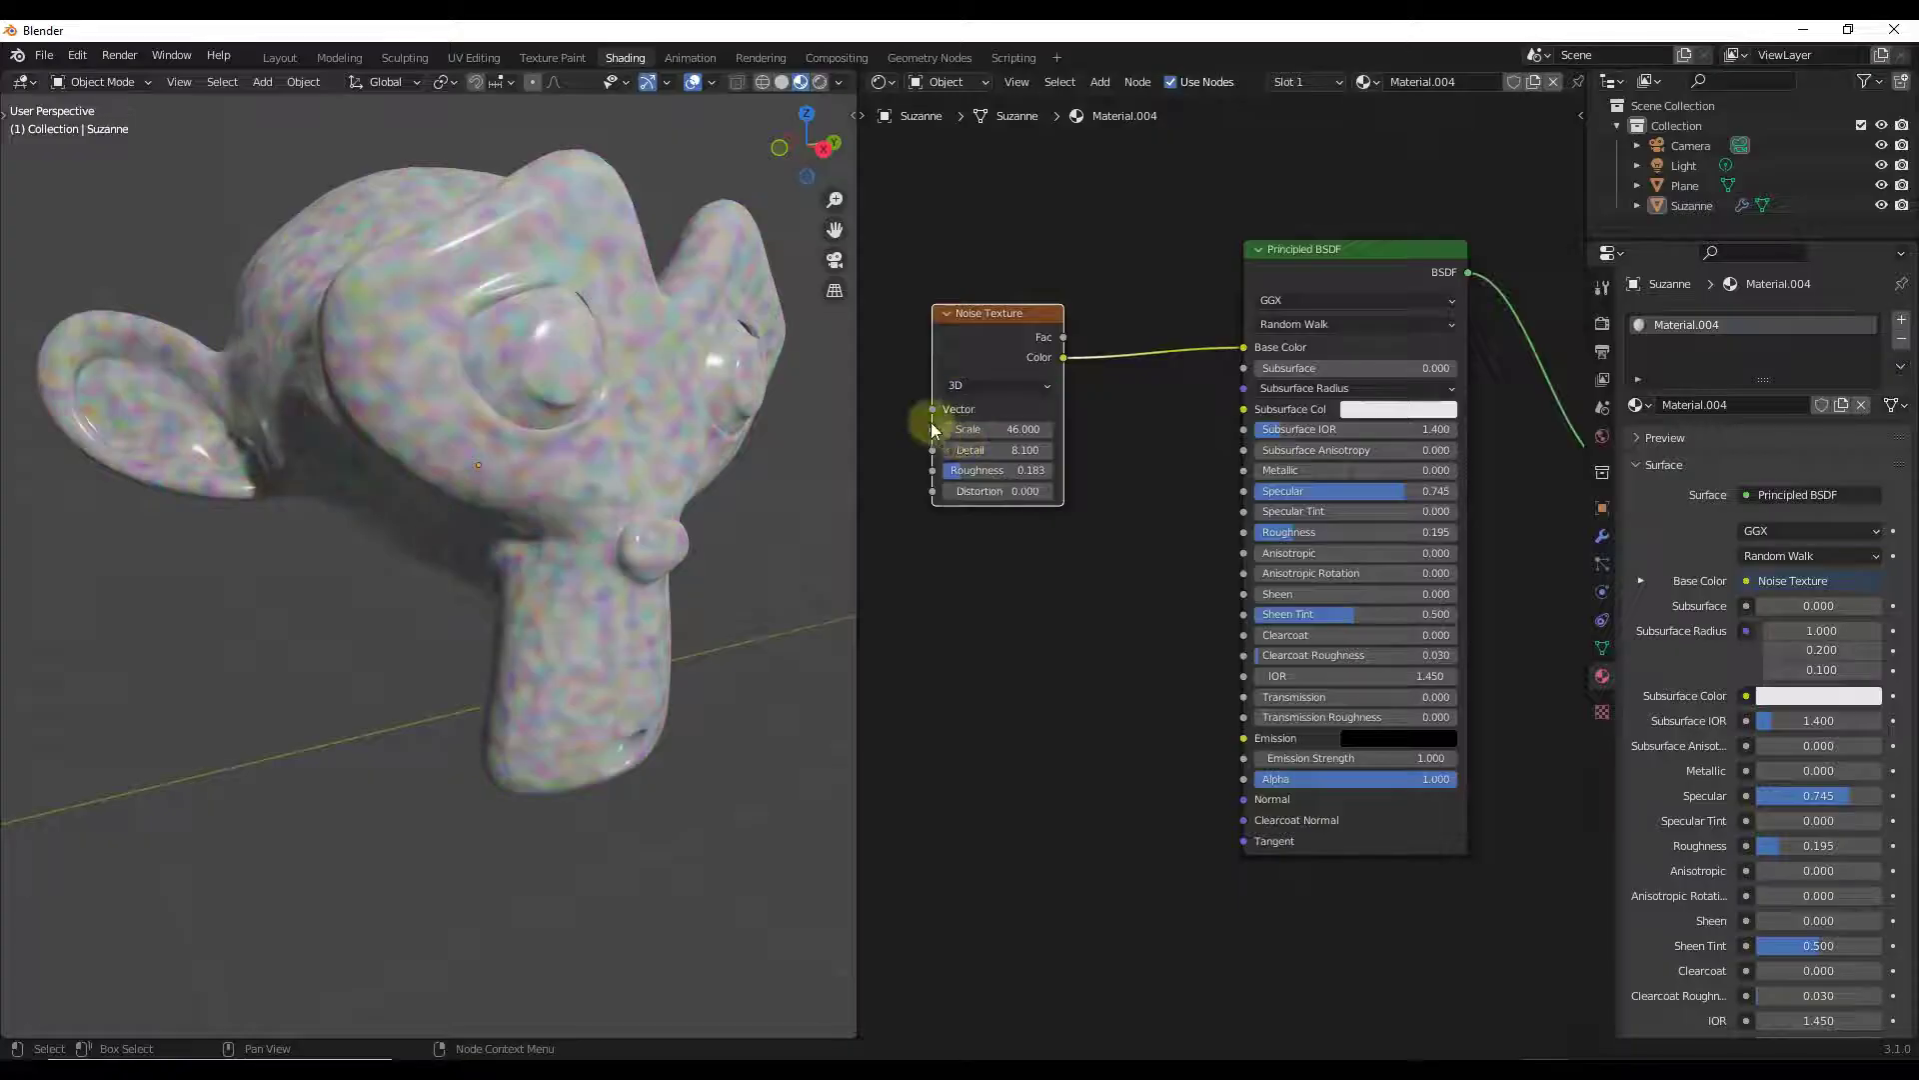
{"action": "left_click", "coordinate": [998, 385]}
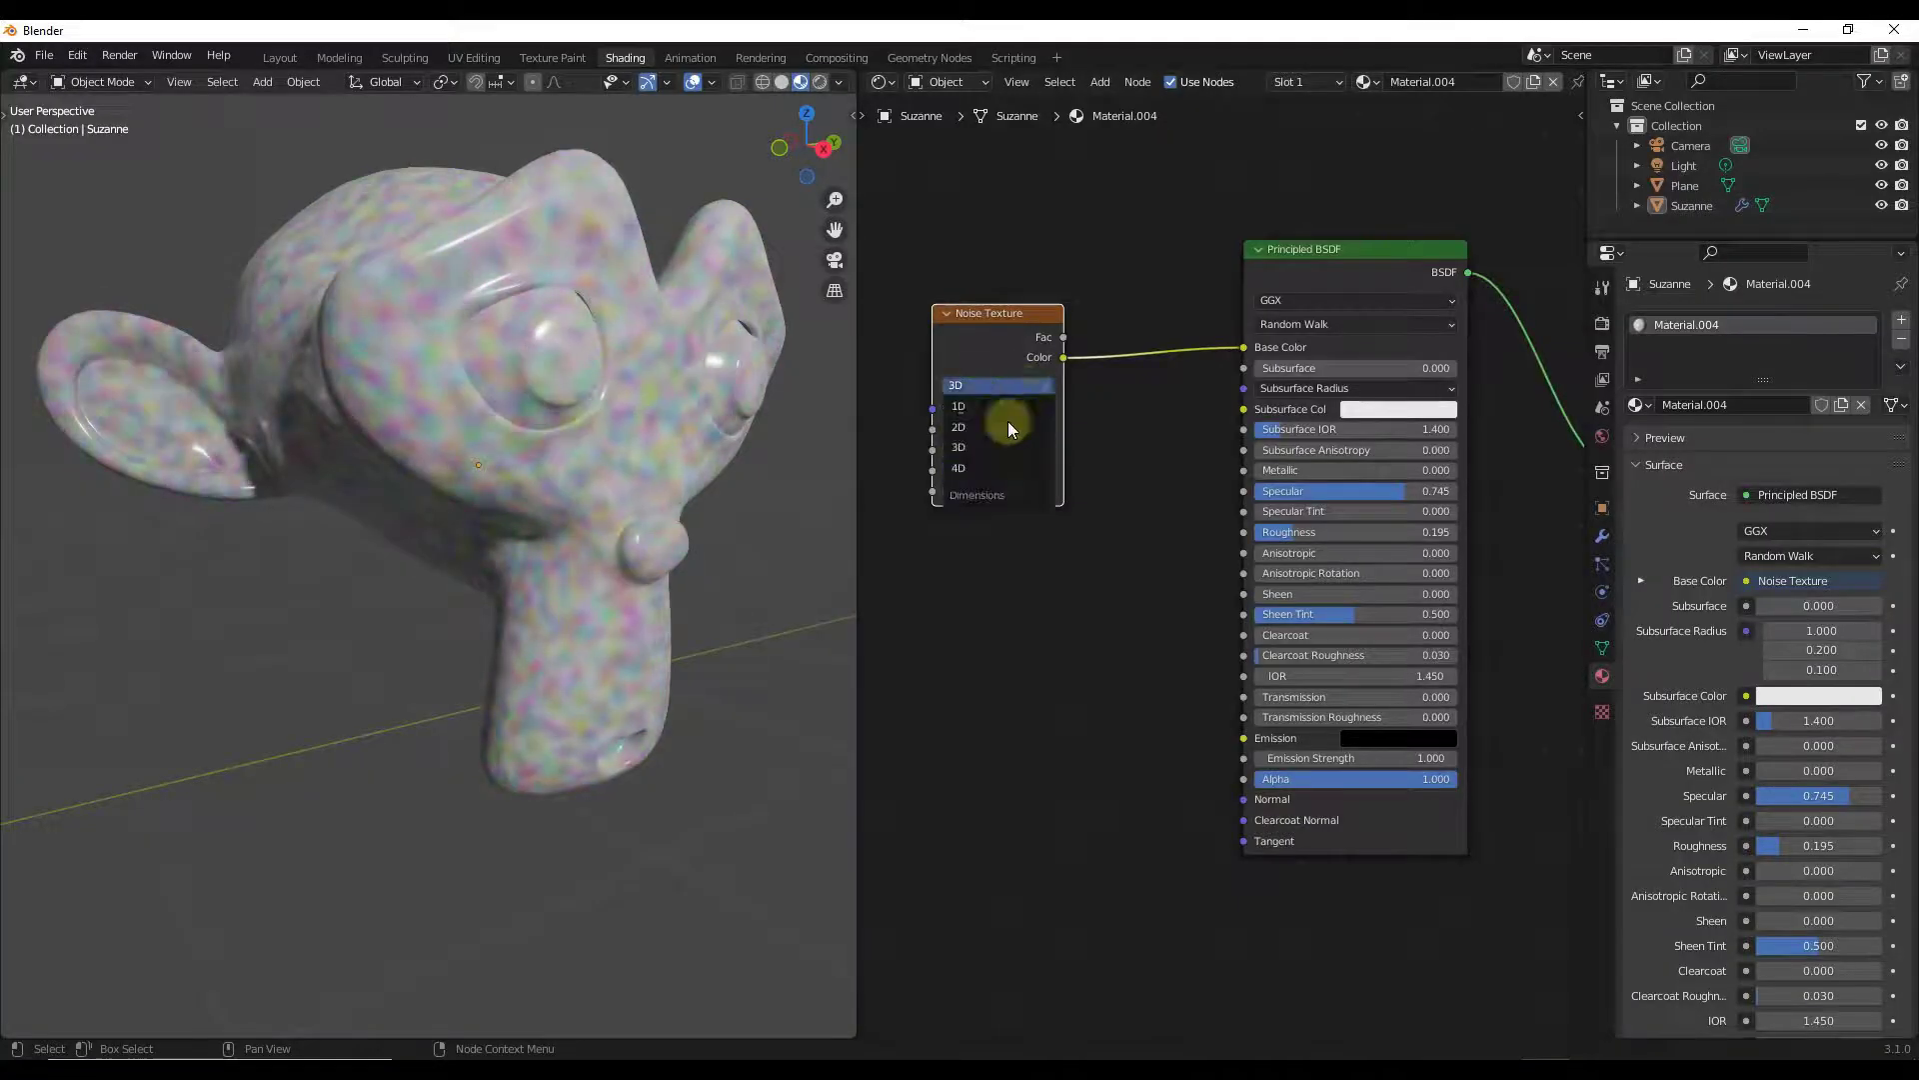
{"action": "left_click", "coordinate": [977, 470]}
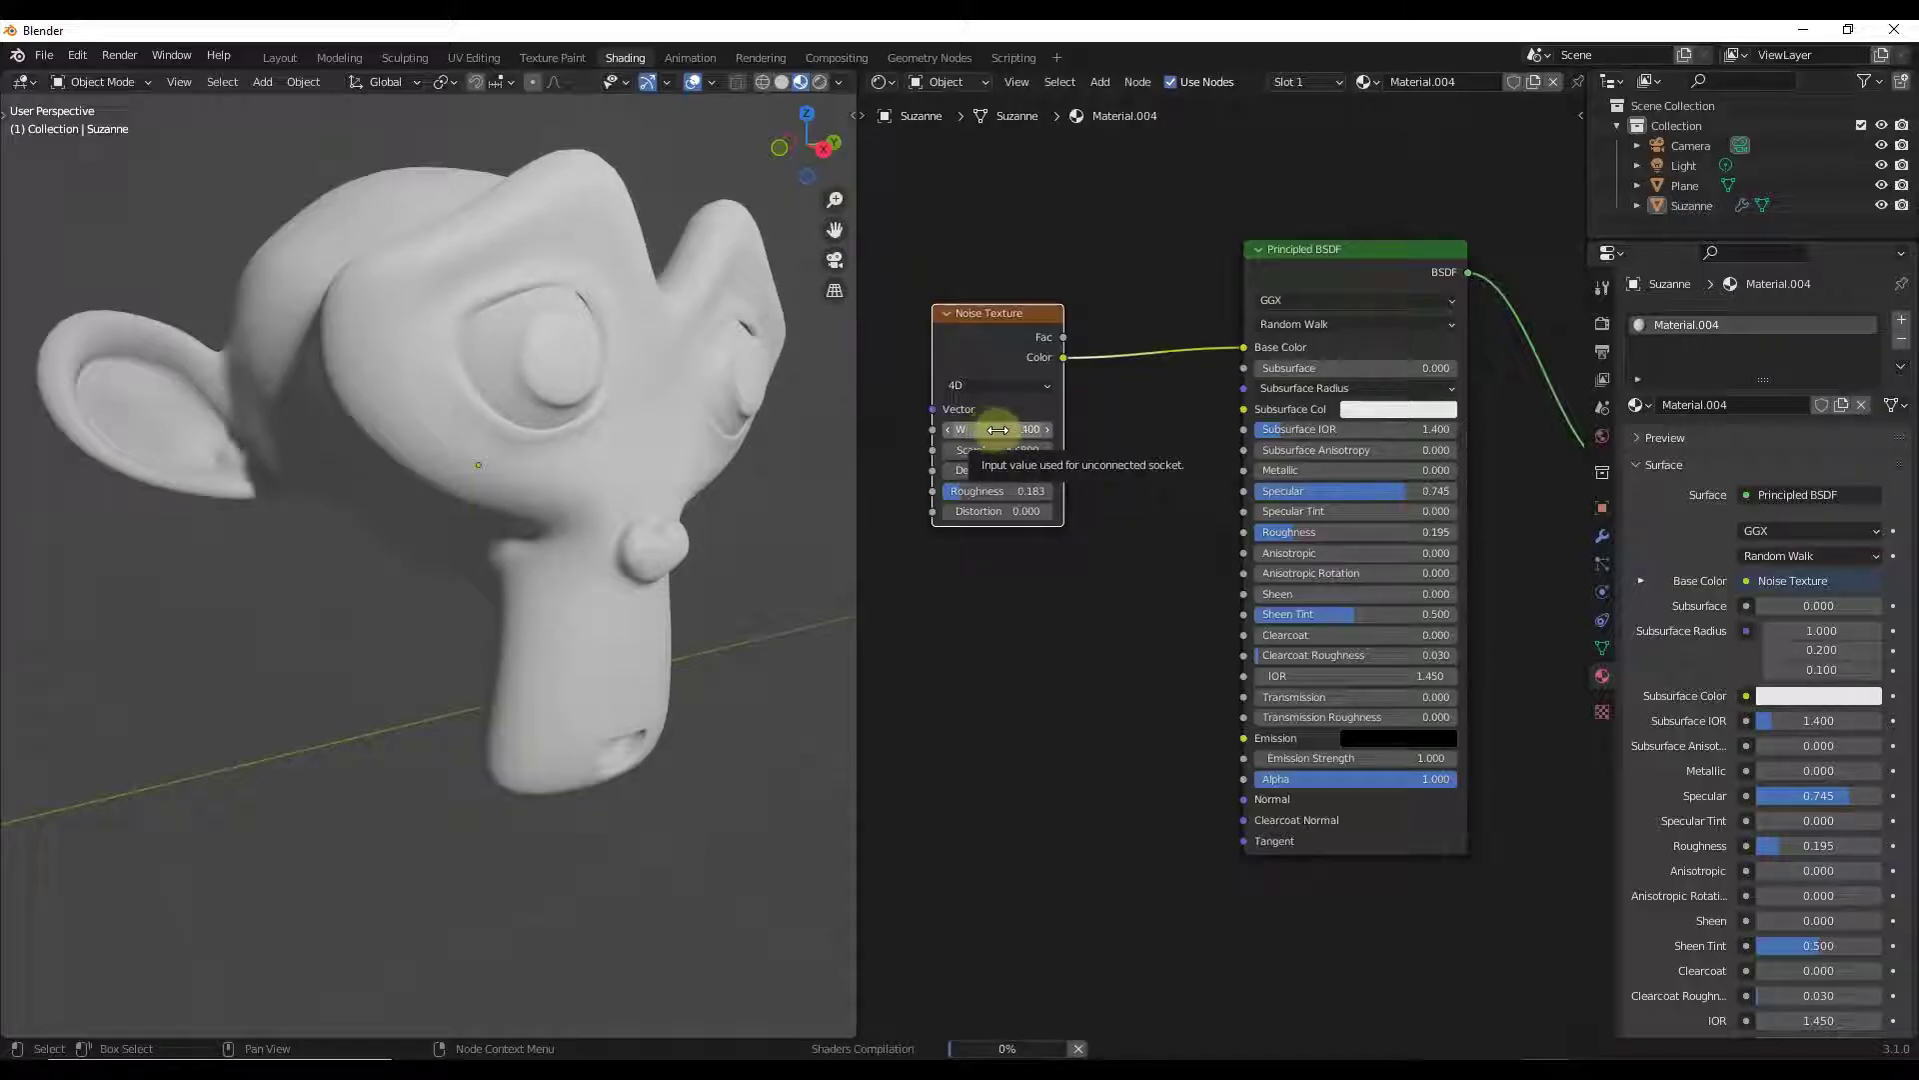
{"action": "mouse_move", "coordinate": [992, 430]}
{"action": "left_mouse_down"}
{"action": "mouse_move", "coordinate": [1016, 429]}
{"action": "mouse_move", "coordinate": [967, 432]}
{"action": "left_mouse_up"}
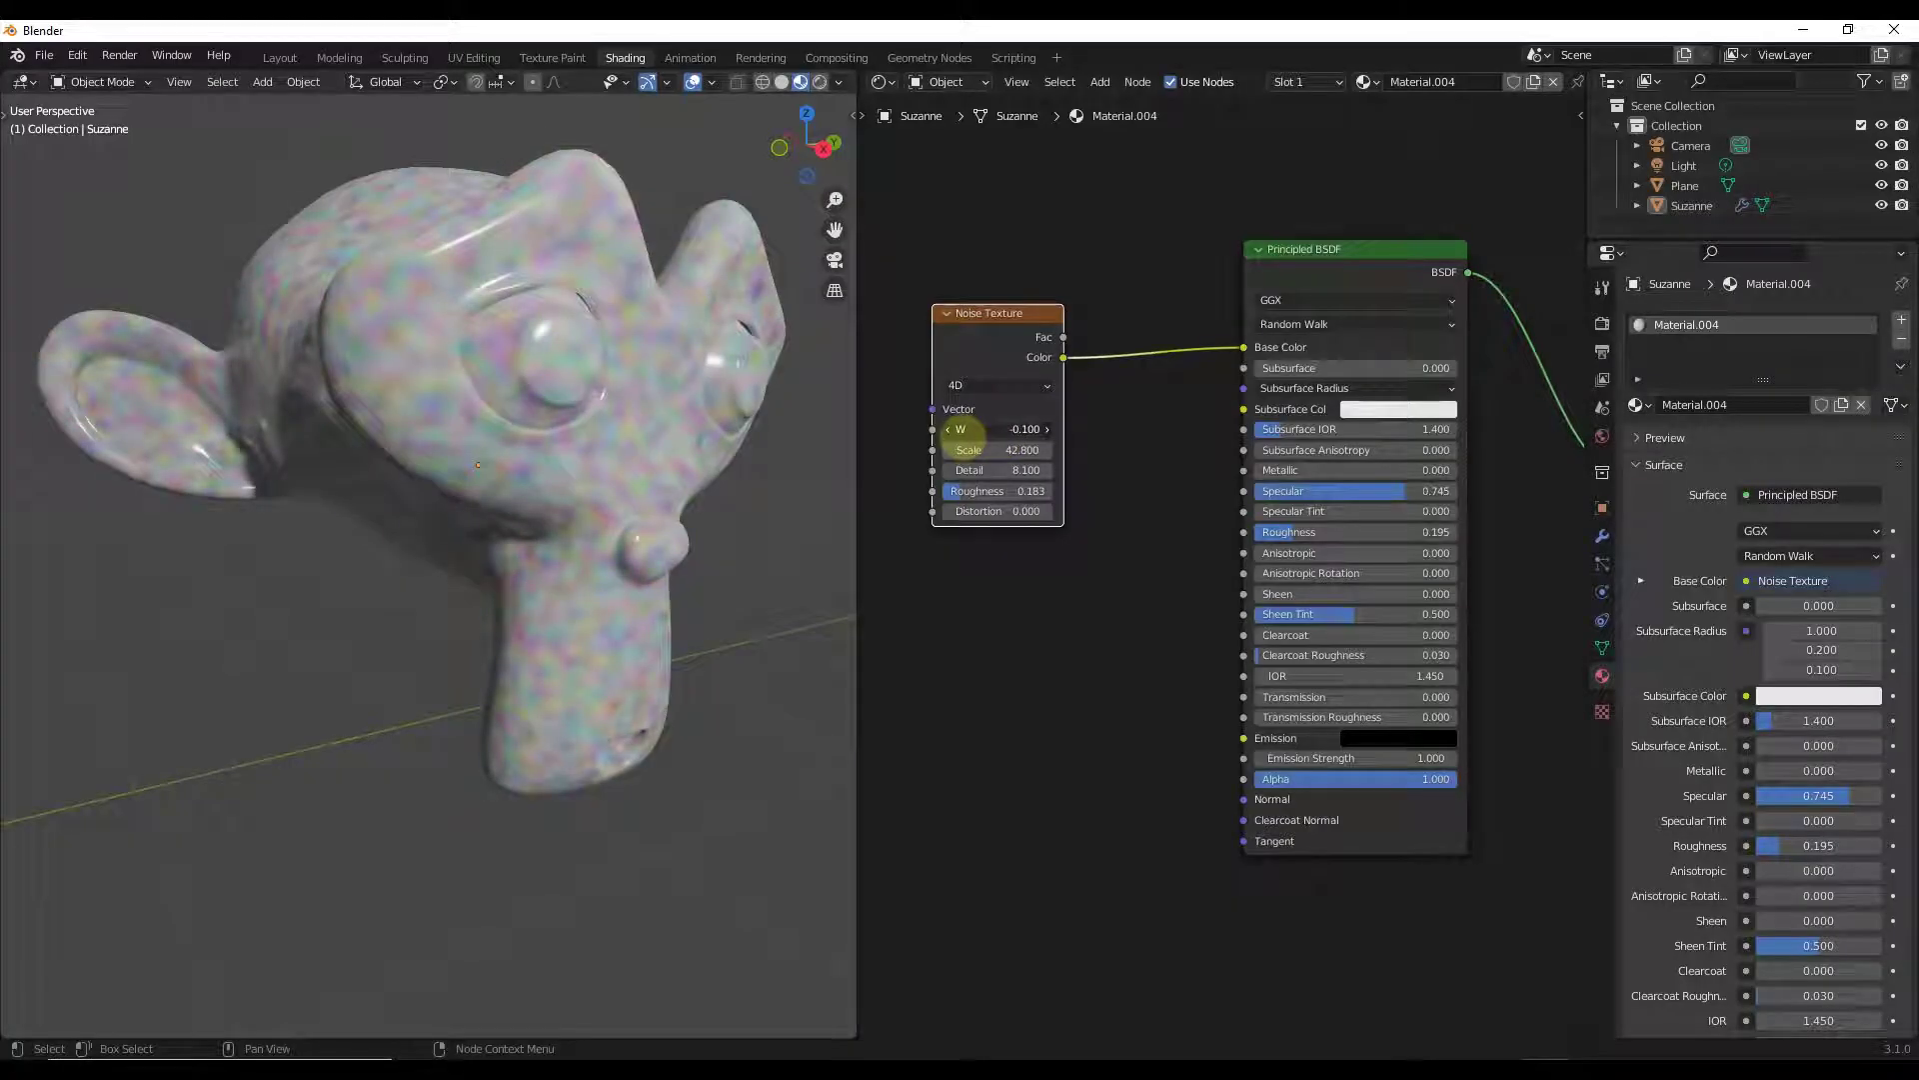
Step: Return the noise to 3D at Scale 18.6 and detach its Color from Base Color
{"action": "left_click", "coordinate": [994, 385]}
{"action": "left_click", "coordinate": [973, 448]}
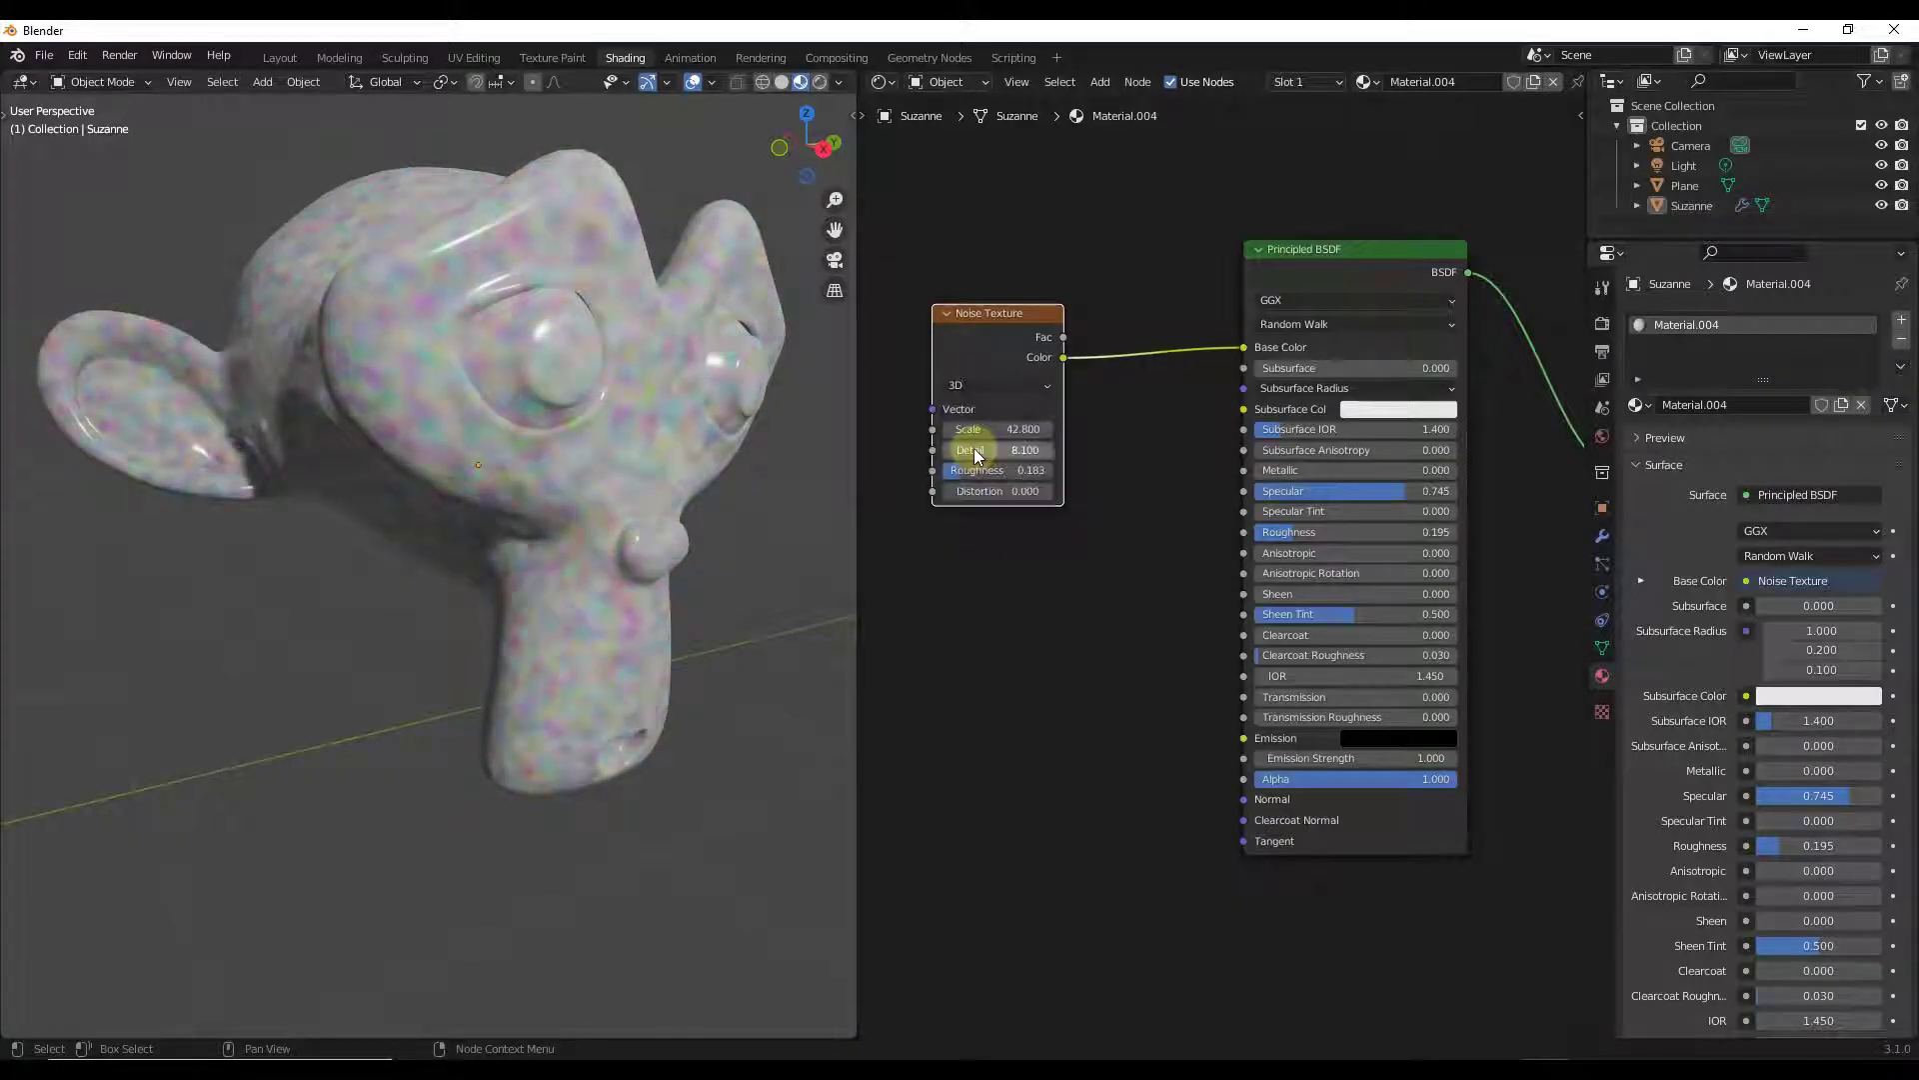
{"action": "left_click_drag", "start_coordinate": [966, 429], "coordinate": [779, 441]}
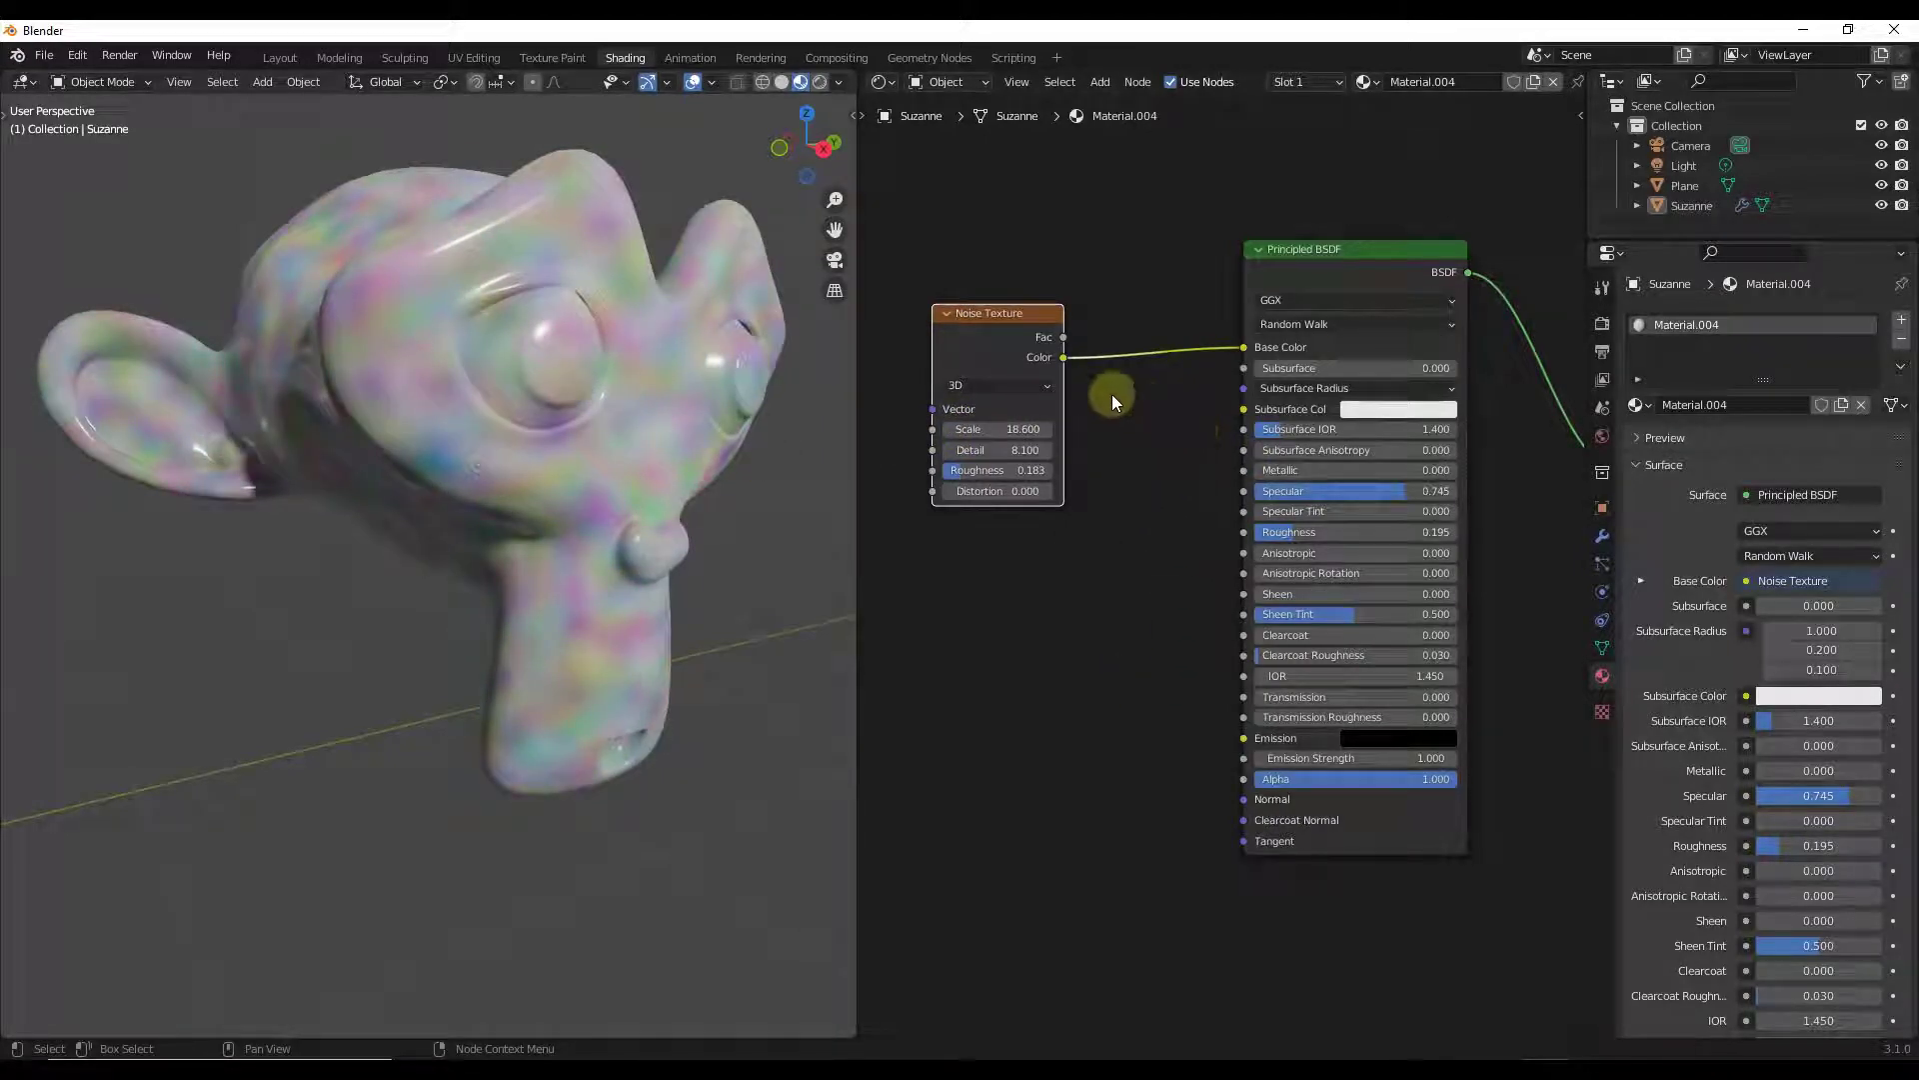
{"action": "left_click_drag", "start_coordinate": [1244, 348], "coordinate": [1204, 324]}
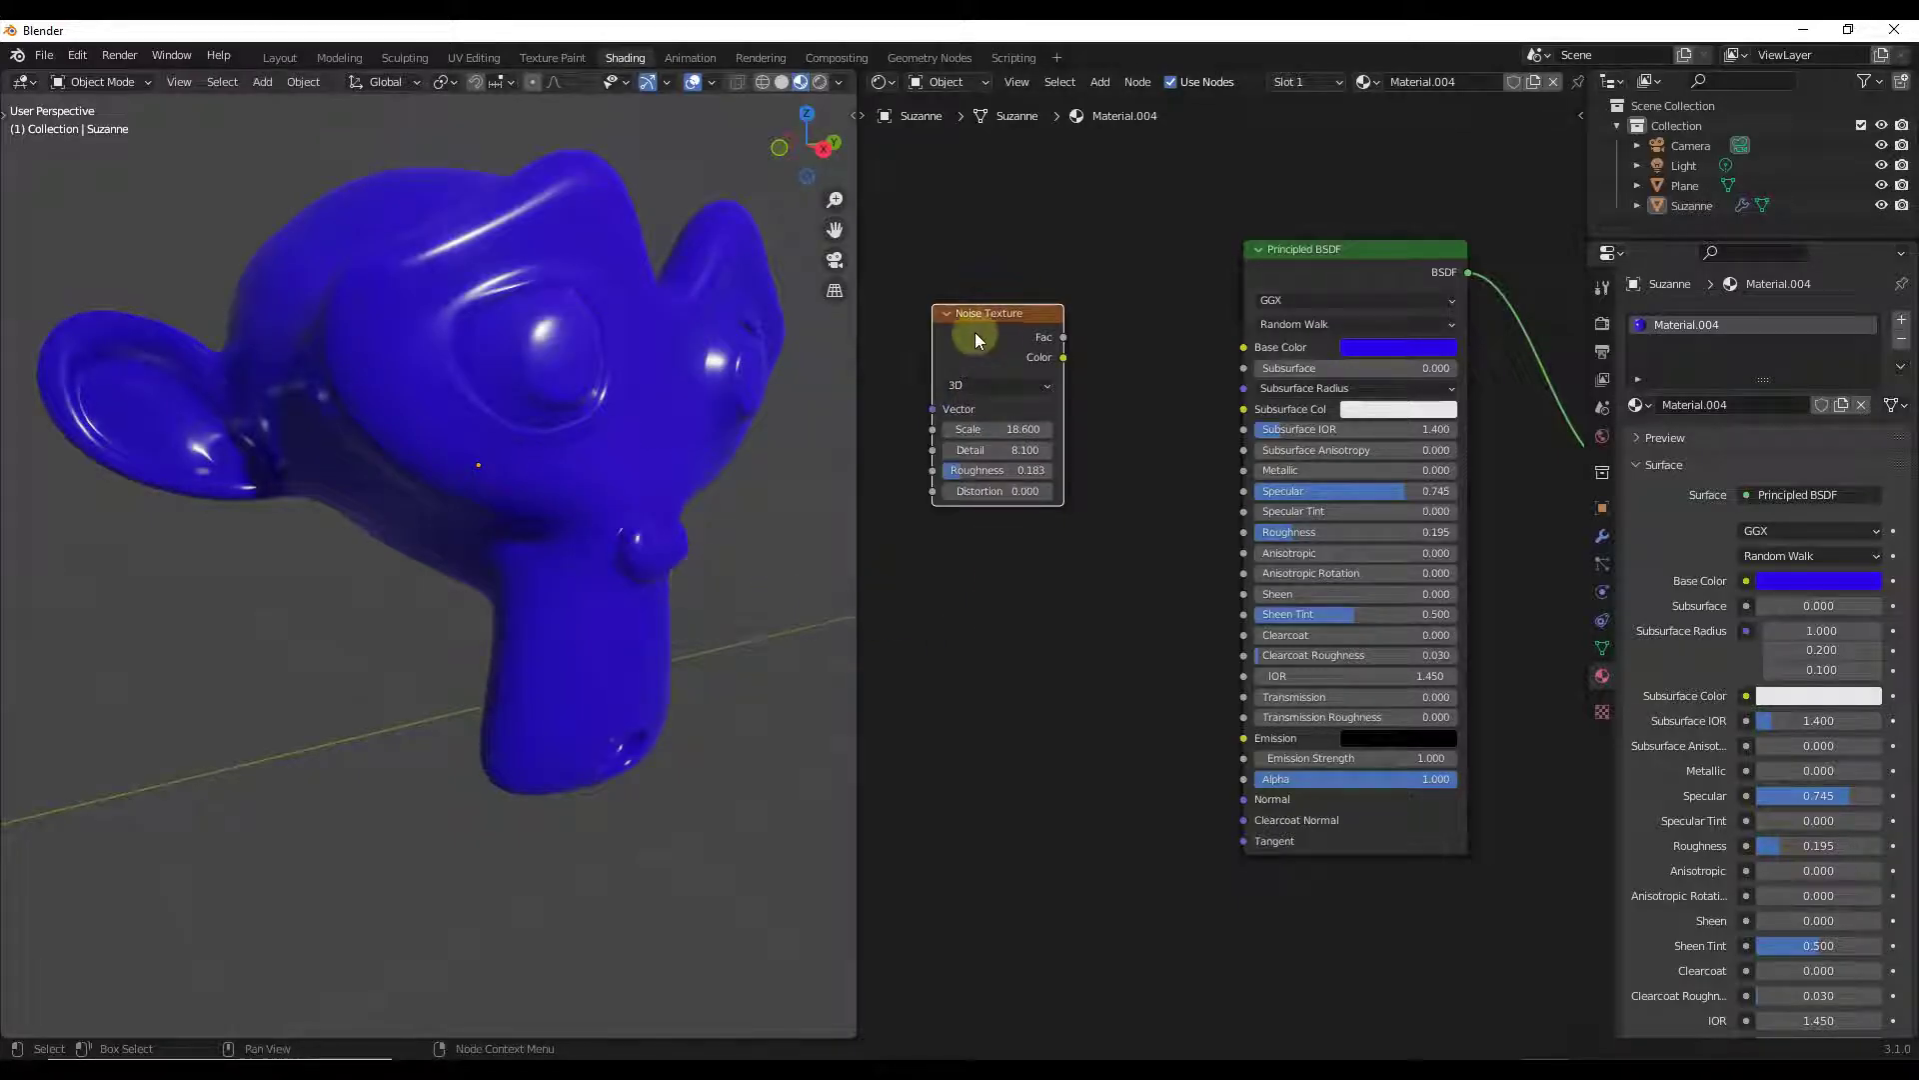
Step: Move the Noise Texture lower, wire its Fac into Roughness, and raise Scale to about 28
{"action": "left_click_drag", "start_coordinate": [978, 340], "coordinate": [932, 515]}
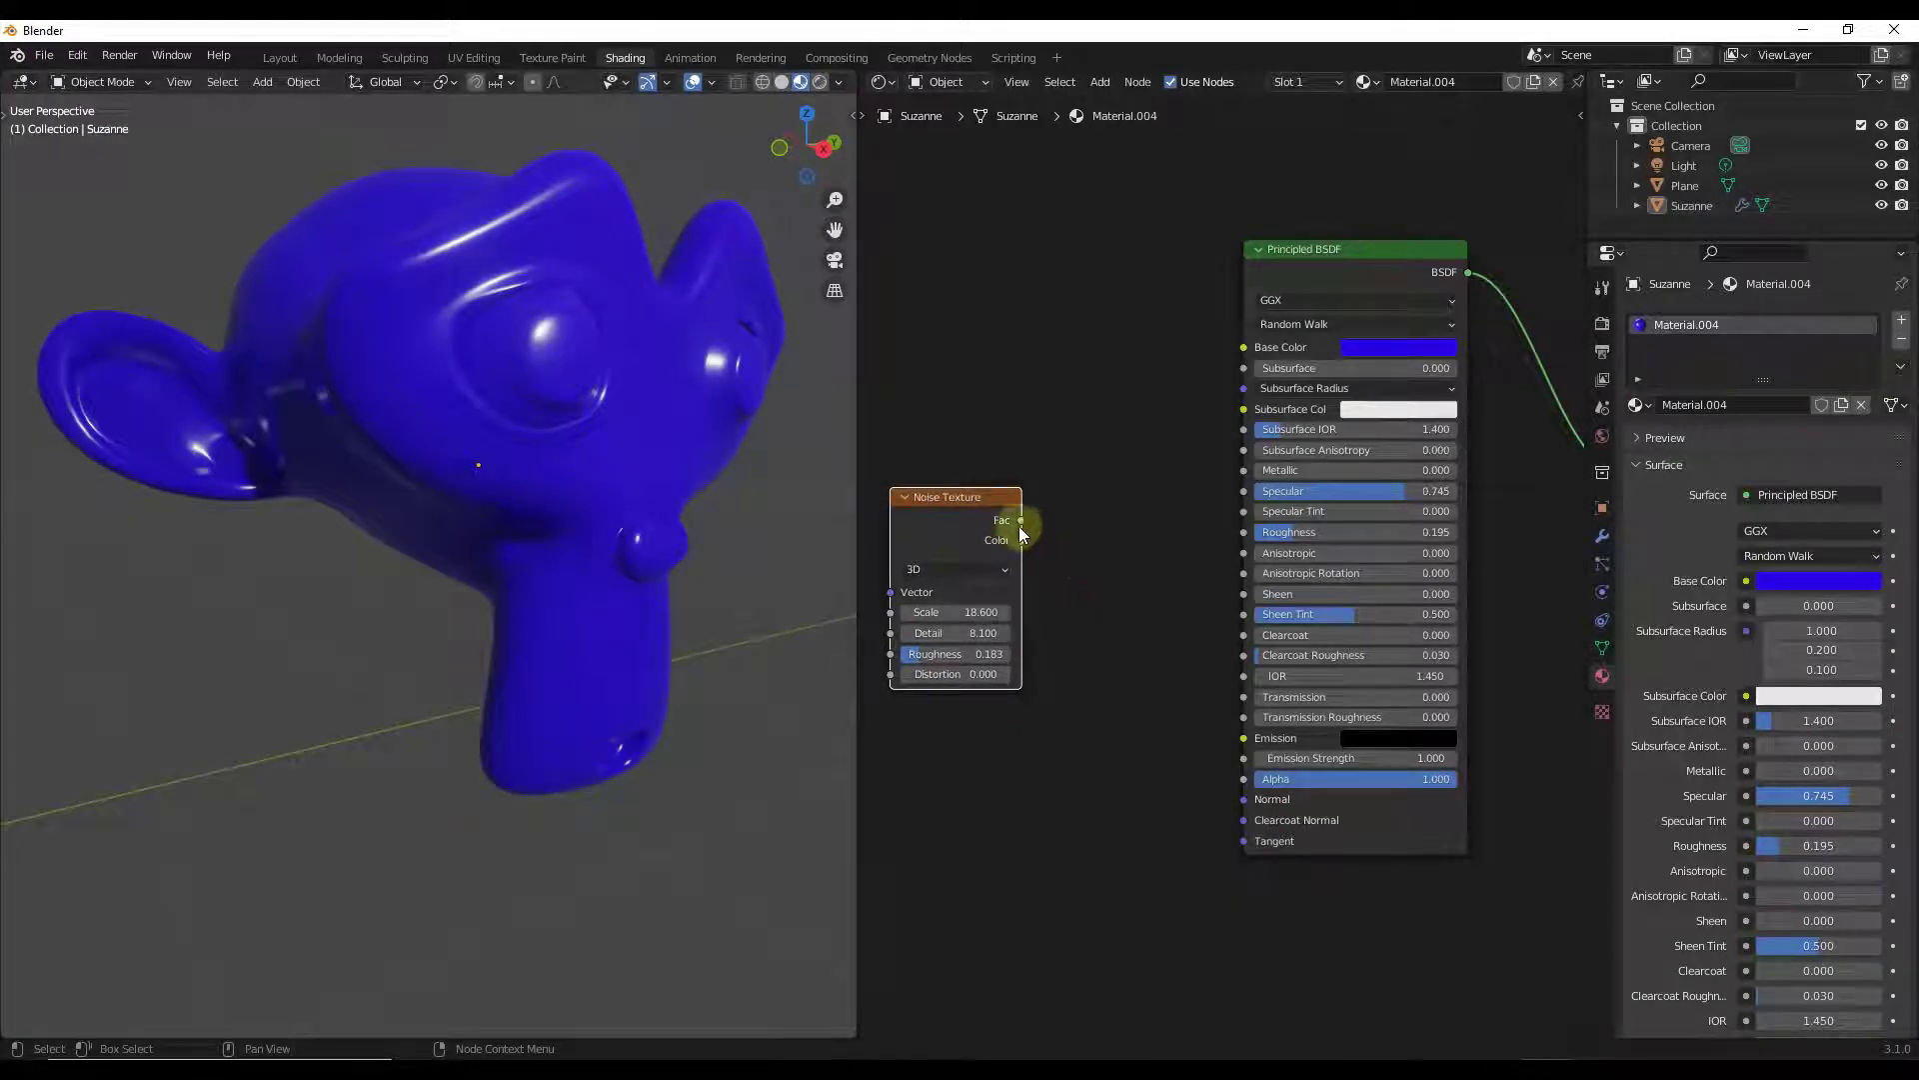
{"action": "left_click_drag", "start_coordinate": [1021, 521], "coordinate": [1244, 534]}
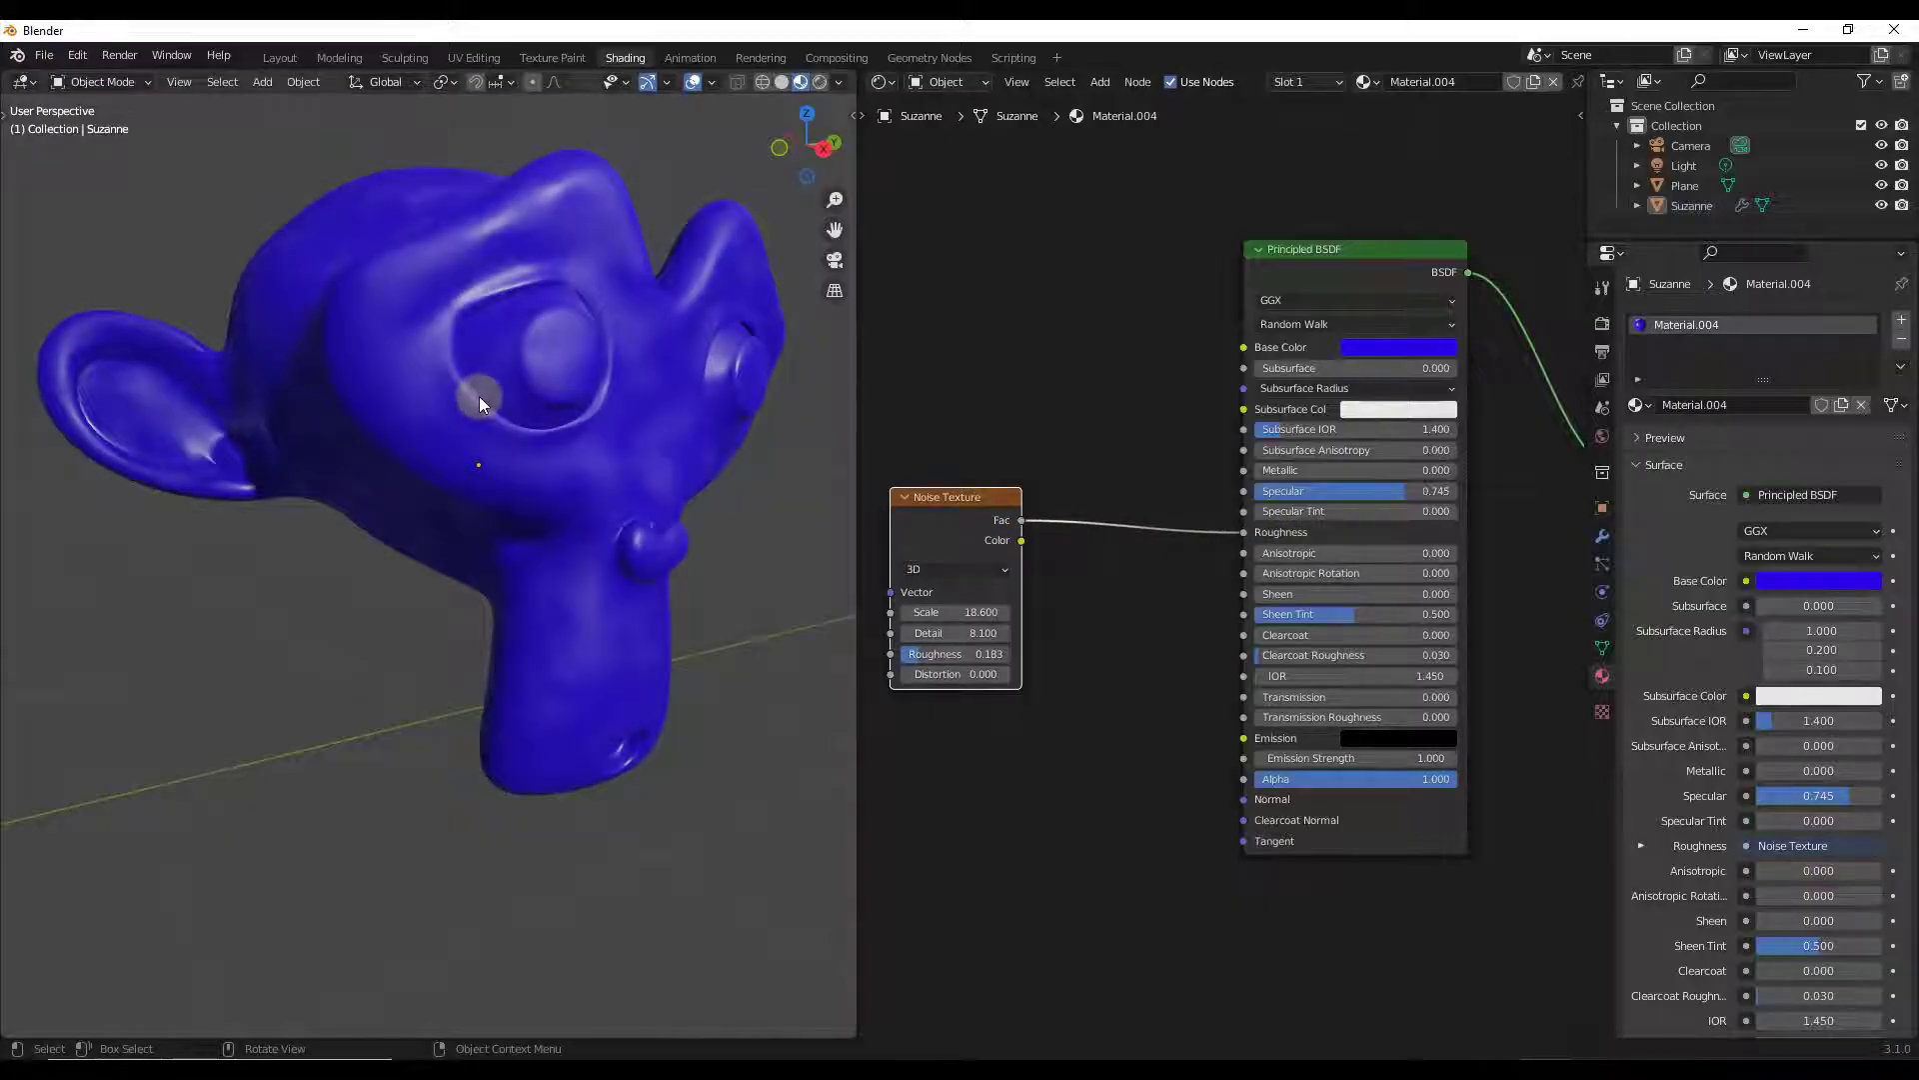
{"action": "middle_click_drag", "start_coordinate": [478, 396], "coordinate": [704, 428]}
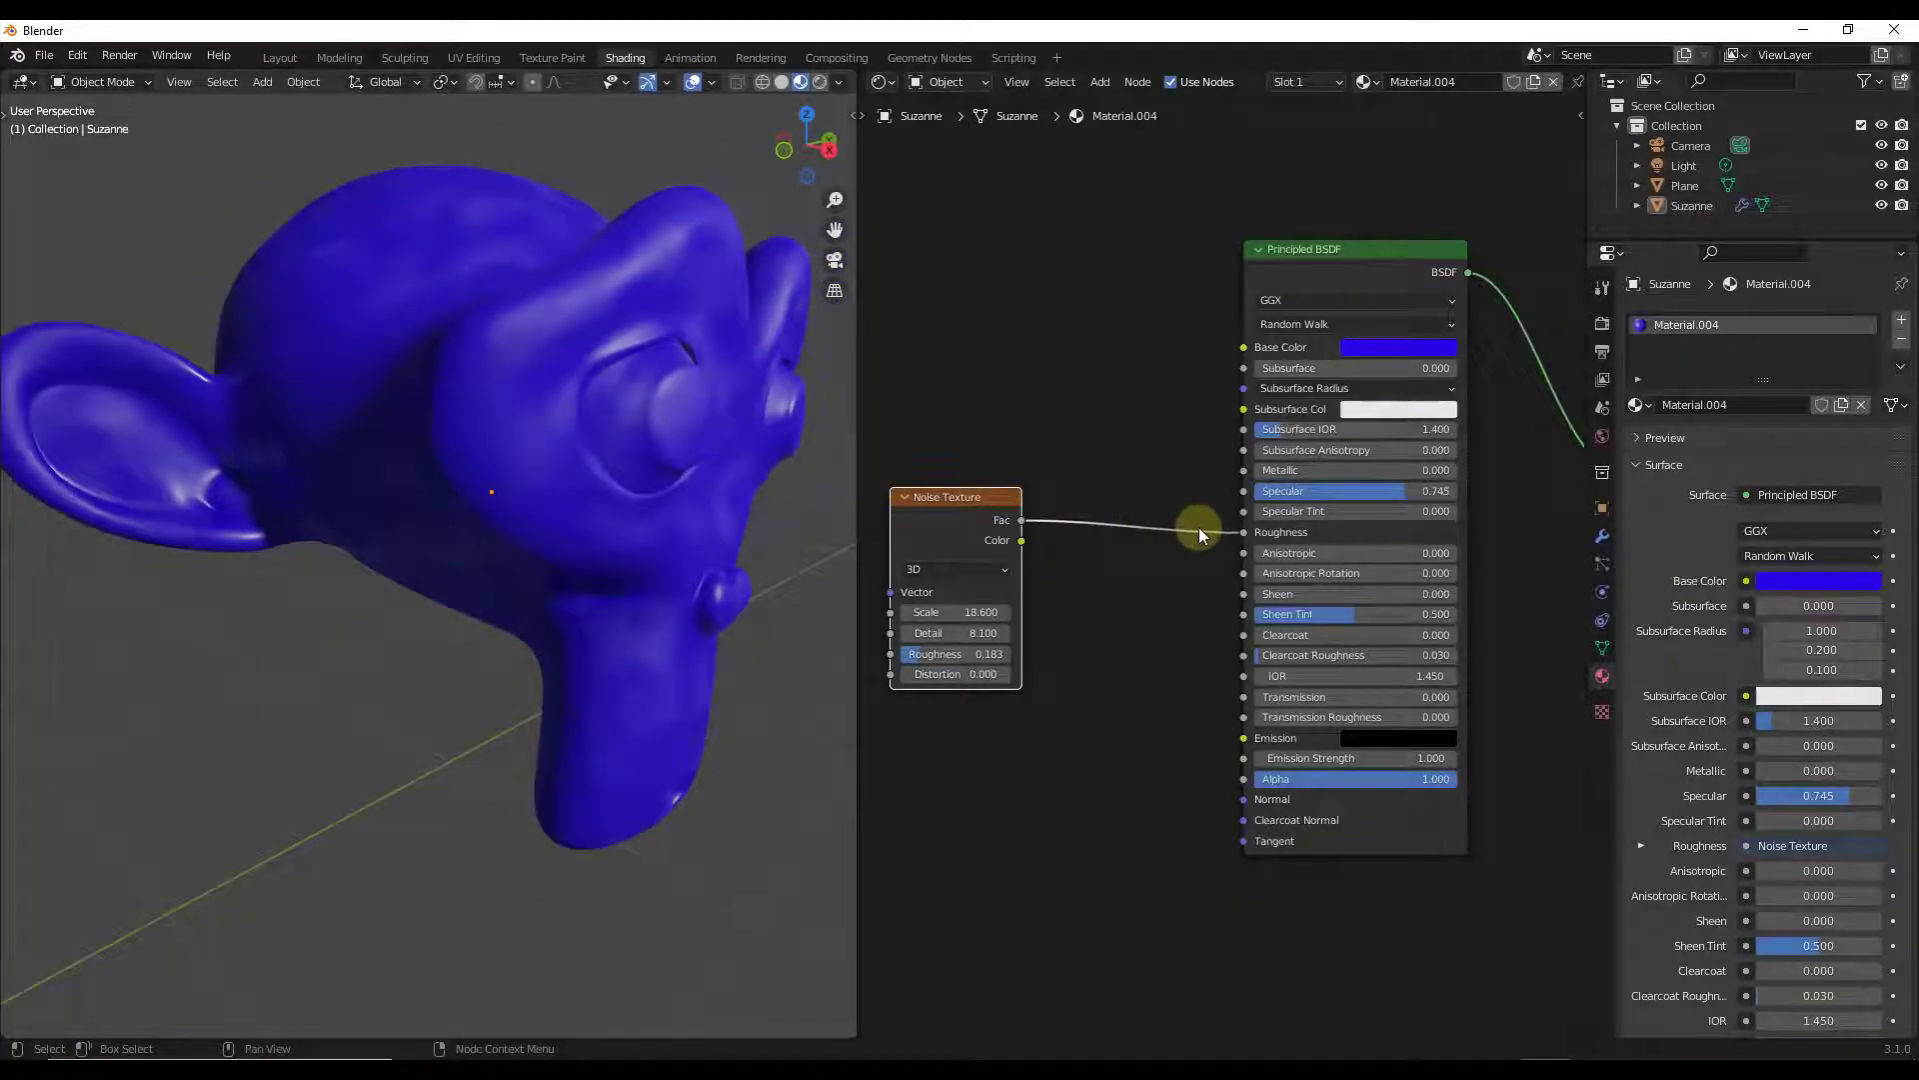
{"action": "left_click_drag", "start_coordinate": [1243, 532], "coordinate": [1173, 525]}
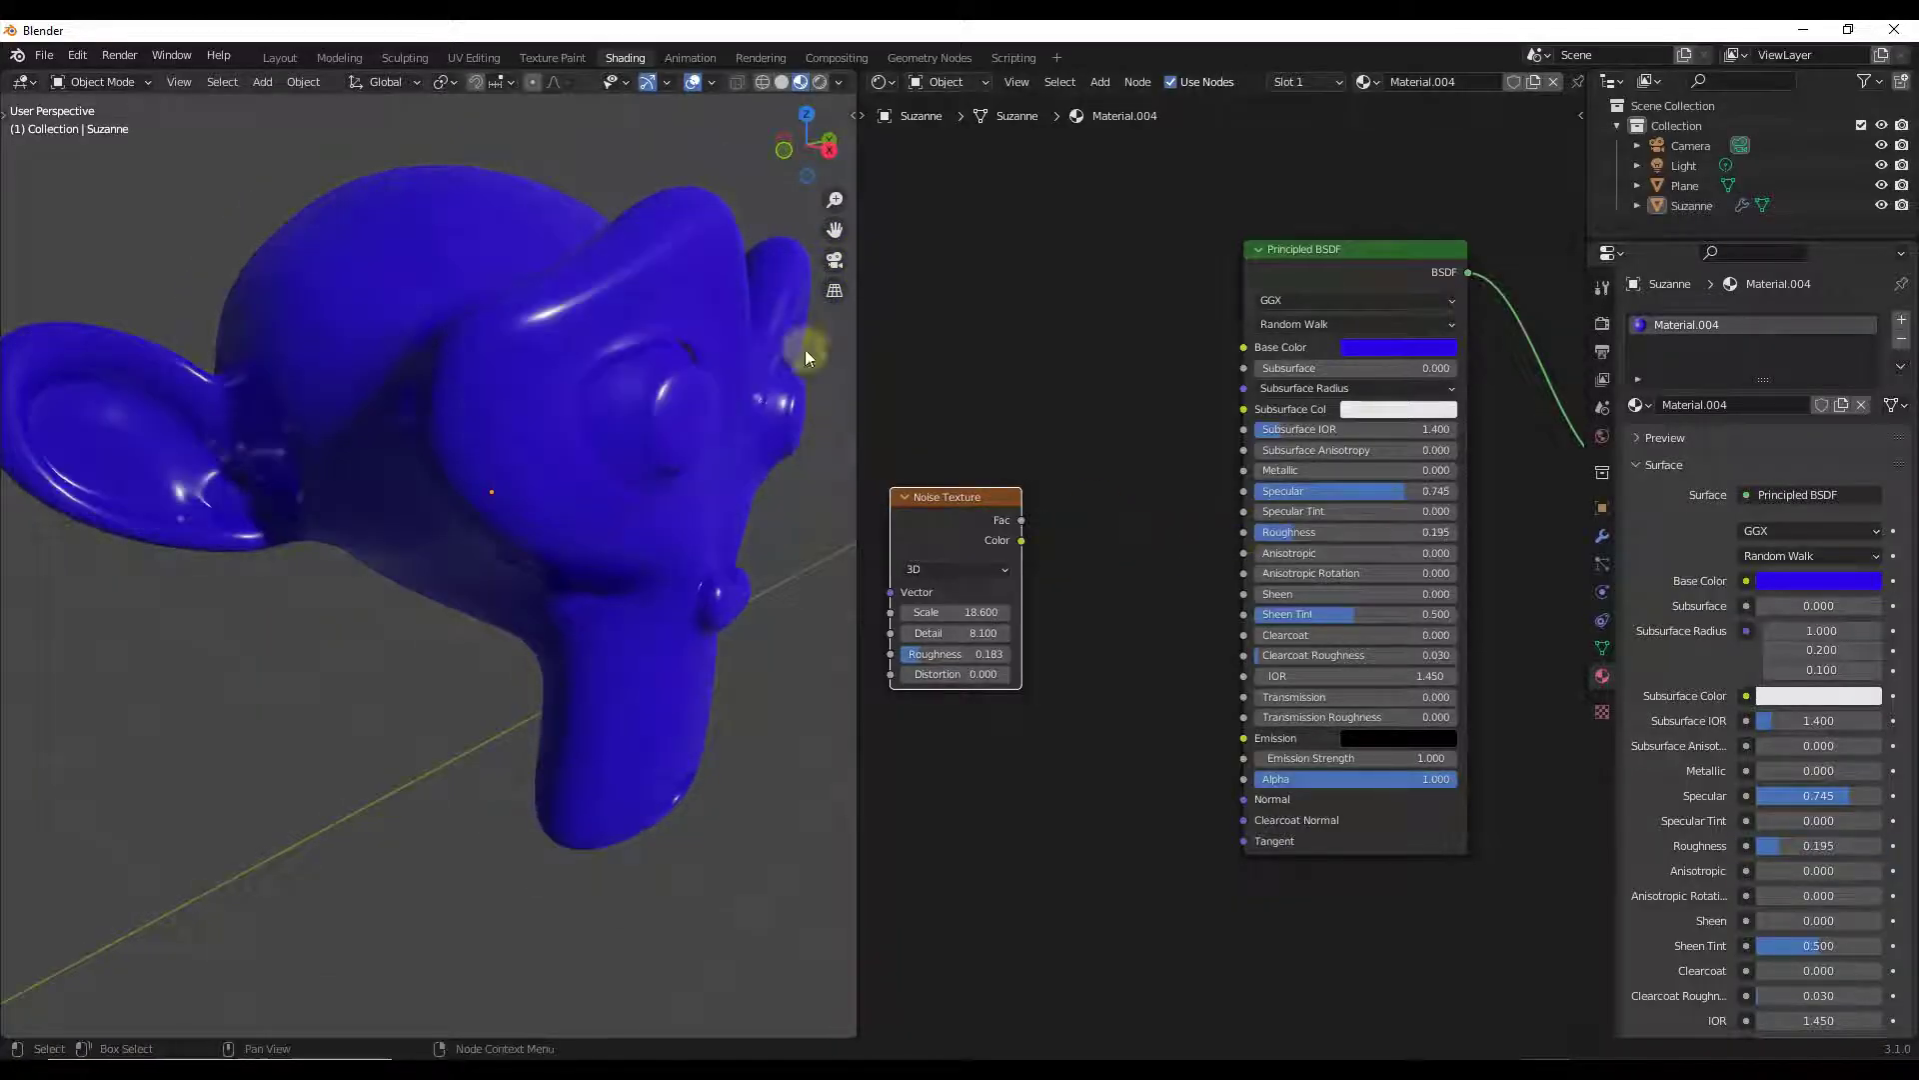
{"action": "mouse_move", "coordinate": [552, 305]}
{"action": "middle_mouse_down"}
{"action": "mouse_move", "coordinate": [570, 377]}
{"action": "mouse_move", "coordinate": [570, 332]}
{"action": "middle_mouse_up"}
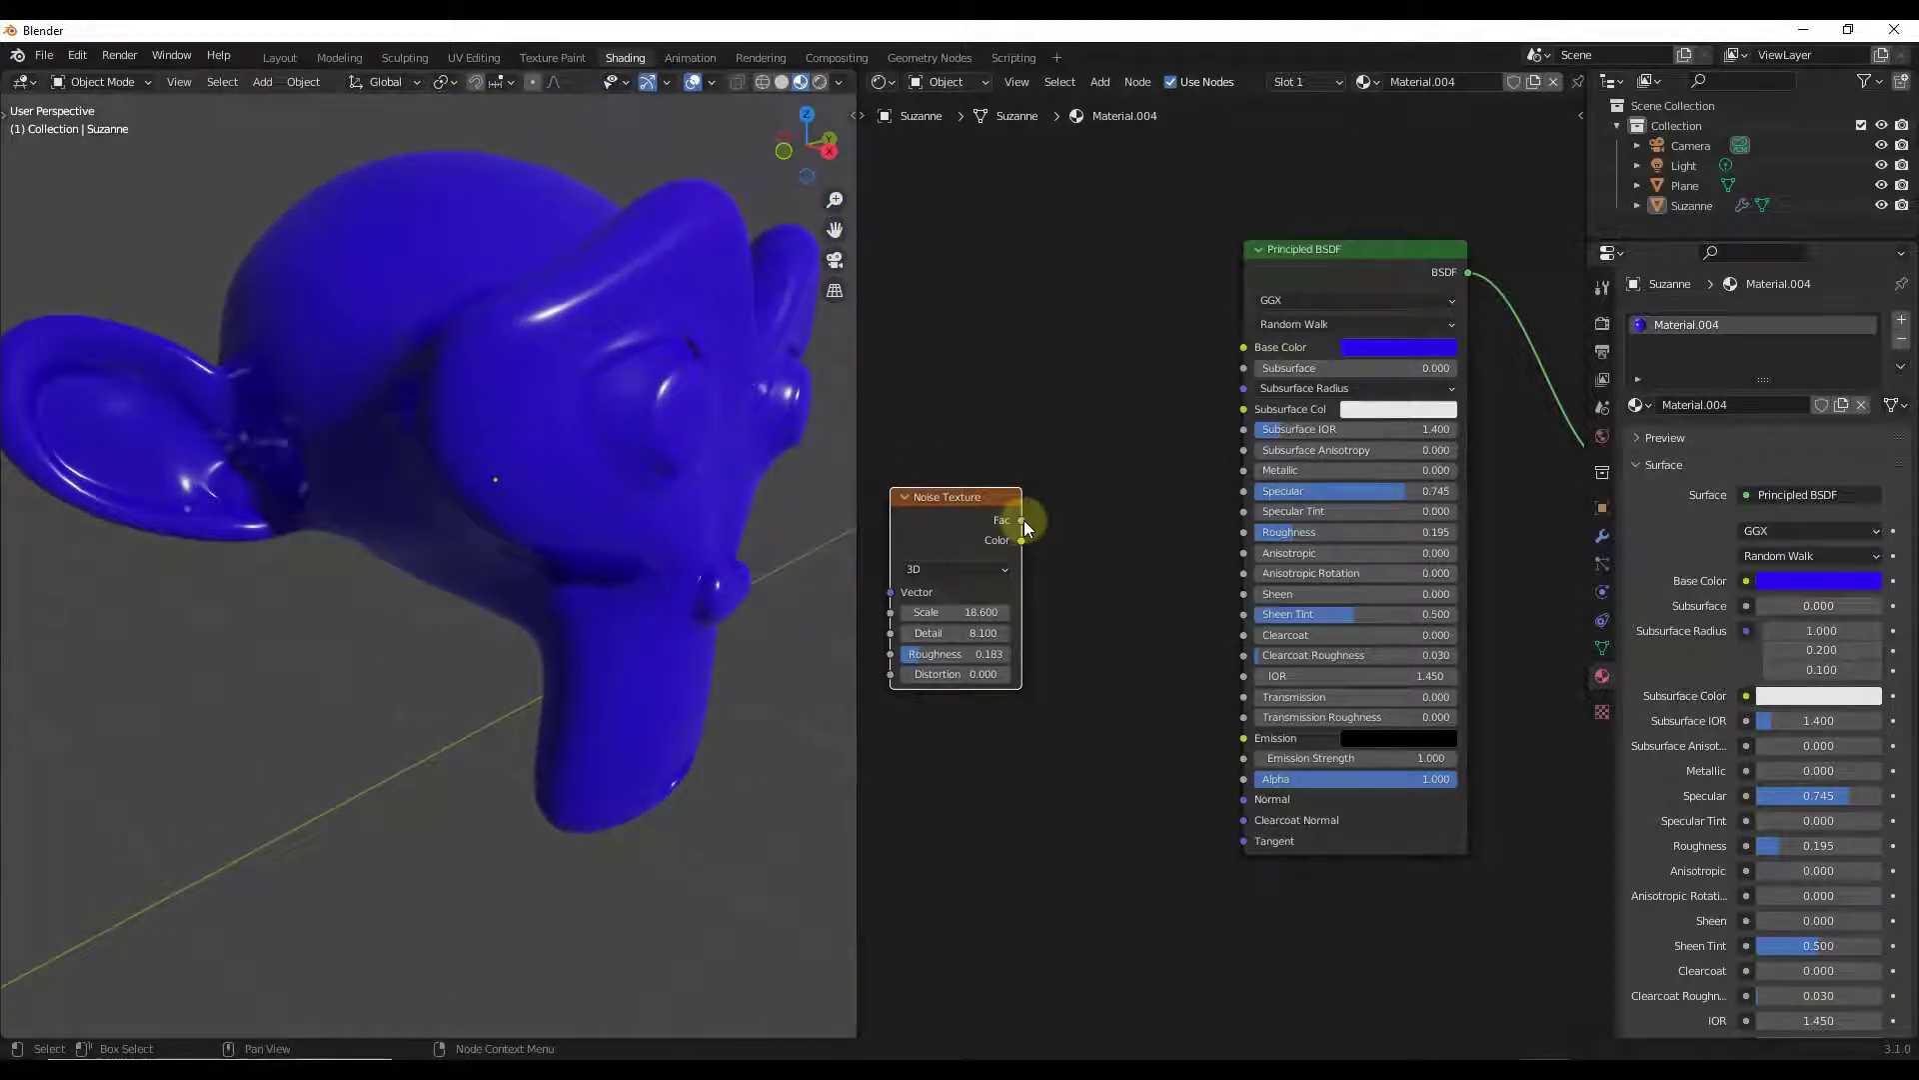
{"action": "left_click_drag", "start_coordinate": [1024, 520], "coordinate": [1243, 532]}
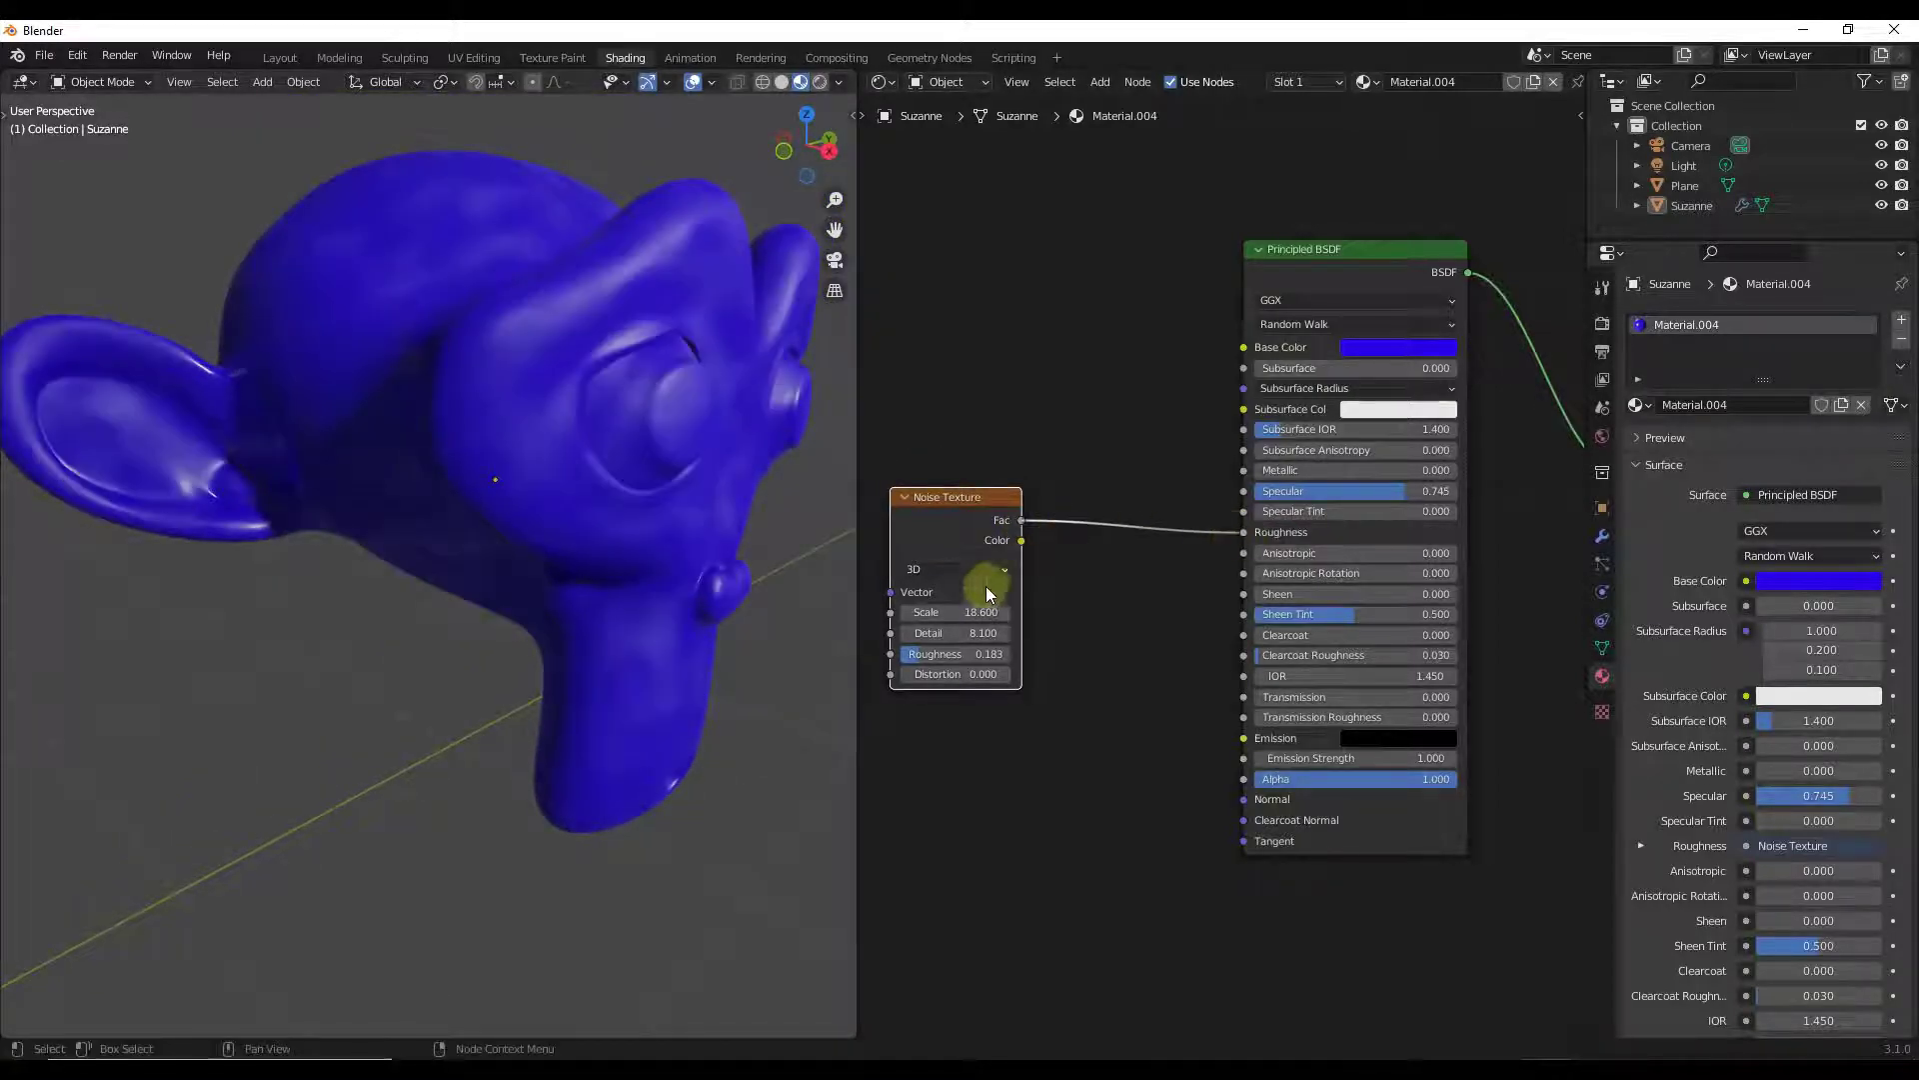
{"action": "mouse_move", "coordinate": [960, 611]}
{"action": "left_mouse_down"}
{"action": "mouse_move", "coordinate": [1053, 609]}
{"action": "mouse_move", "coordinate": [1049, 630]}
{"action": "left_mouse_up"}
Step: Inspect Suzanne from several angles and set the noise Scale to 16.5
{"action": "scroll", "coordinate": [342, 171], "scroll_direction": "up", "scroll_amount": 5}
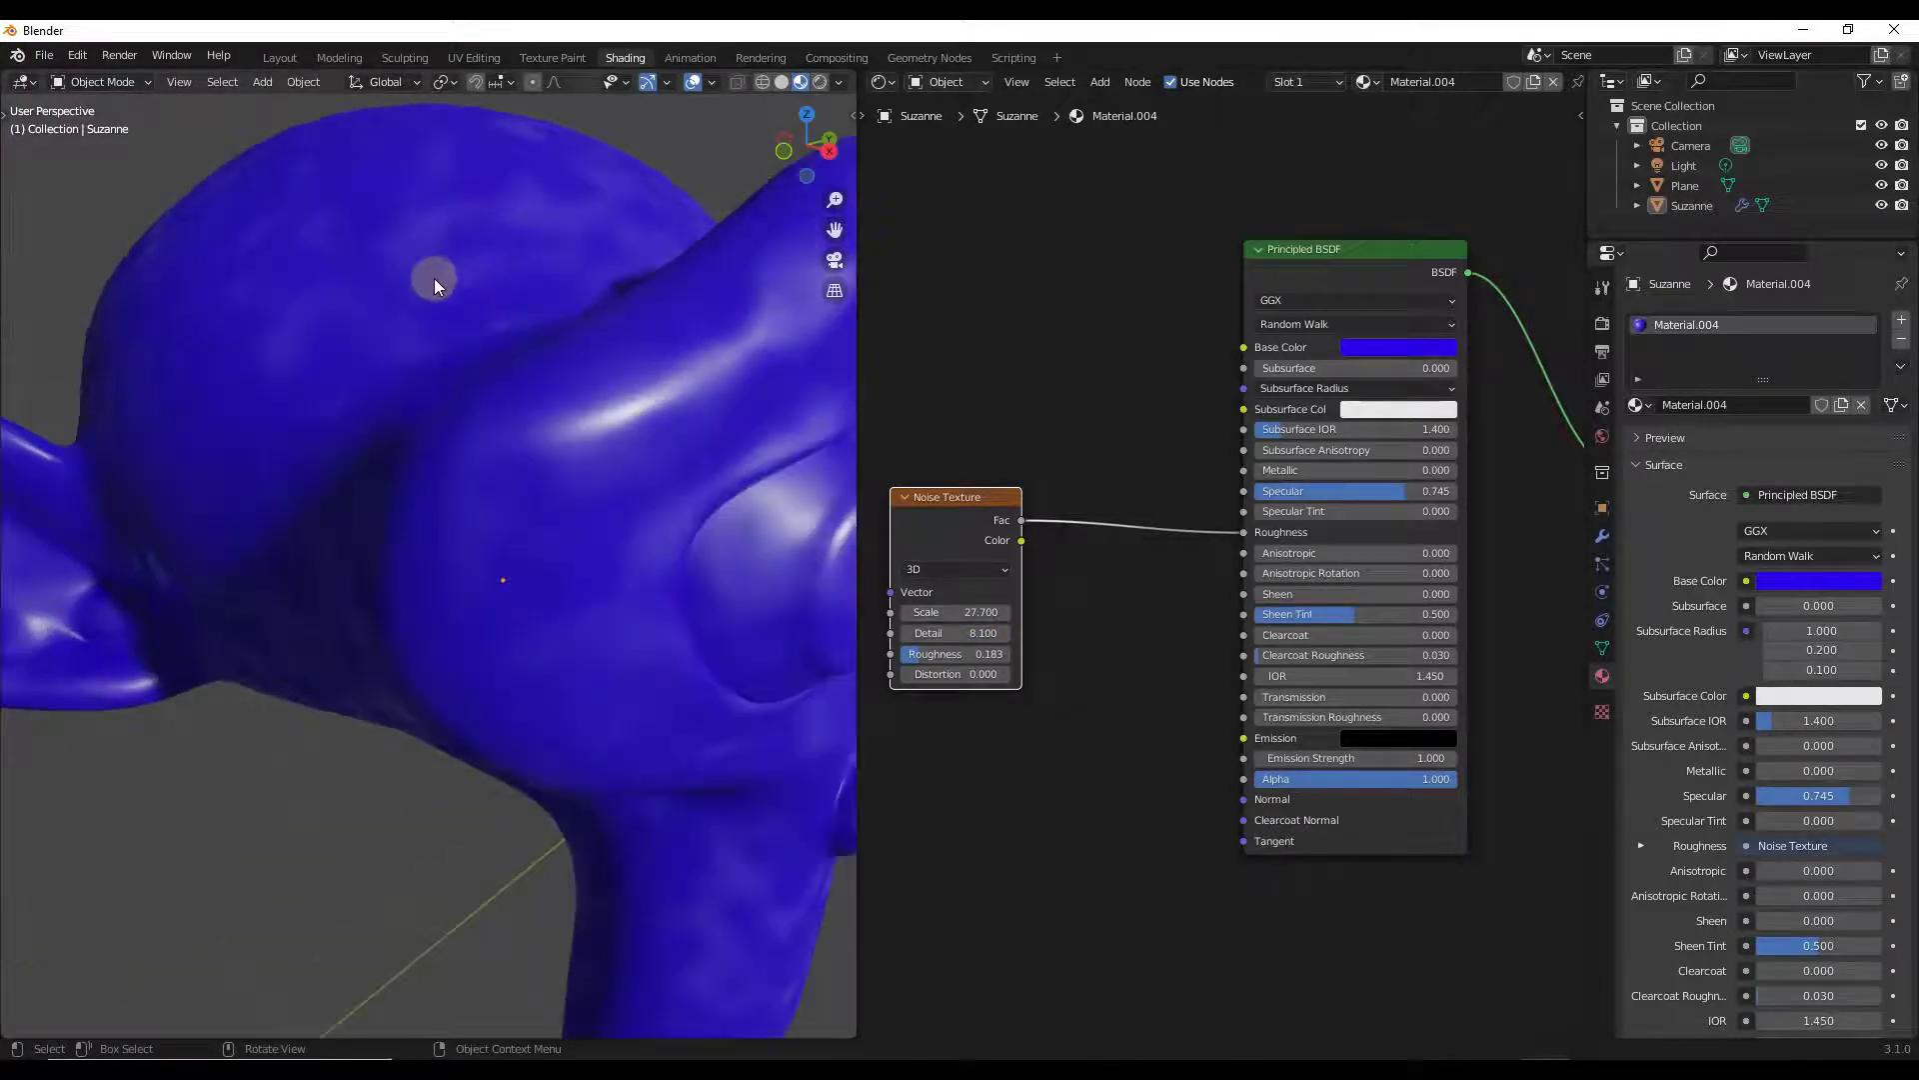
{"action": "middle_click_drag", "start_coordinate": [560, 360], "coordinate": [807, 446]}
{"action": "scroll", "coordinate": [740, 477], "scroll_direction": "down", "scroll_amount": 3}
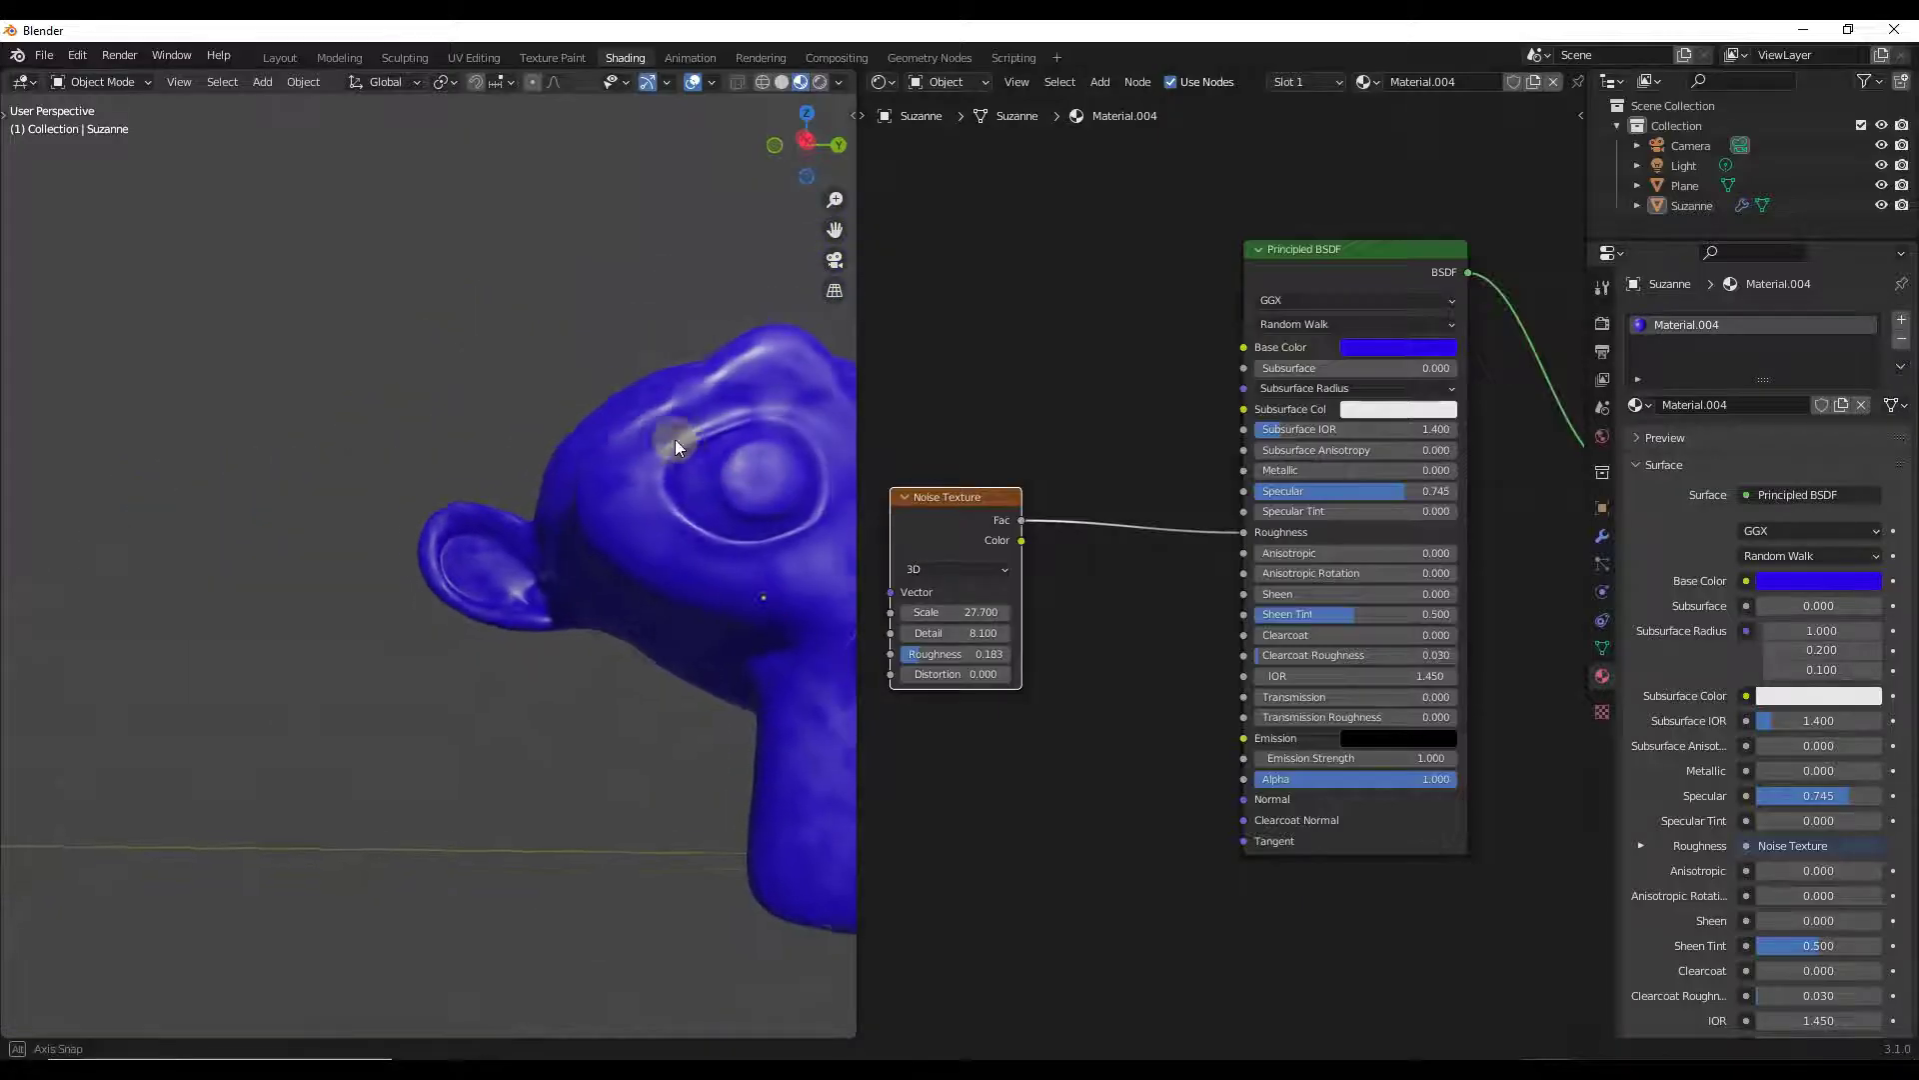
{"action": "middle_click_drag", "start_coordinate": [518, 498], "coordinate": [718, 597]}
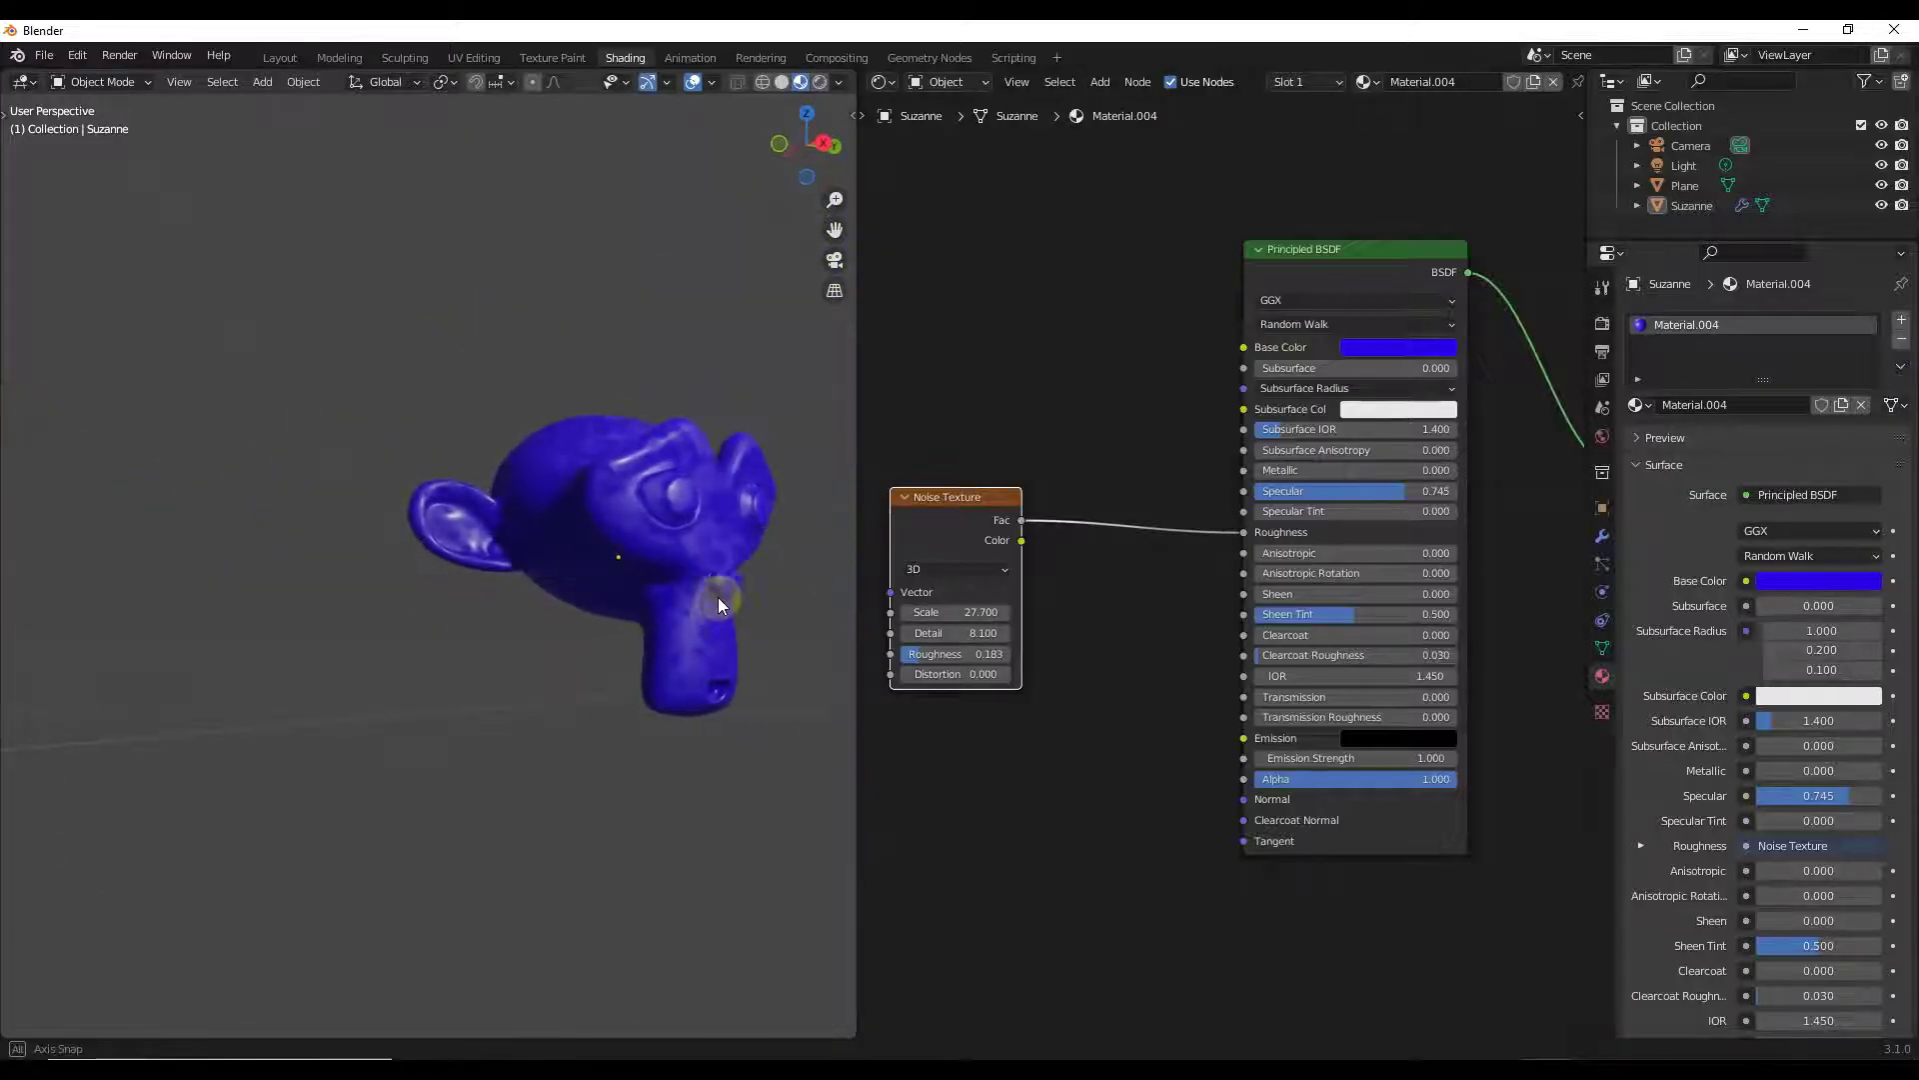
{"action": "scroll", "coordinate": [718, 597], "scroll_direction": "up", "scroll_amount": 8}
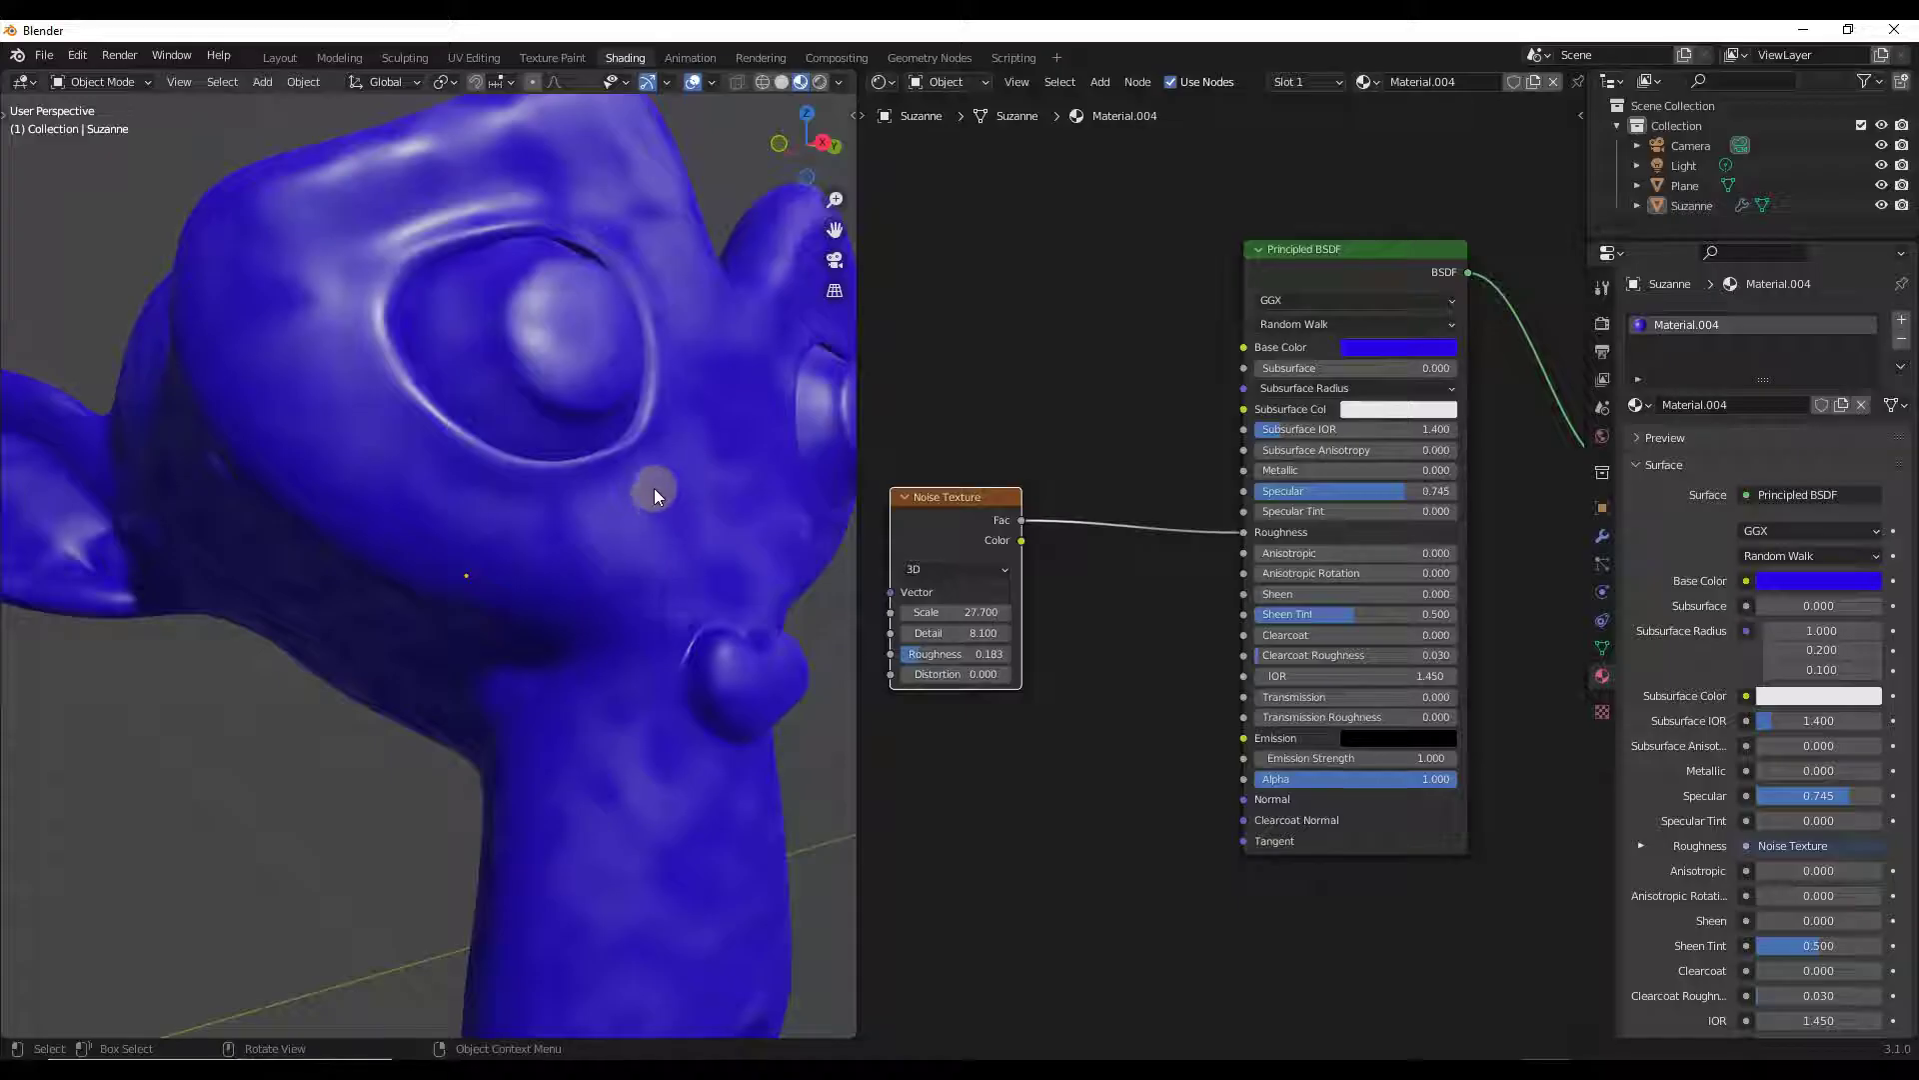
{"action": "scroll", "coordinate": [665, 523], "scroll_direction": "down", "scroll_amount": 4}
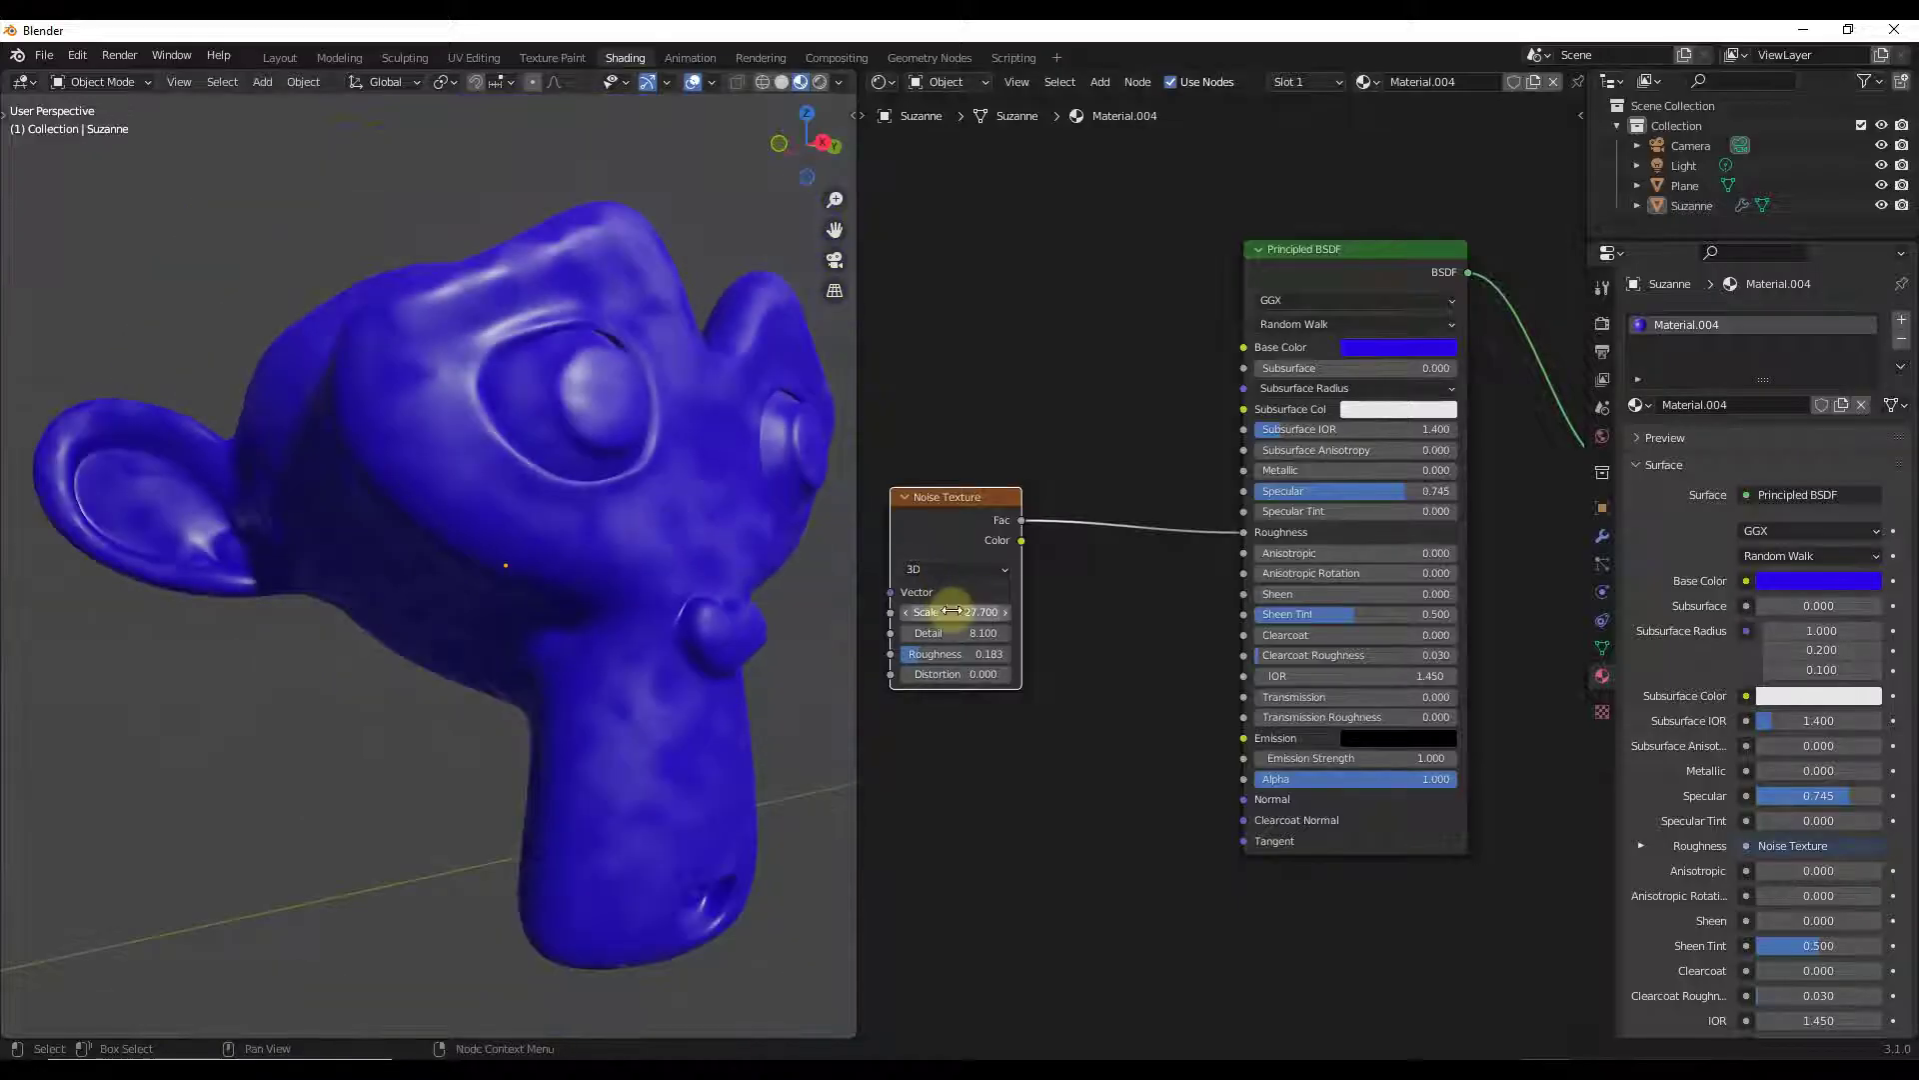
{"action": "left_click_drag", "start_coordinate": [960, 612], "coordinate": [1600, 621]}
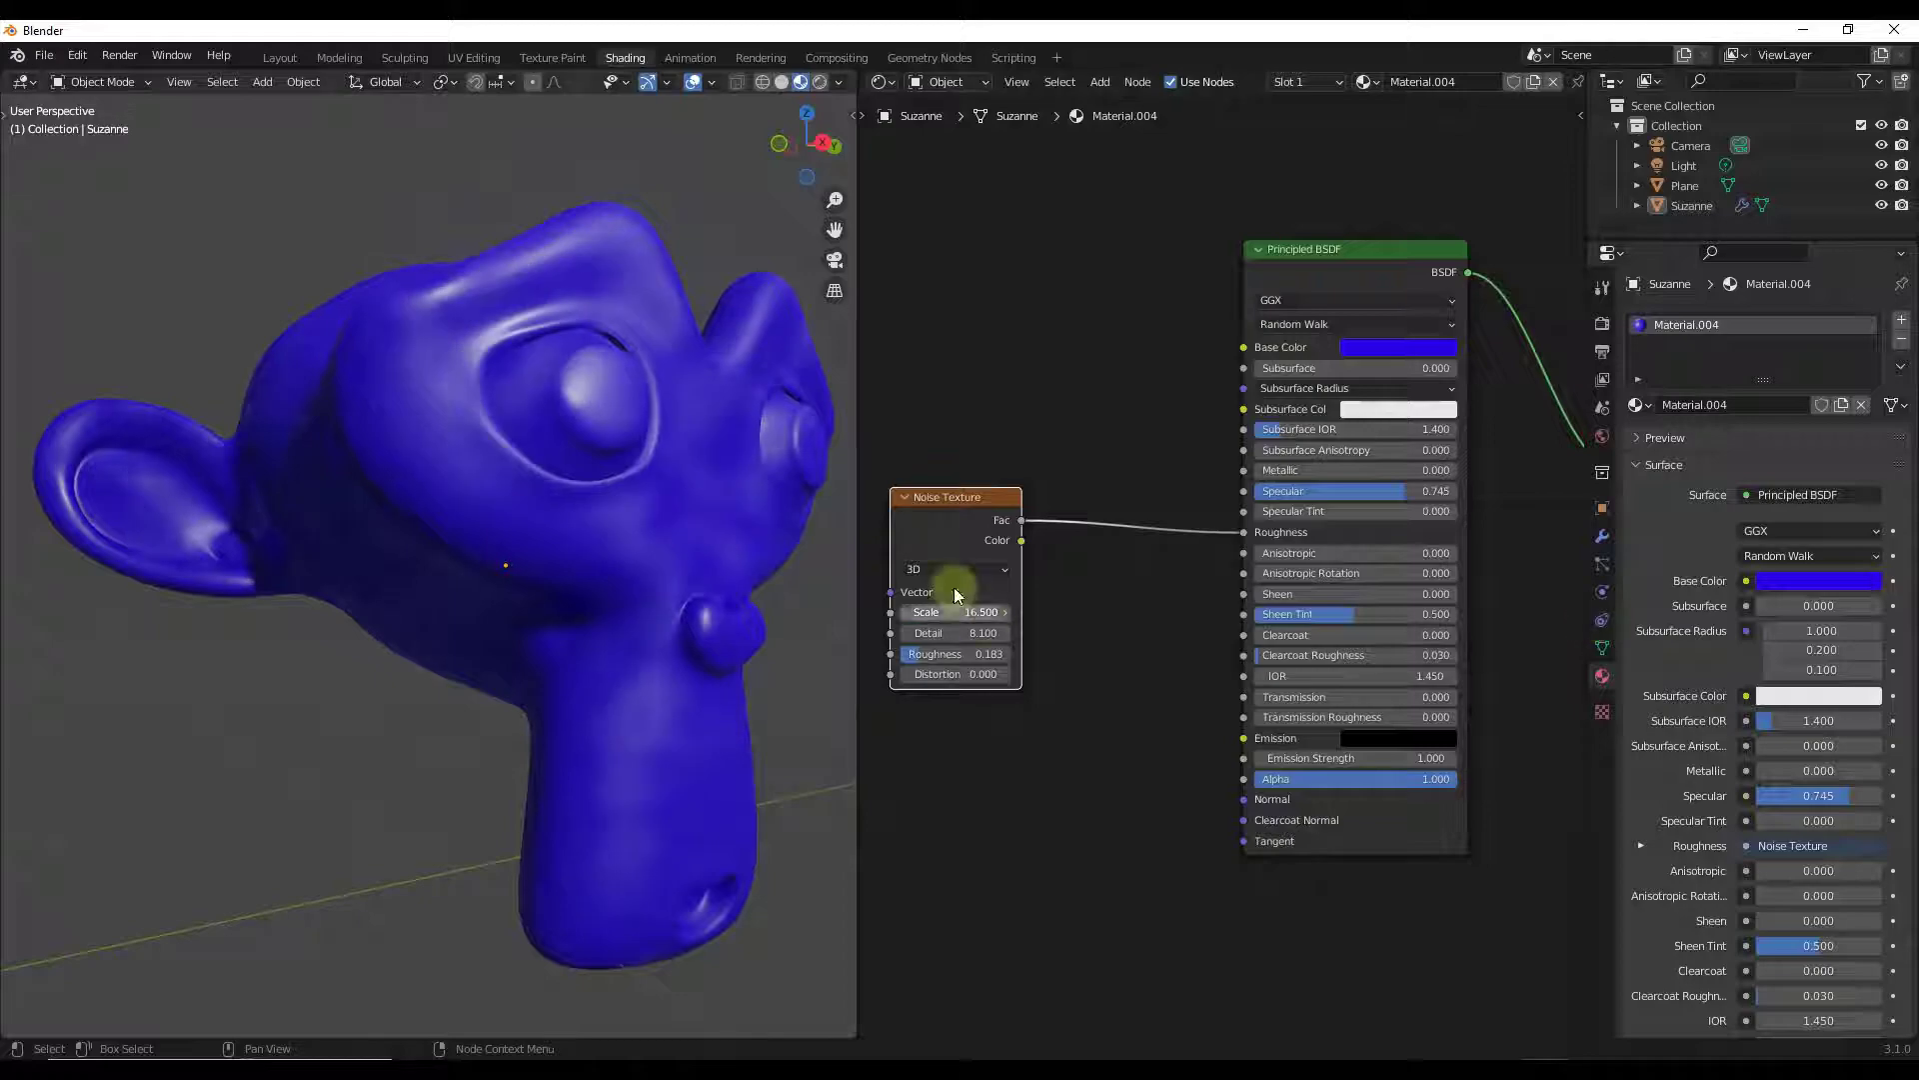
{"action": "middle_click_drag", "start_coordinate": [580, 460], "coordinate": [652, 543]}
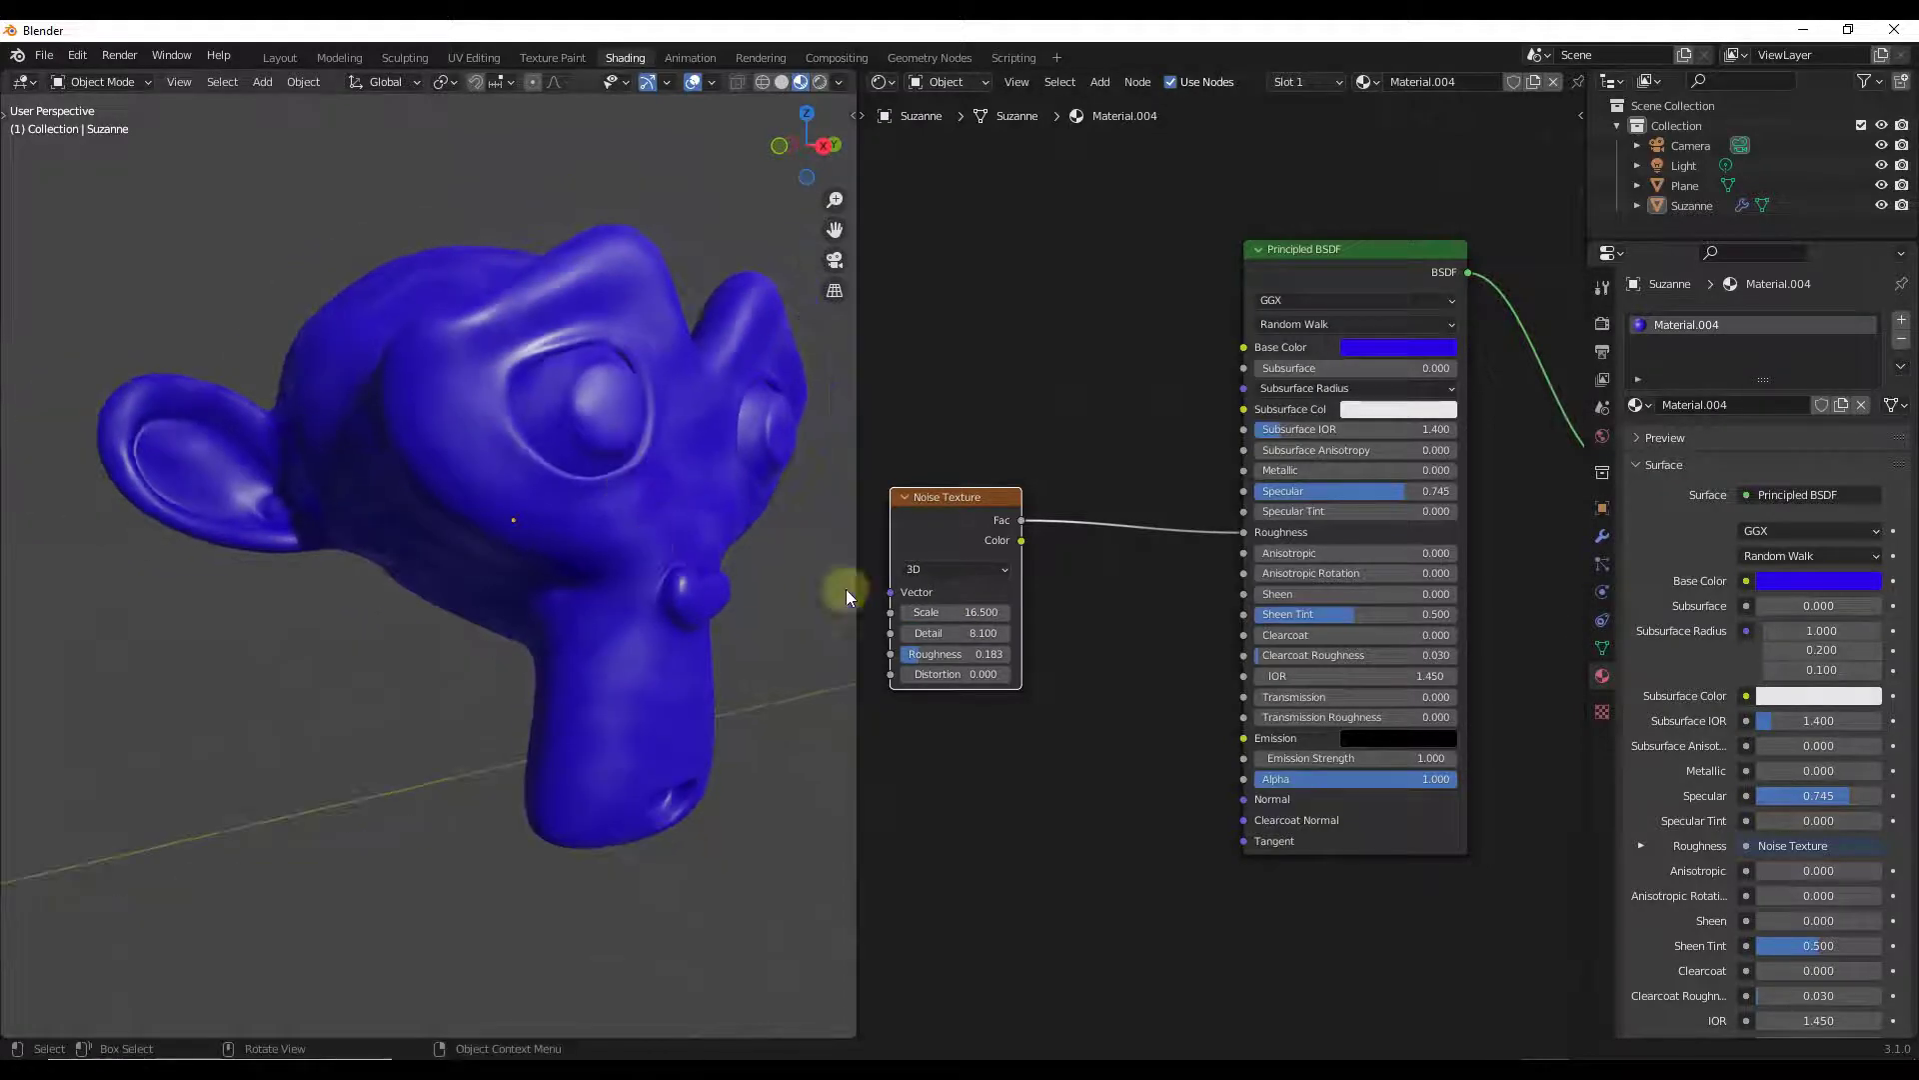
Step: Set the noise Detail to 2, then 3.4, and raise the noise Roughness
{"action": "left_click_drag", "start_coordinate": [973, 634], "coordinate": [918, 640]}
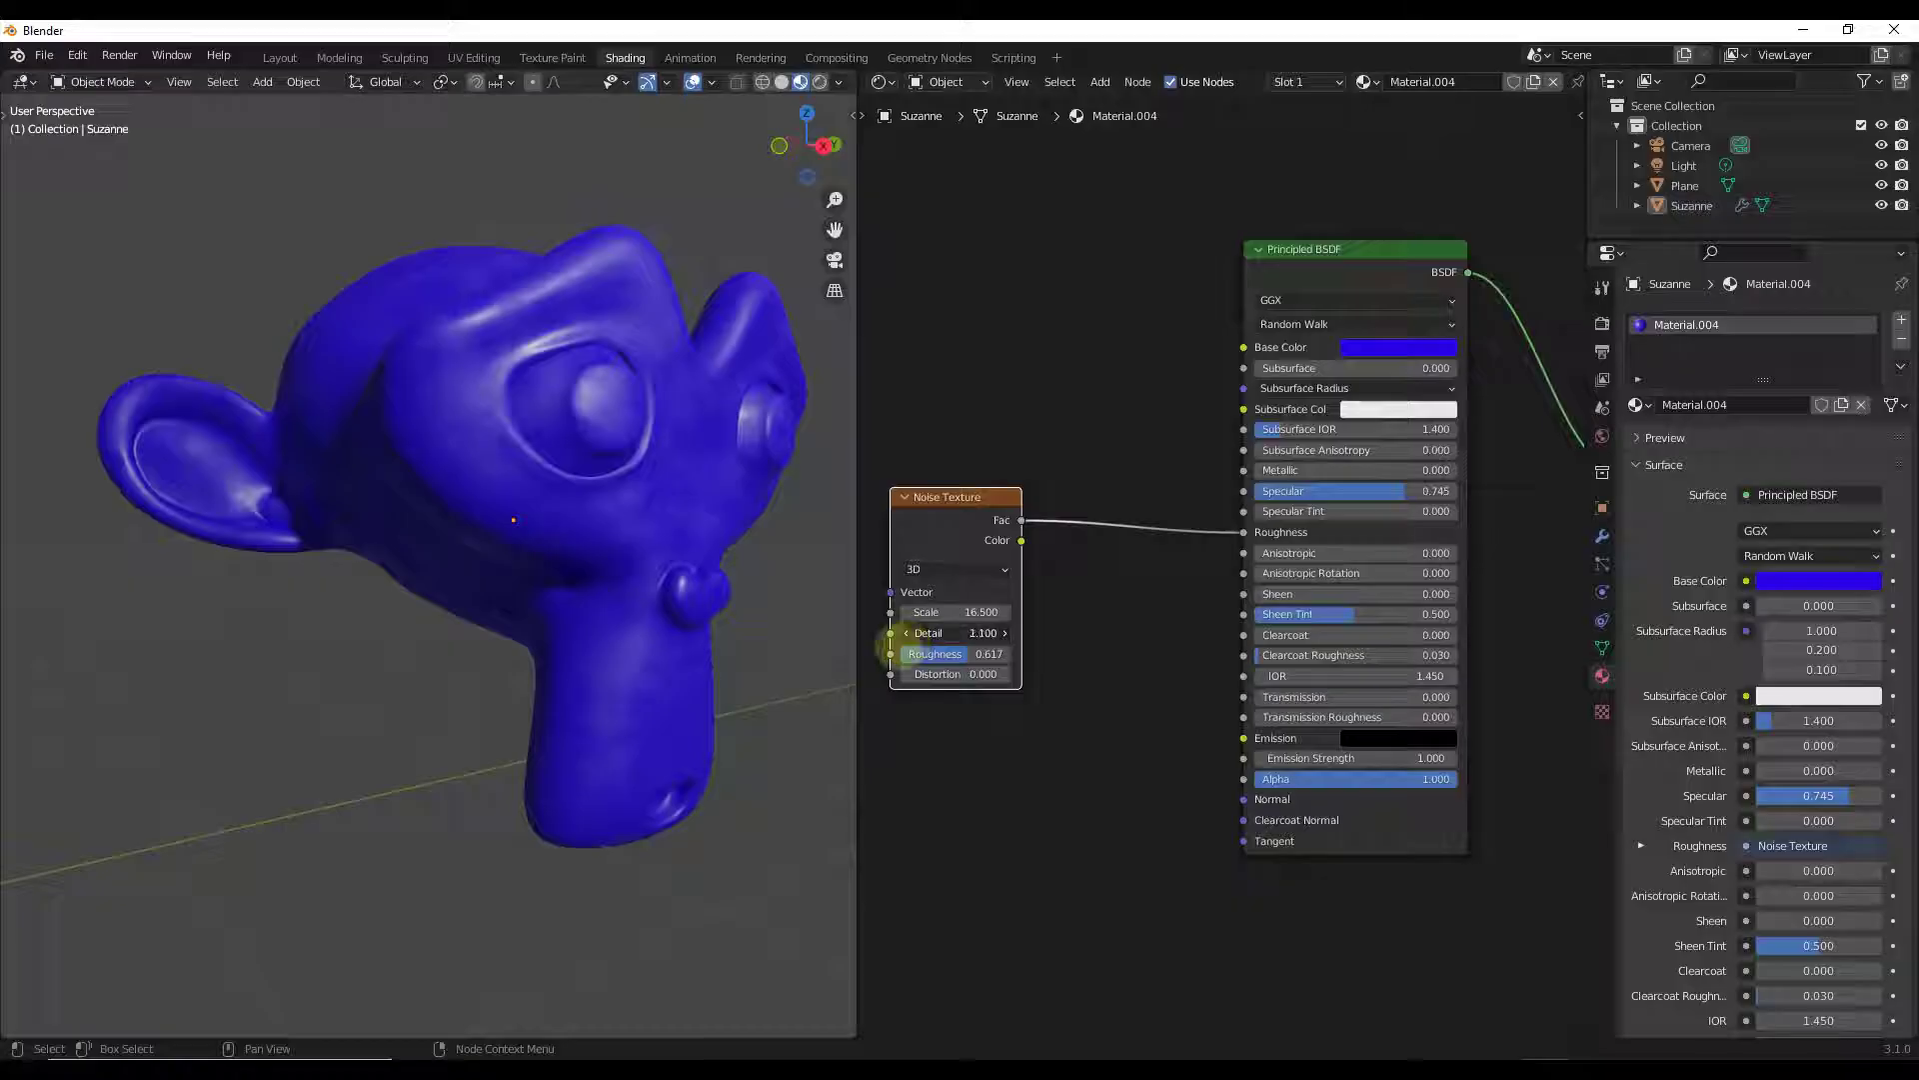
{"action": "left_click", "coordinate": [989, 633]}
{"action": "type", "text": "2"}
{"action": "key", "text": "Return"}
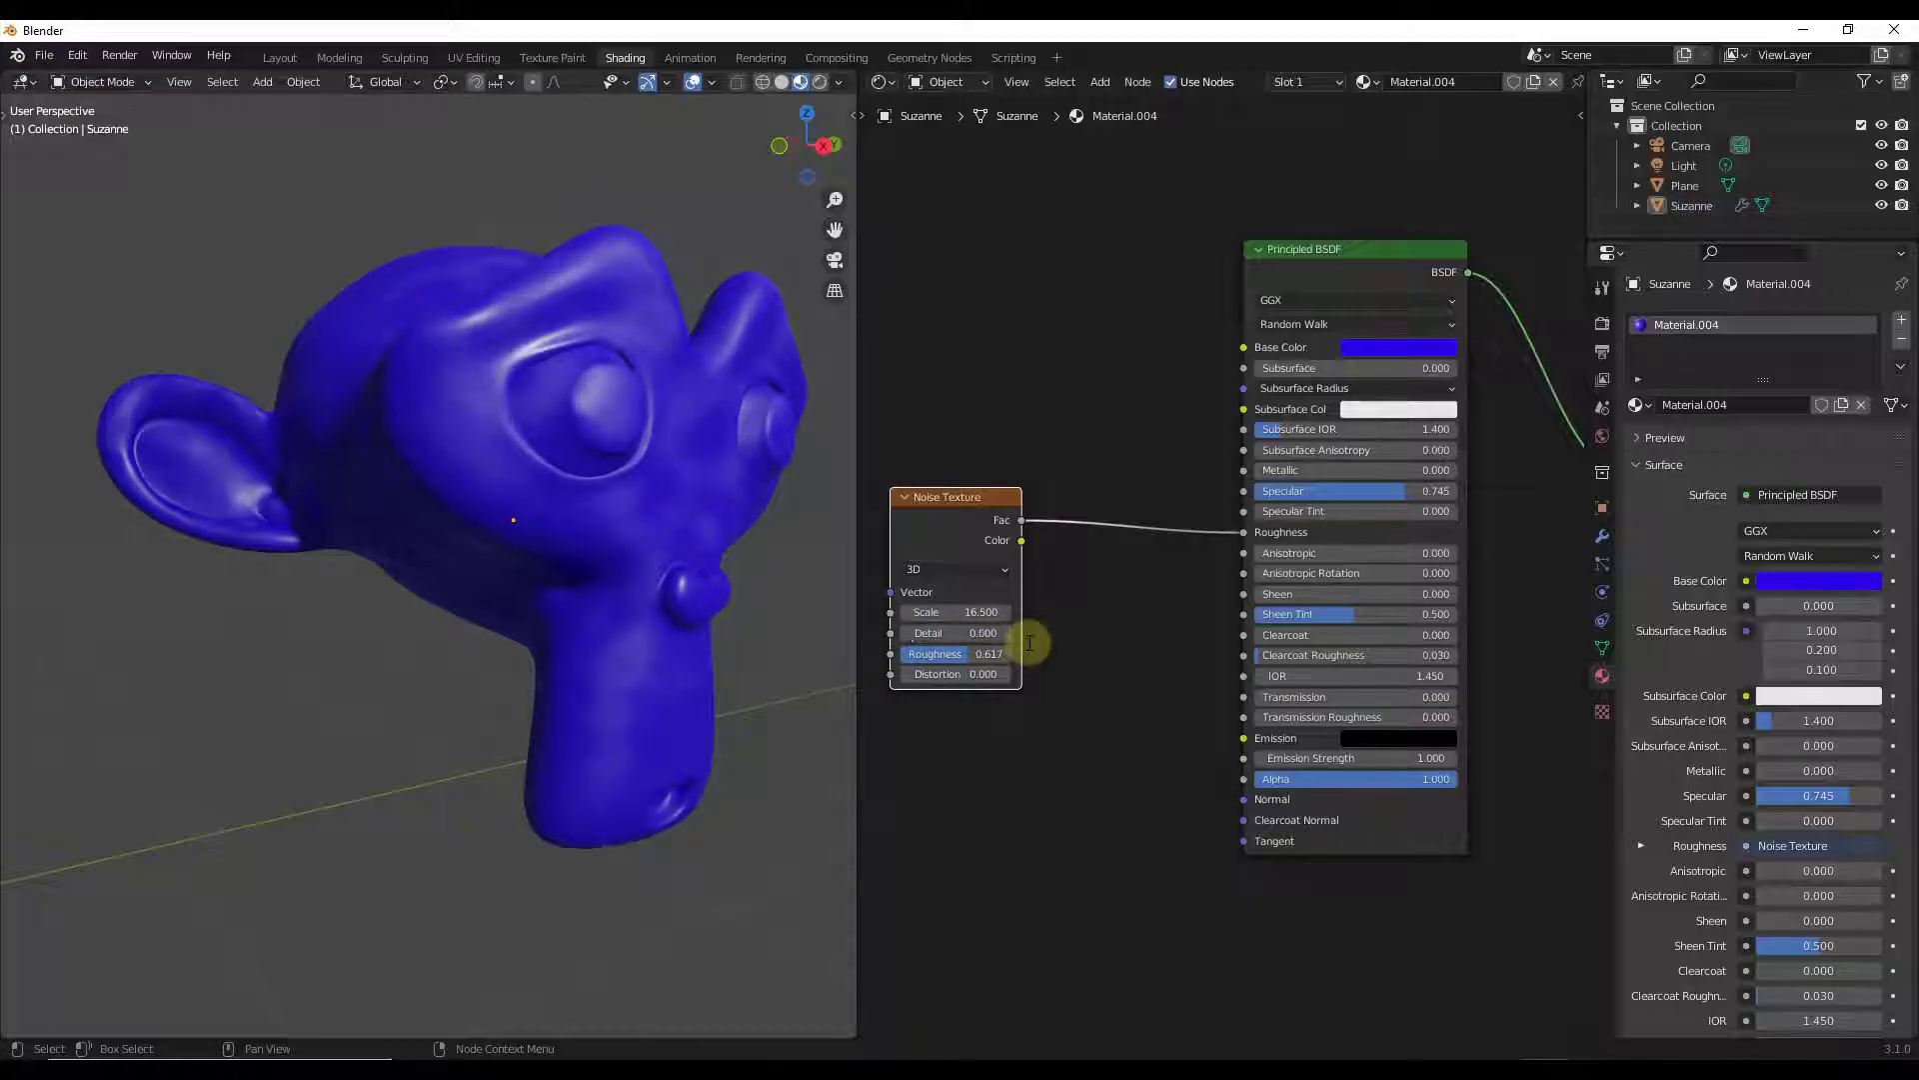
{"action": "left_click_drag", "start_coordinate": [957, 633], "coordinate": [1000, 633]}
{"action": "scroll", "coordinate": [727, 356], "scroll_direction": "up", "scroll_amount": 5}
{"action": "middle_click_drag", "start_coordinate": [592, 480], "coordinate": [664, 493]}
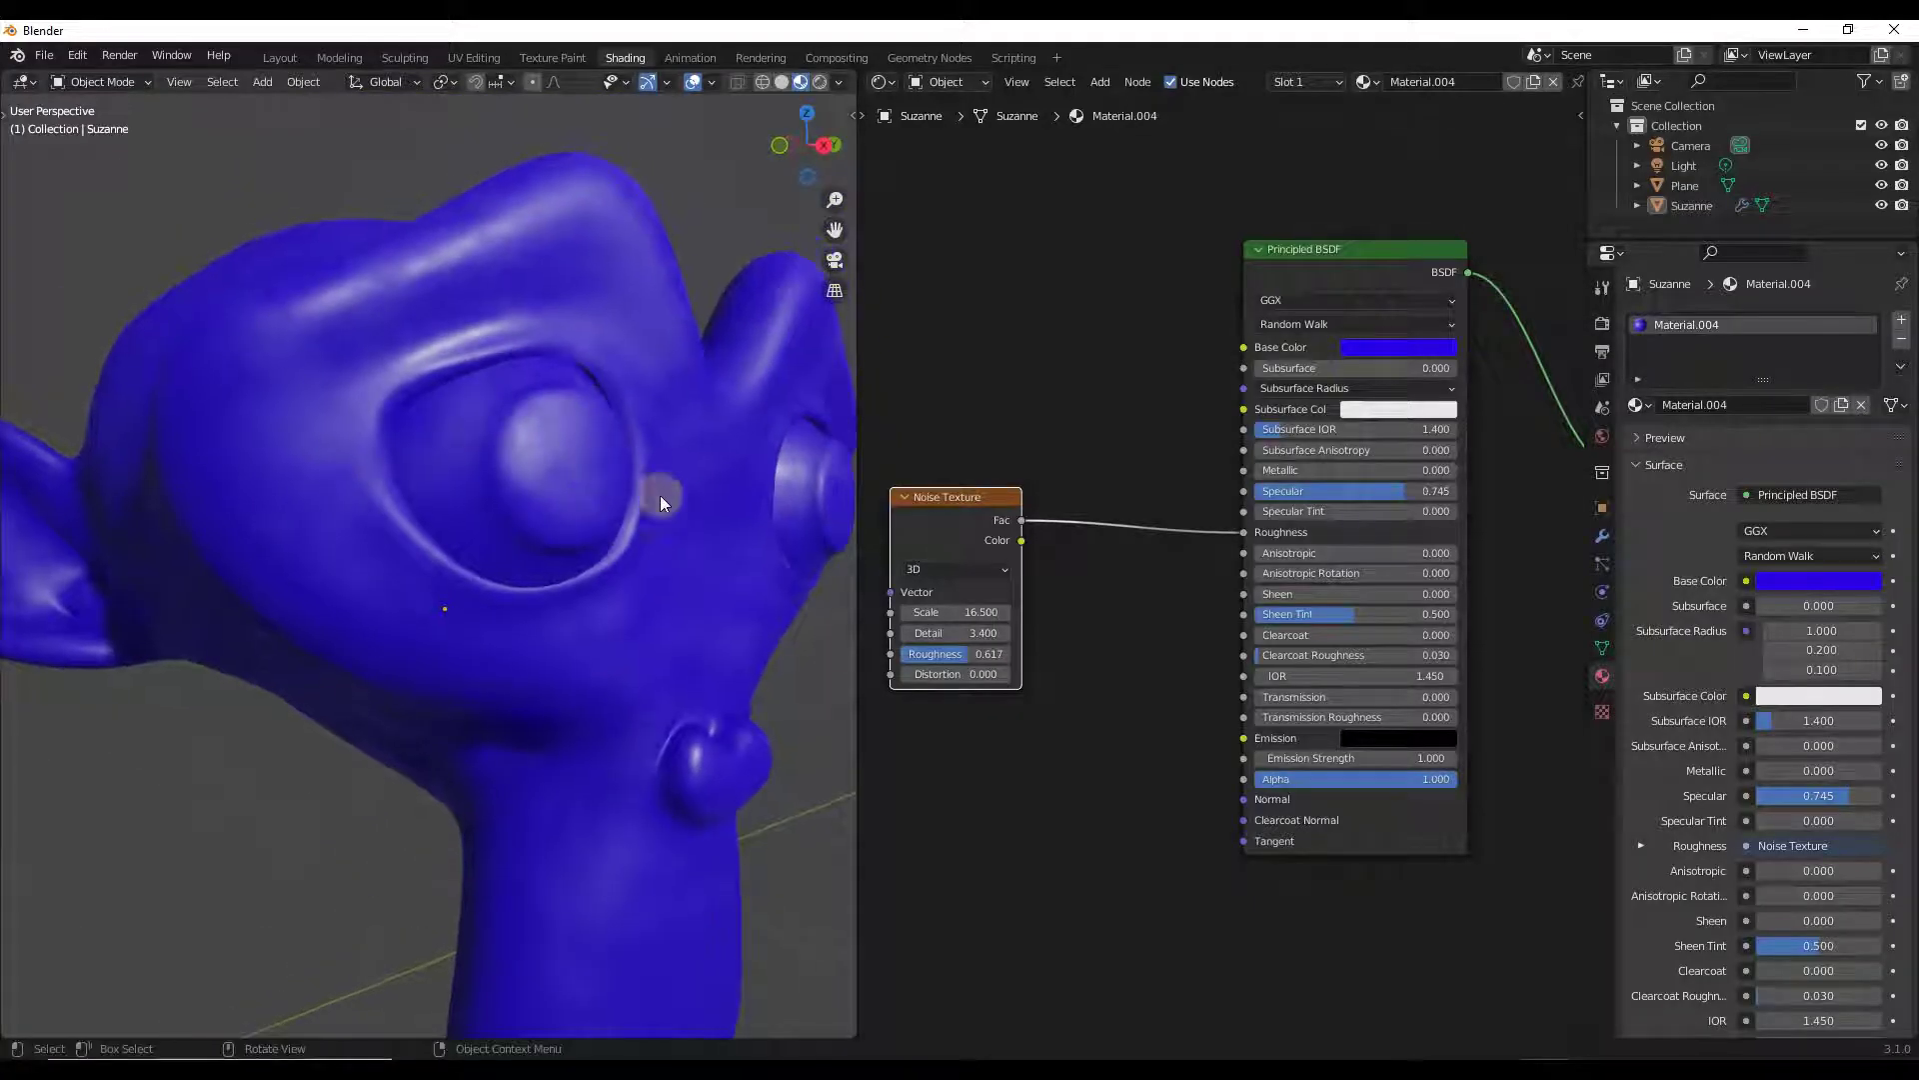
{"action": "left_click_drag", "start_coordinate": [915, 654], "coordinate": [999, 652]}
Step: Cut the Noise Fac link from Roughness, leaving Roughness at 0.195
{"action": "scroll", "coordinate": [548, 296], "scroll_direction": "up", "scroll_amount": 3}
{"action": "scroll", "coordinate": [547, 296], "scroll_direction": "down", "scroll_amount": 6}
{"action": "scroll", "coordinate": [650, 542], "scroll_direction": "down", "scroll_amount": 4}
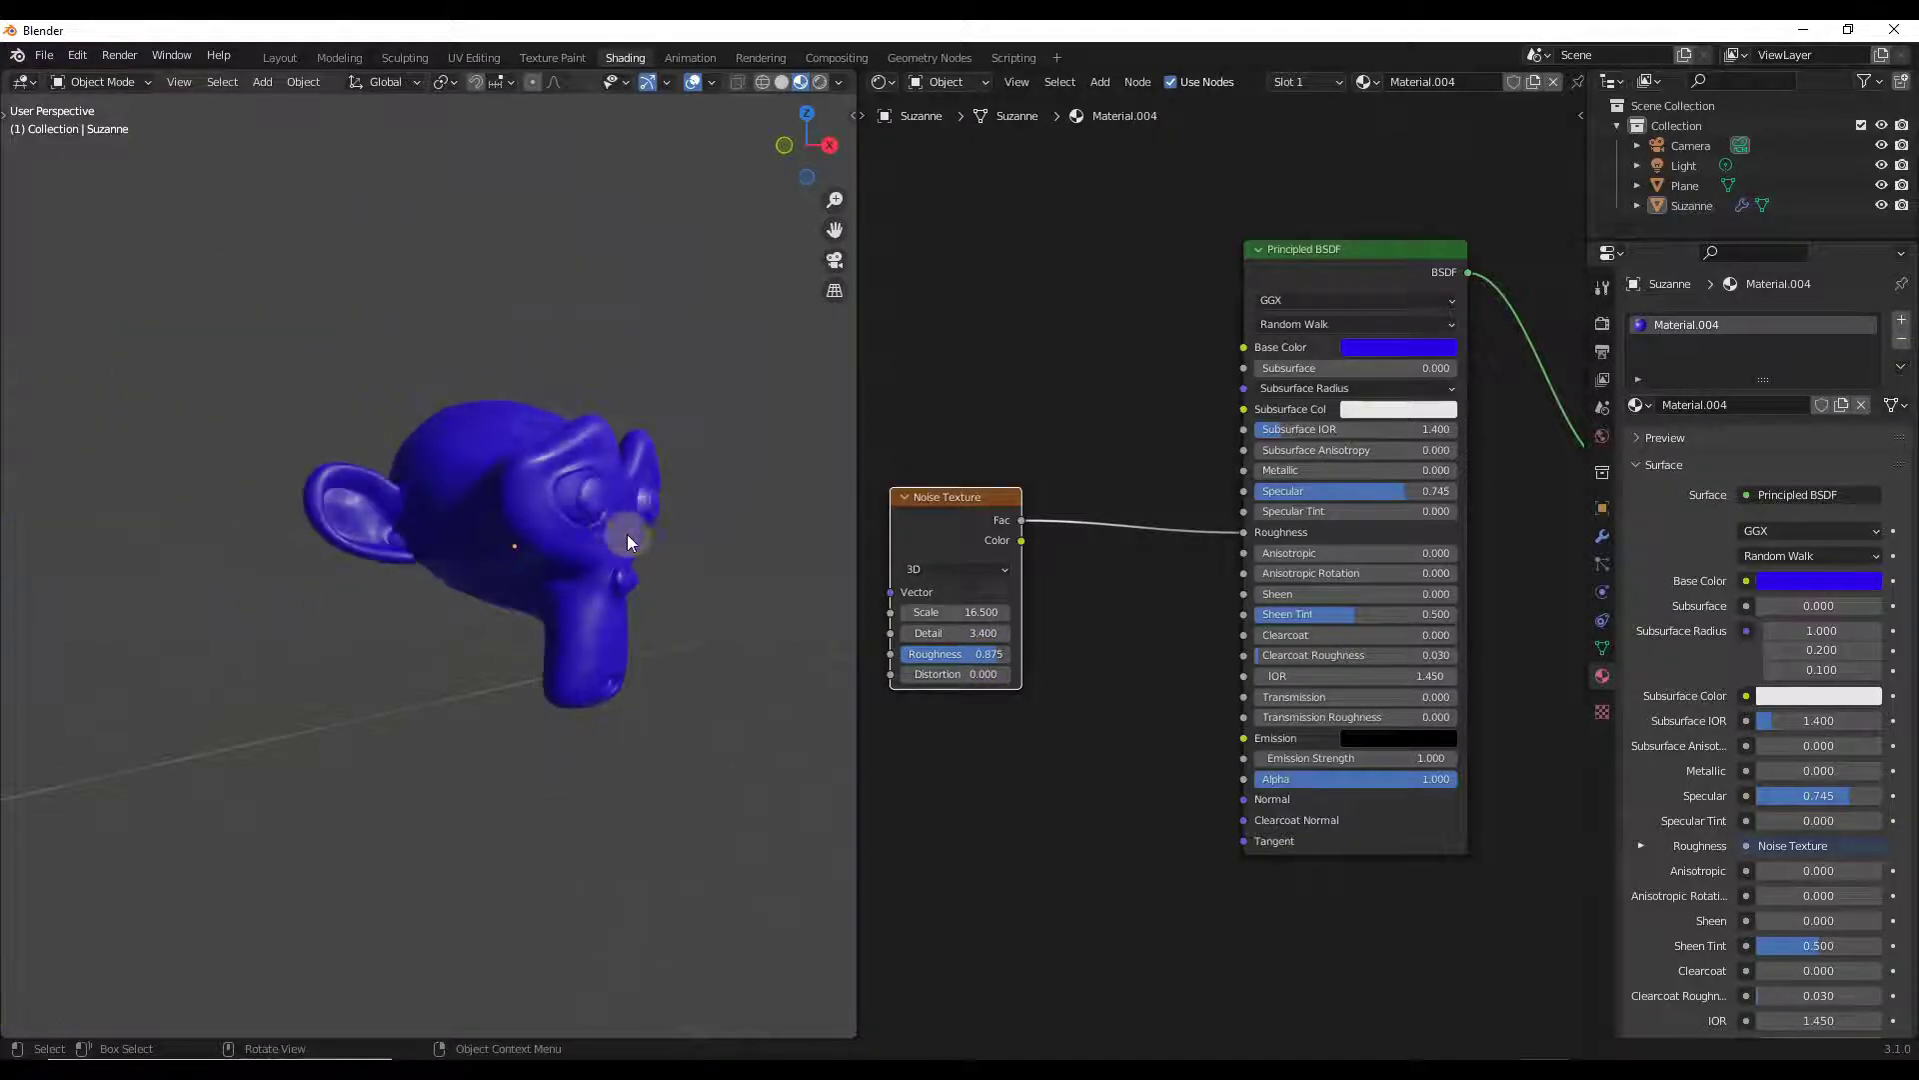
{"action": "middle_click_drag", "start_coordinate": [627, 534], "coordinate": [566, 548]}
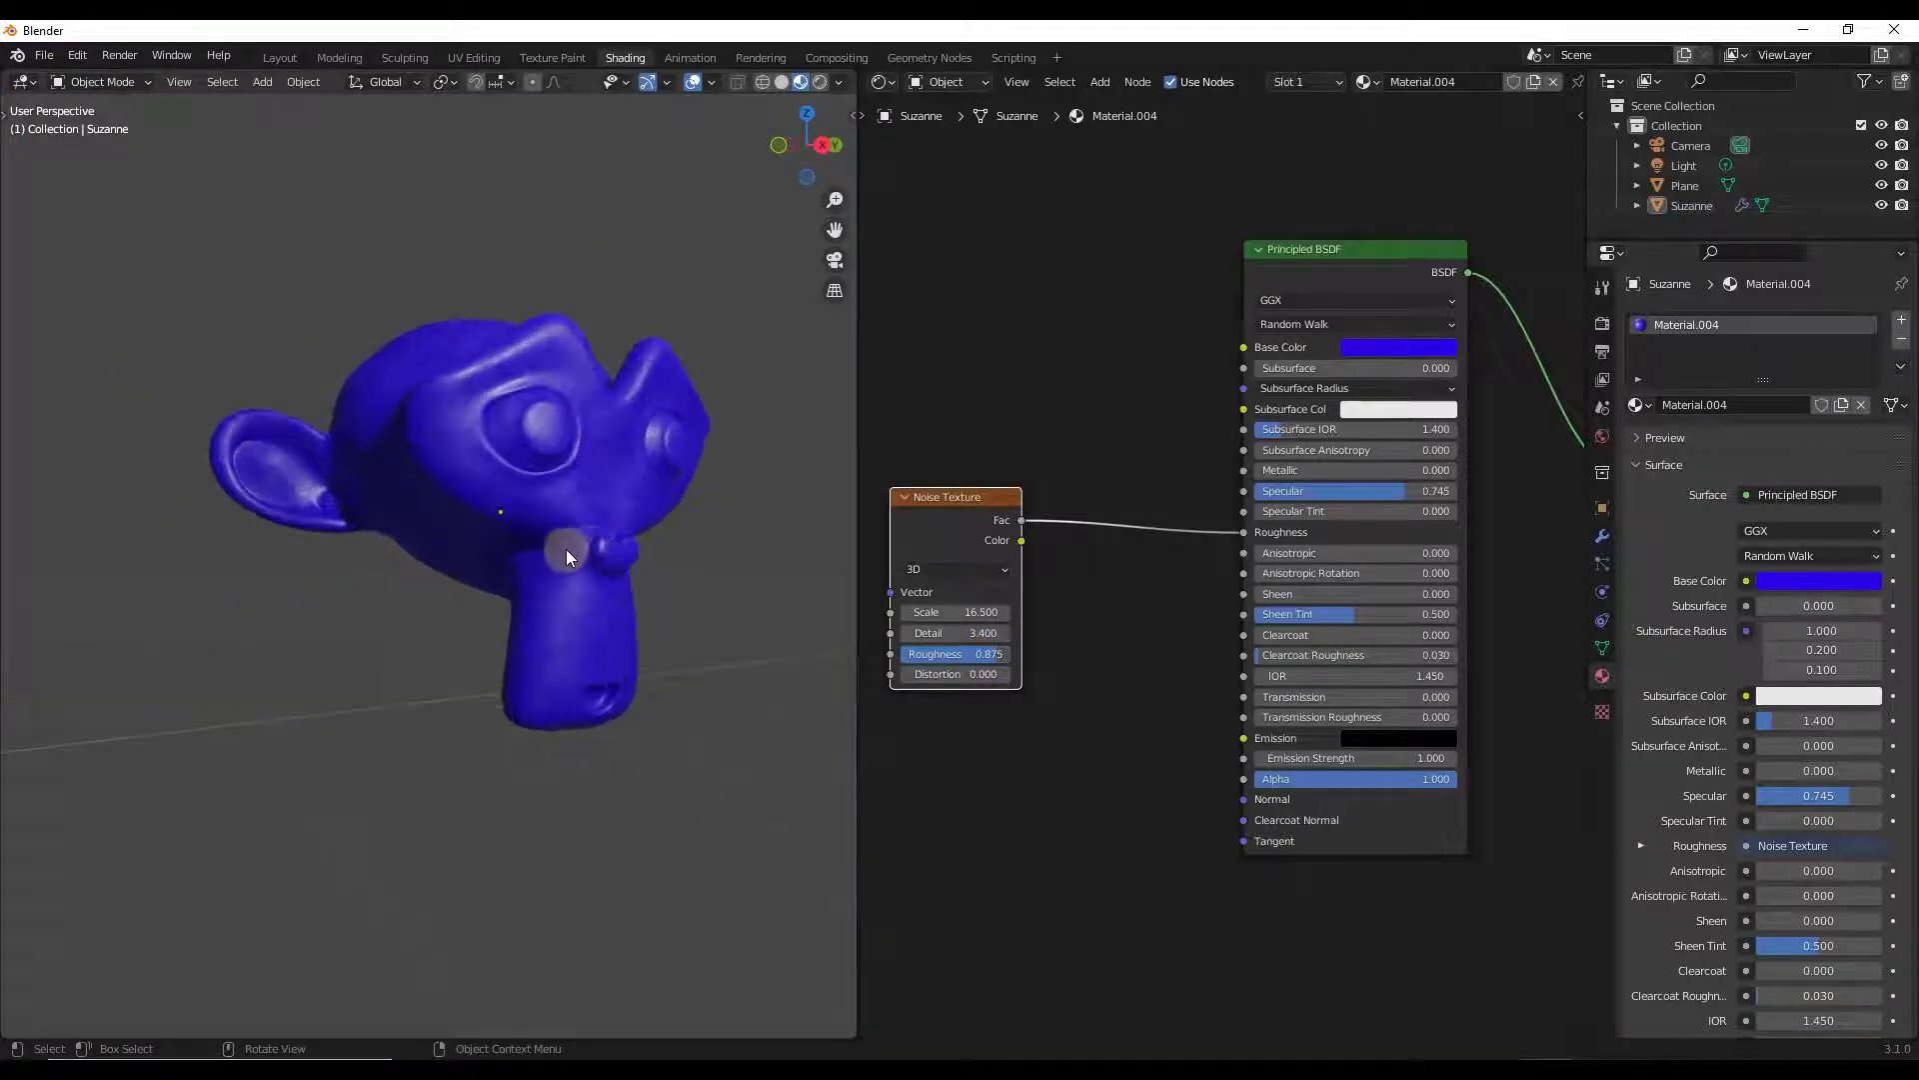
{"action": "scroll", "coordinate": [566, 549], "scroll_direction": "up", "scroll_amount": 2}
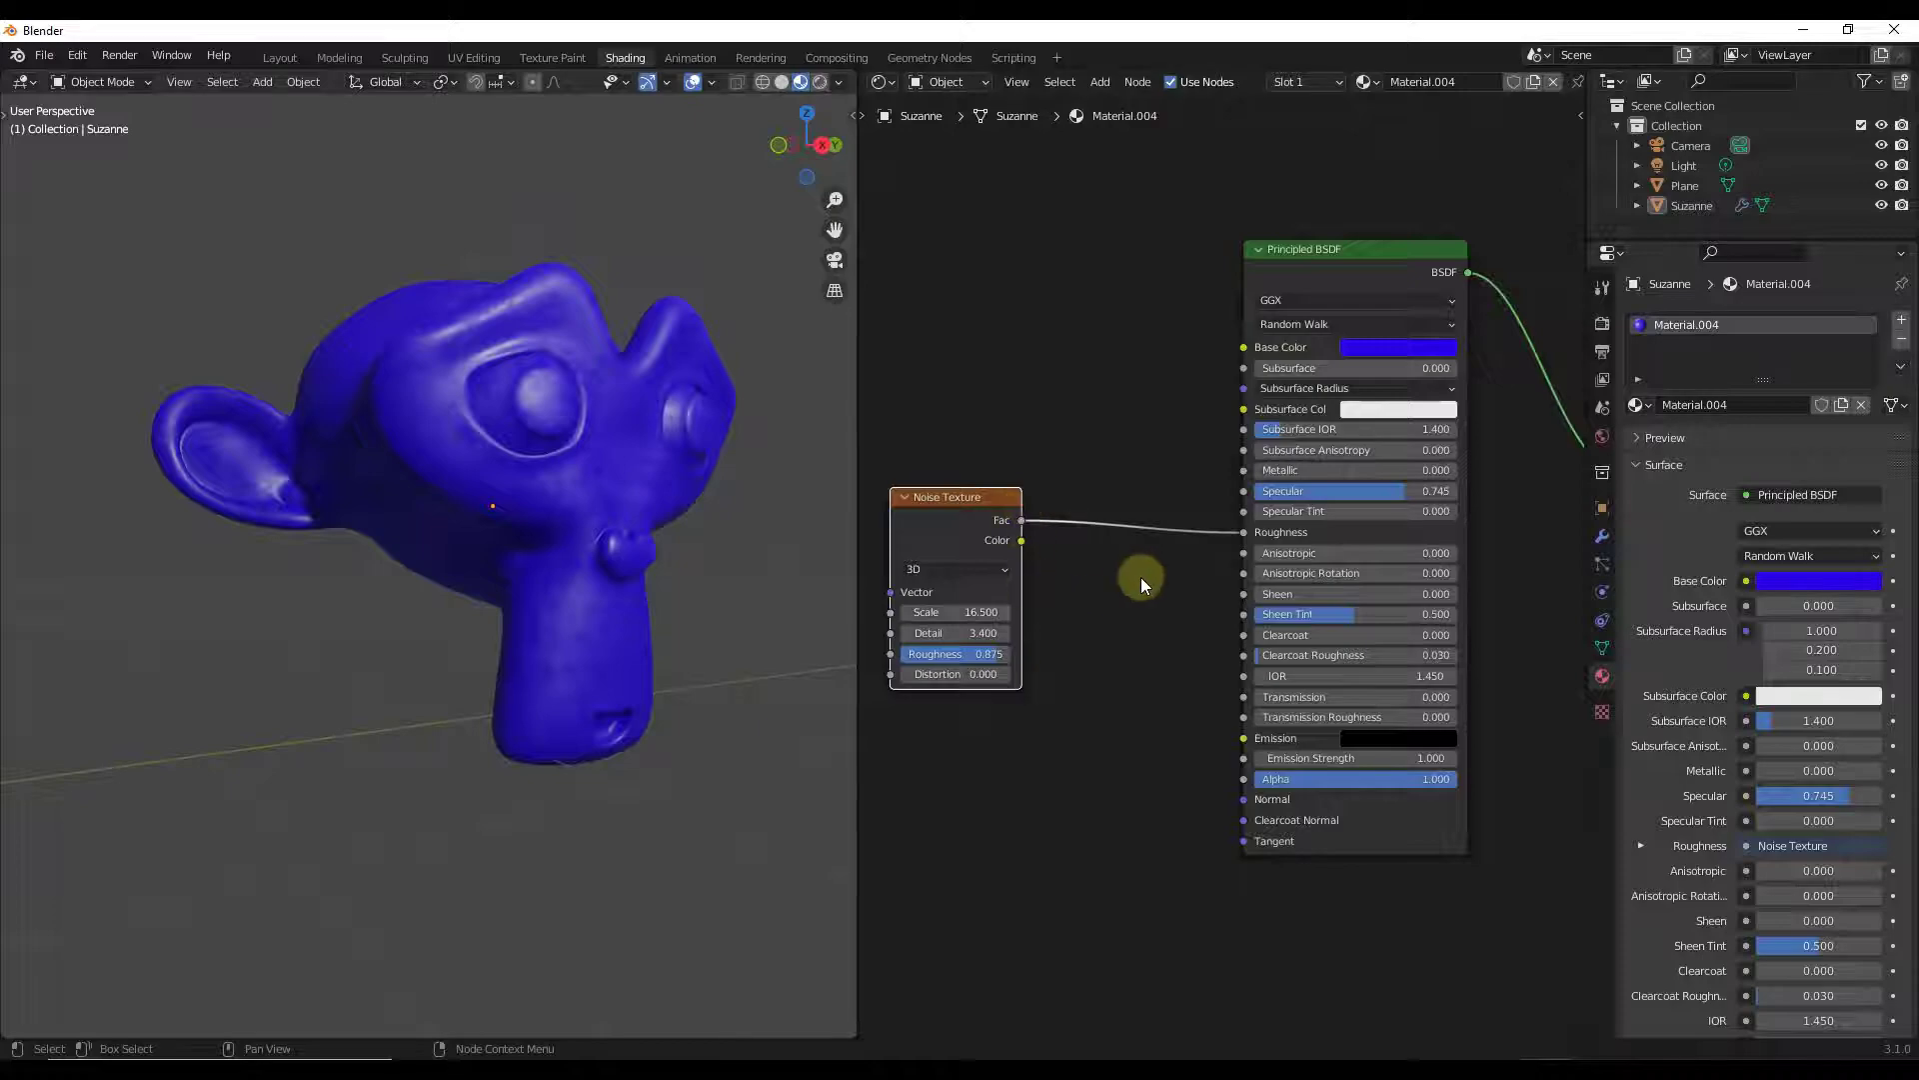
{"action": "right_click_drag", "start_coordinate": [1110, 500], "coordinate": [1042, 585], "text": "ctrl"}
{"action": "scroll", "coordinate": [1041, 586], "scroll_direction": "down", "scroll_amount": 2}
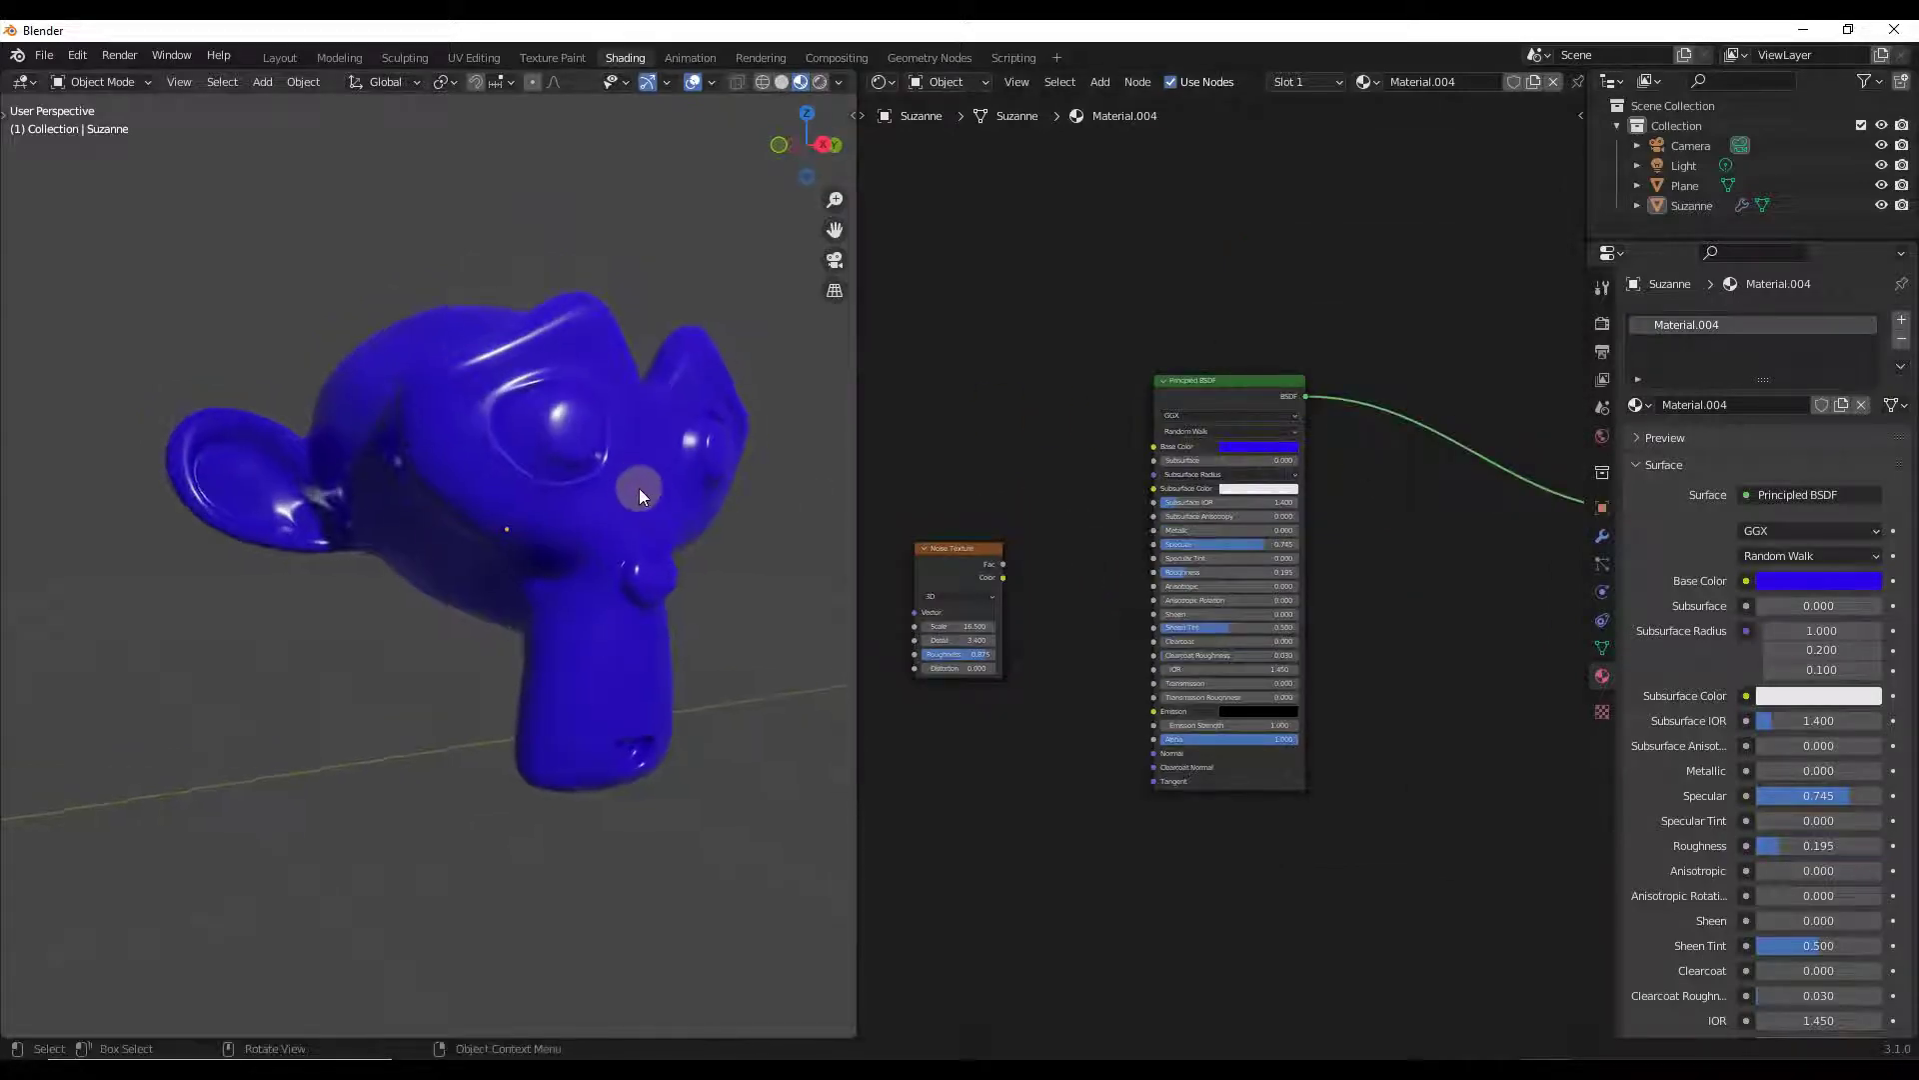
Step: Add a ColorRamp node above the Noise Texture and connect its Color to Base Color
{"action": "middle_click_drag", "start_coordinate": [639, 485], "coordinate": [531, 555]}
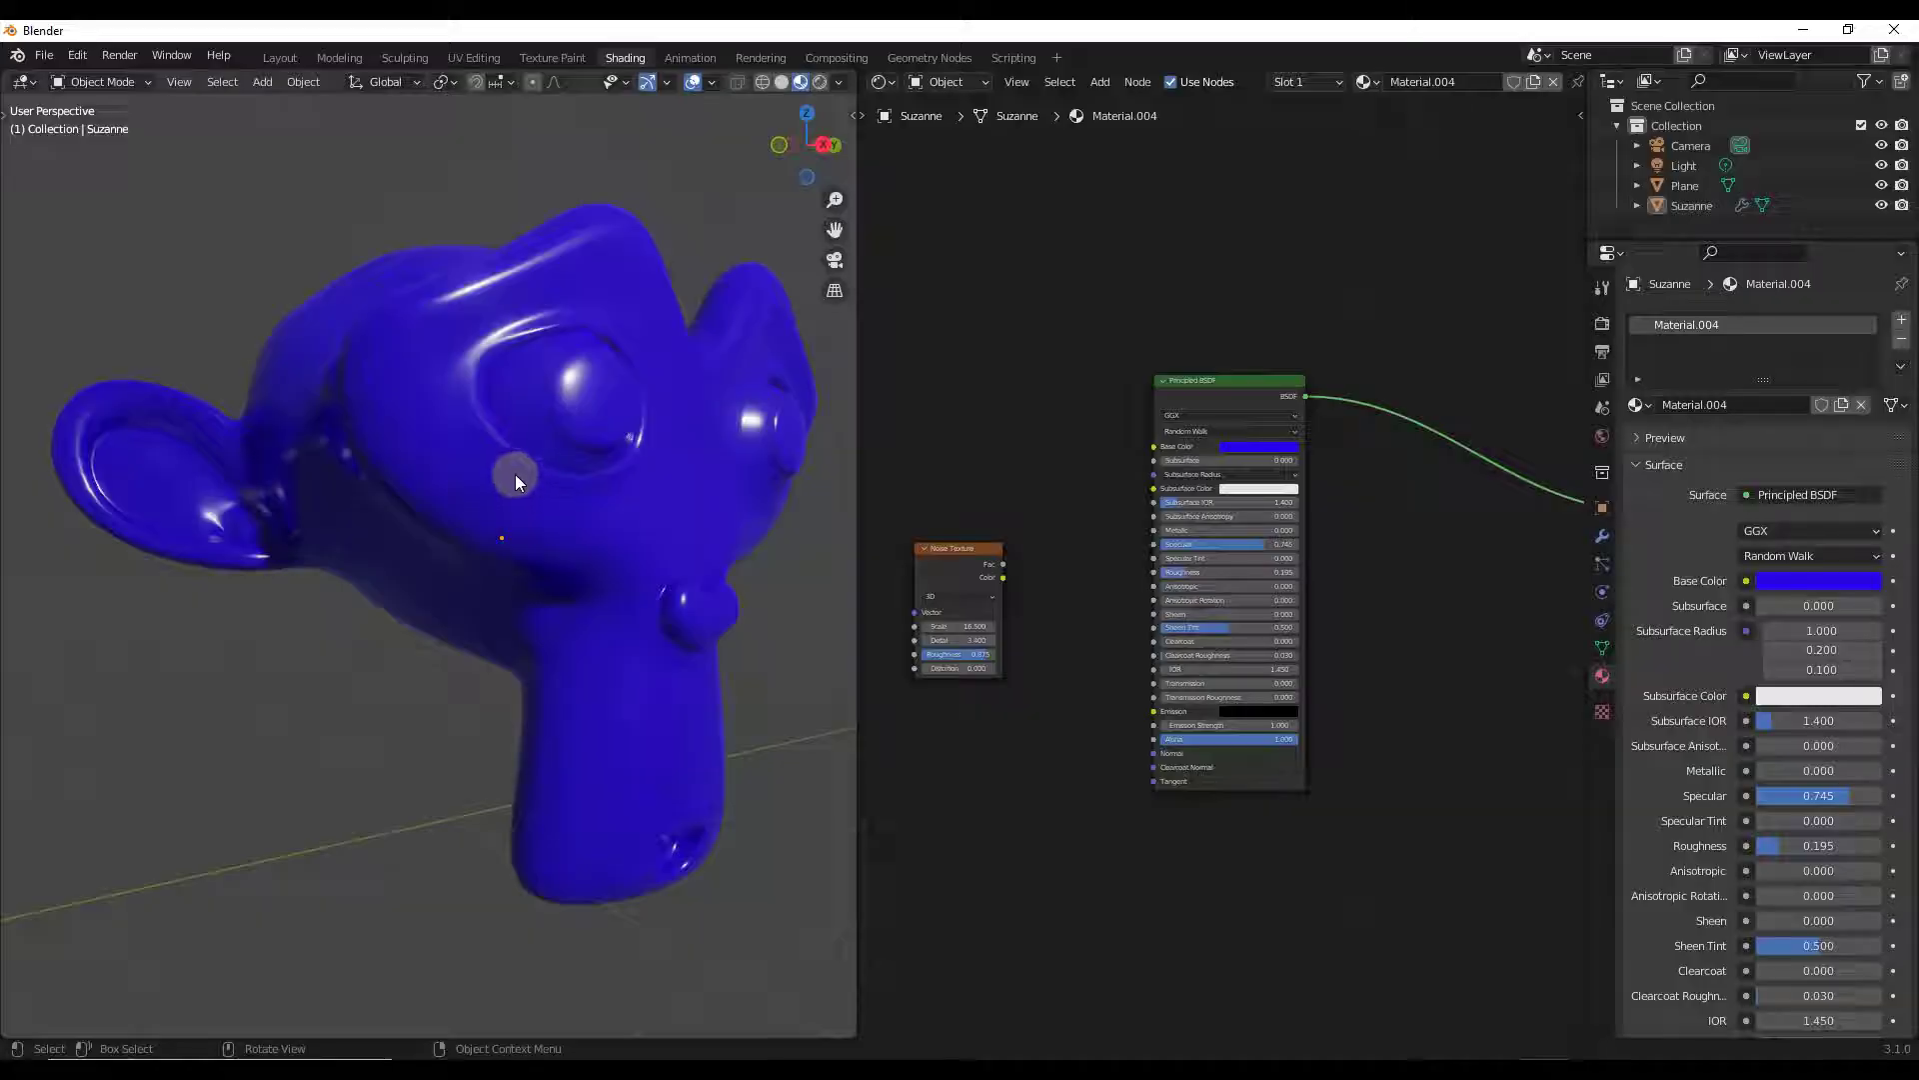
{"action": "middle_click_drag", "start_coordinate": [1232, 400], "coordinate": [1315, 394]}
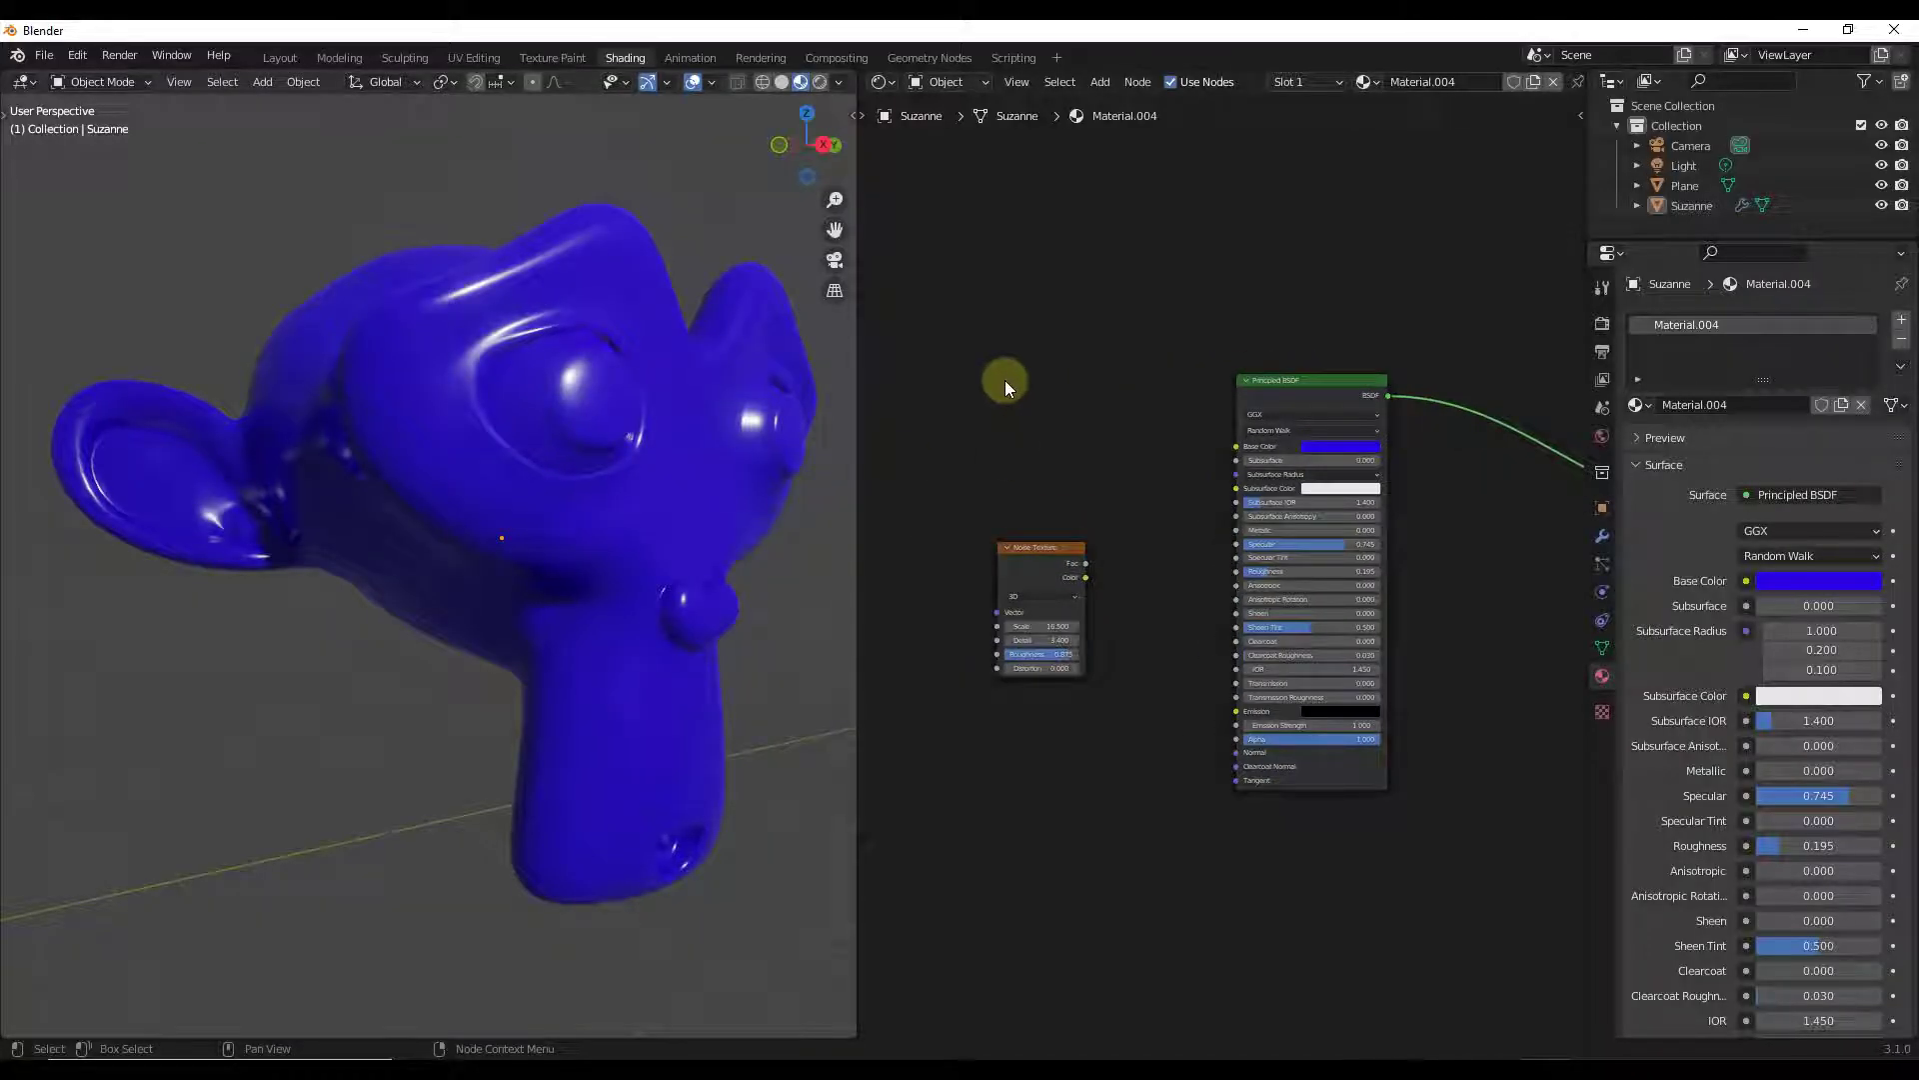
{"action": "key", "text": "shift+a"}
{"action": "type", "text": "co"}
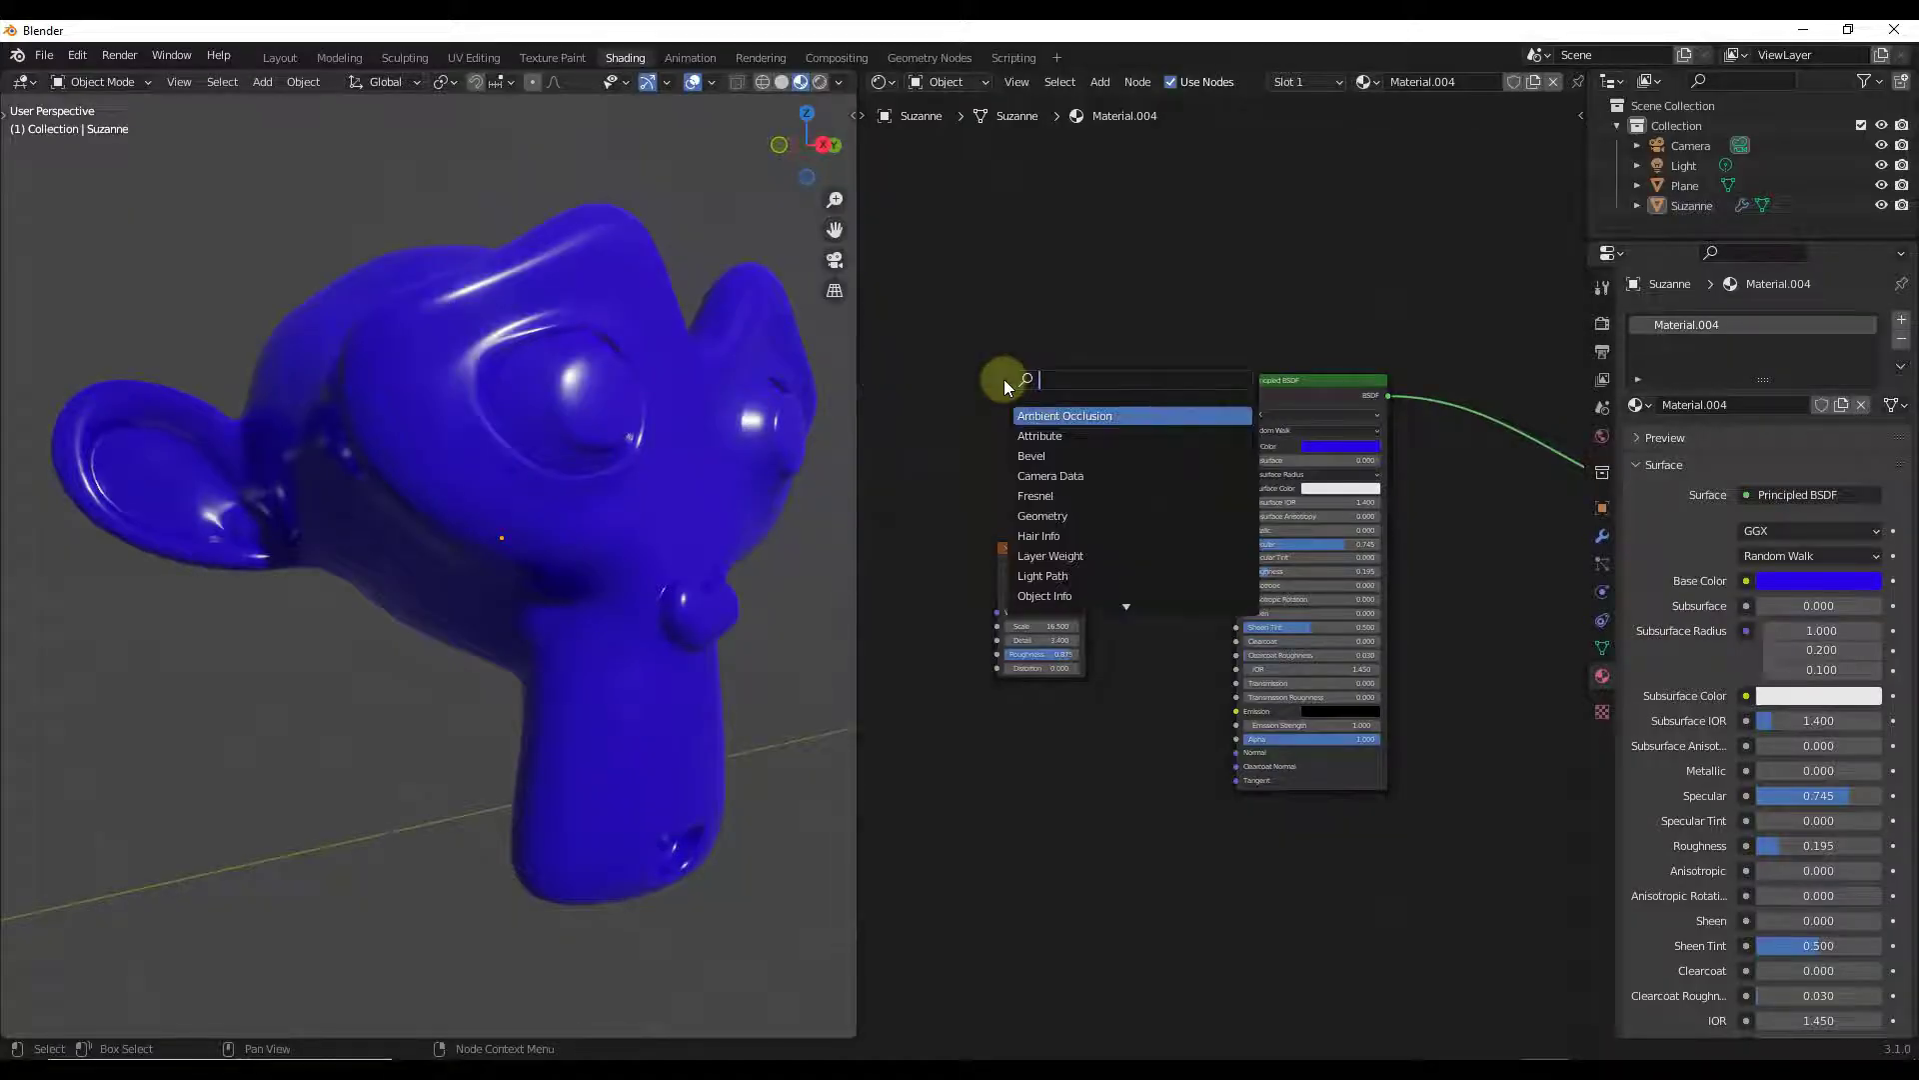
{"action": "type", "text": "lor"}
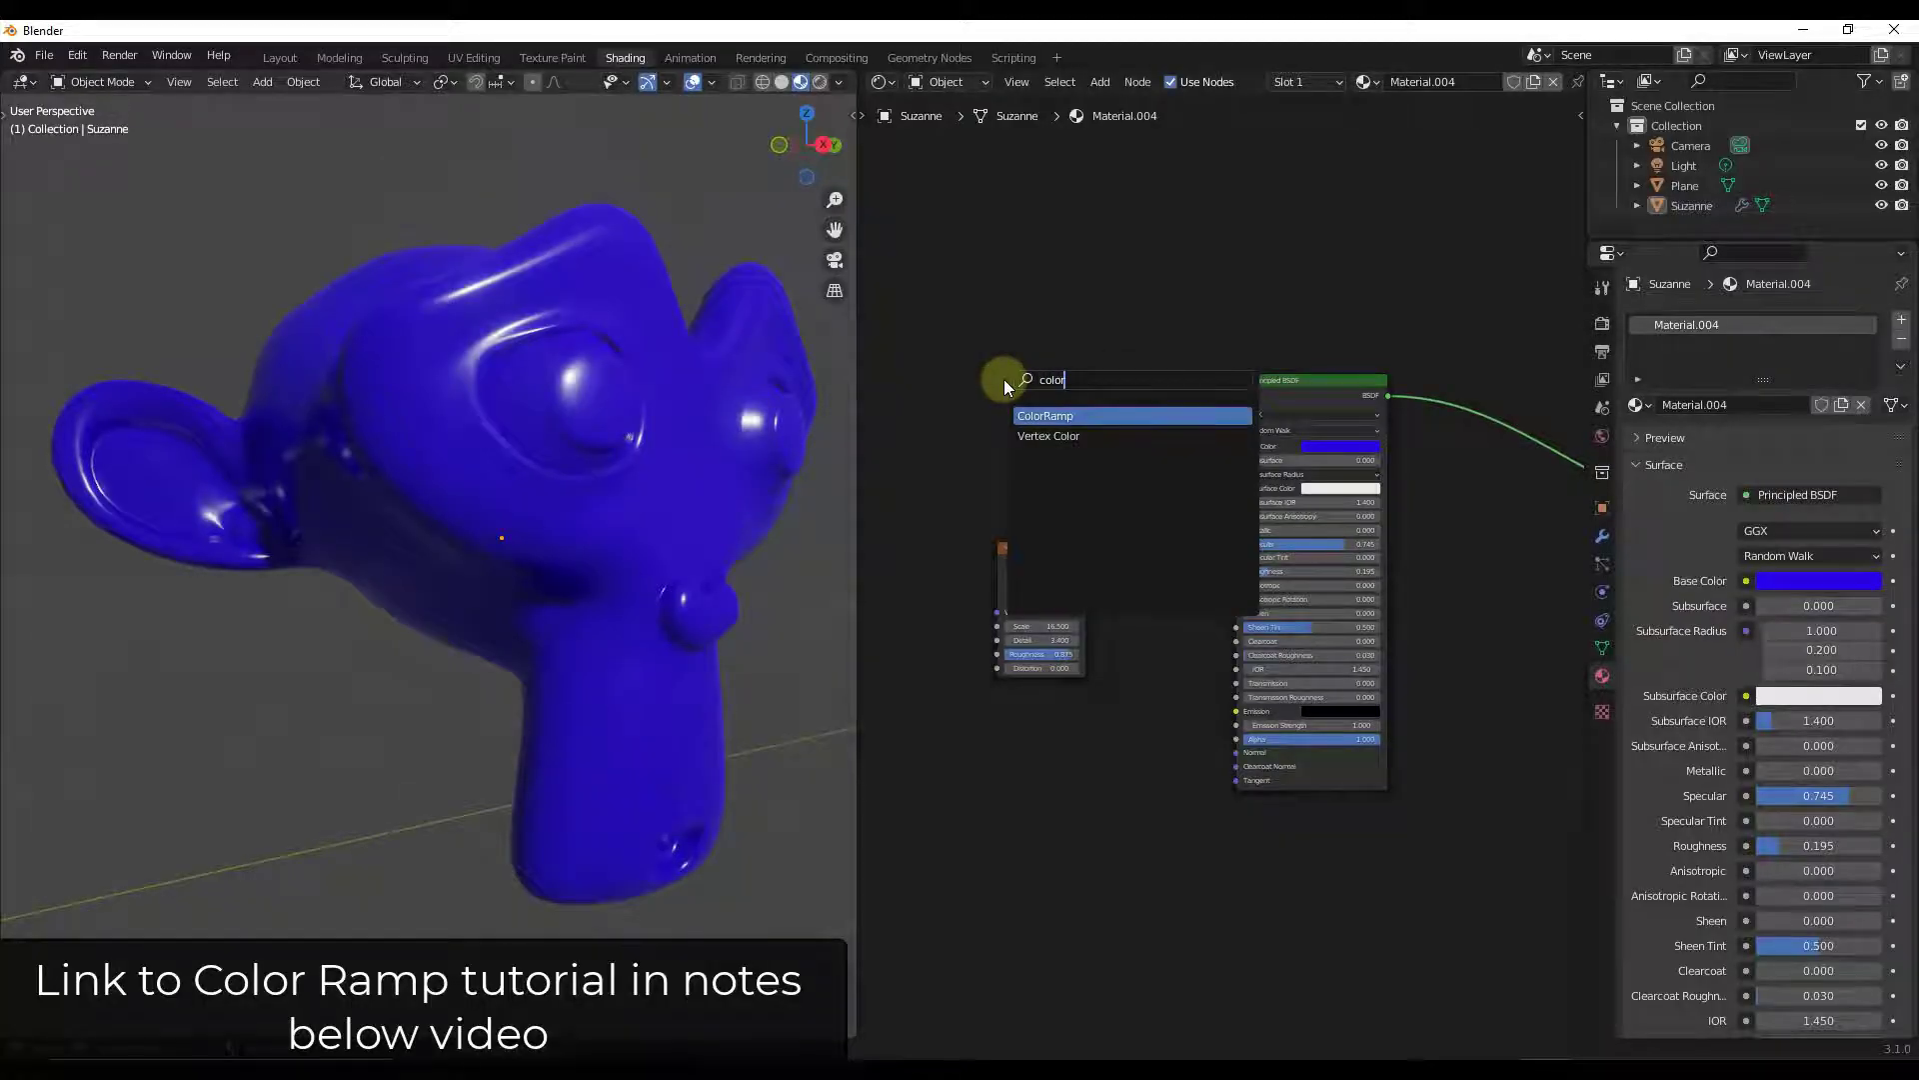
{"action": "left_click", "coordinate": [1068, 414]}
{"action": "left_click", "coordinate": [1013, 400]}
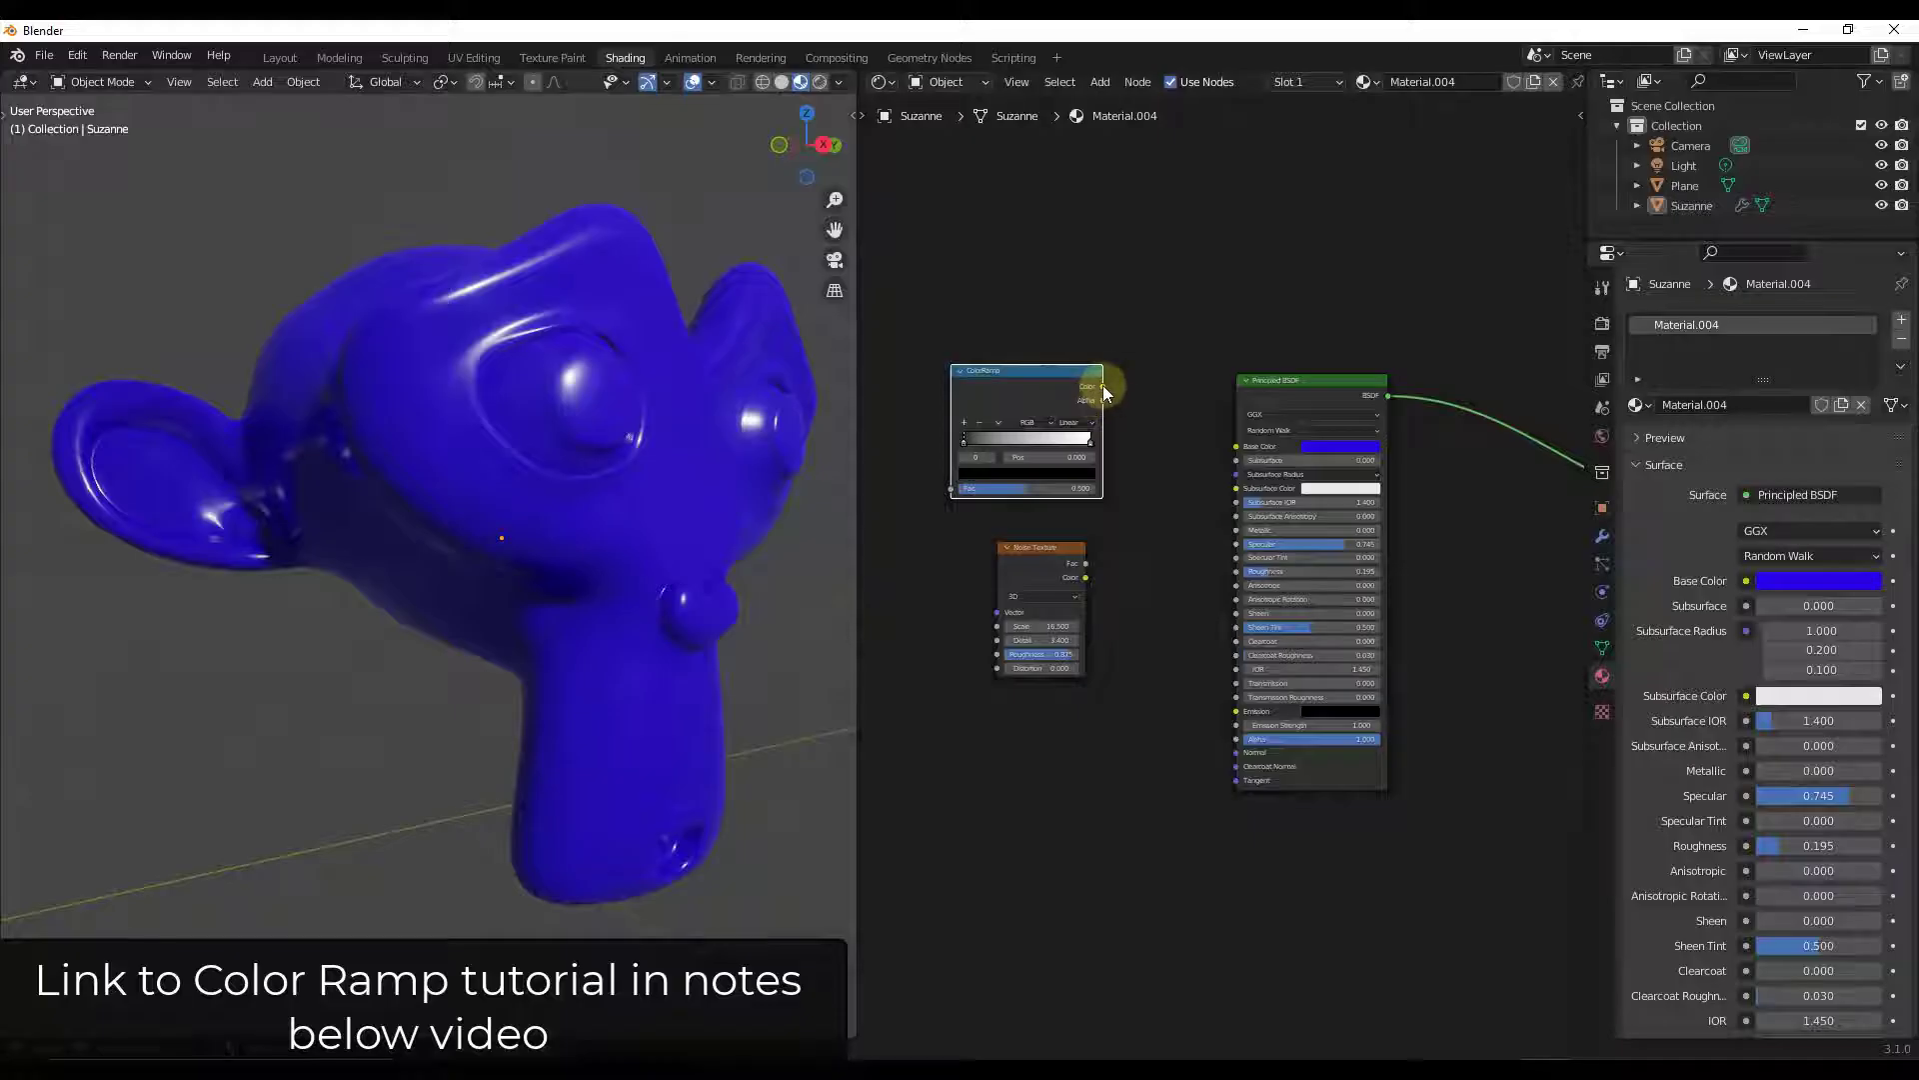
{"action": "left_click_drag", "start_coordinate": [1243, 452], "coordinate": [1239, 448]}
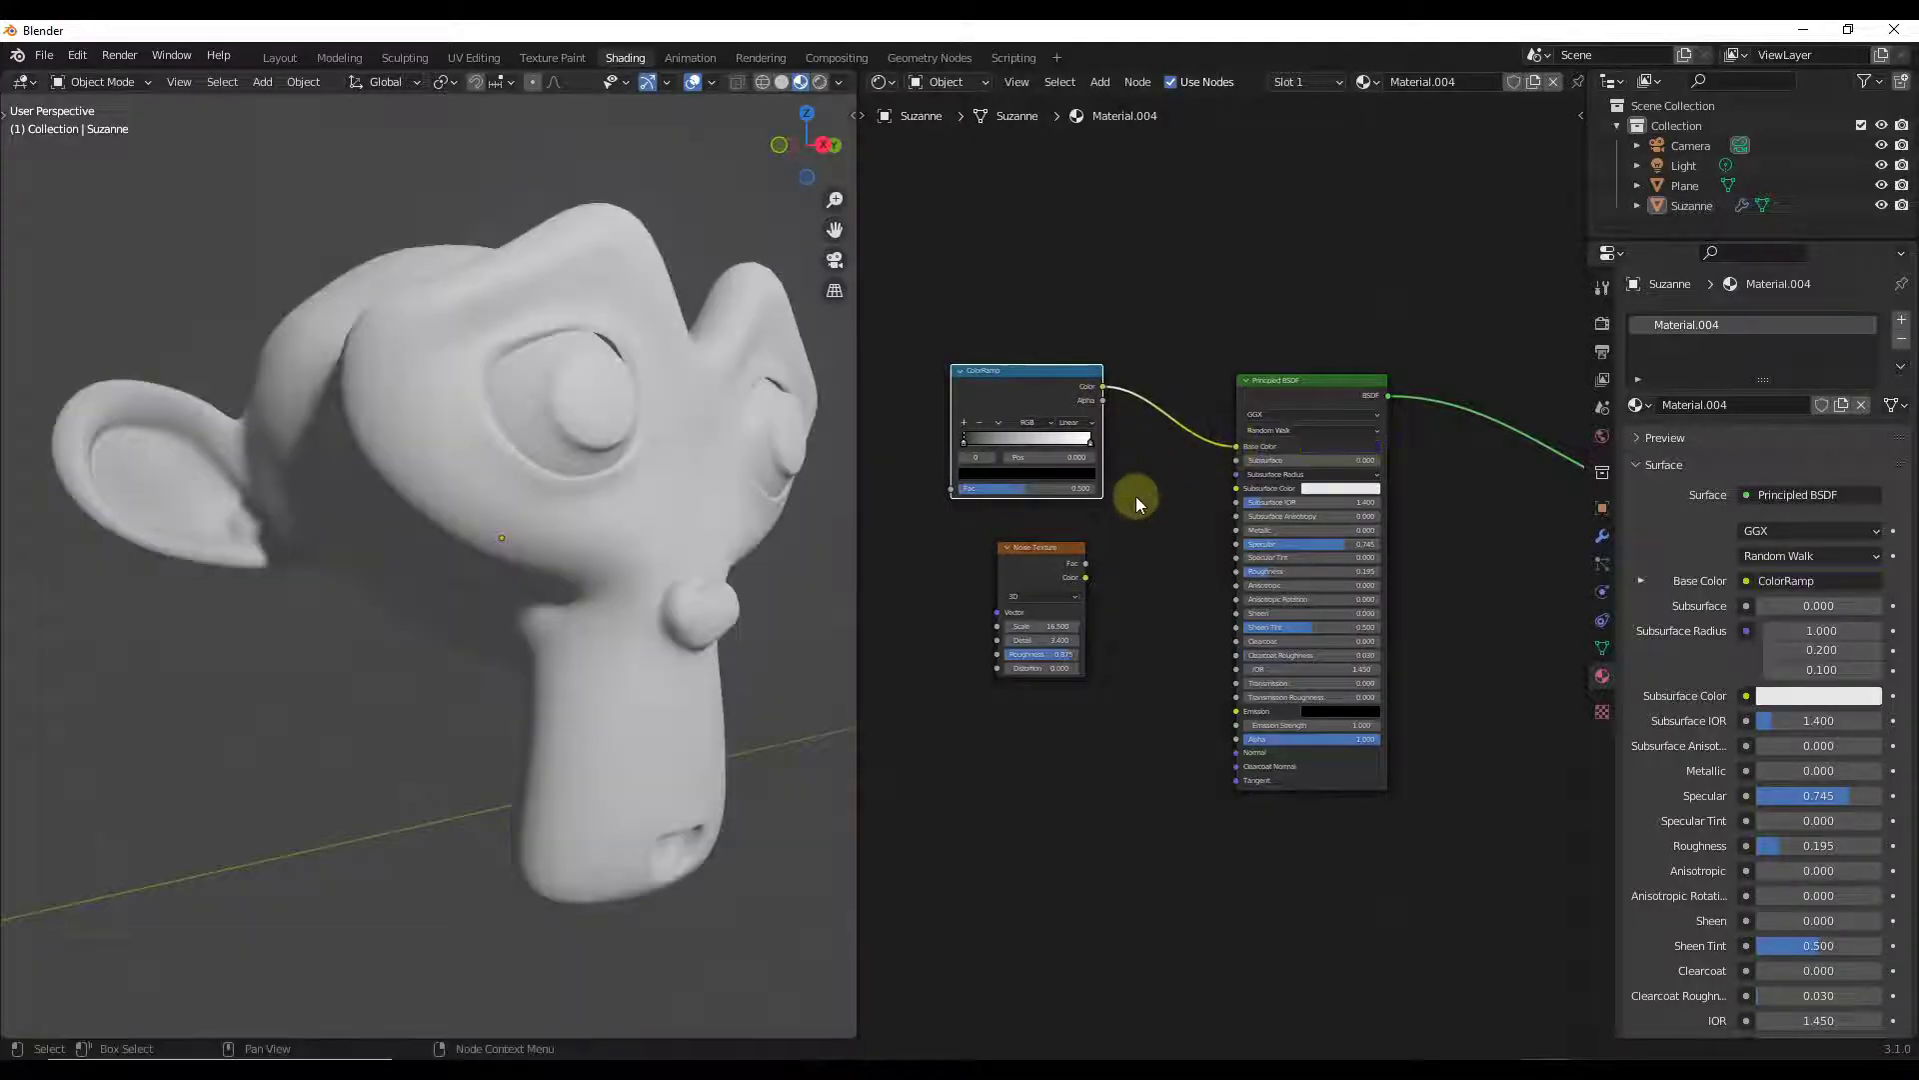
{"action": "scroll", "coordinate": [1382, 458], "scroll_direction": "down", "scroll_amount": 2}
{"action": "scroll", "coordinate": [1149, 428], "scroll_direction": "up", "scroll_amount": 3}
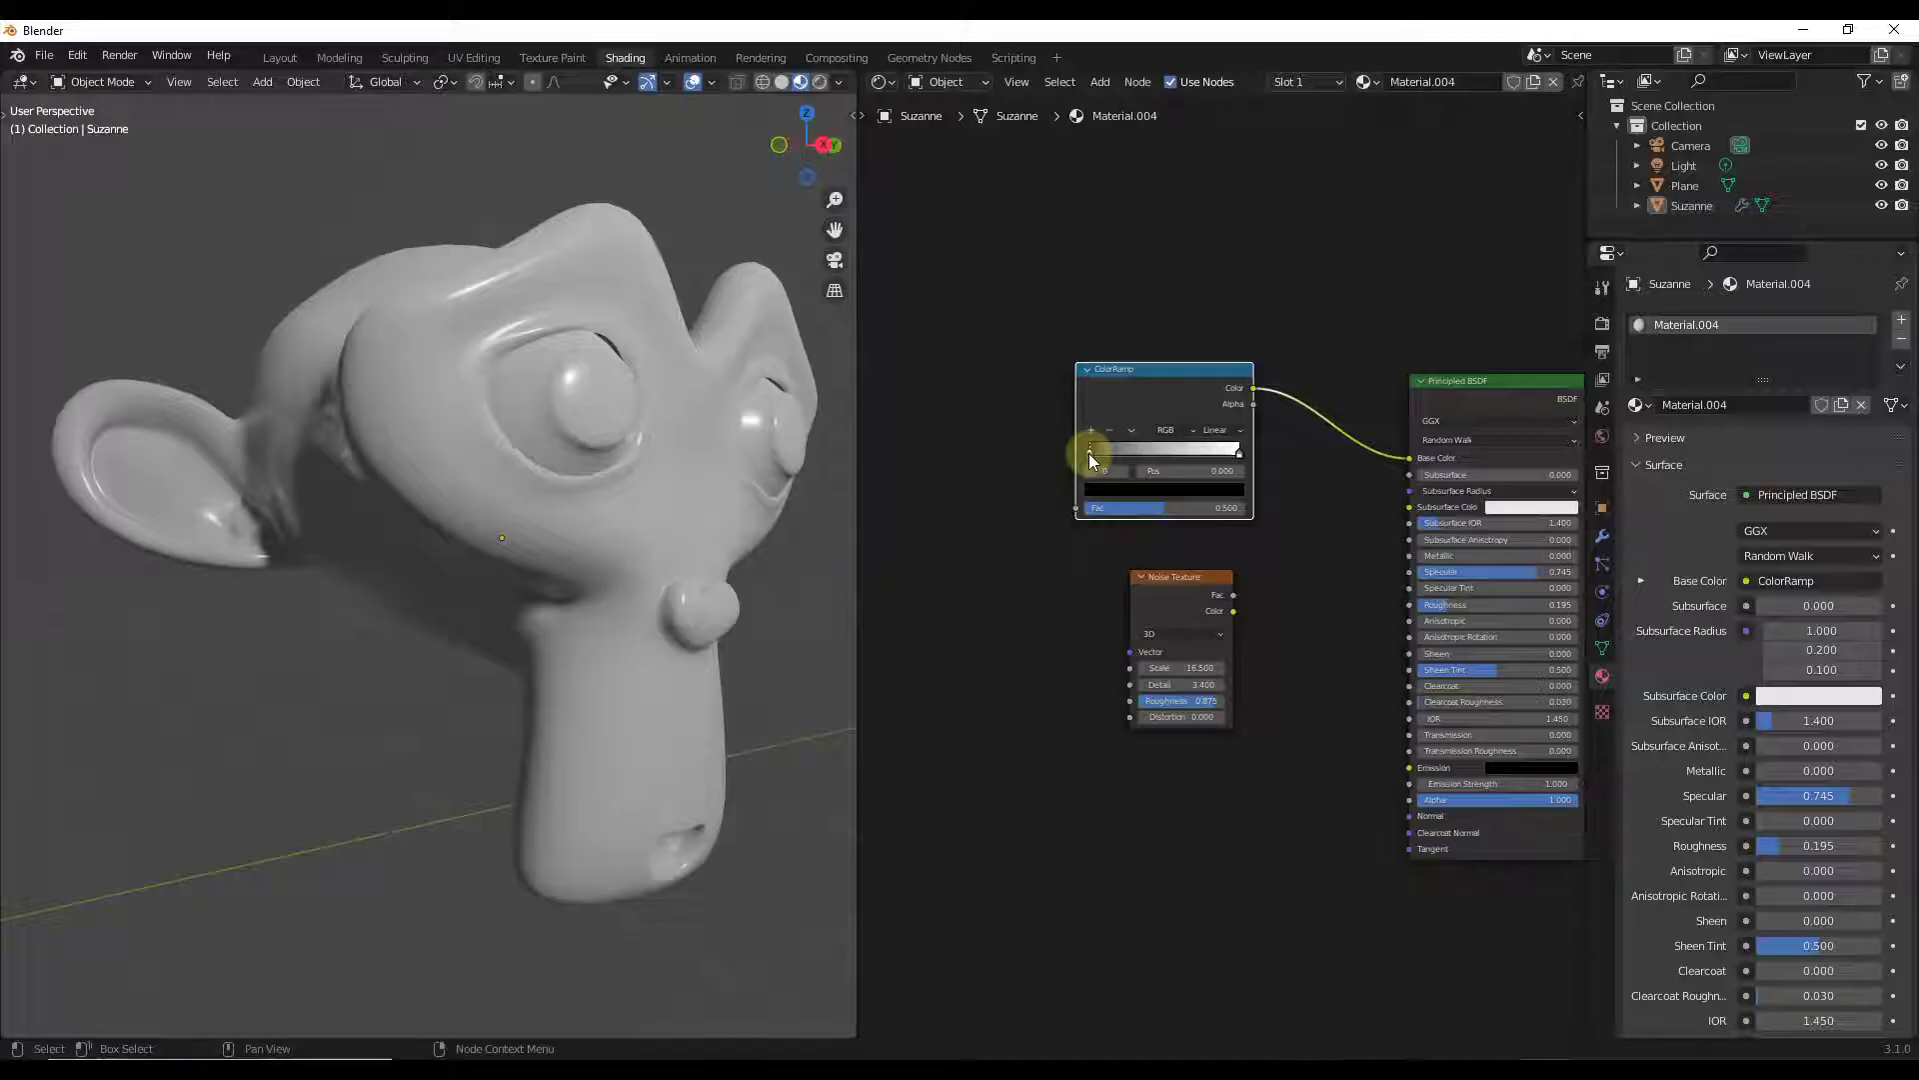
Step: Color the ramp's left stop full-brightness green and its right stop blue
{"action": "left_click_drag", "start_coordinate": [1096, 460], "coordinate": [1090, 457]}
{"action": "left_click", "coordinate": [1119, 490]}
{"action": "left_click_drag", "start_coordinate": [1221, 327], "coordinate": [1212, 282]}
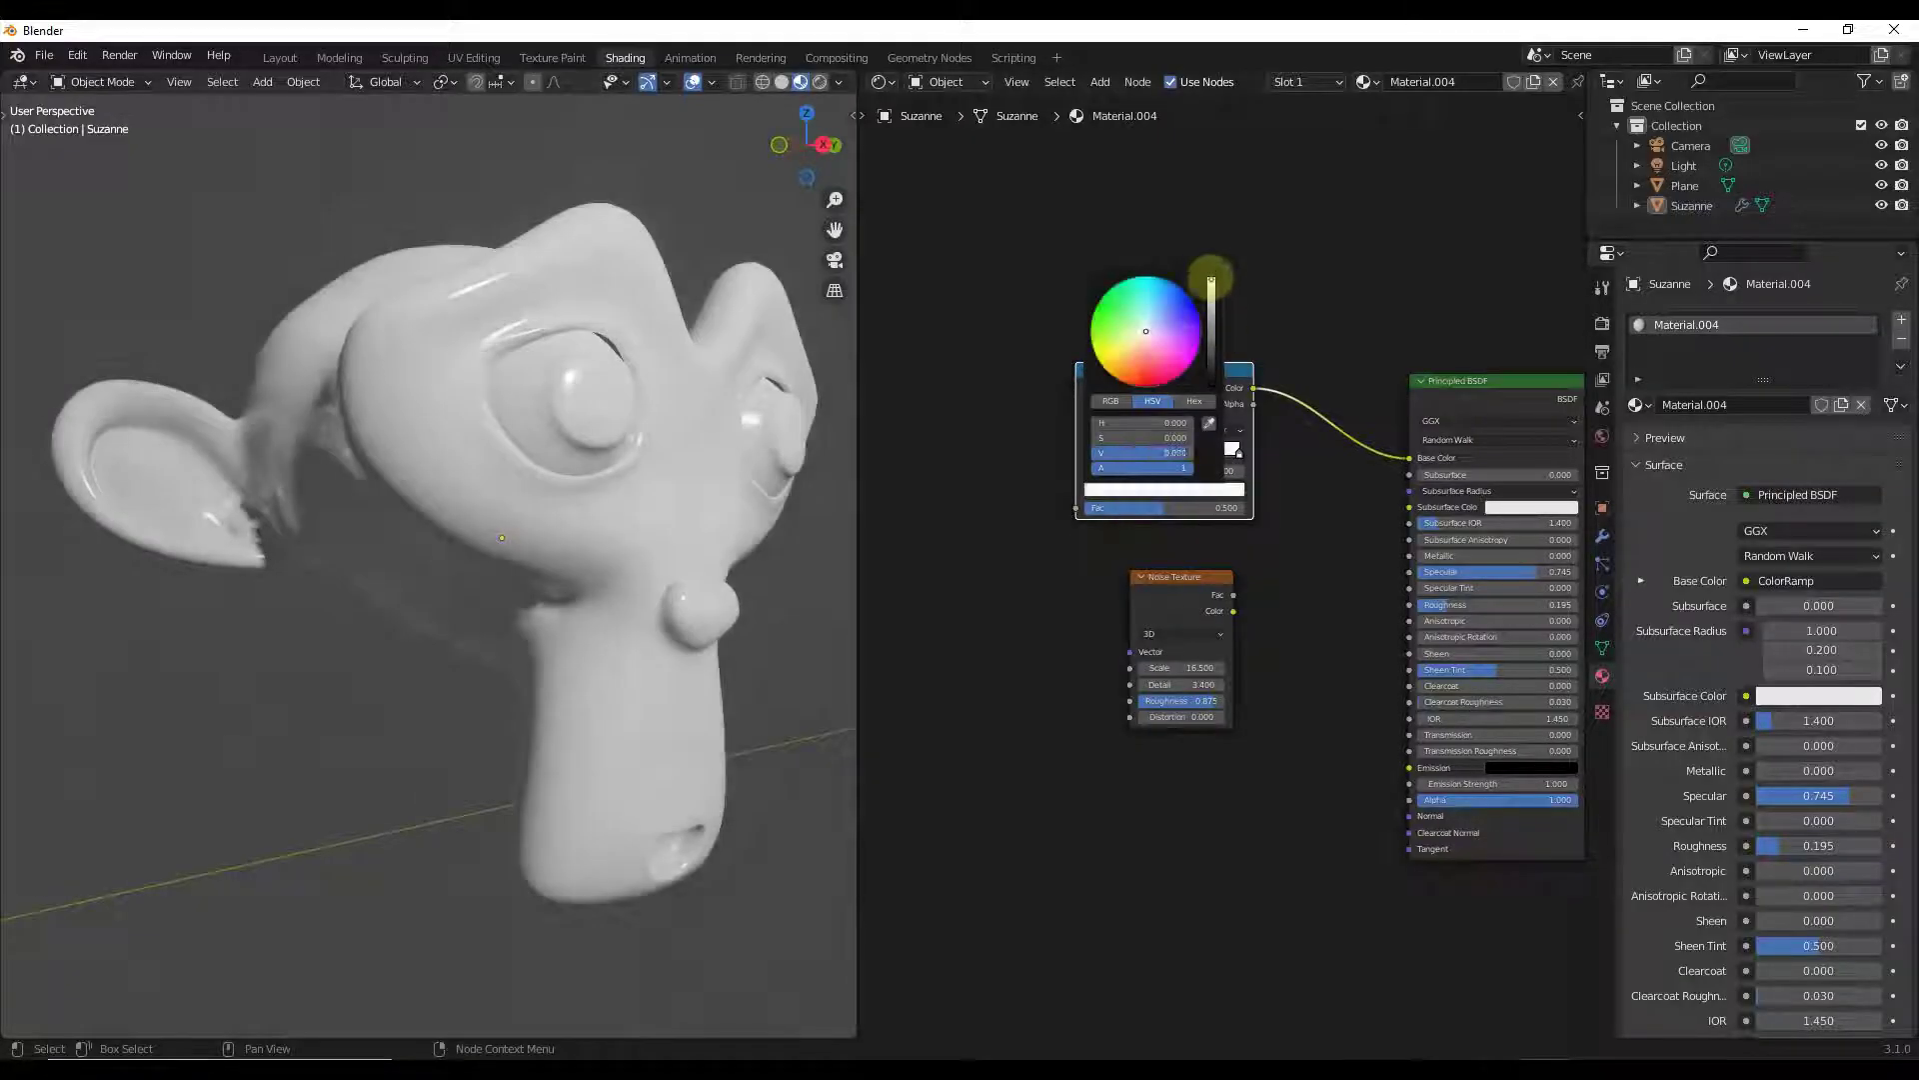
{"action": "left_click", "coordinate": [1126, 302]}
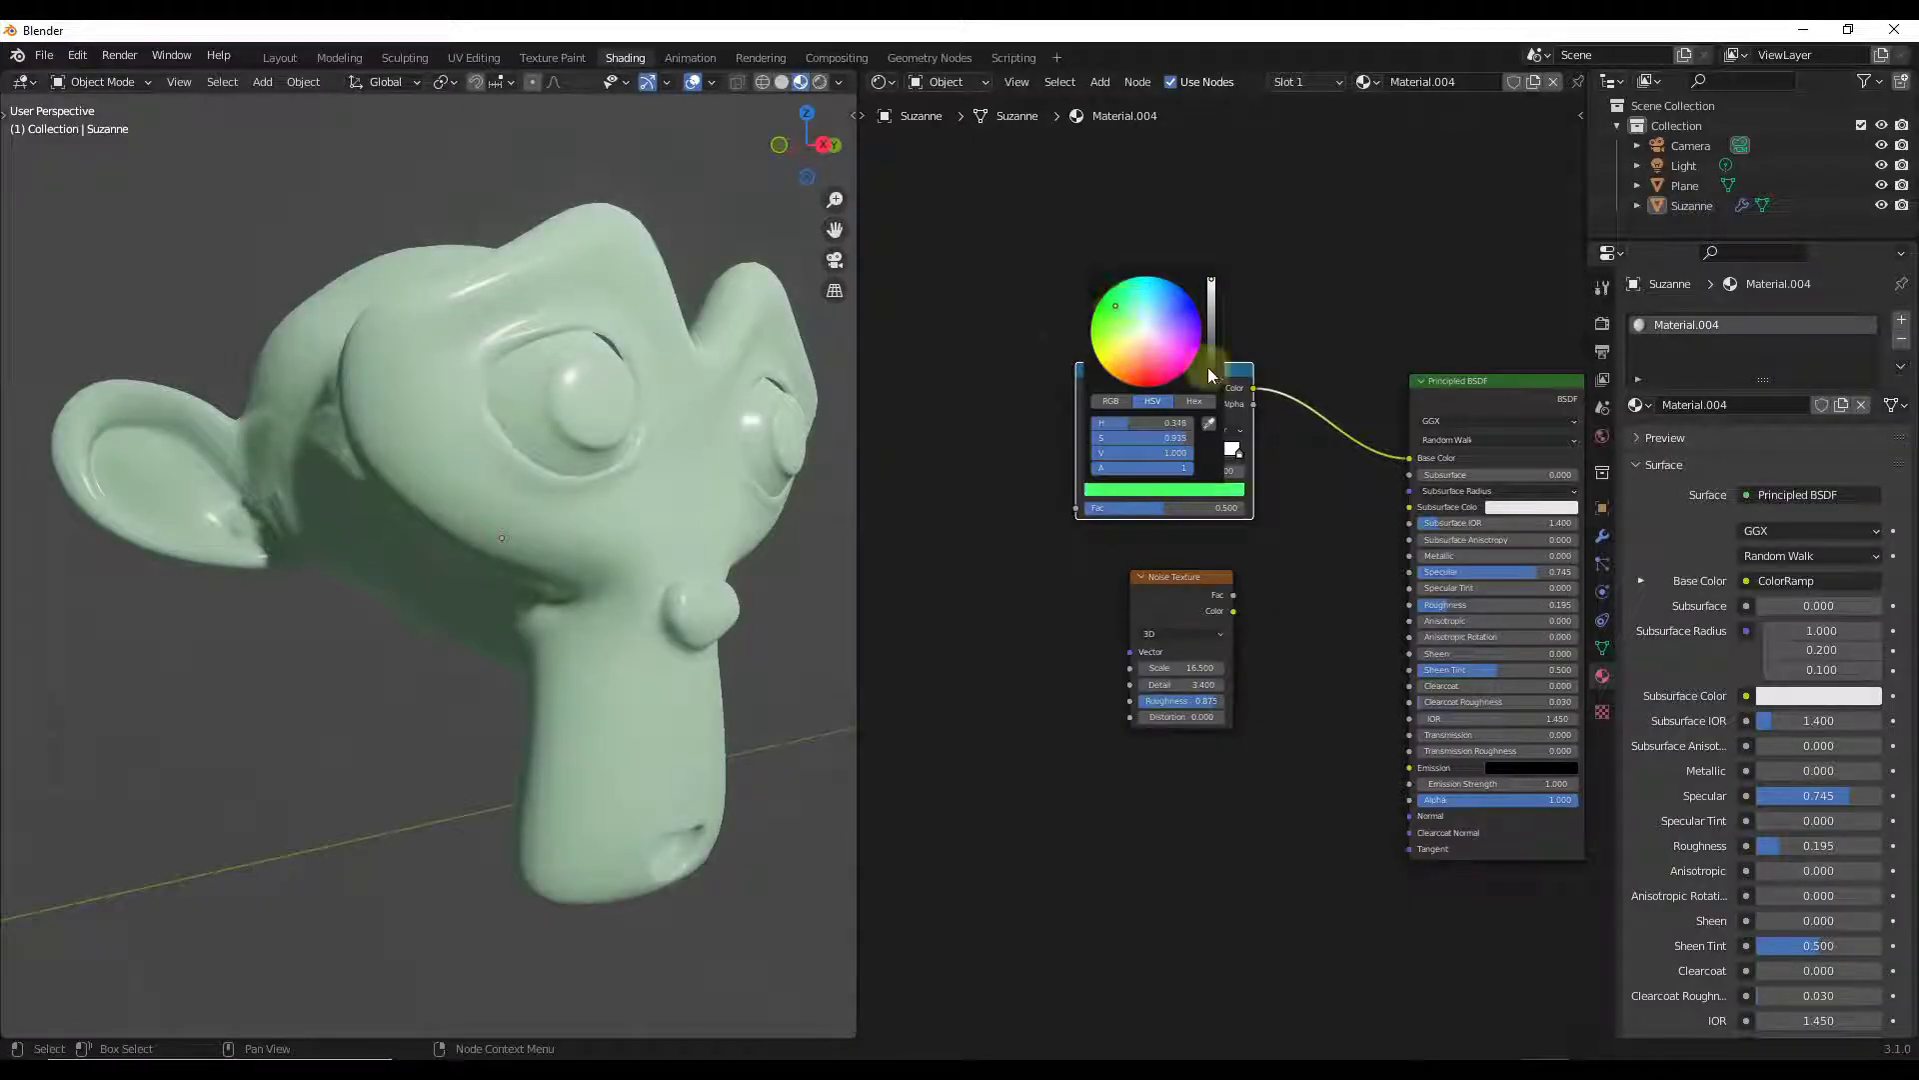
{"action": "left_click", "coordinate": [1240, 452]}
{"action": "left_click", "coordinate": [1178, 504]}
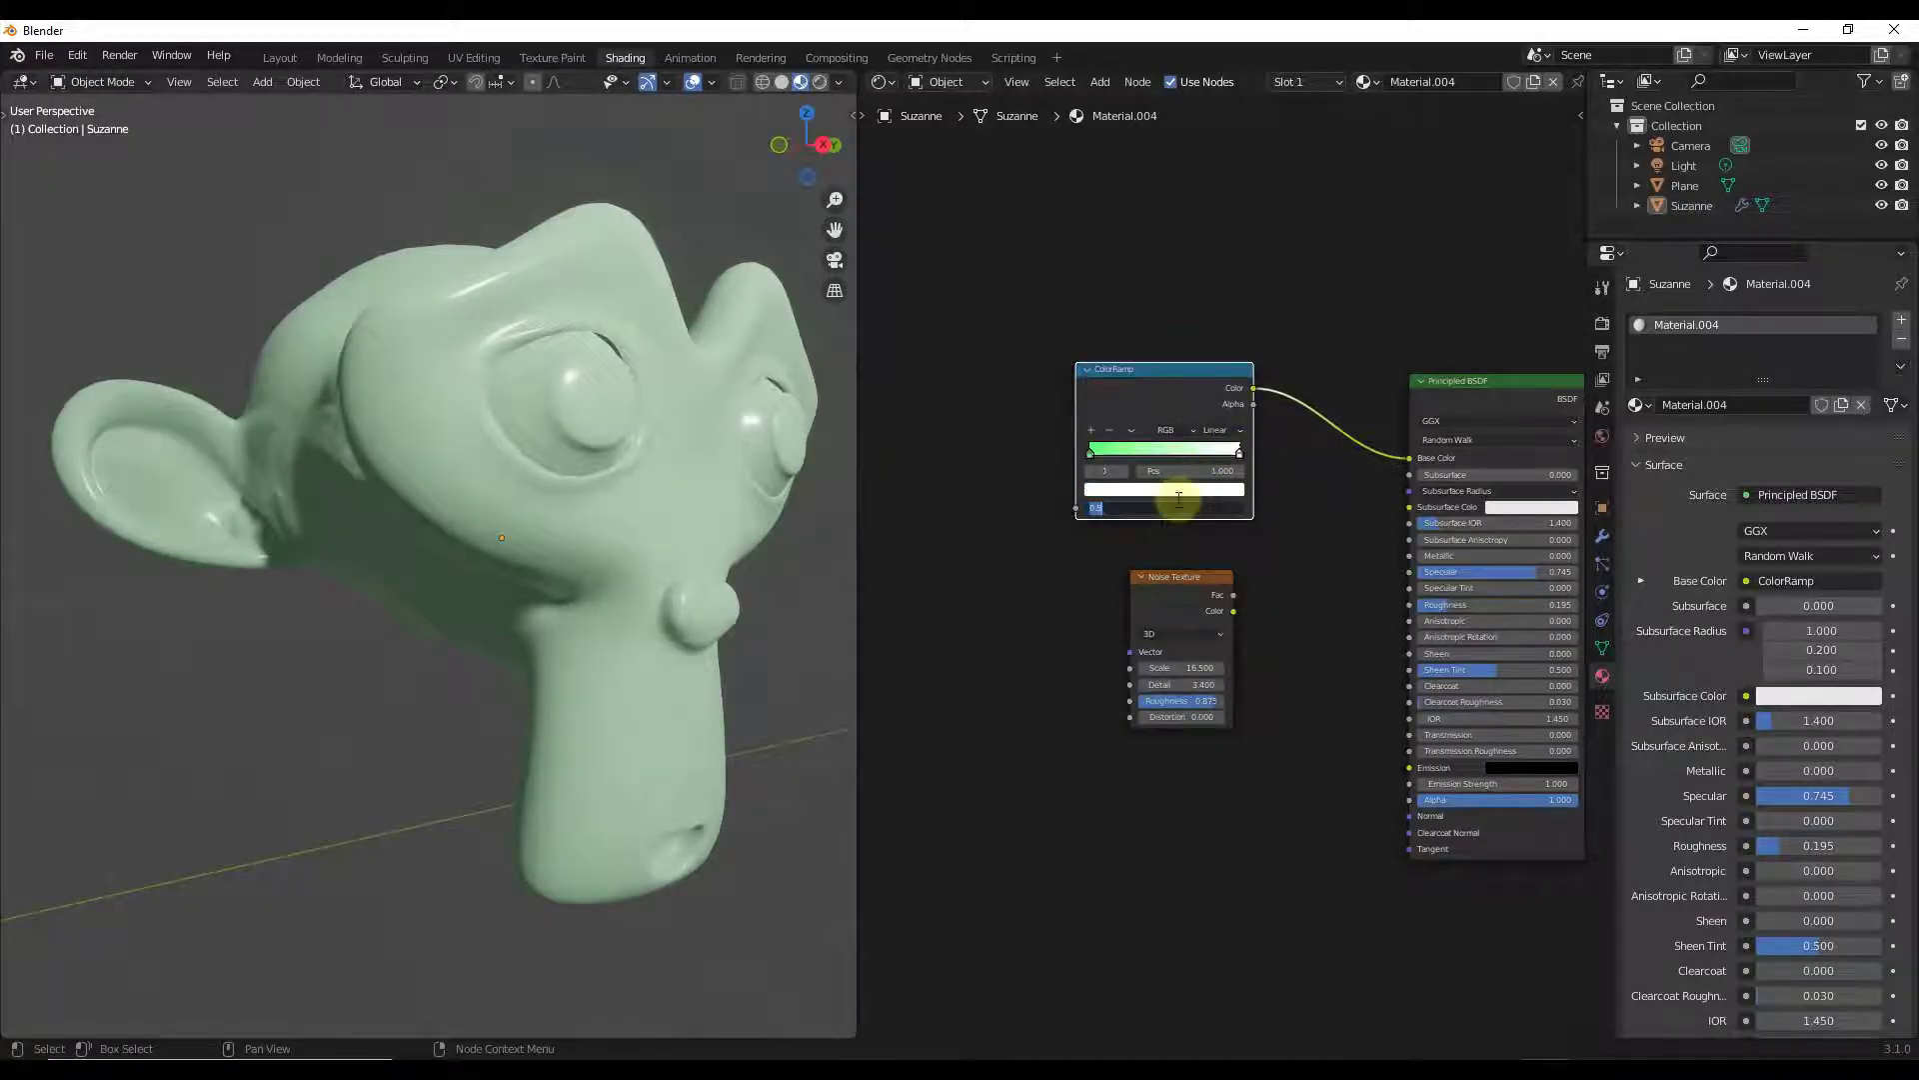
{"action": "left_click", "coordinate": [1173, 490]}
{"action": "left_click", "coordinate": [1173, 490]}
{"action": "left_click", "coordinate": [1191, 298]}
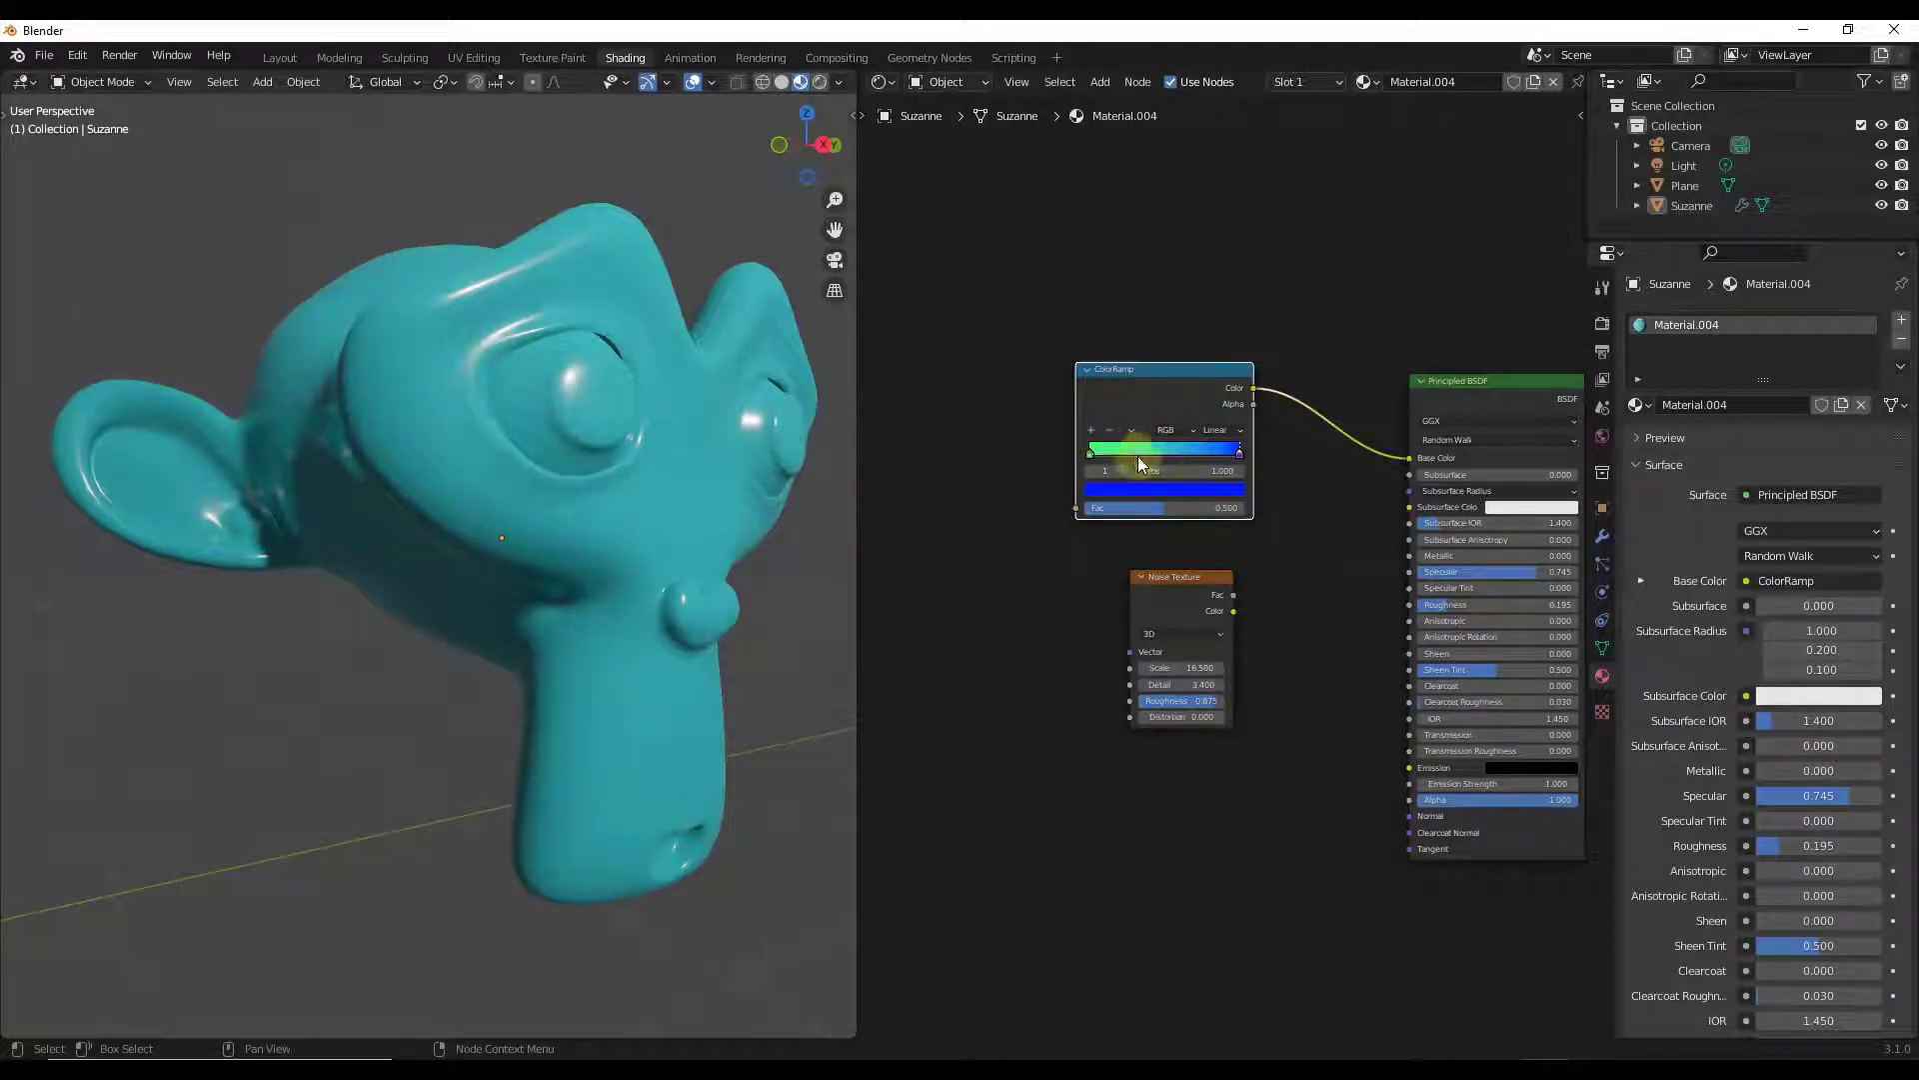
Step: Slide the blue stop toward the middle and feed the Noise Texture Fac into the ColorRamp Fac
{"action": "scroll", "coordinate": [1150, 460], "scroll_direction": "up", "scroll_amount": 4}
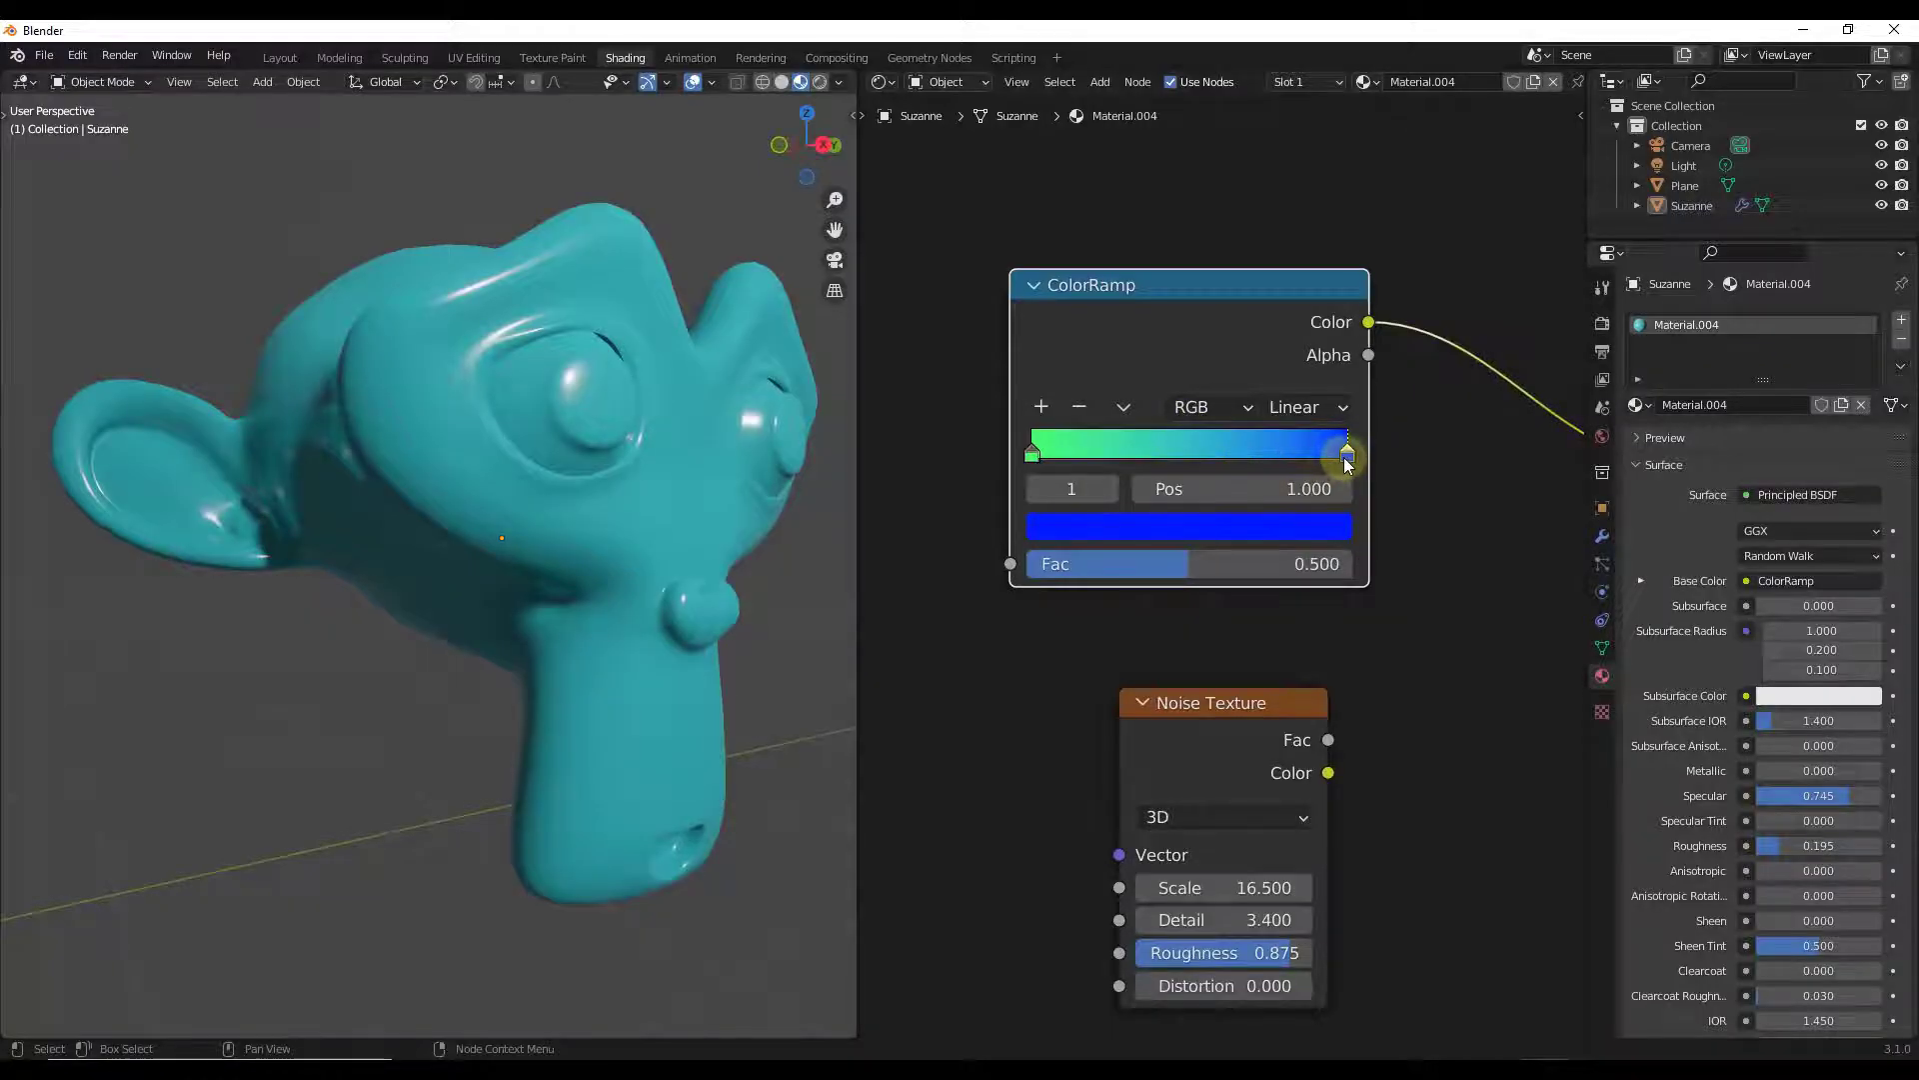
{"action": "mouse_move", "coordinate": [1346, 452]}
{"action": "left_mouse_down"}
{"action": "mouse_move", "coordinate": [1209, 450]}
{"action": "mouse_move", "coordinate": [1354, 455]}
{"action": "left_mouse_up"}
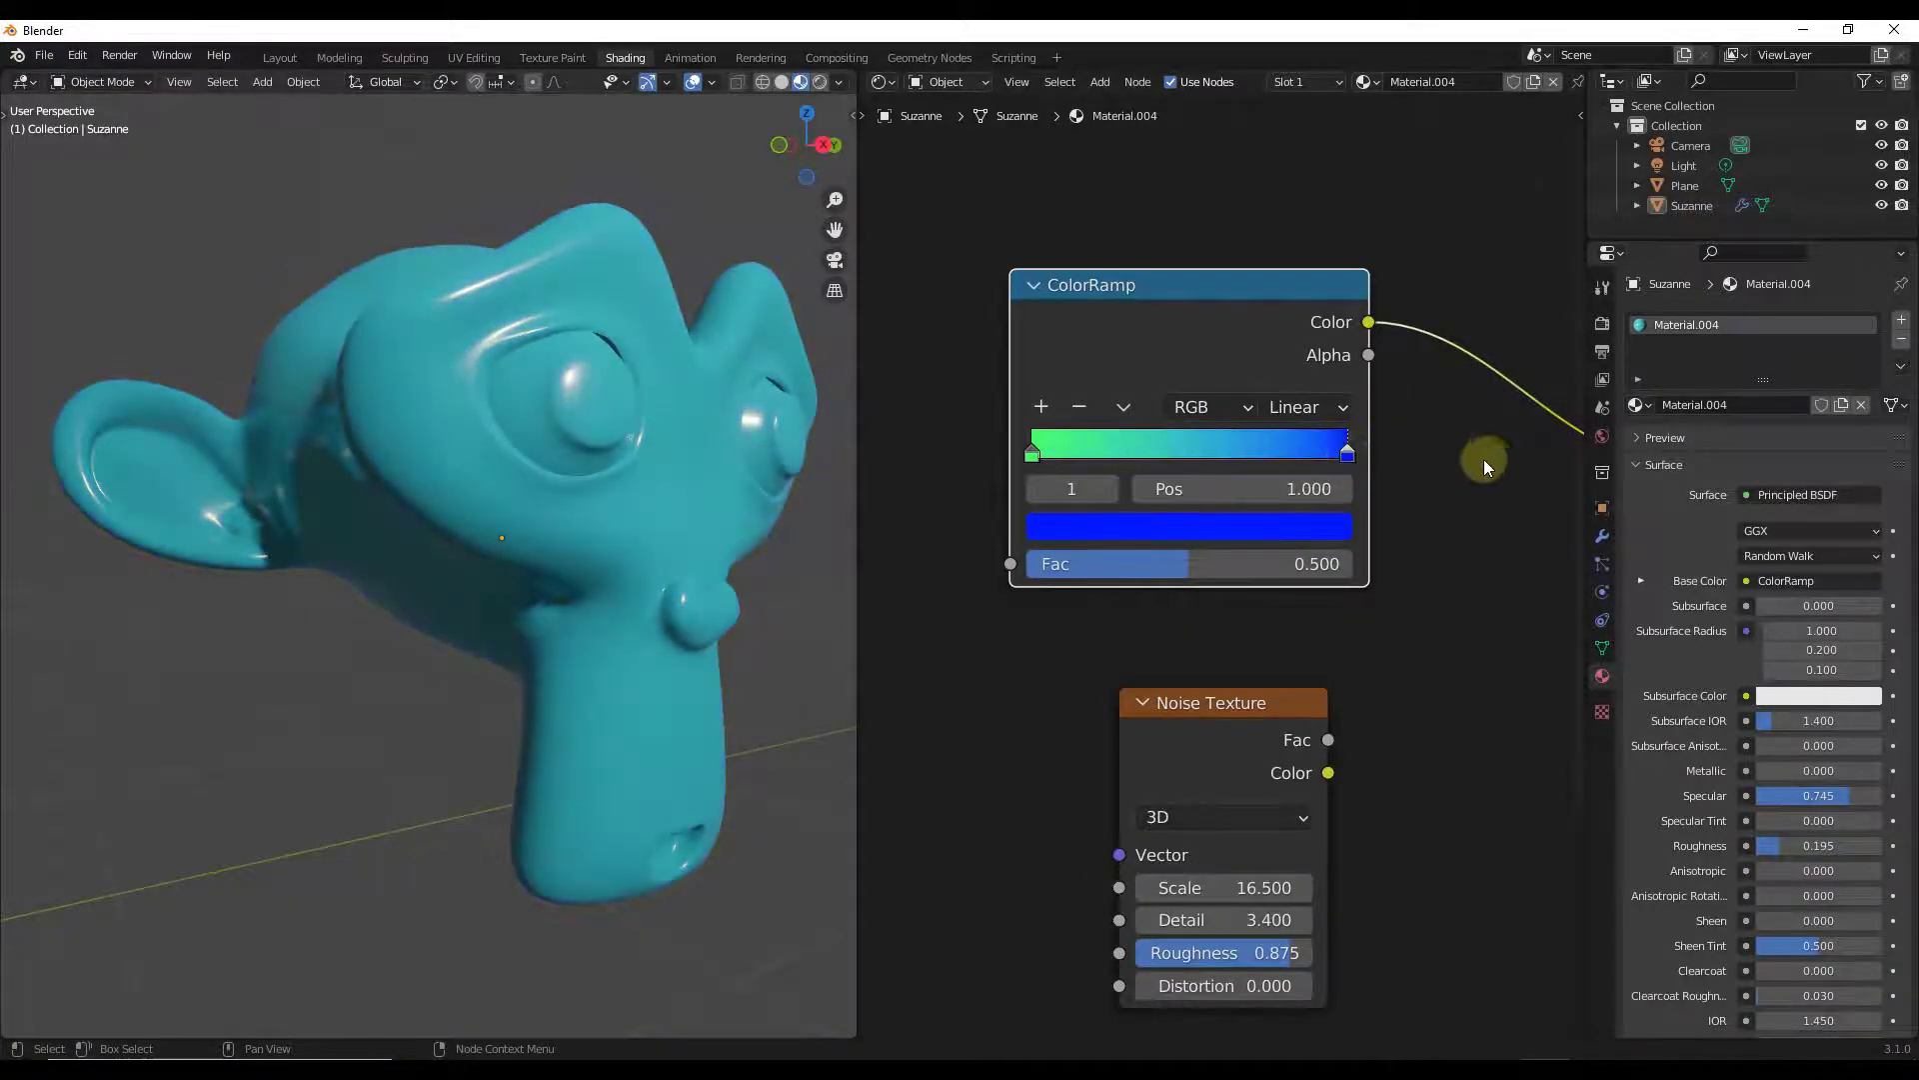
{"action": "scroll", "coordinate": [1466, 458], "scroll_direction": "down", "scroll_amount": 4}
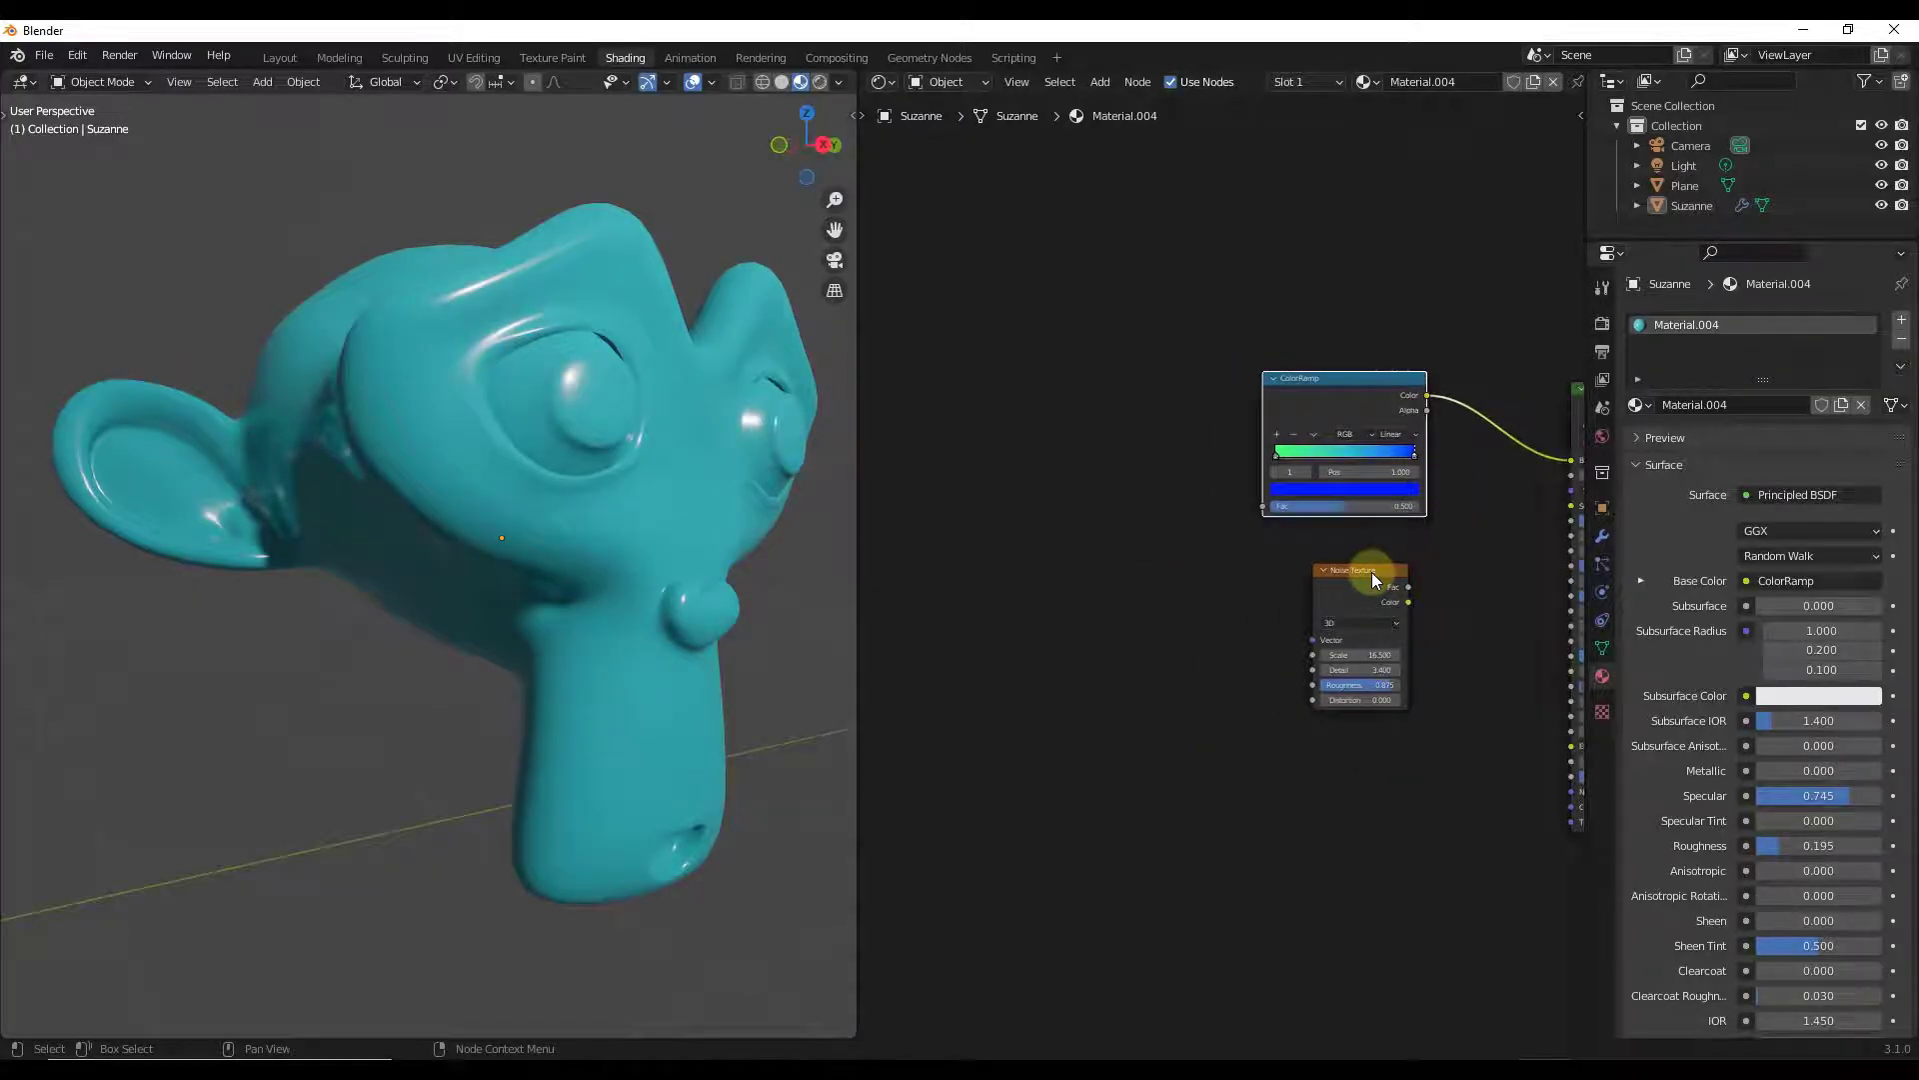
{"action": "left_click_drag", "start_coordinate": [1371, 572], "coordinate": [1061, 411]}
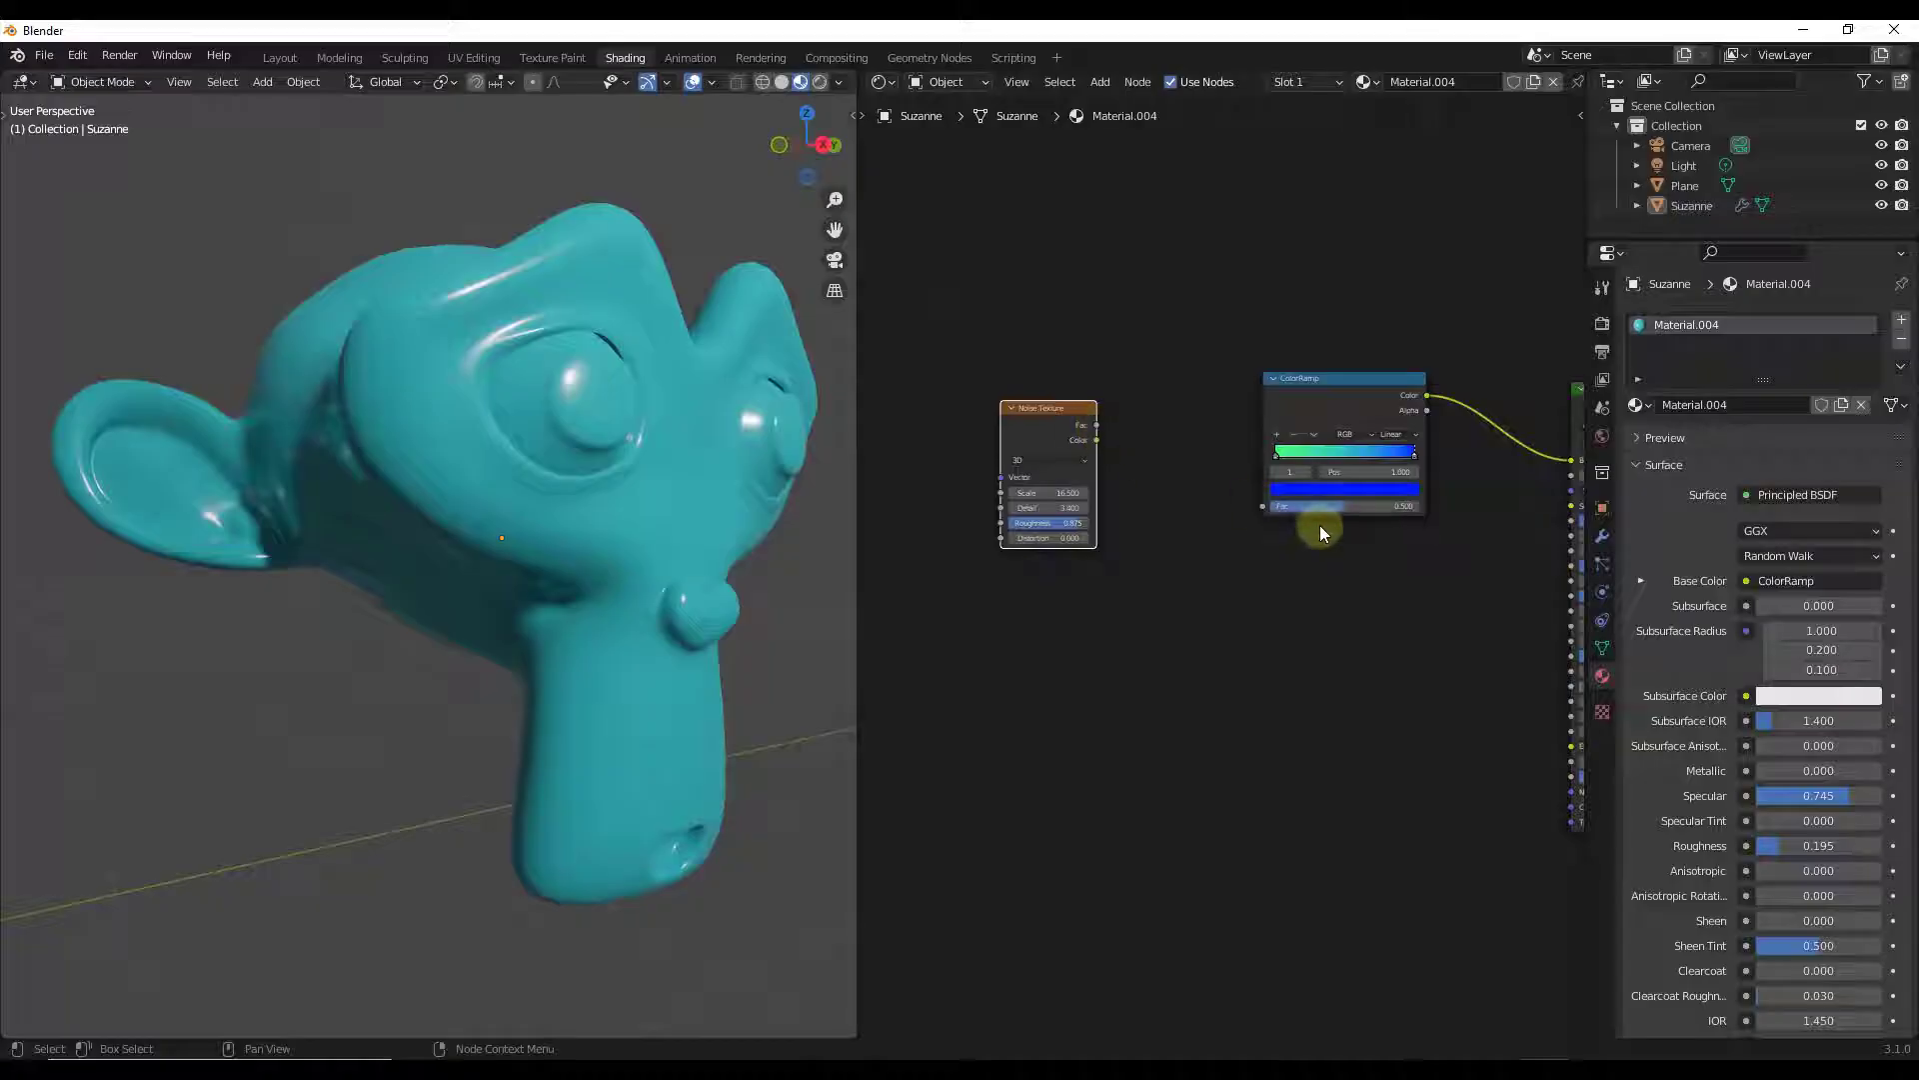
{"action": "left_click_drag", "start_coordinate": [1095, 425], "coordinate": [1264, 508]}
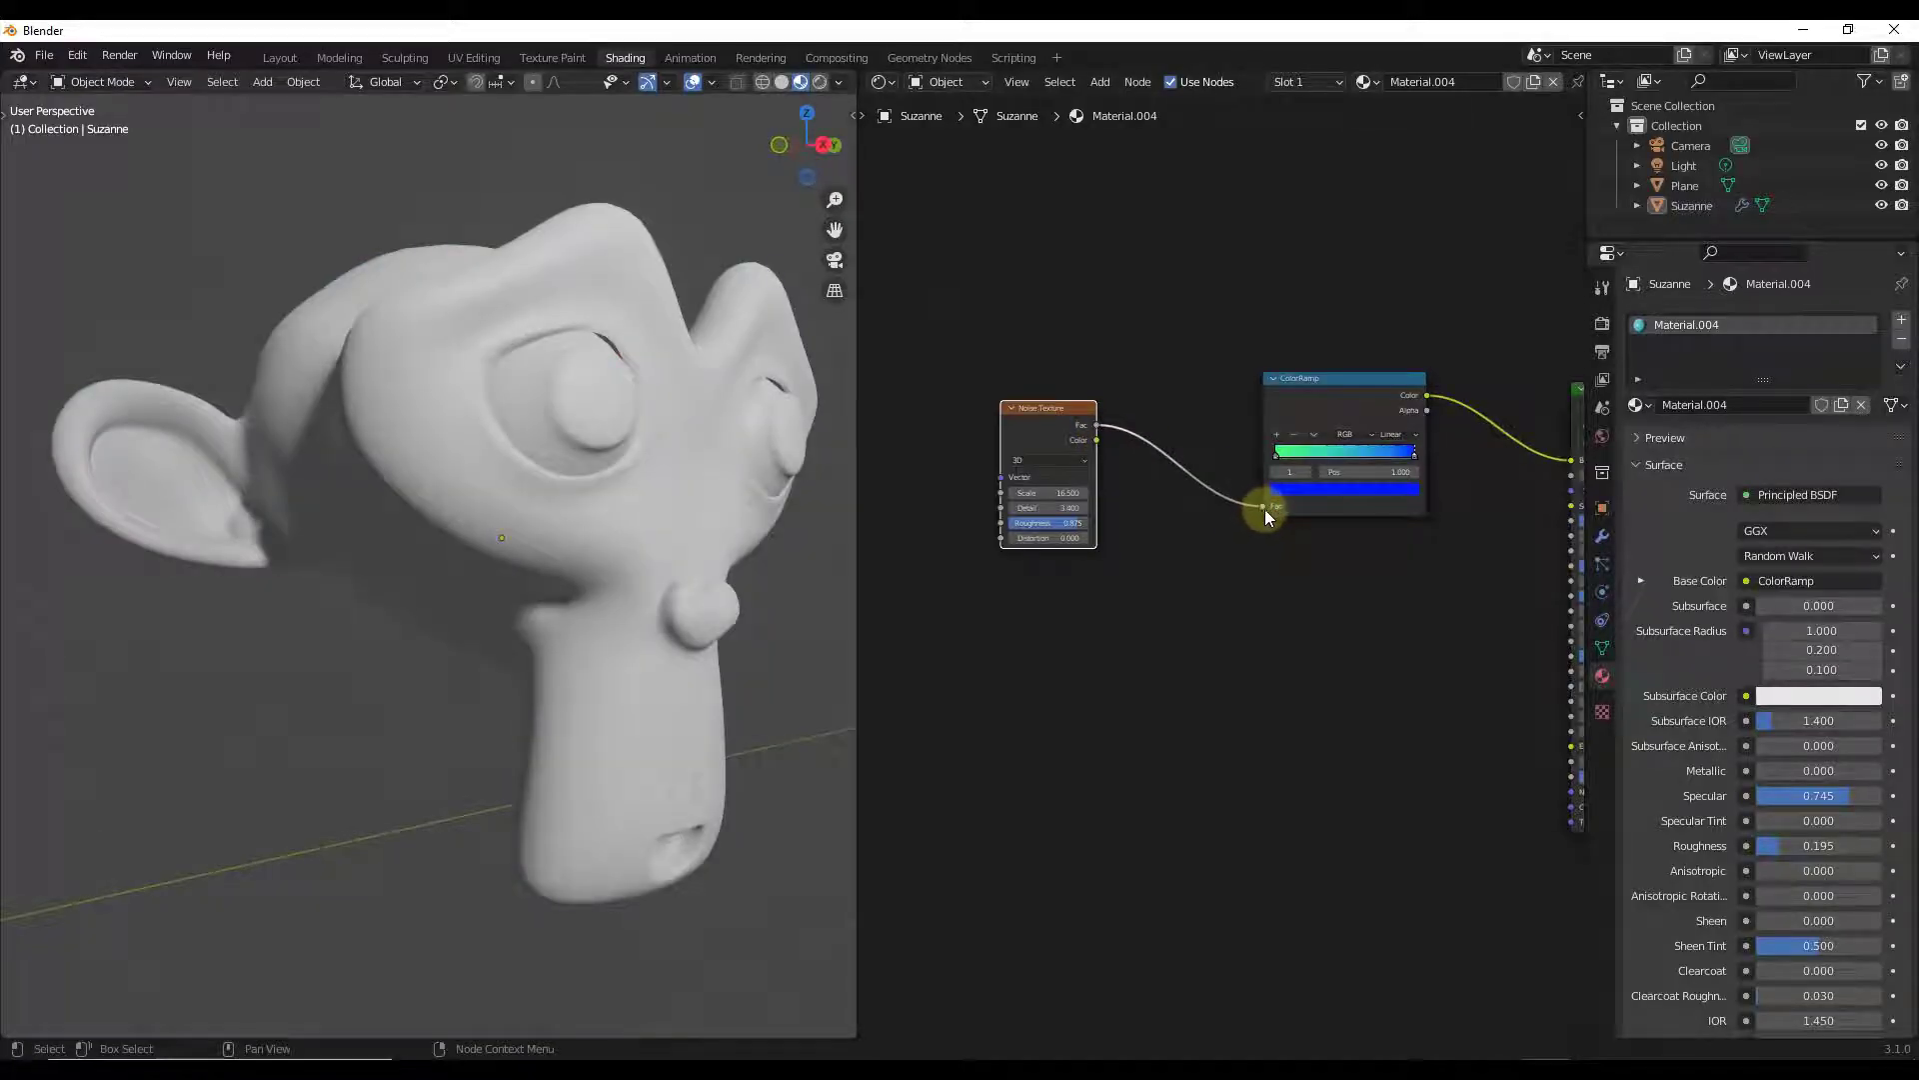
Step: Lower the Noise Texture Scale from 16.500 to about 6 for larger mottled patches on Suzanne
{"action": "middle_click_drag", "start_coordinate": [554, 422], "coordinate": [396, 388]}
{"action": "scroll", "coordinate": [428, 368], "scroll_direction": "down", "scroll_amount": 4}
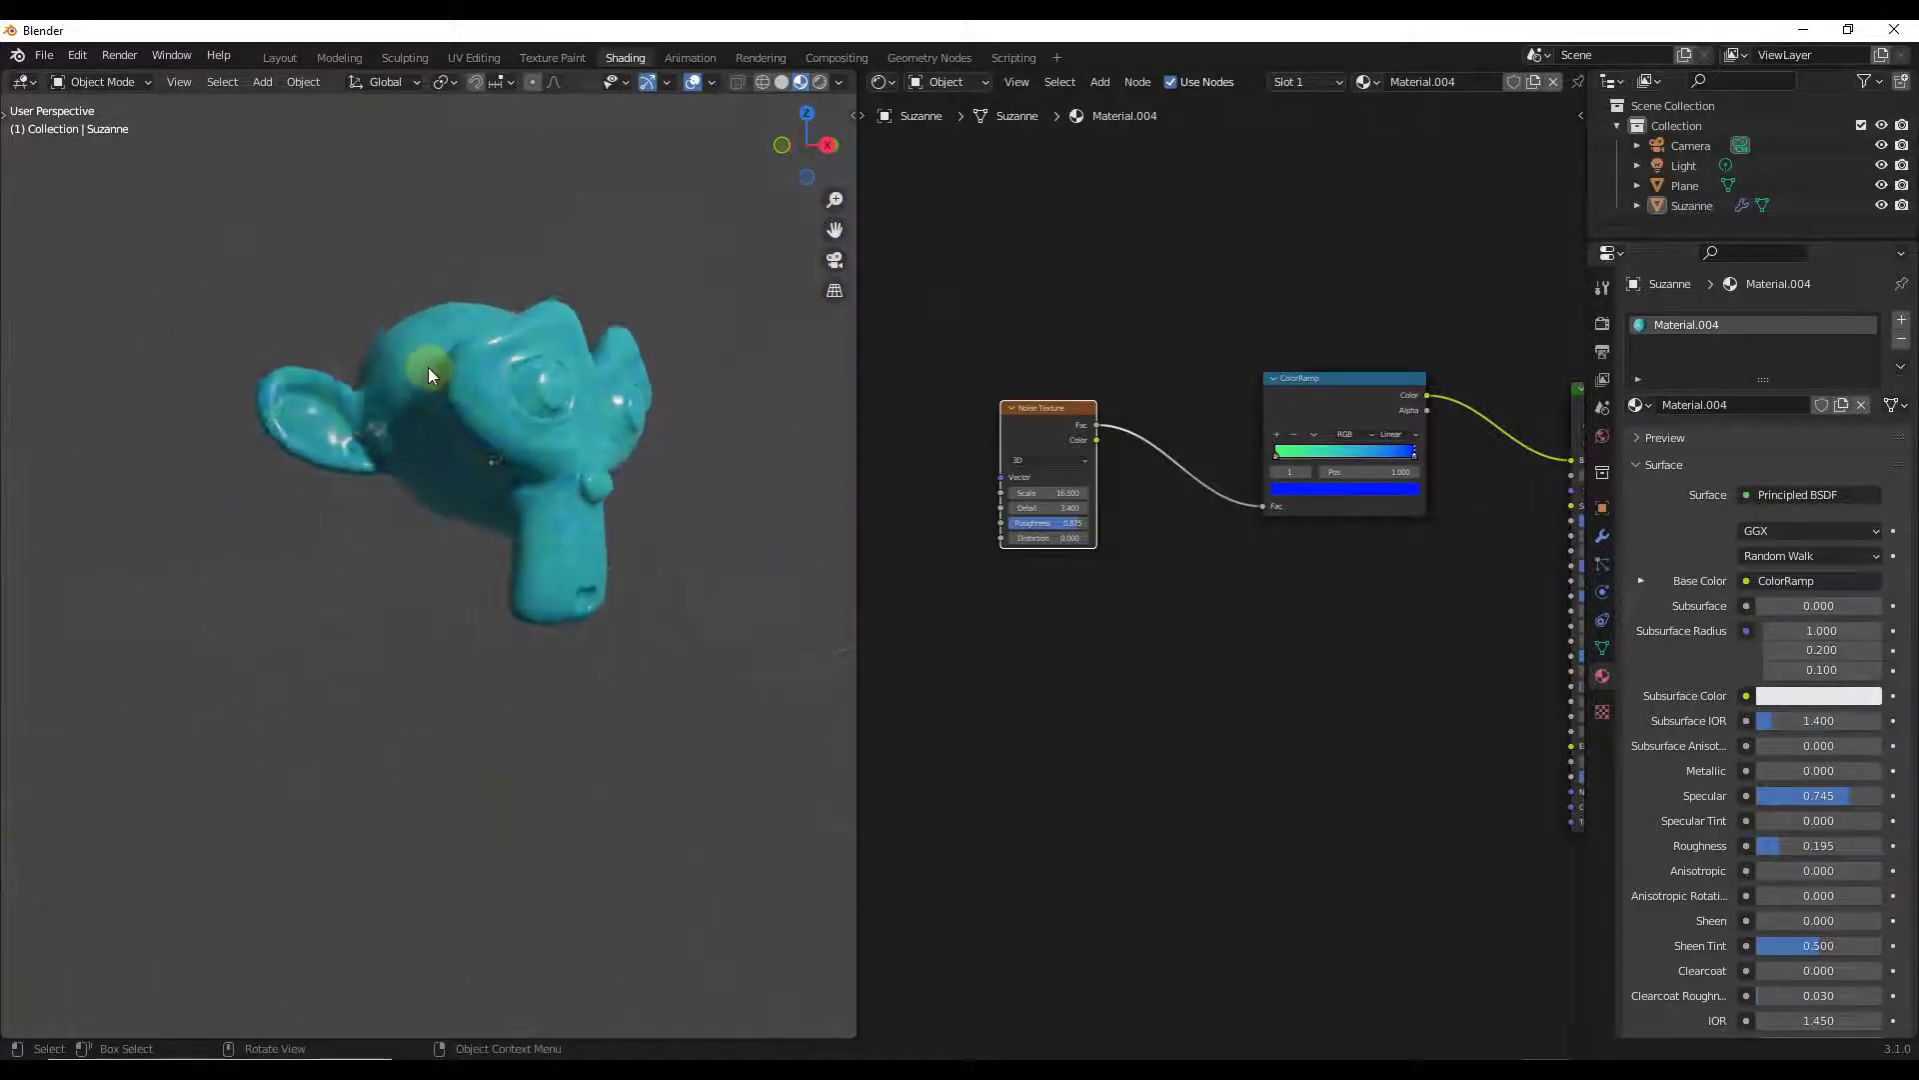
{"action": "scroll", "coordinate": [468, 374], "scroll_direction": "up", "scroll_amount": 7}
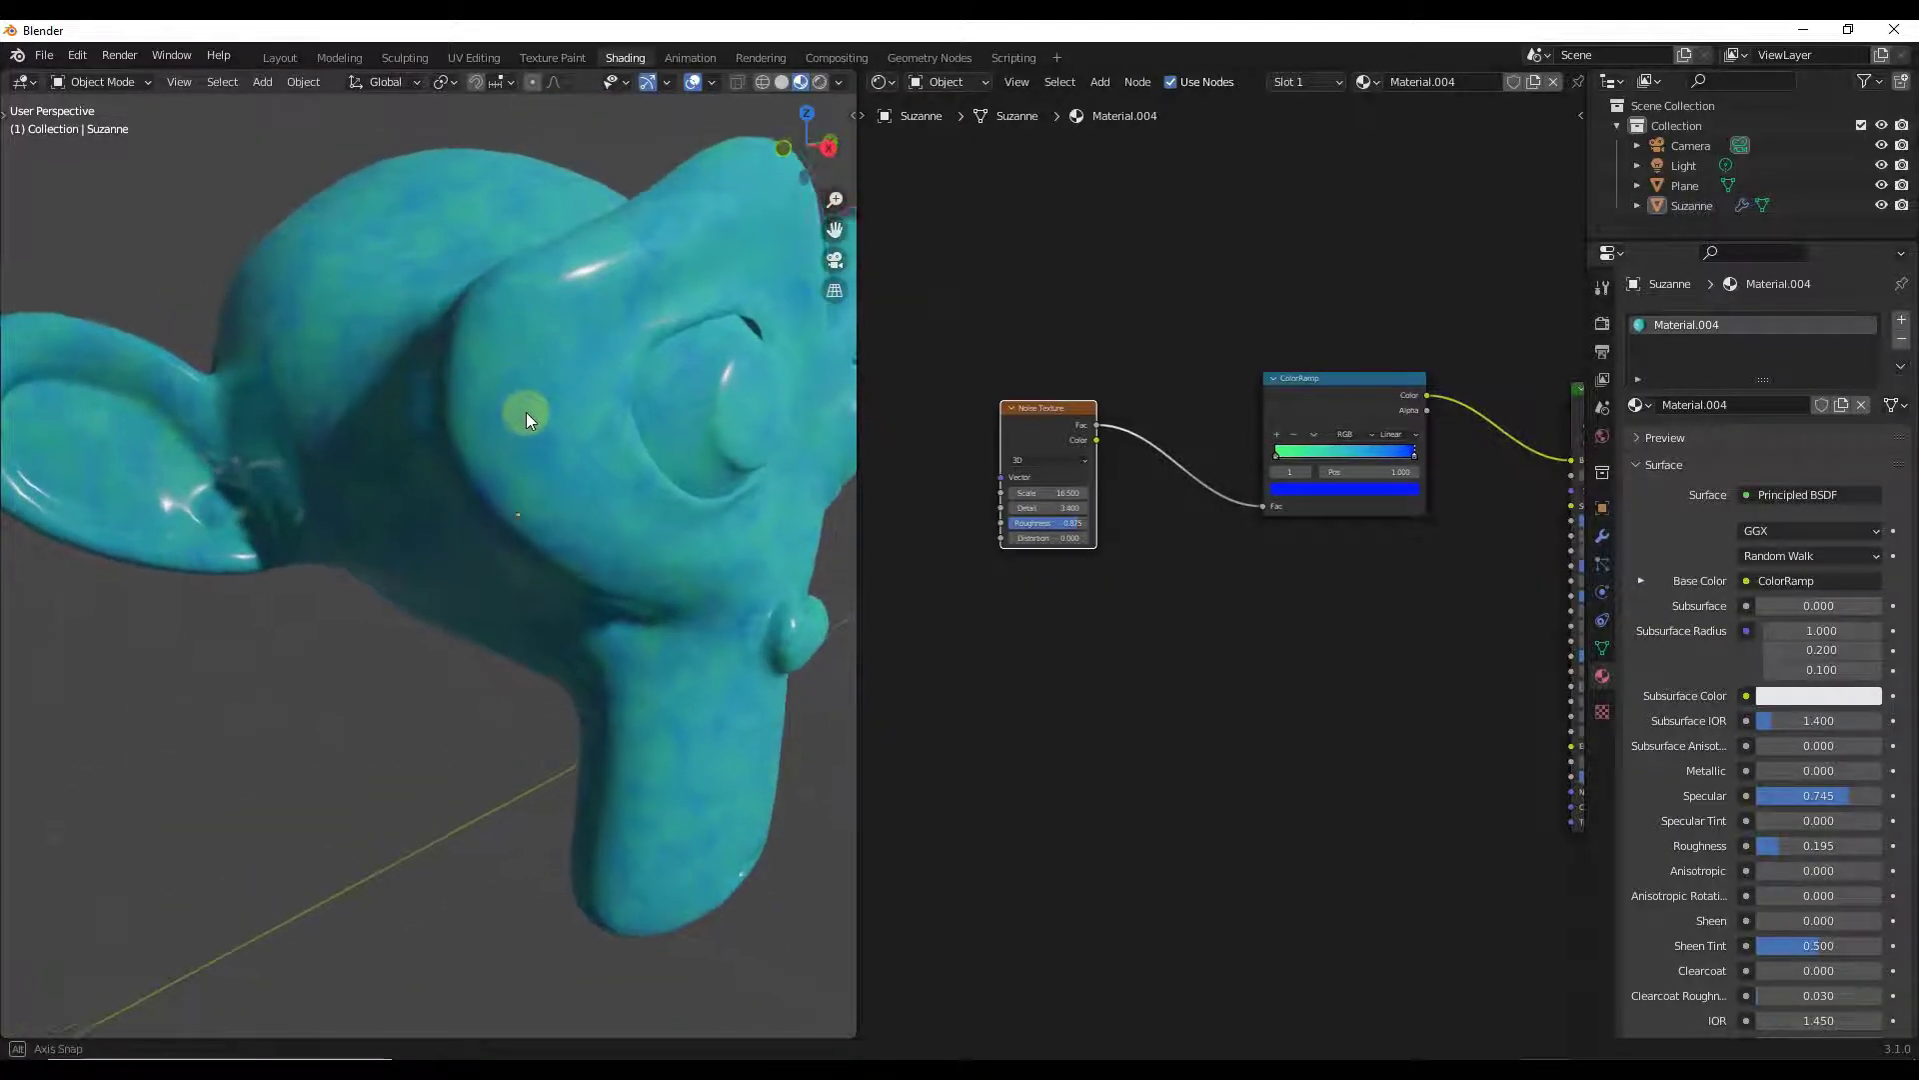
{"action": "middle_click_drag", "start_coordinate": [526, 412], "coordinate": [785, 450]}
{"action": "left_click_drag", "start_coordinate": [1034, 491], "coordinate": [957, 493]}
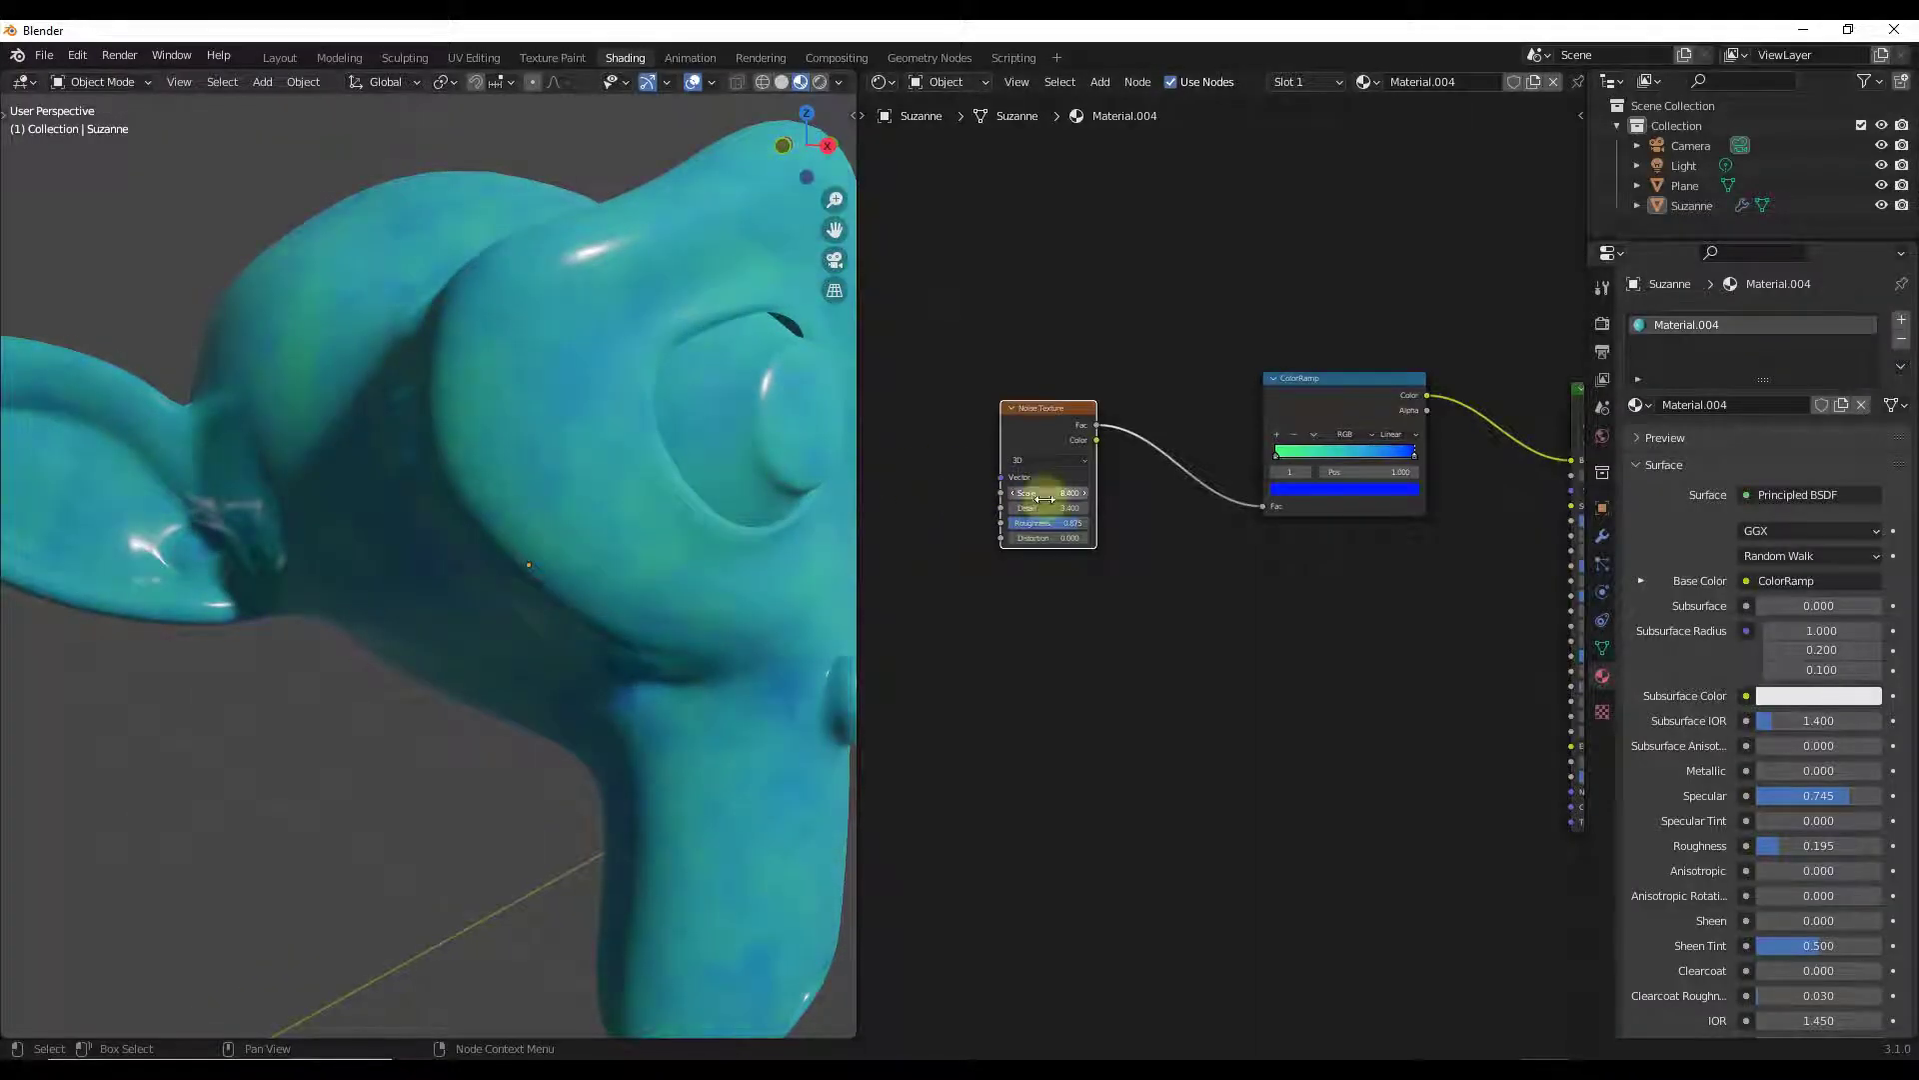
{"action": "scroll", "coordinate": [483, 442], "scroll_direction": "down", "scroll_amount": 6}
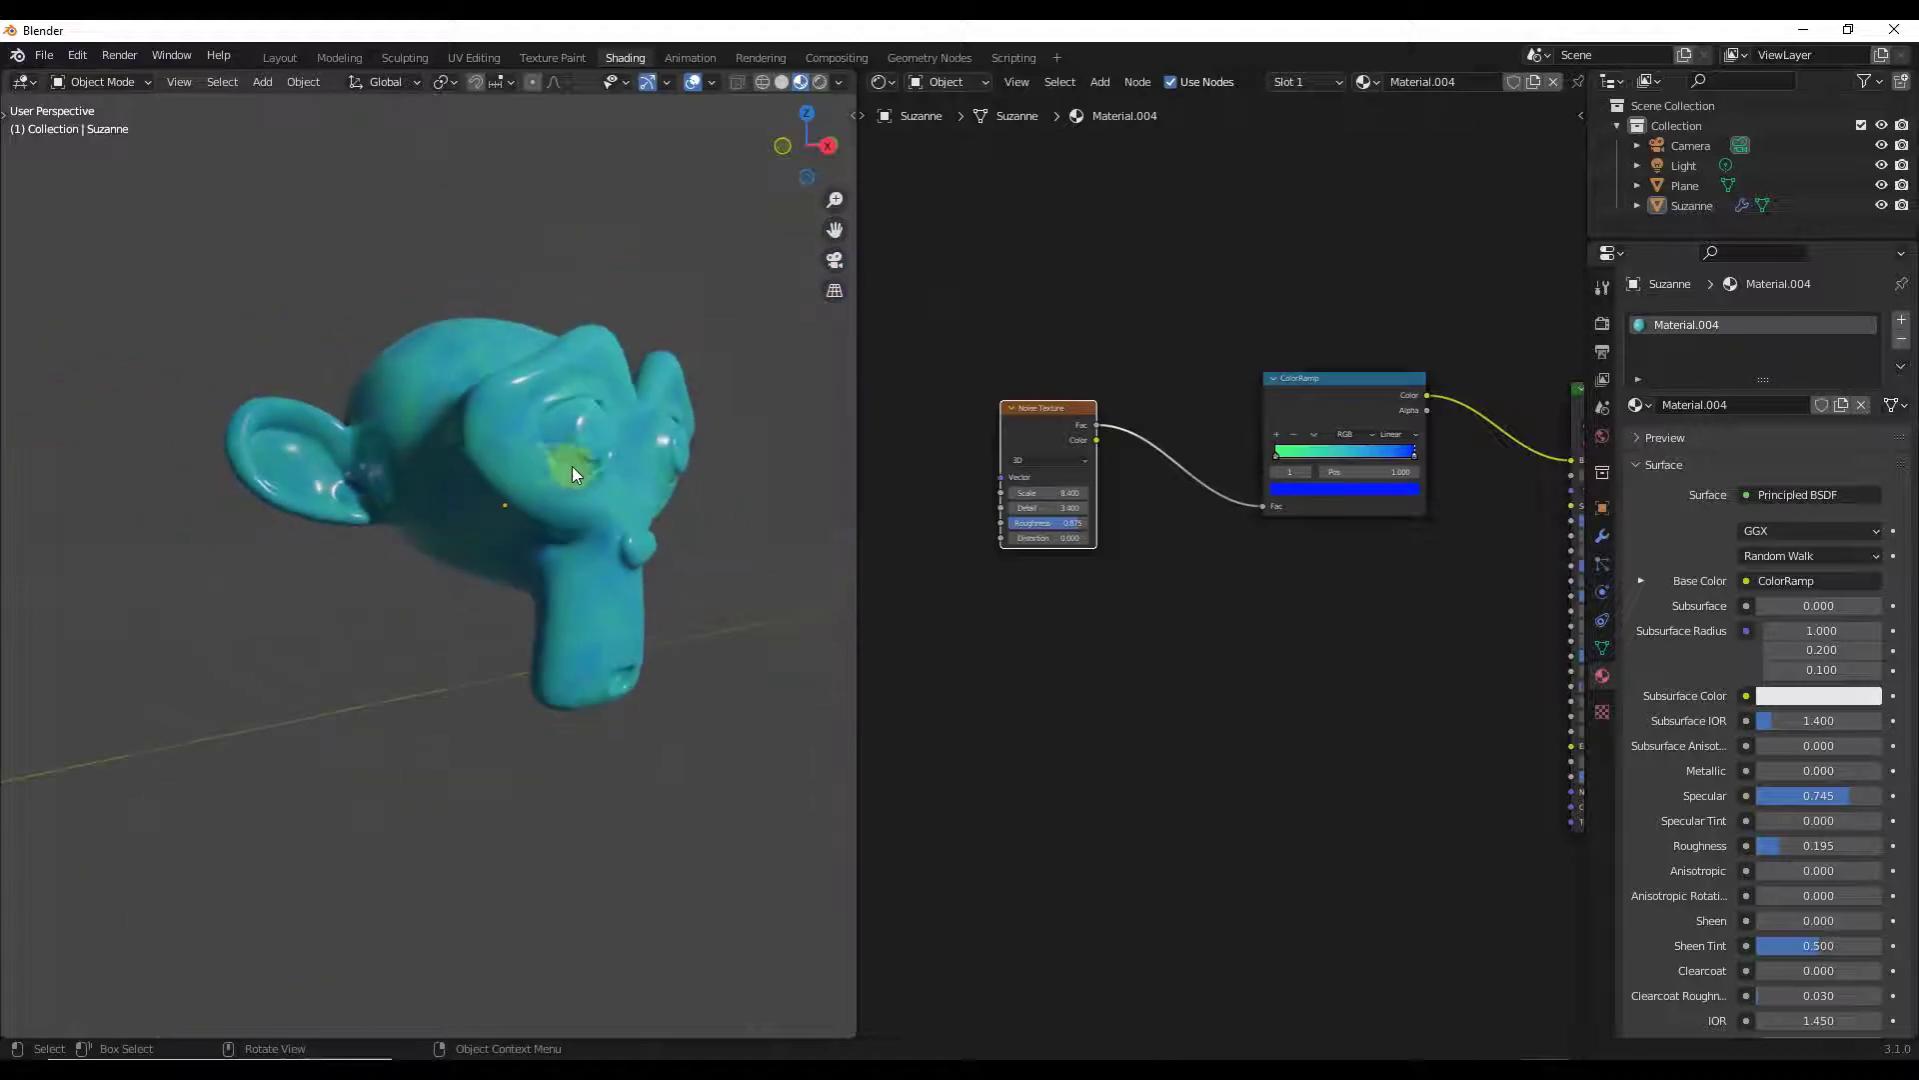
{"action": "mouse_move", "coordinate": [571, 466]}
{"action": "middle_mouse_down"}
{"action": "mouse_move", "coordinate": [534, 466]}
{"action": "mouse_move", "coordinate": [592, 498]}
{"action": "middle_mouse_up"}
{"action": "scroll", "coordinate": [633, 505], "scroll_direction": "up", "scroll_amount": 5}
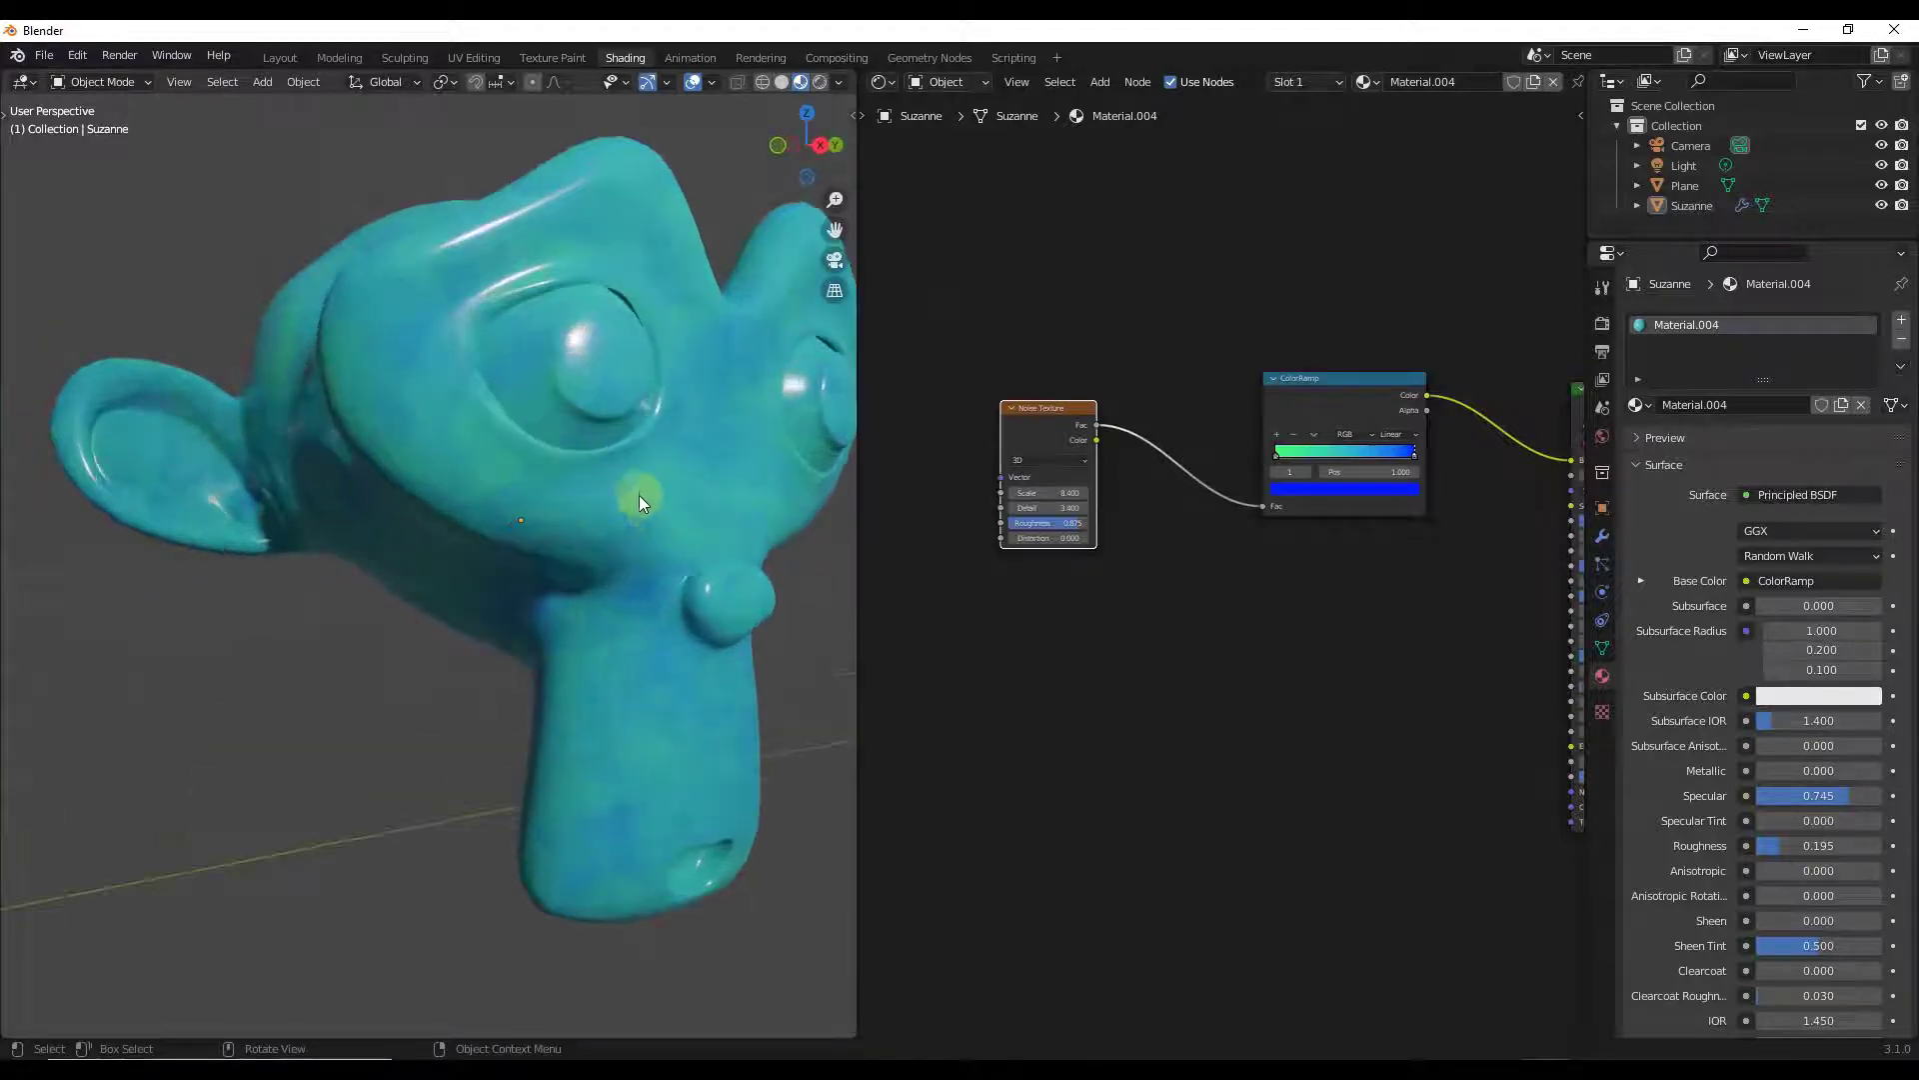
Step: Shift the ColorRamp's blue stop left to about 0.757 to make Suzanne bluer
{"action": "left_click_drag", "start_coordinate": [1413, 458], "coordinate": [1375, 457]}
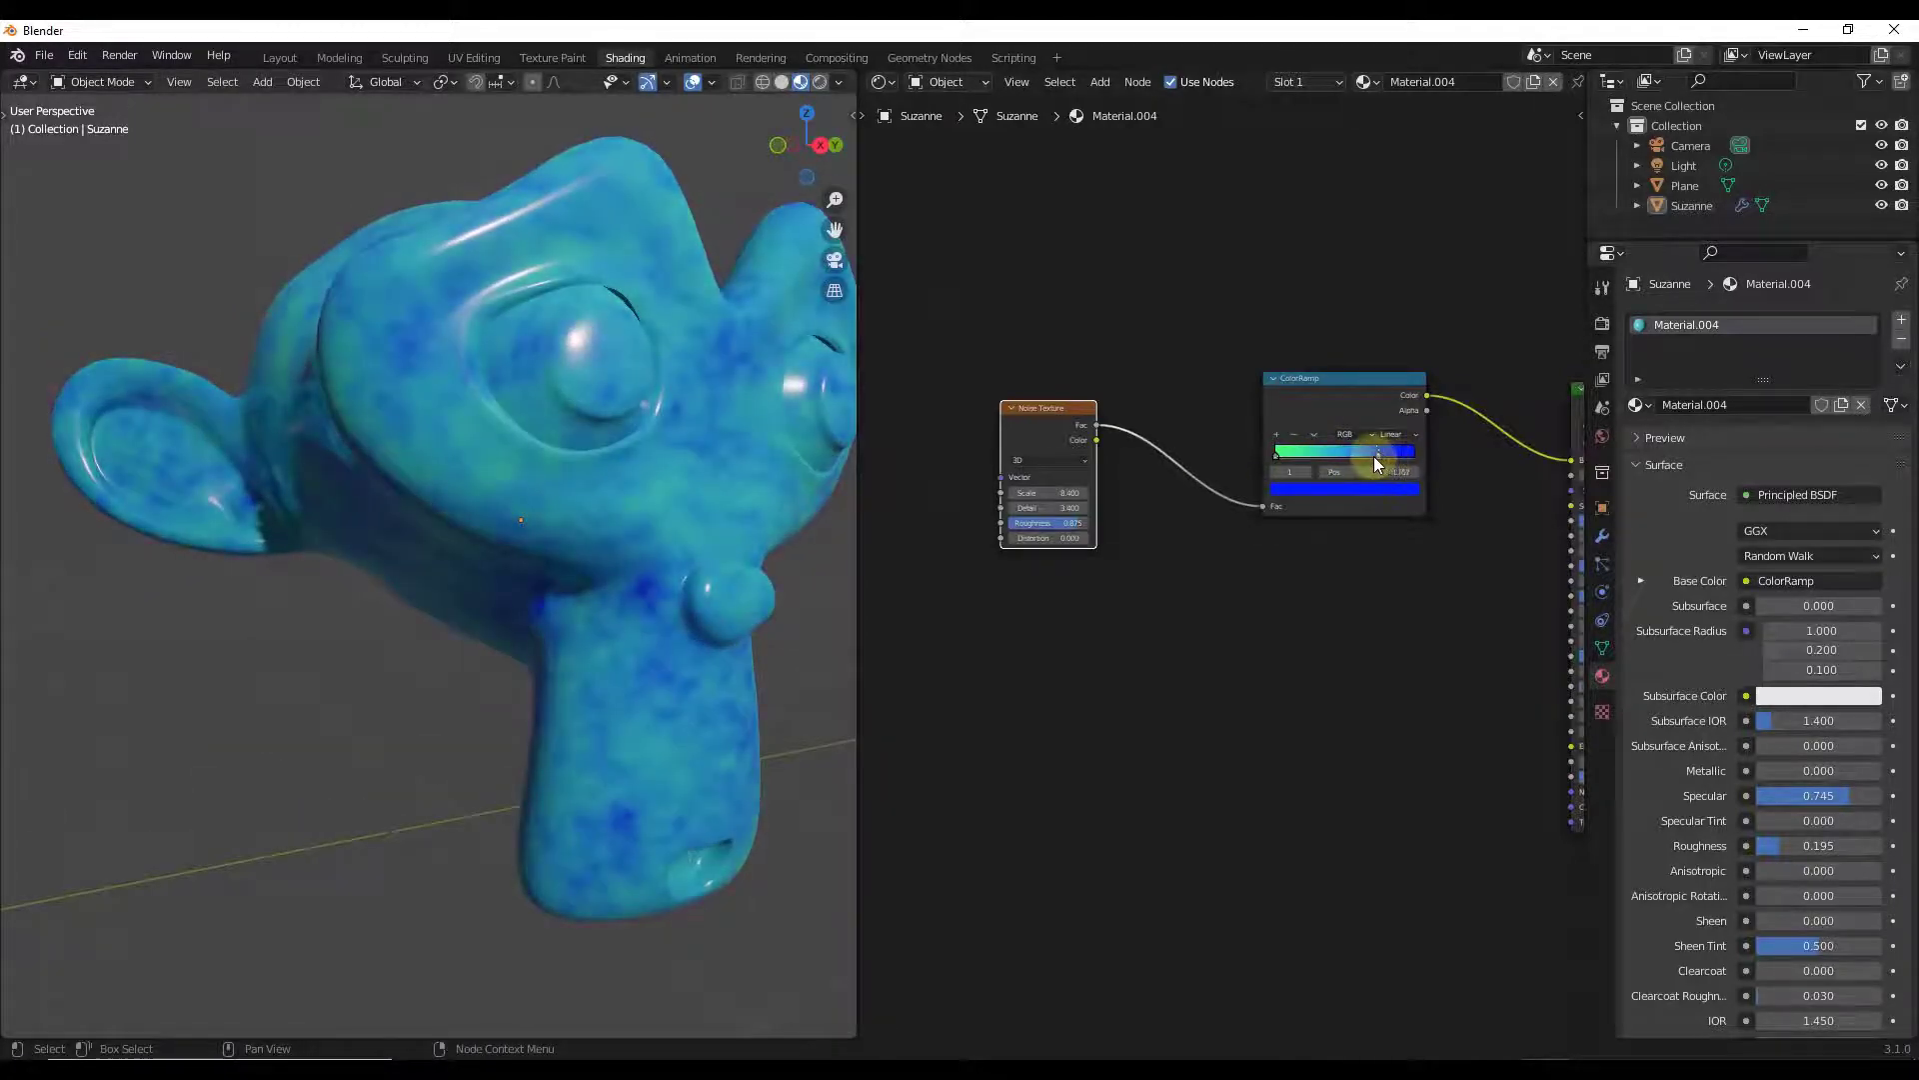
{"action": "left_click", "coordinate": [1284, 457]}
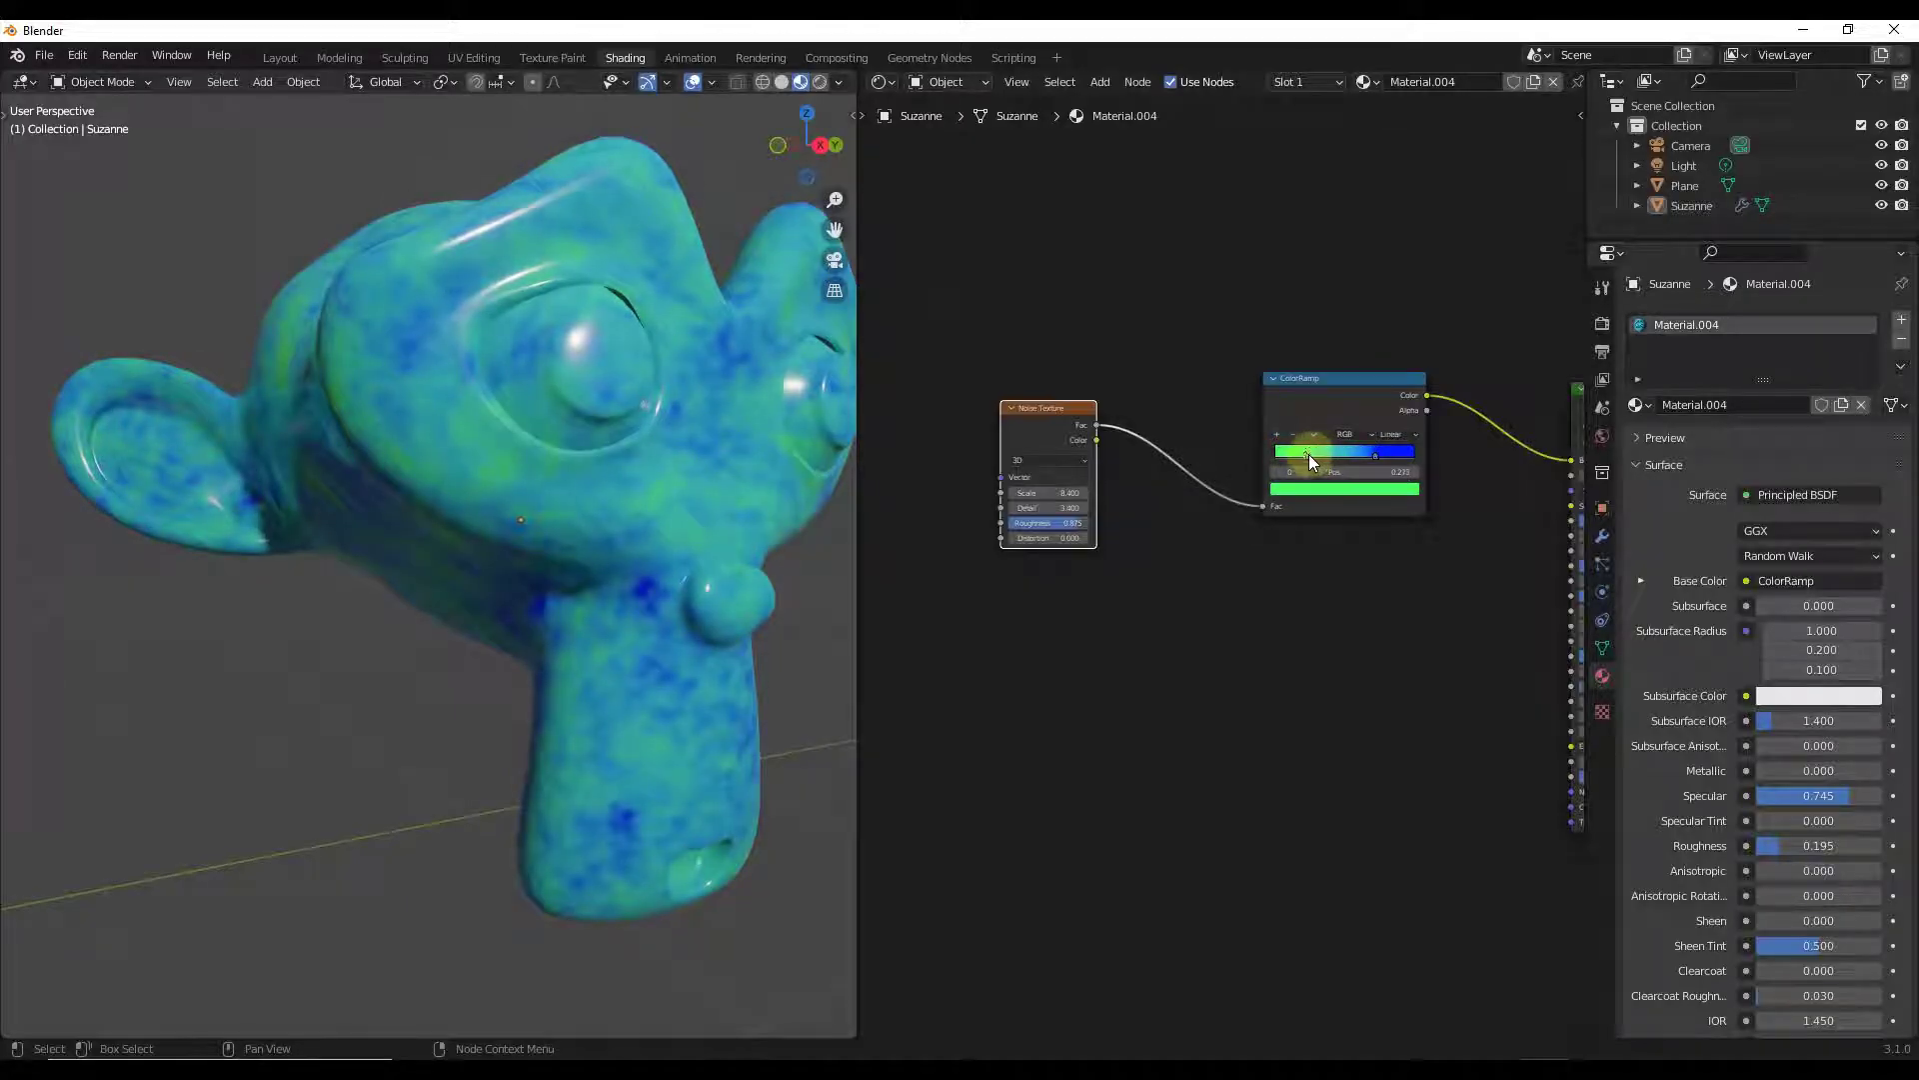
{"action": "mouse_move", "coordinate": [1375, 456]}
{"action": "left_mouse_down"}
{"action": "mouse_move", "coordinate": [1353, 457]}
{"action": "mouse_move", "coordinate": [1371, 455]}
{"action": "left_mouse_up"}
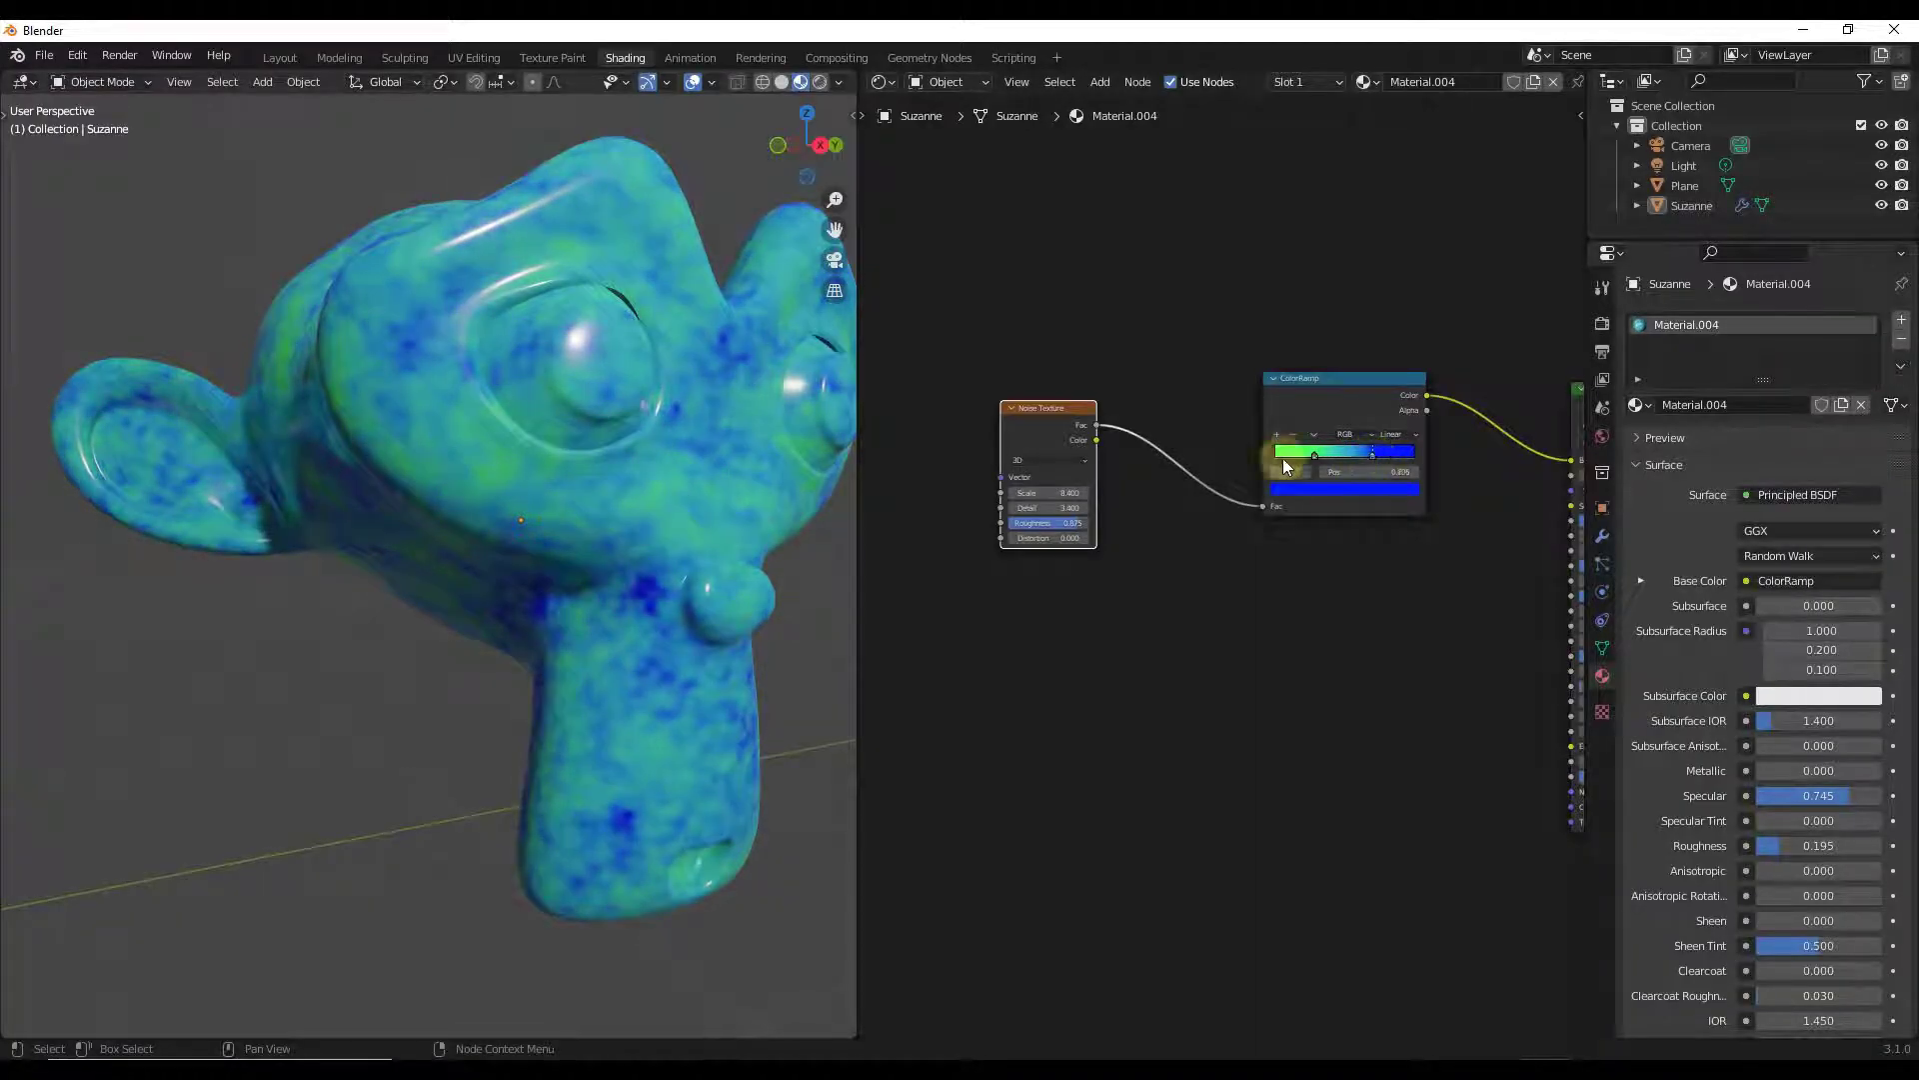
Step: Orbit and zoom around Suzanne to inspect the green-and-blue noise mottling
{"action": "middle_click_drag", "start_coordinate": [568, 372], "coordinate": [614, 471]}
{"action": "scroll", "coordinate": [549, 354], "scroll_direction": "down", "scroll_amount": 3}
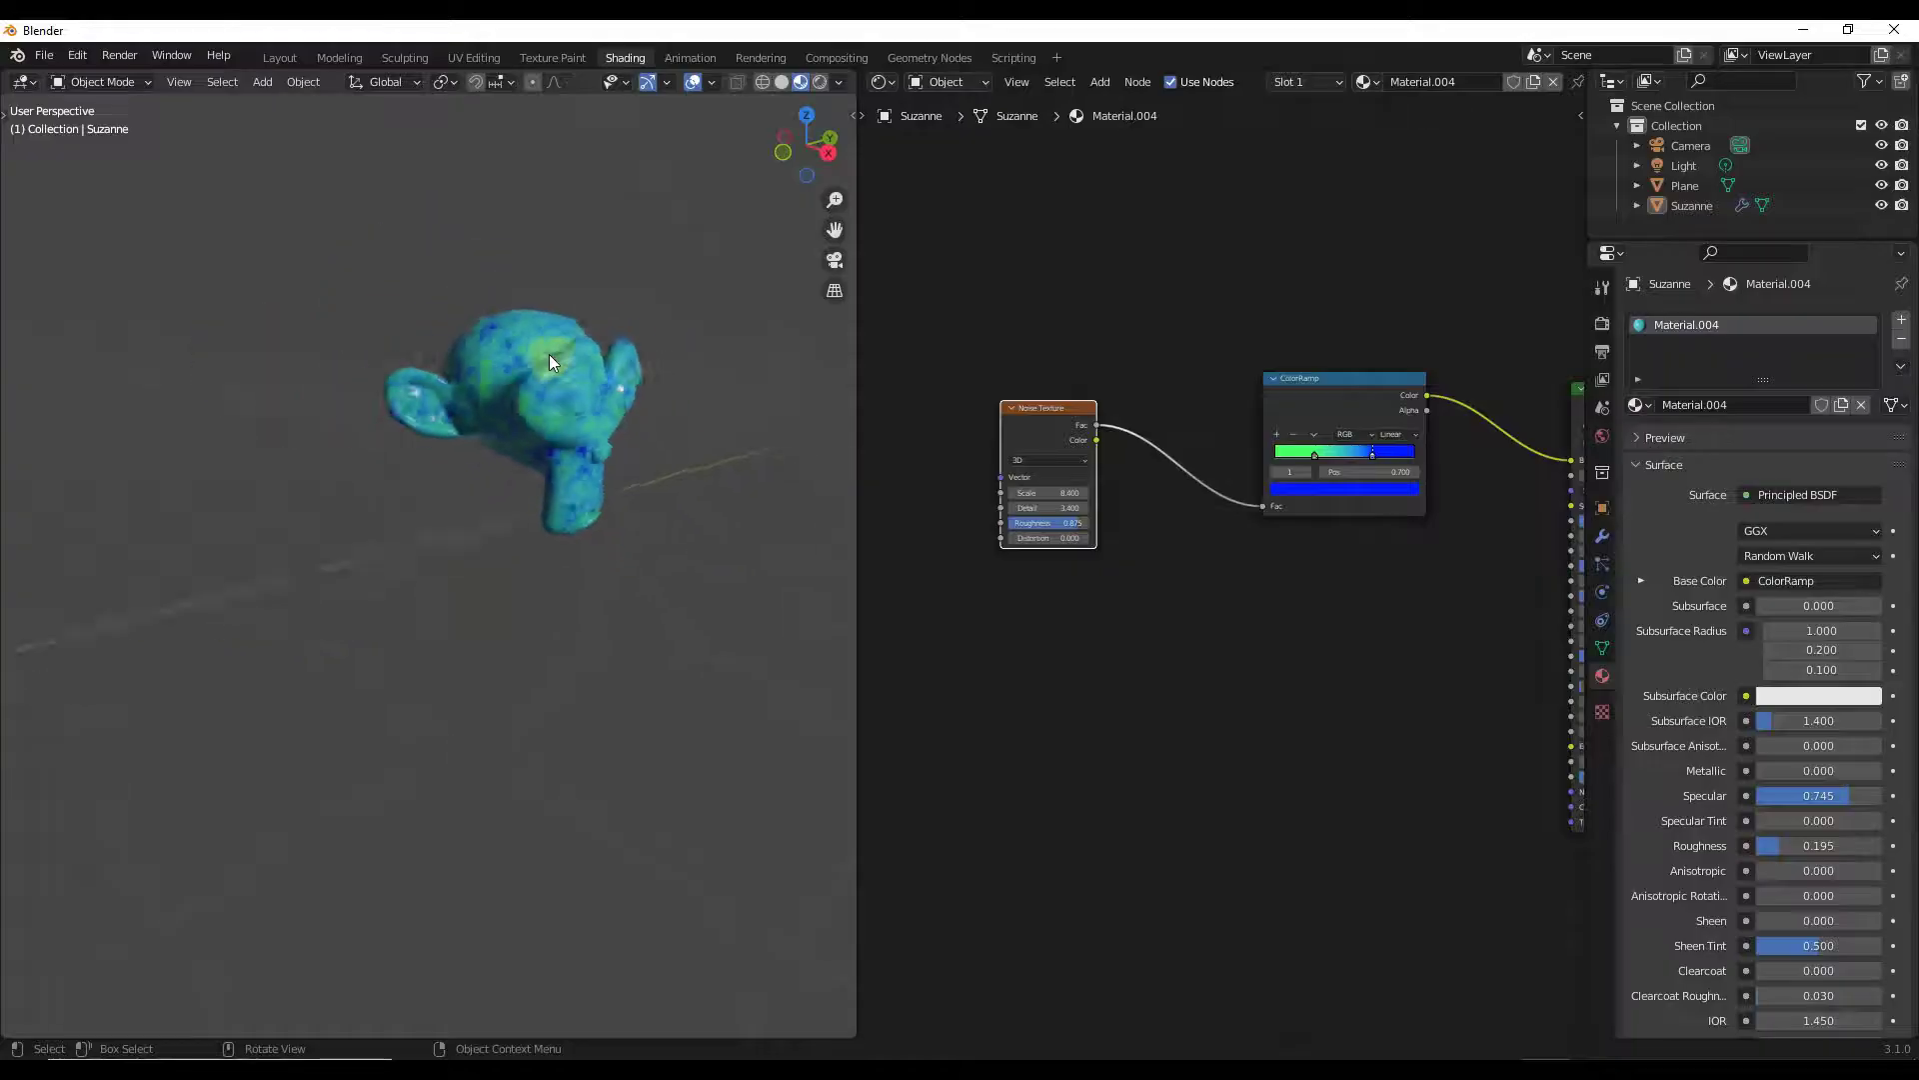
{"action": "scroll", "coordinate": [548, 368], "scroll_direction": "up", "scroll_amount": 2}
{"action": "scroll", "coordinate": [548, 368], "scroll_direction": "up", "scroll_amount": 2}
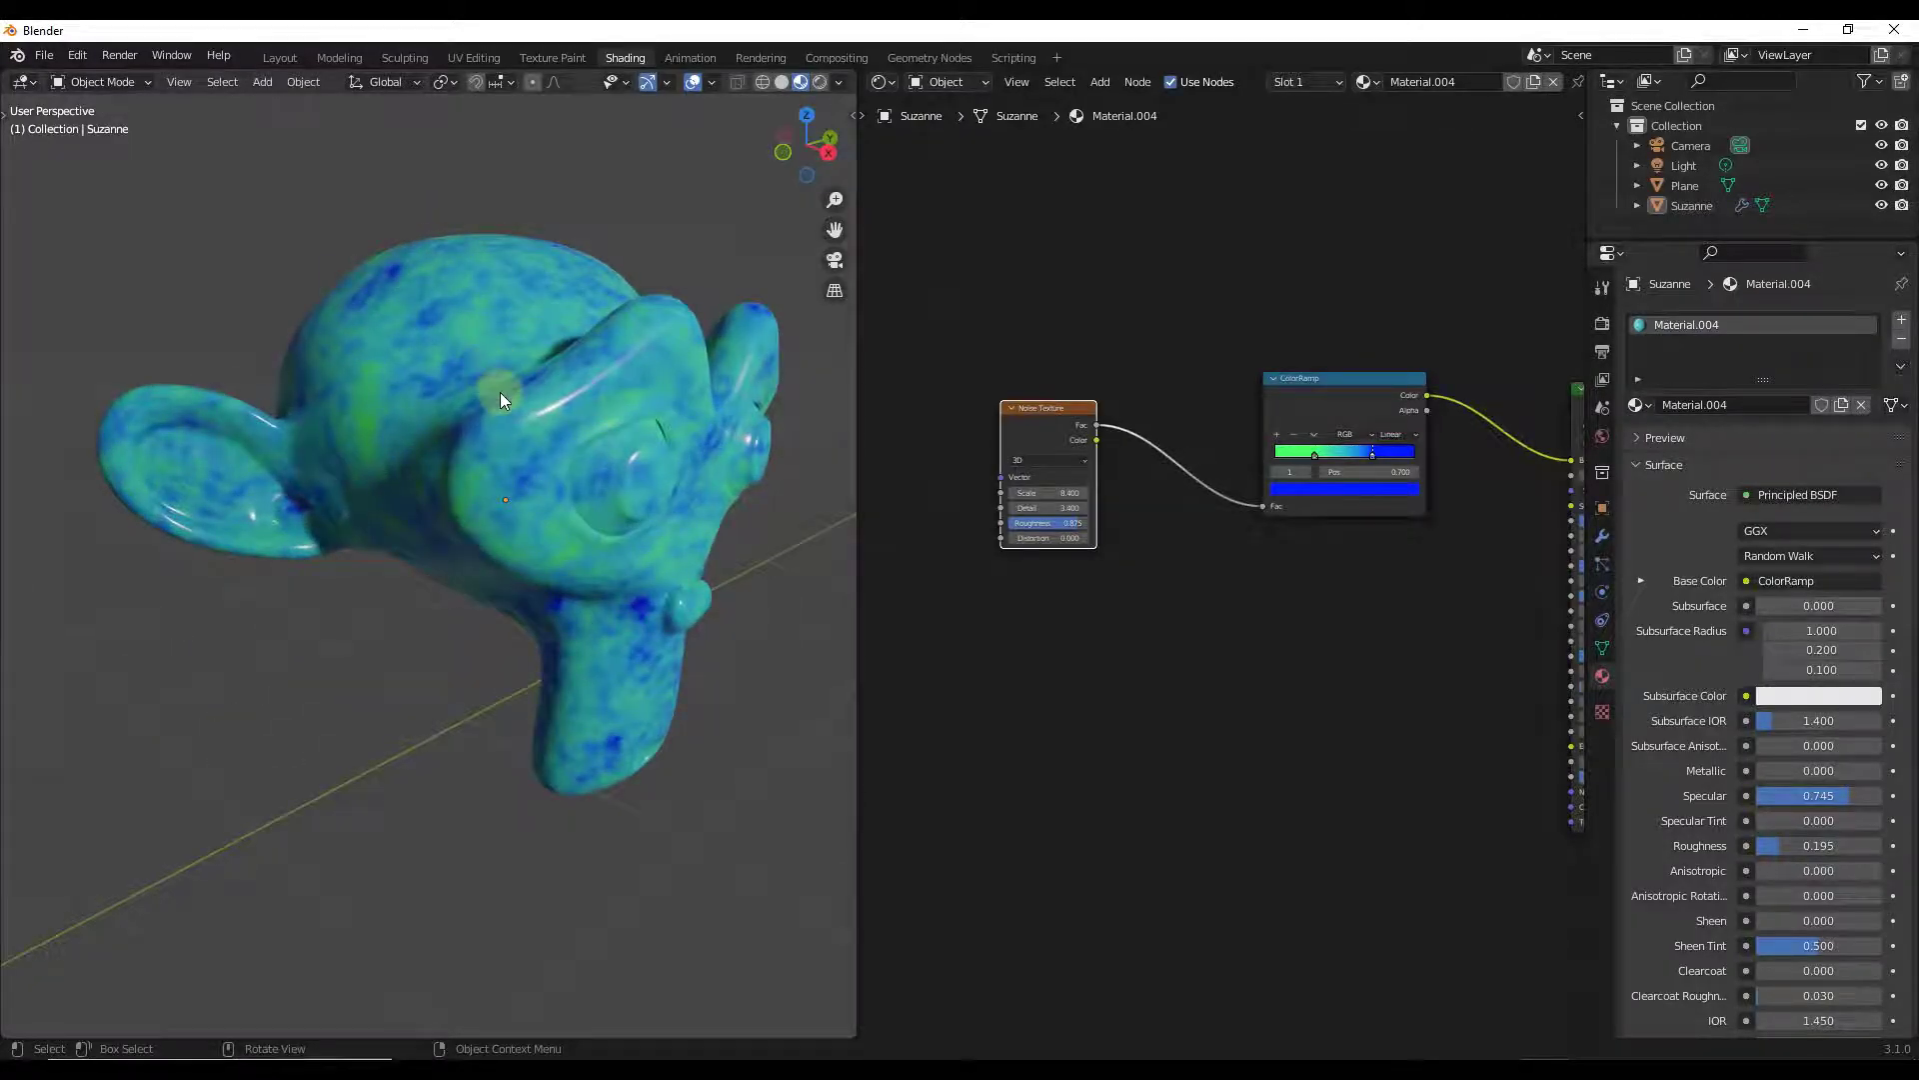
{"action": "scroll", "coordinate": [503, 402], "scroll_direction": "up", "scroll_amount": 3}
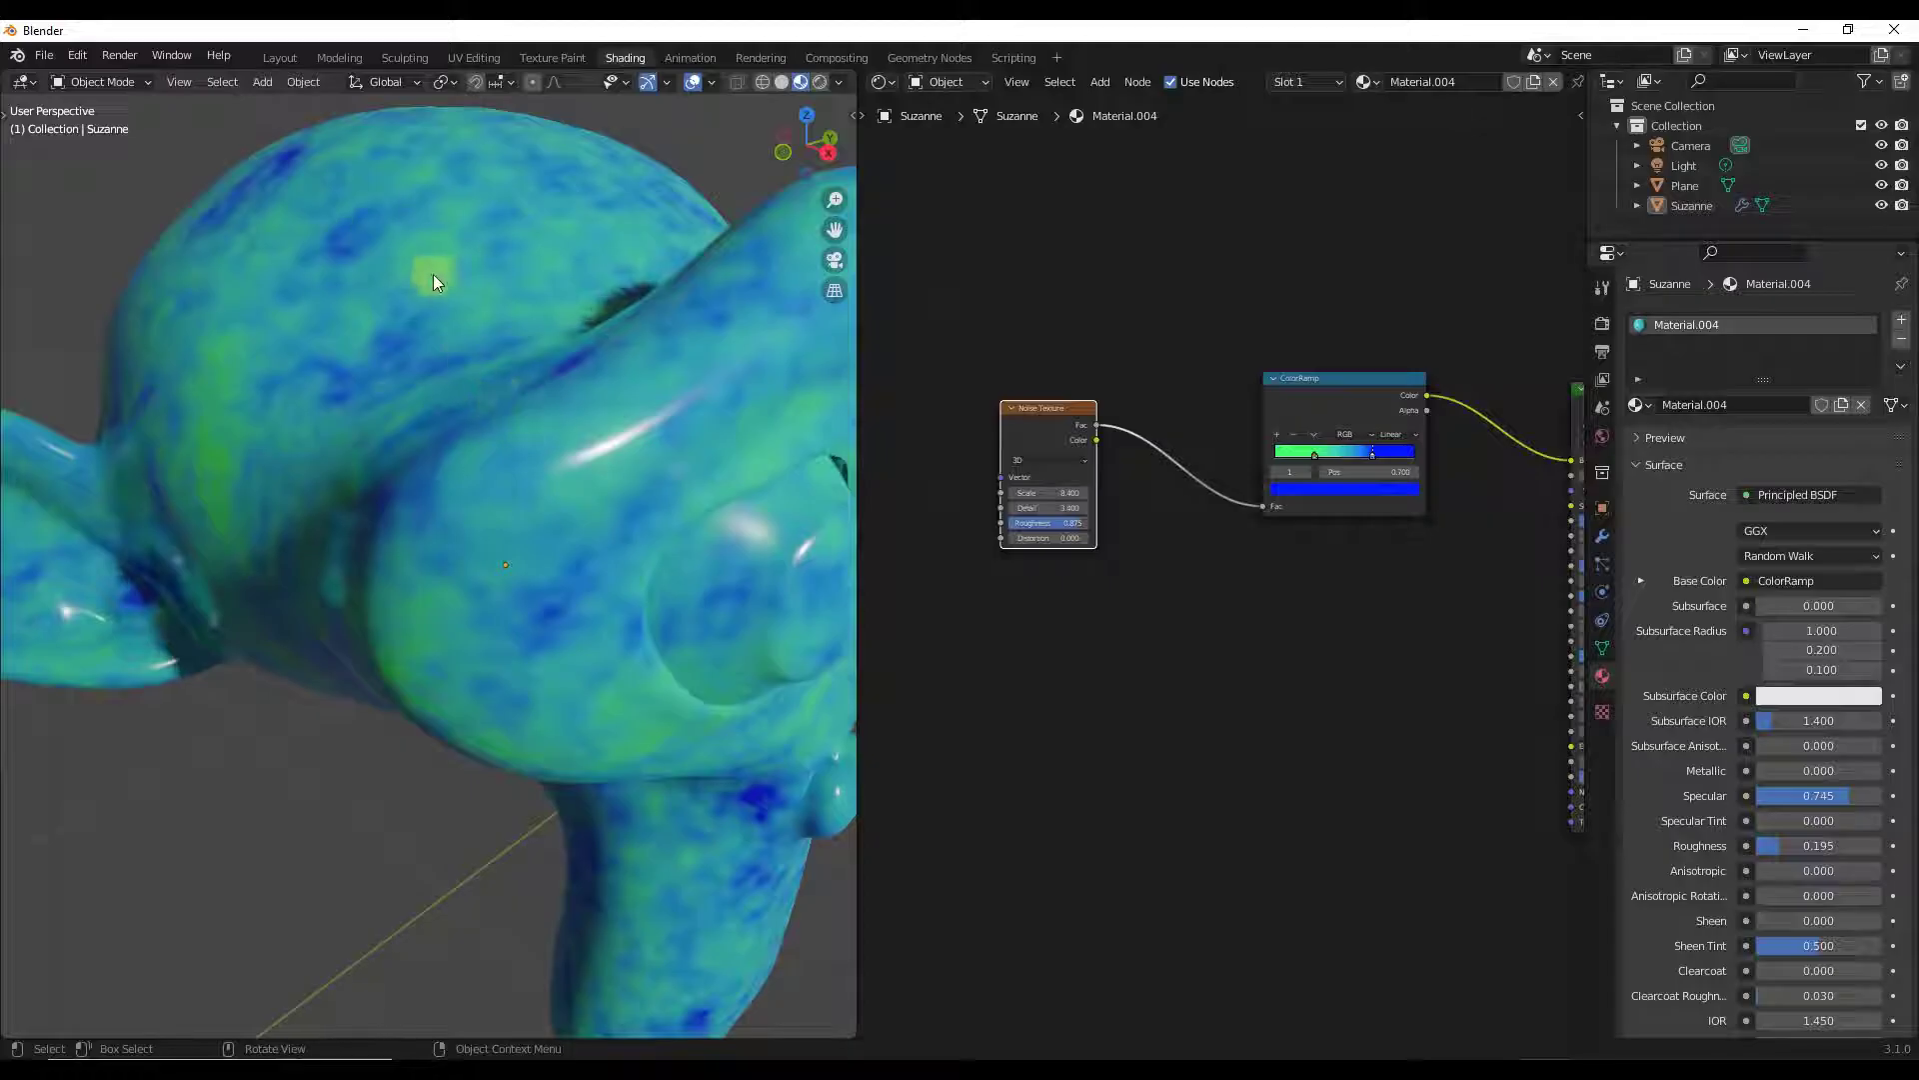
{"action": "scroll", "coordinate": [440, 262], "scroll_direction": "down", "scroll_amount": 6}
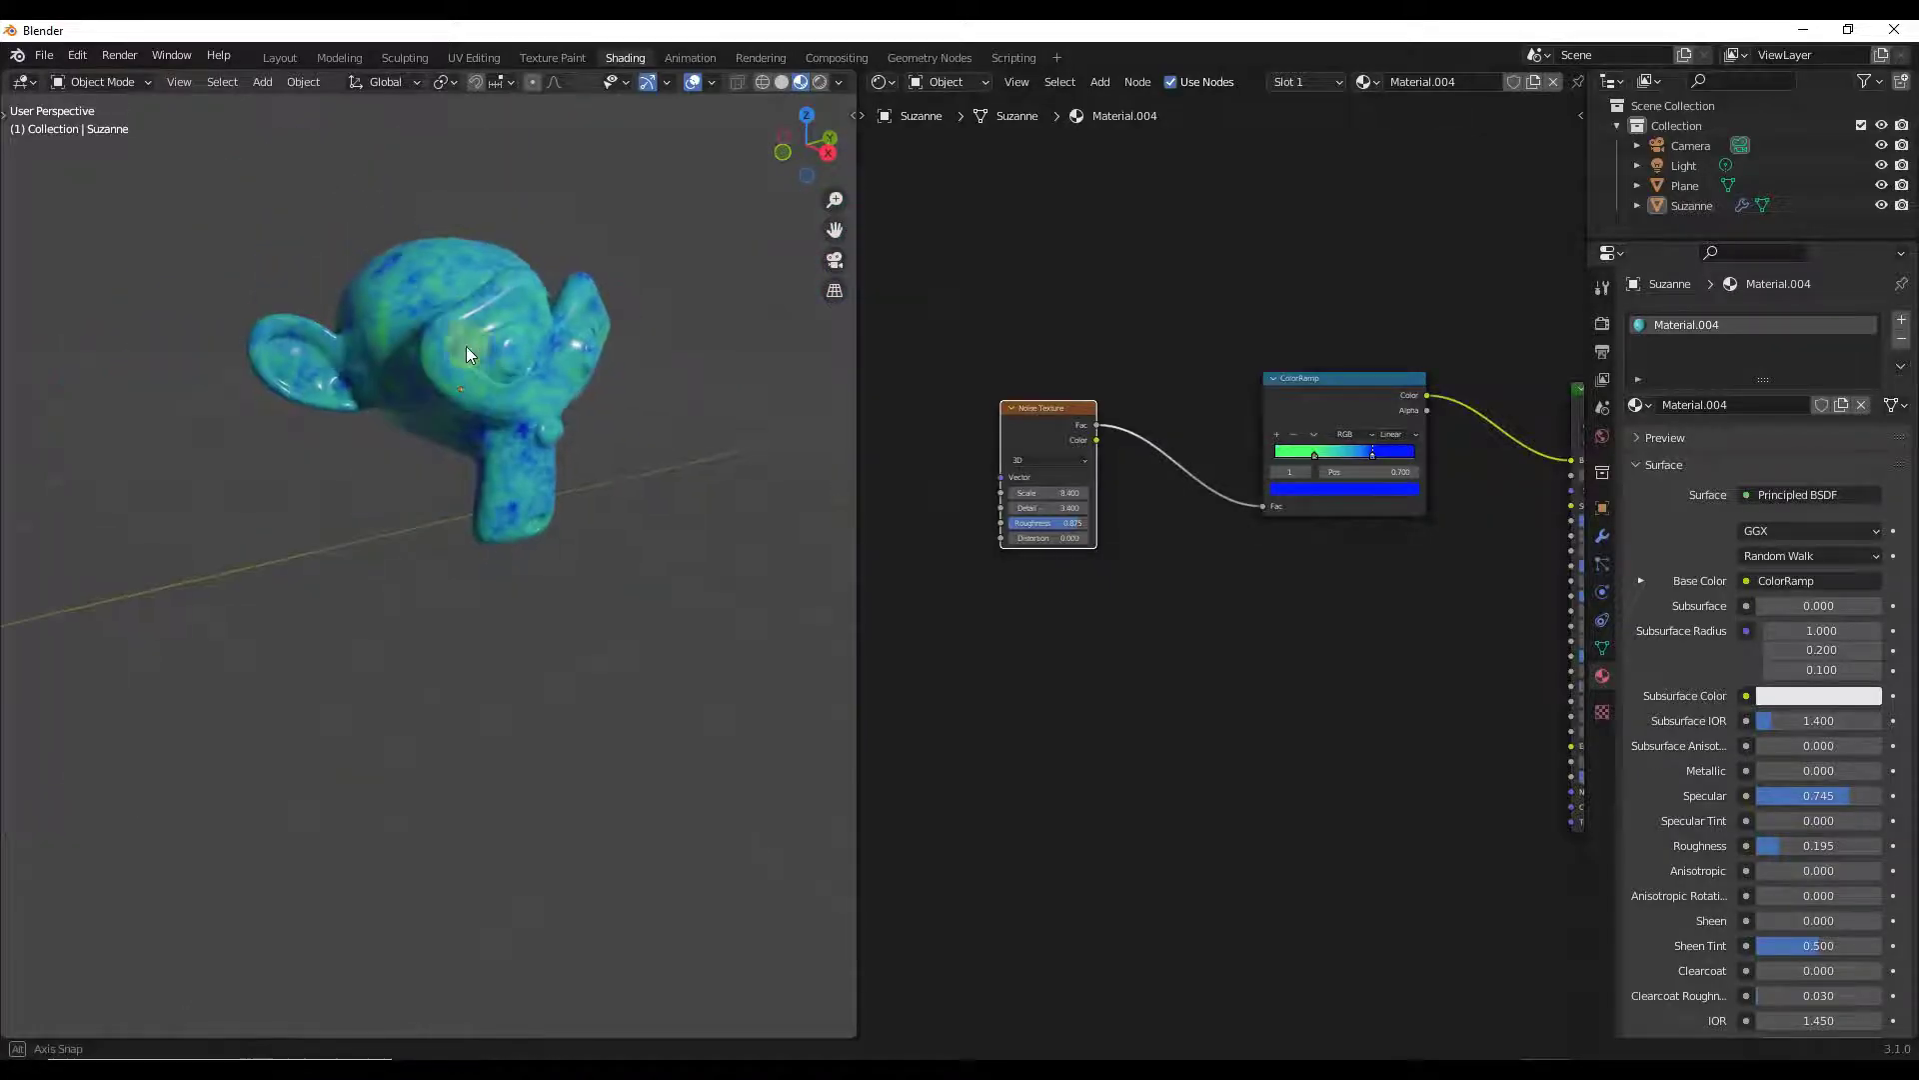
{"action": "scroll", "coordinate": [490, 326], "scroll_direction": "up", "scroll_amount": 2}
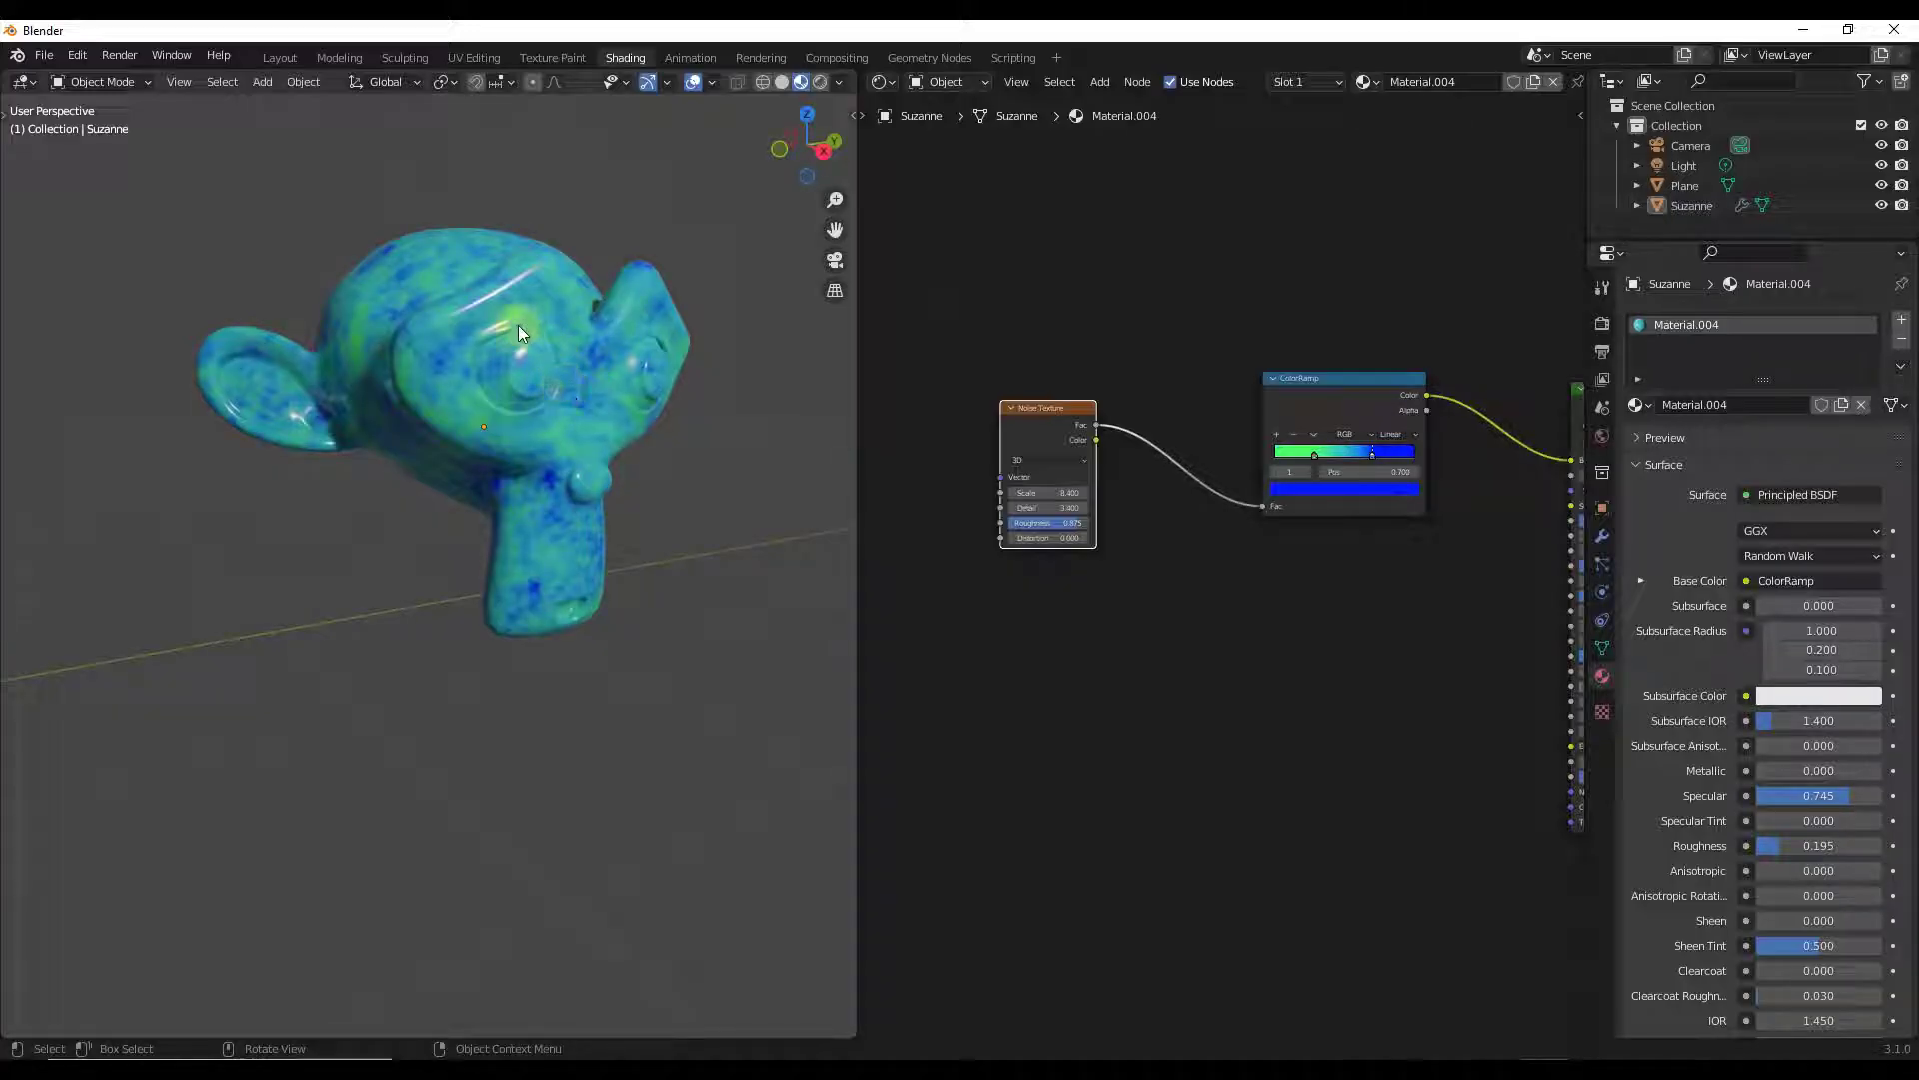
{"action": "scroll", "coordinate": [927, 471], "scroll_direction": "down", "scroll_amount": 2}
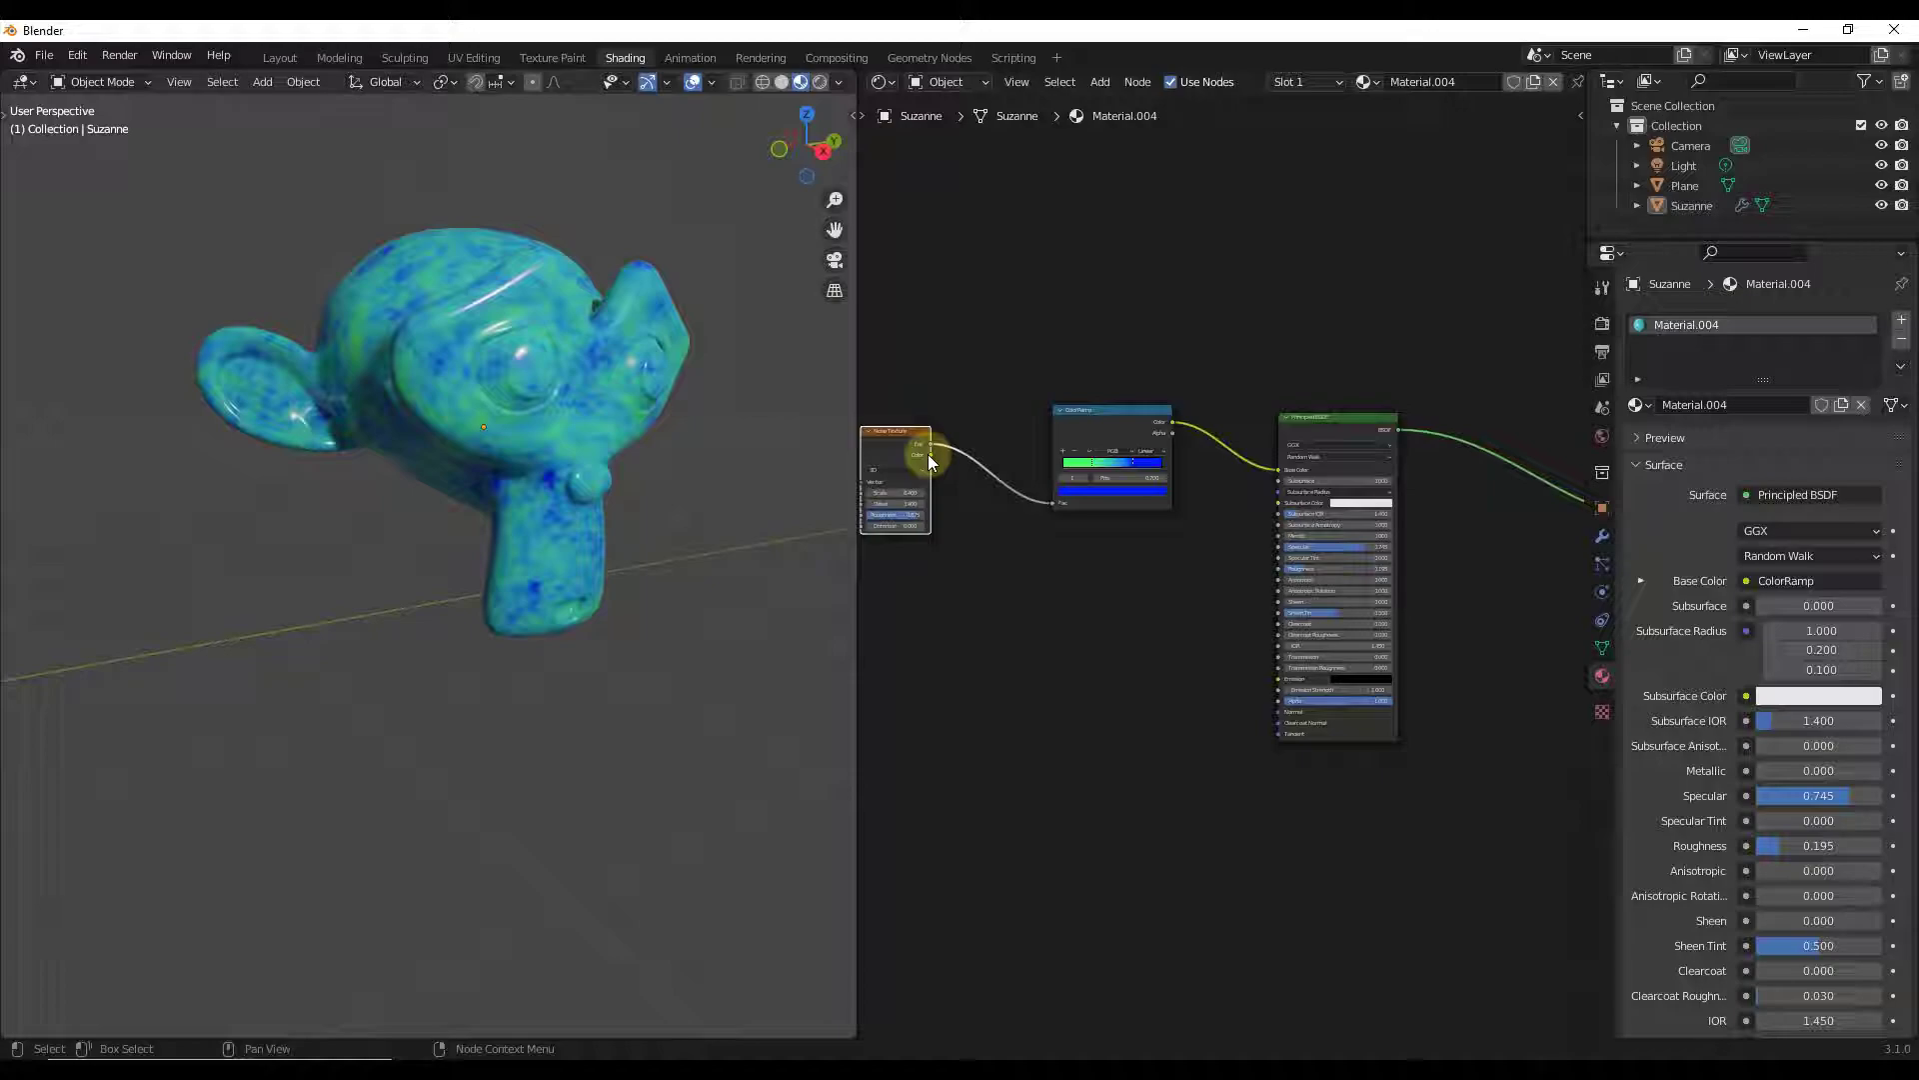
Step: Connect the Noise Texture output to the Material Output Displacement input
{"action": "left_click_drag", "start_coordinate": [922, 452], "coordinate": [1442, 543]}
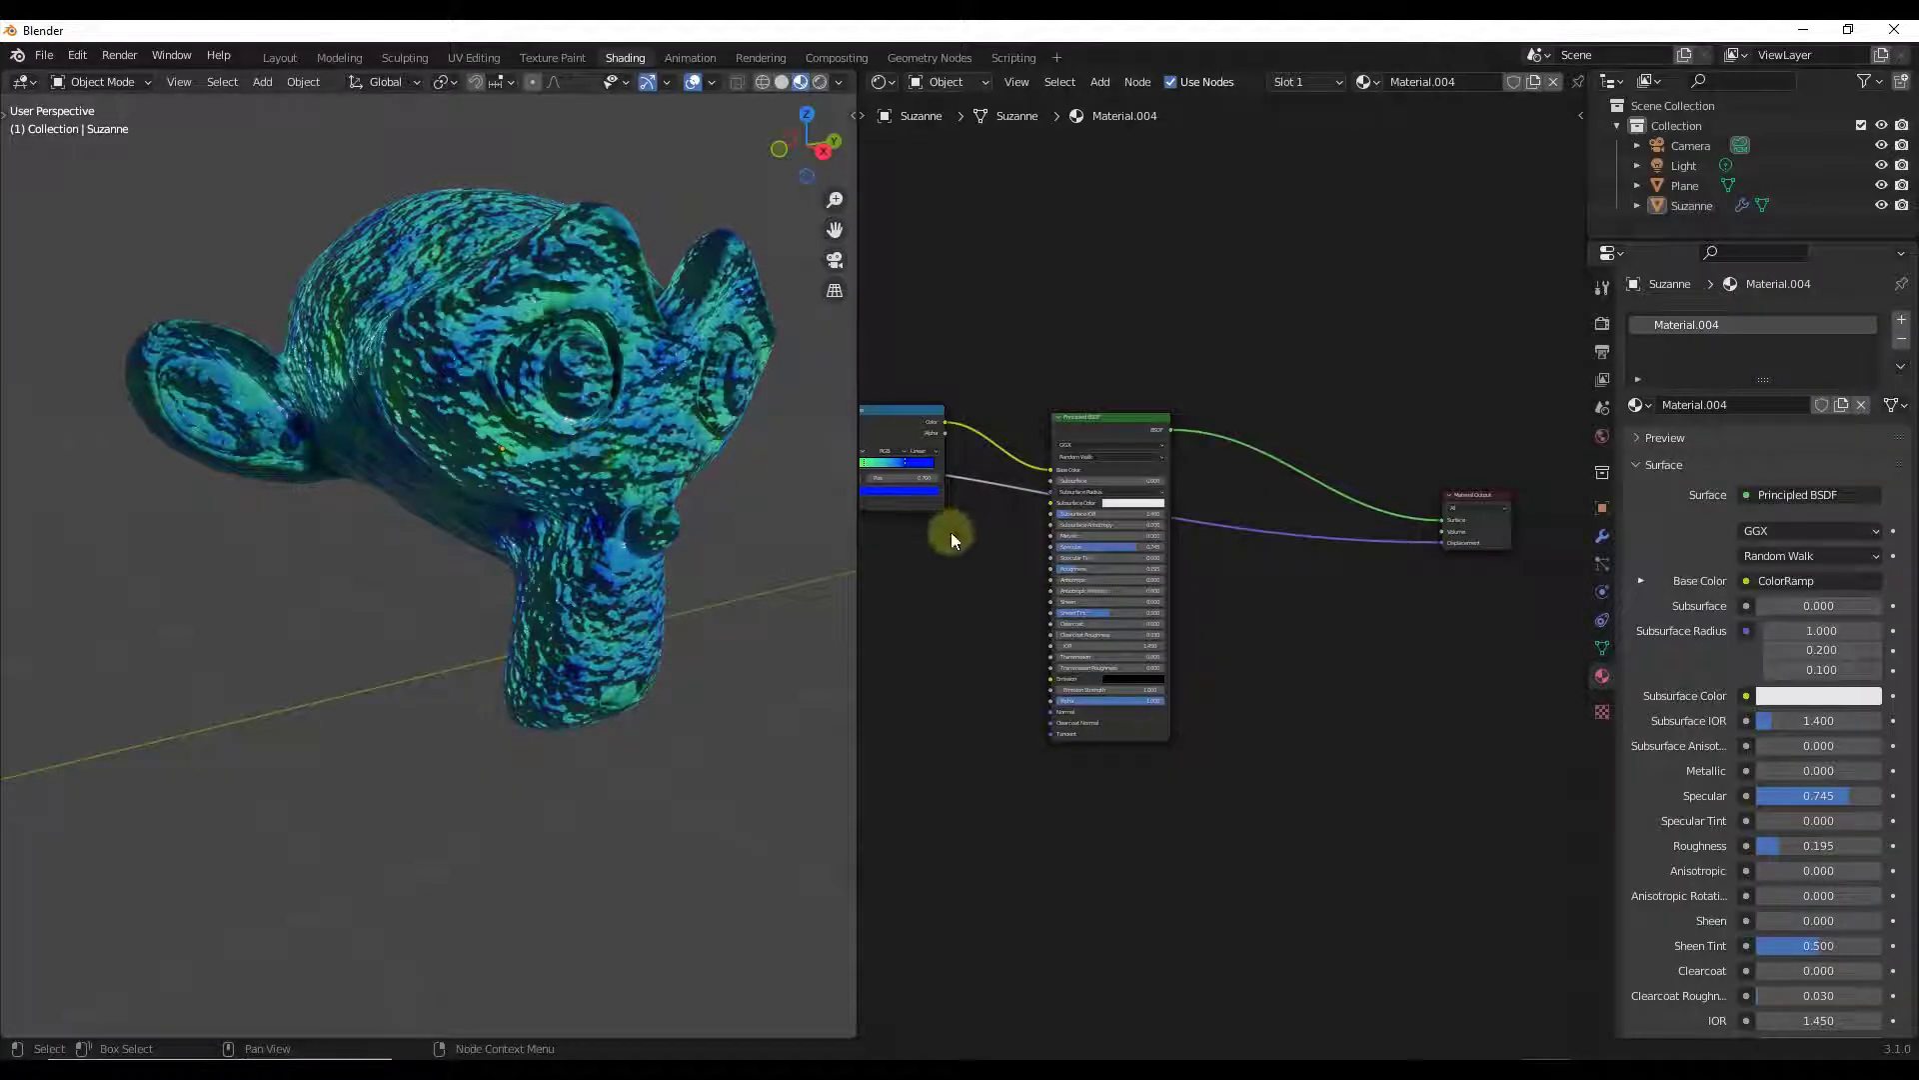
{"action": "middle_click_drag", "start_coordinate": [950, 535], "coordinate": [1203, 484]}
{"action": "scroll", "coordinate": [921, 428], "scroll_direction": "up", "scroll_amount": 5}
{"action": "scroll", "coordinate": [1042, 504], "scroll_direction": "down", "scroll_amount": 3}
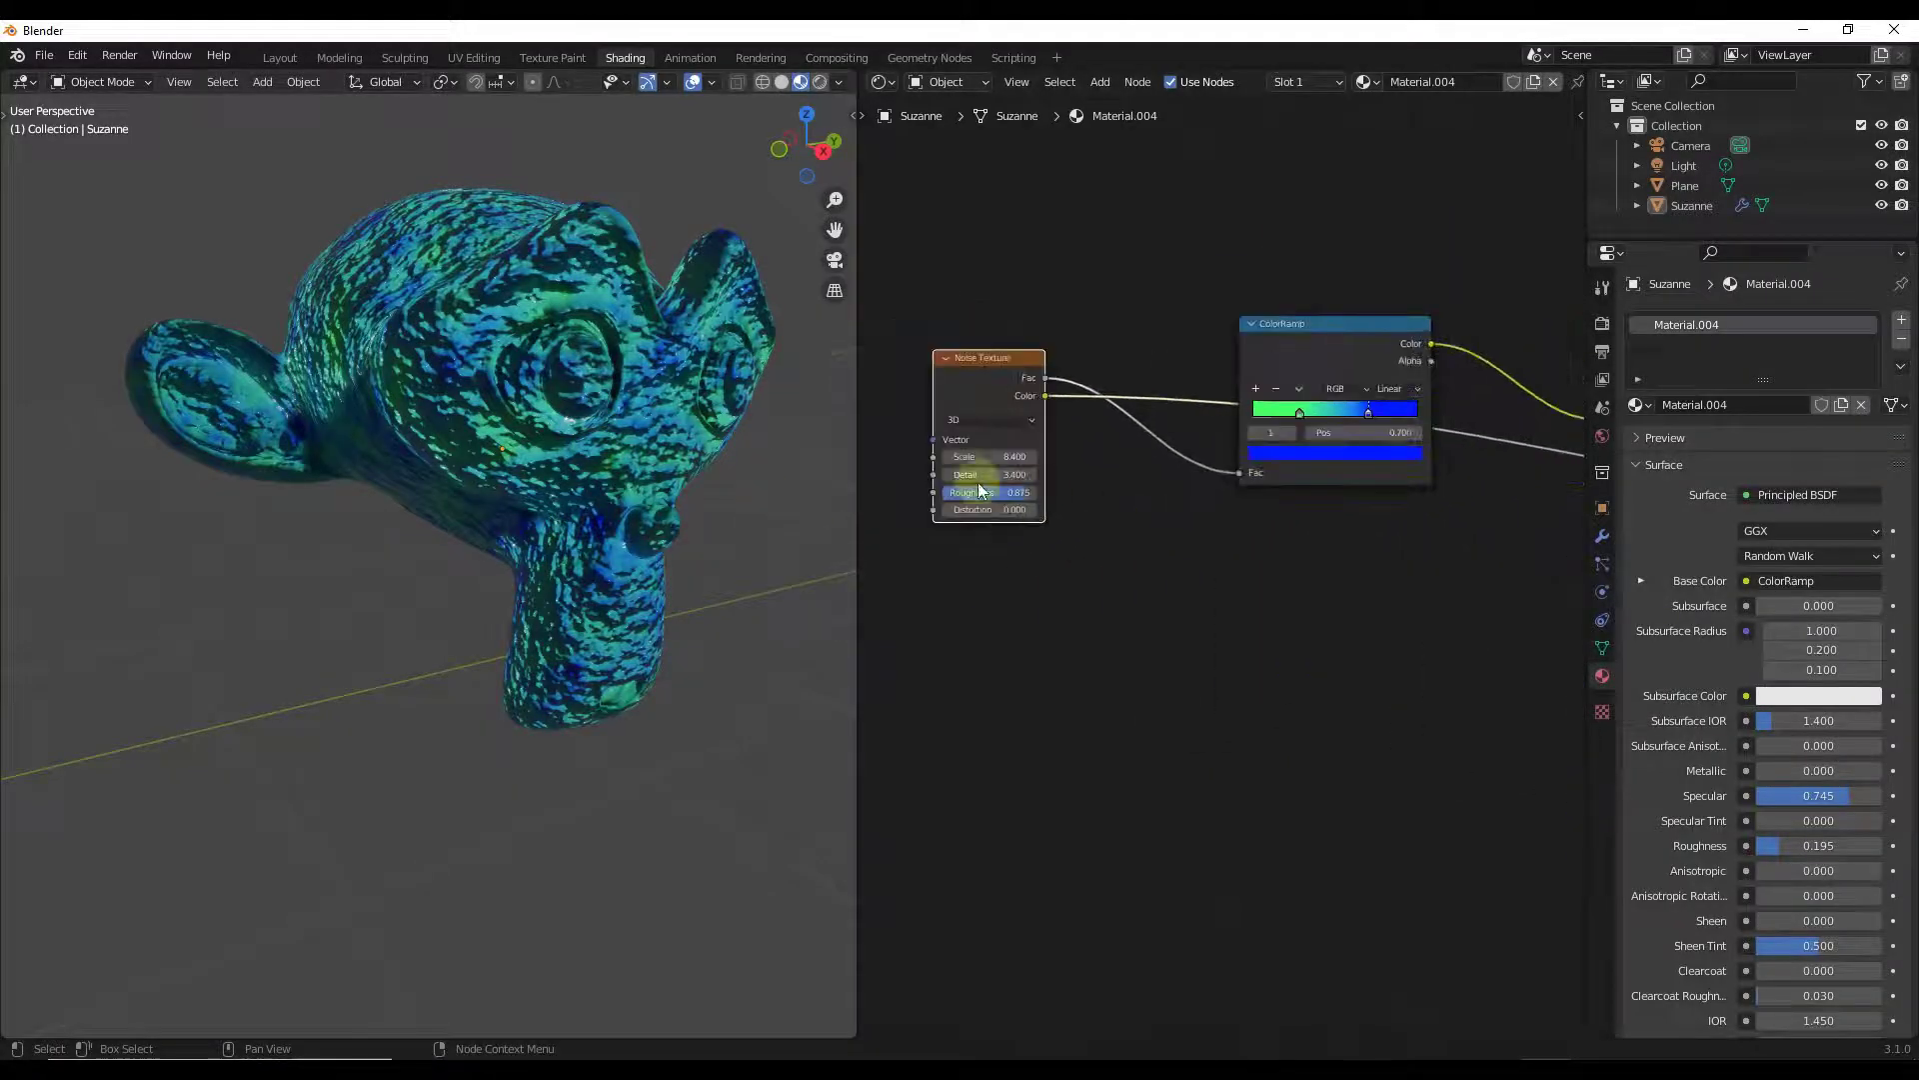
{"action": "scroll", "coordinate": [986, 454], "scroll_direction": "up", "scroll_amount": 1}
Step: Set the Noise Texture to Scale 4.800, Detail 3.900 and Roughness 0.375
{"action": "double_click", "coordinate": [968, 456]}
{"action": "type", "text": "7"}
{"action": "key", "text": "Return"}
{"action": "left_click", "coordinate": [944, 456]}
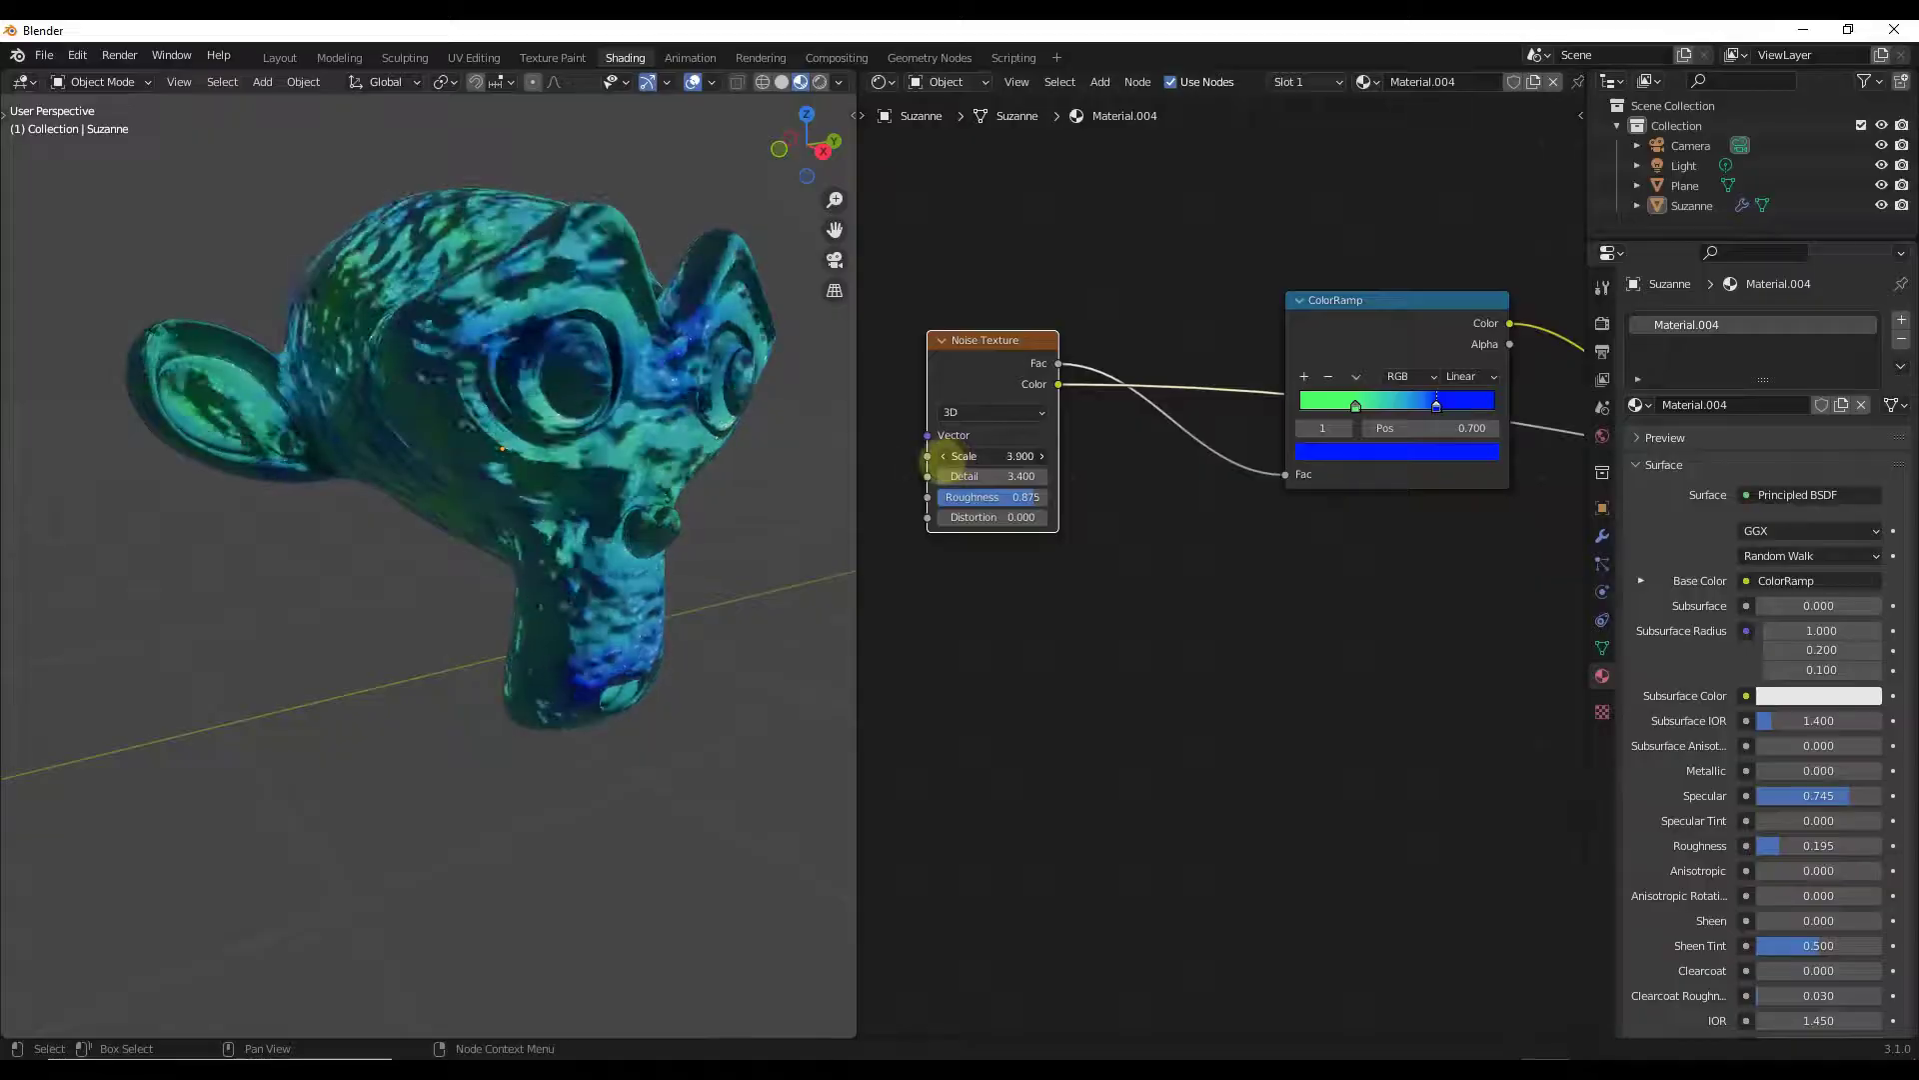
{"action": "left_click_drag", "start_coordinate": [1019, 476], "coordinate": [972, 498]}
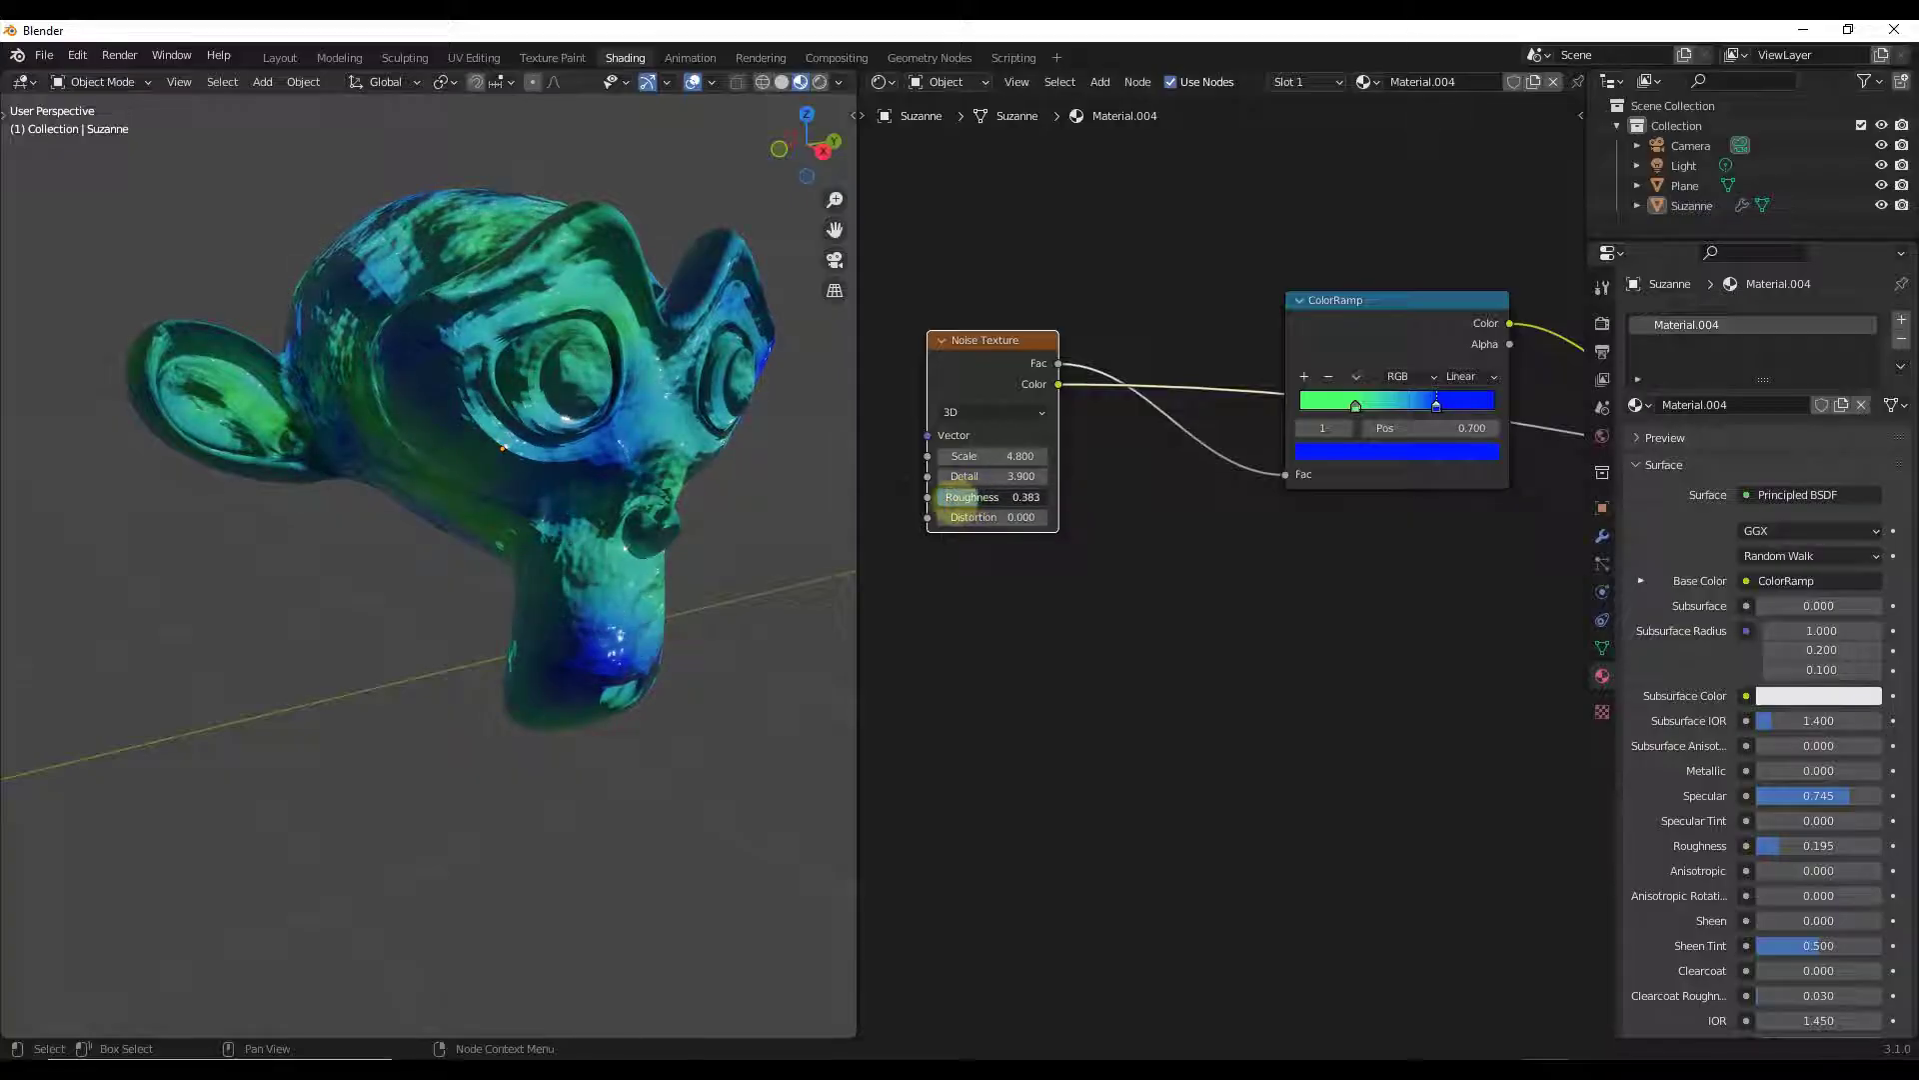
Step: Orbit and zoom around Suzanne to inspect the bumpy displaced surface
{"action": "middle_click_drag", "start_coordinate": [408, 310], "coordinate": [608, 408]}
{"action": "scroll", "coordinate": [625, 356], "scroll_direction": "down", "scroll_amount": 3}
{"action": "scroll", "coordinate": [606, 413], "scroll_direction": "up", "scroll_amount": 3}
{"action": "scroll", "coordinate": [616, 404], "scroll_direction": "down", "scroll_amount": 3}
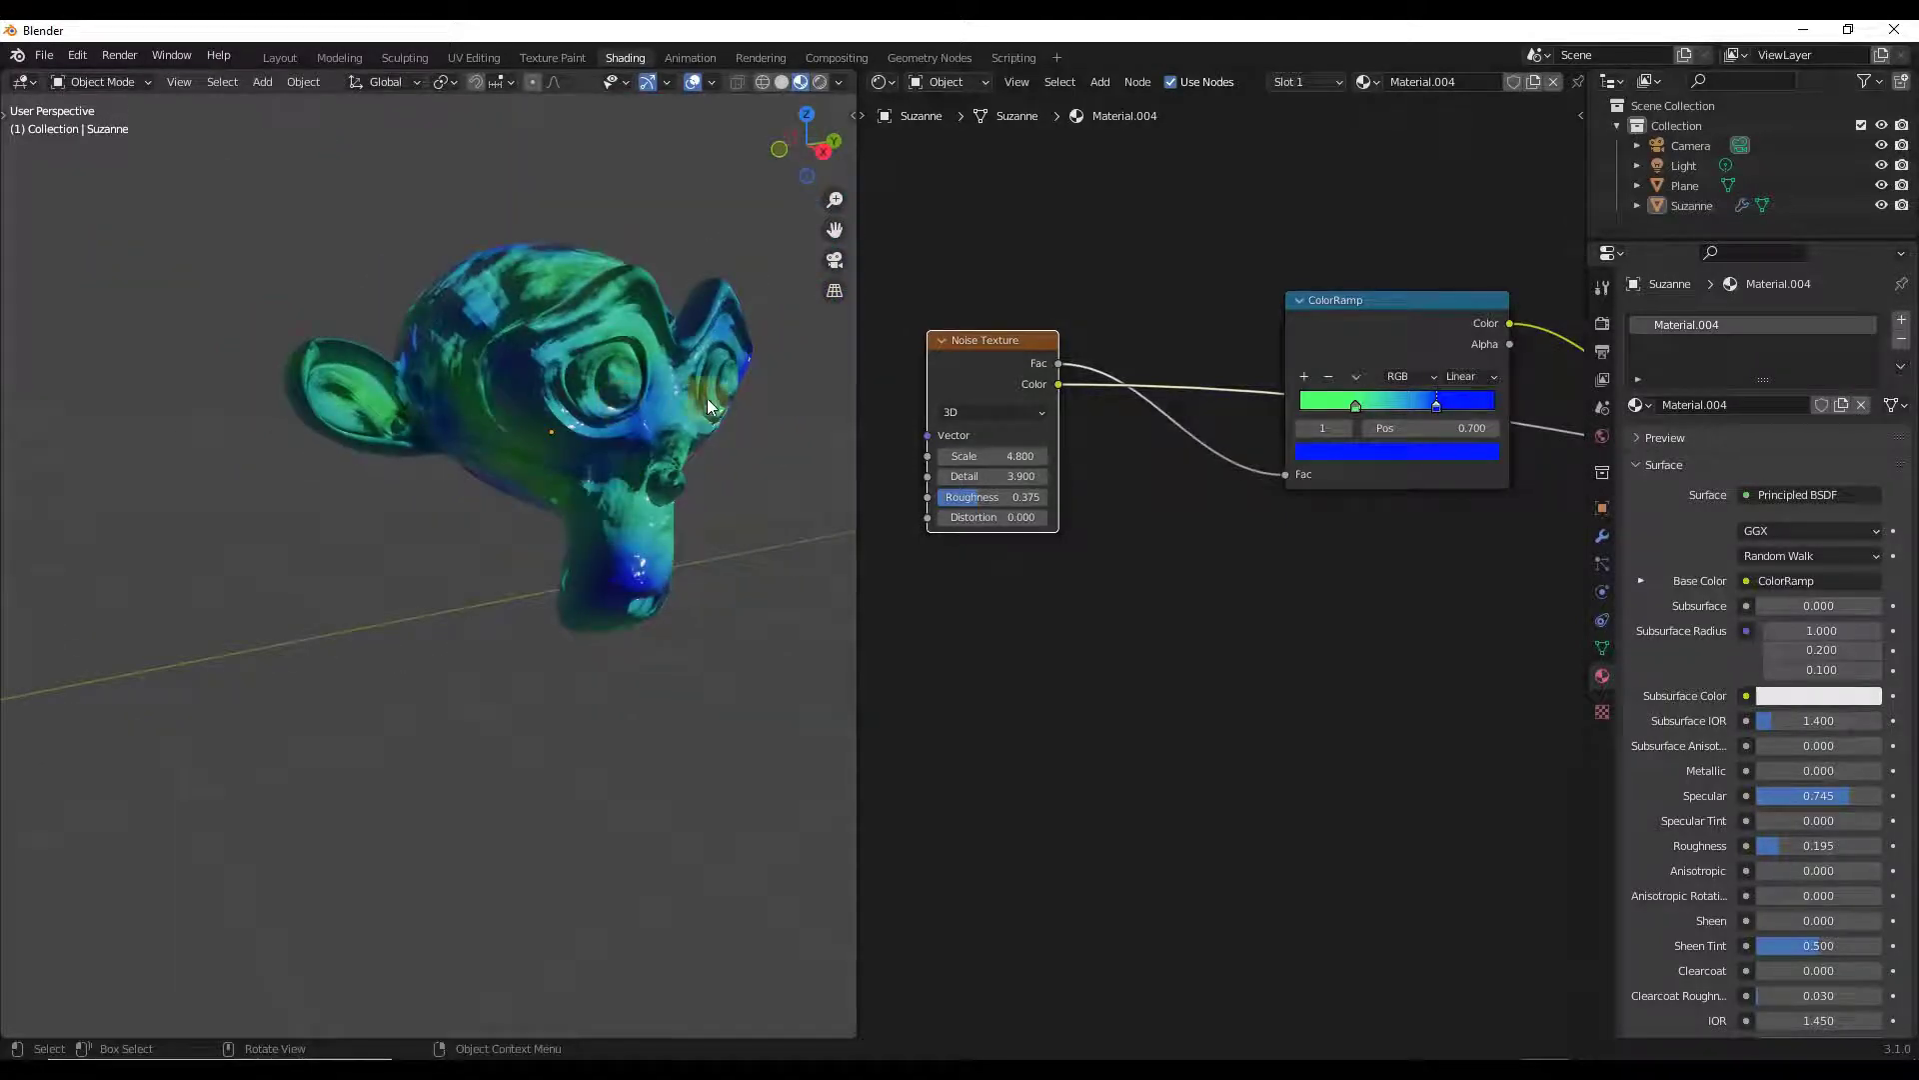
{"action": "scroll", "coordinate": [1060, 441], "scroll_direction": "down", "scroll_amount": 7}
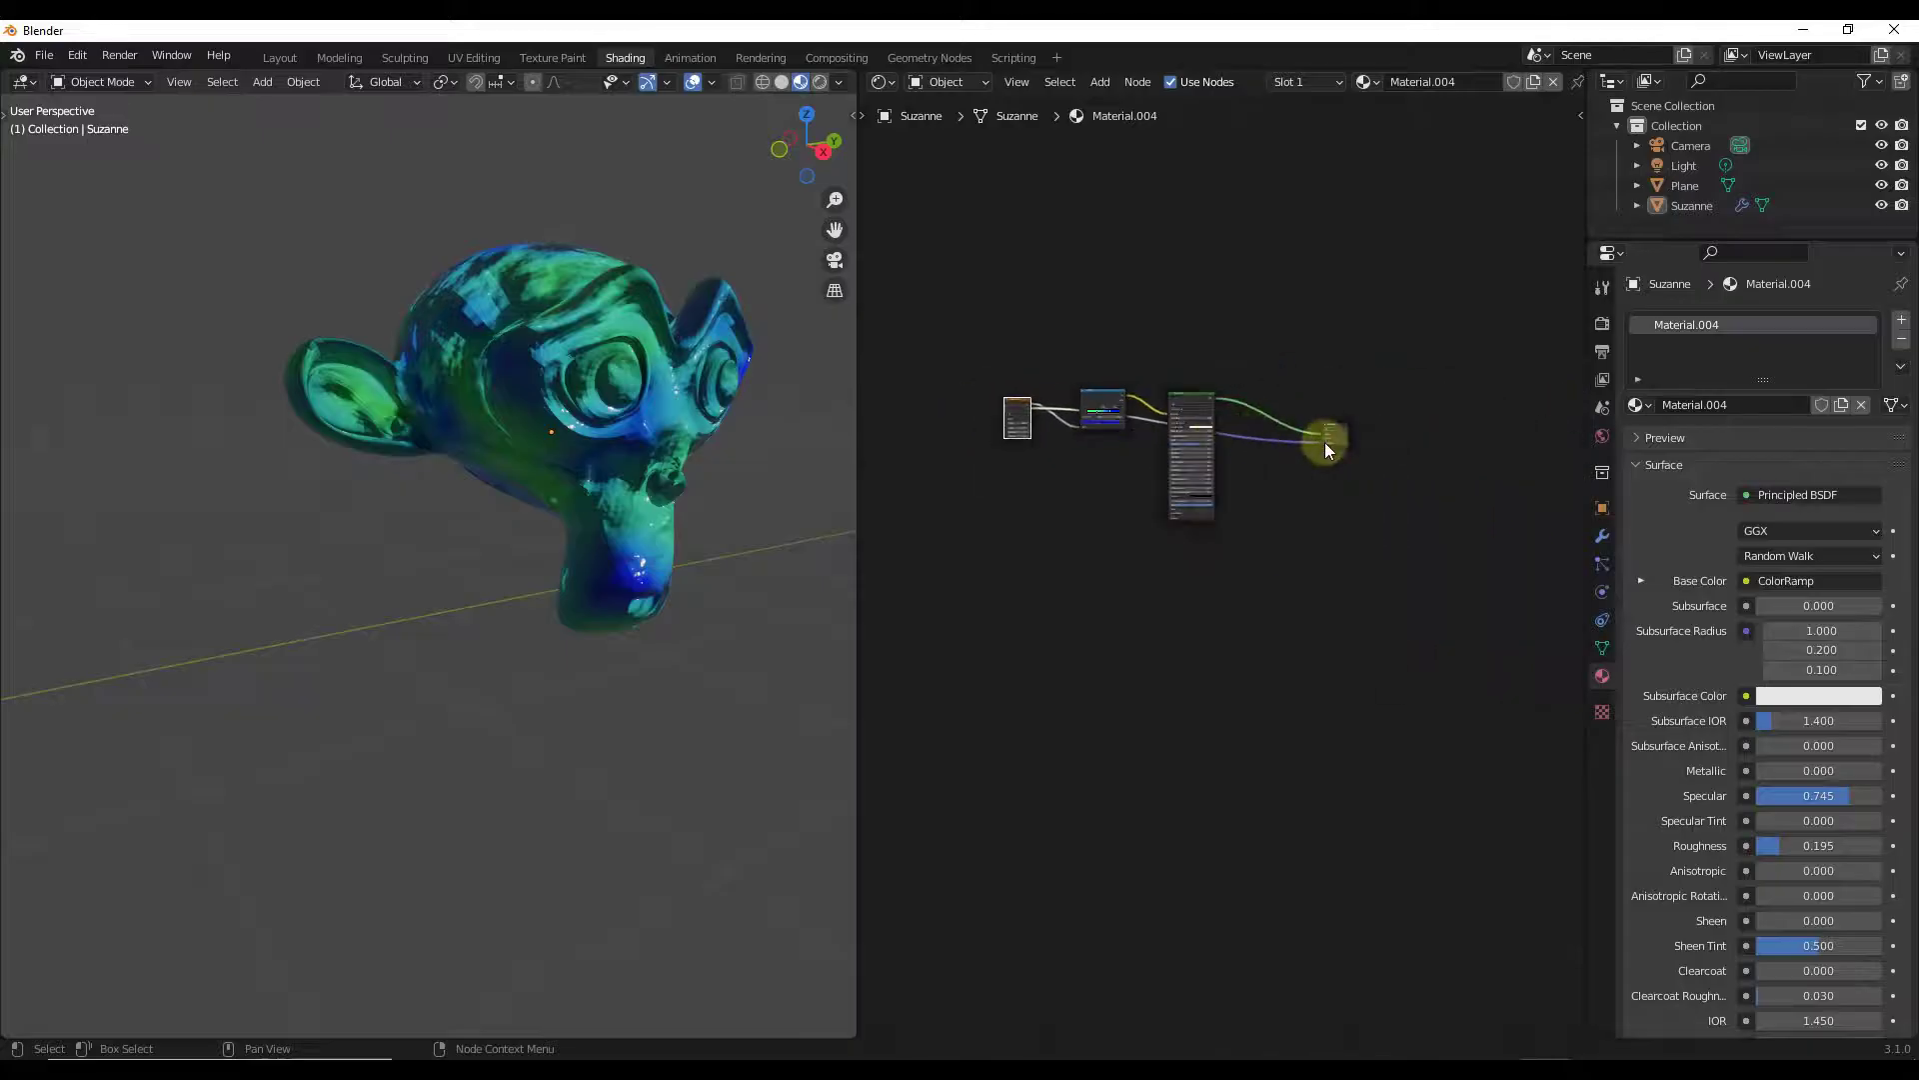
Step: Remove the old displacement link and add a new Noise Texture node by searching 'nois'
{"action": "scroll", "coordinate": [1320, 444], "scroll_direction": "up", "scroll_amount": 4}
{"action": "mouse_move", "coordinate": [1322, 440]}
{"action": "left_mouse_down"}
{"action": "mouse_move", "coordinate": [1257, 465]}
{"action": "mouse_move", "coordinate": [1410, 436]}
{"action": "left_mouse_up"}
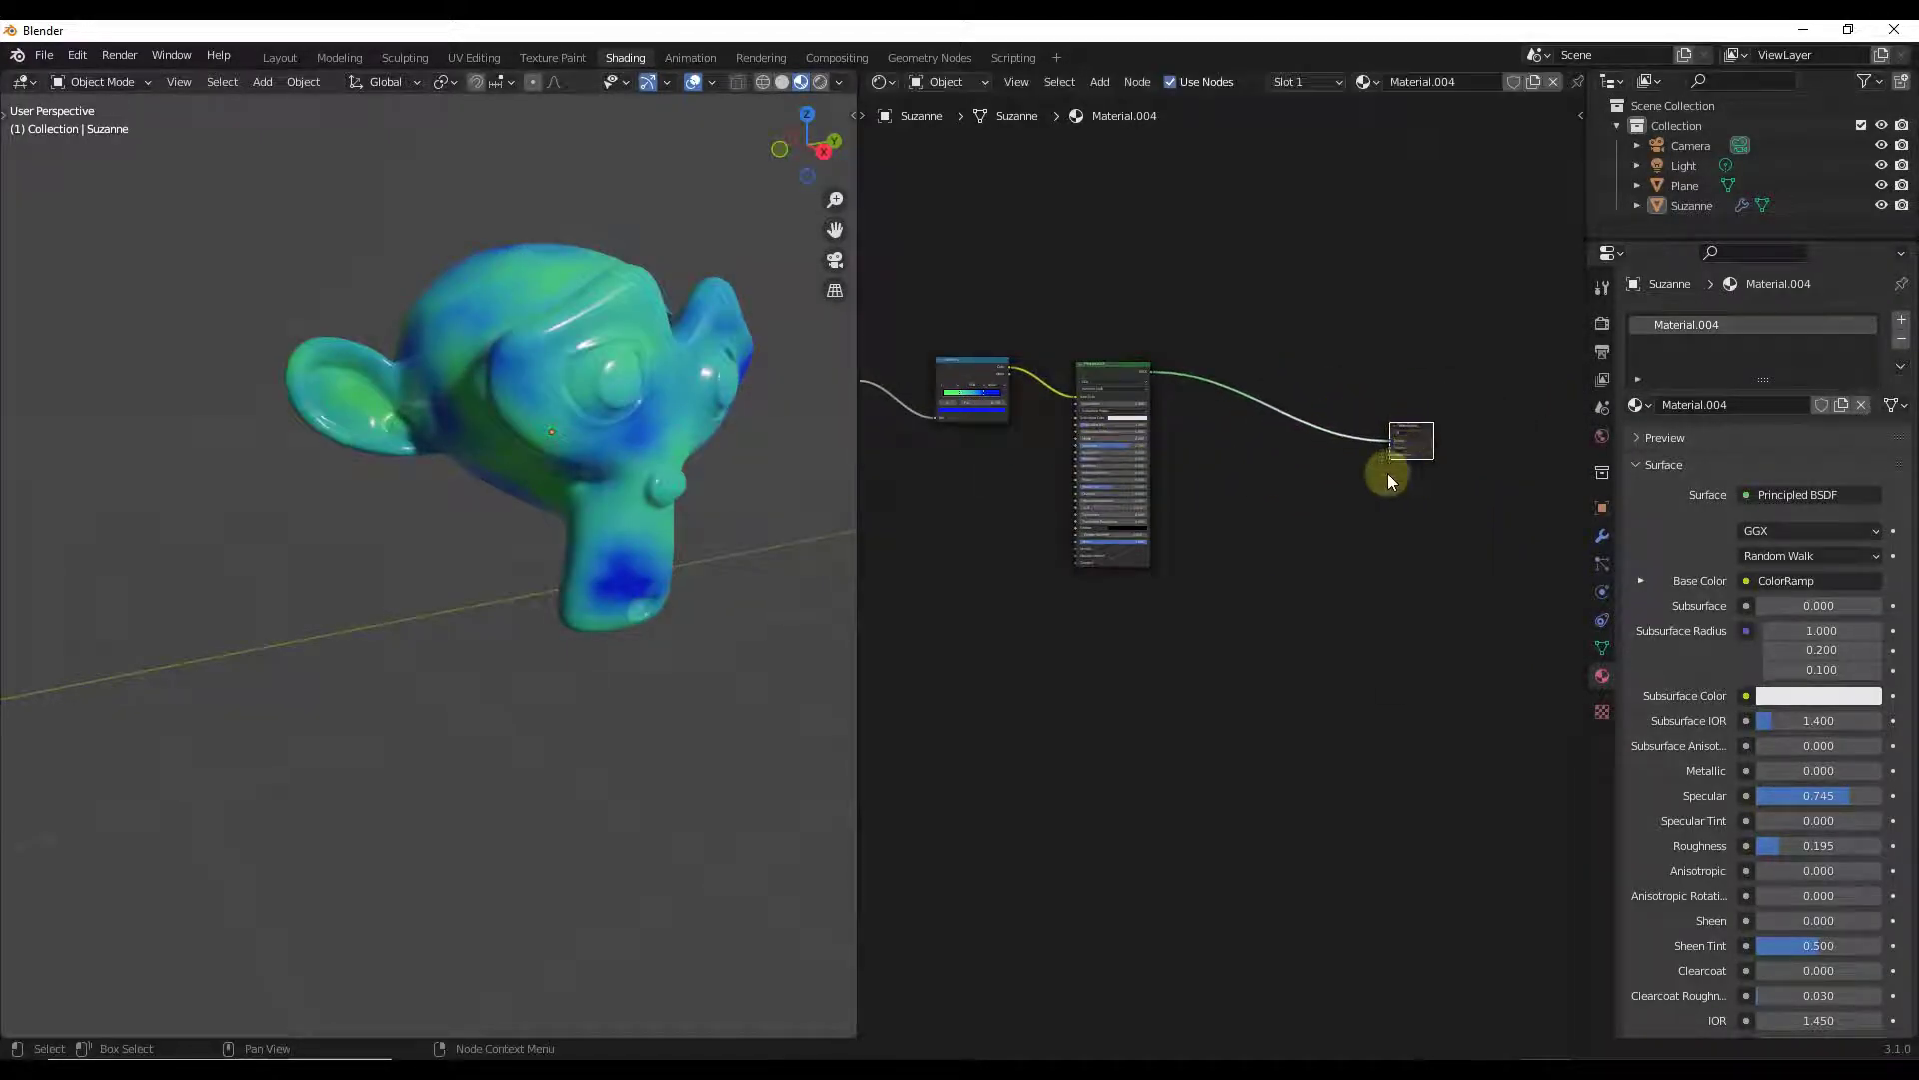
{"action": "scroll", "coordinate": [1330, 476], "scroll_direction": "up", "scroll_amount": 4}
{"action": "key", "text": "shift+a"}
{"action": "left_click", "coordinate": [1235, 483]}
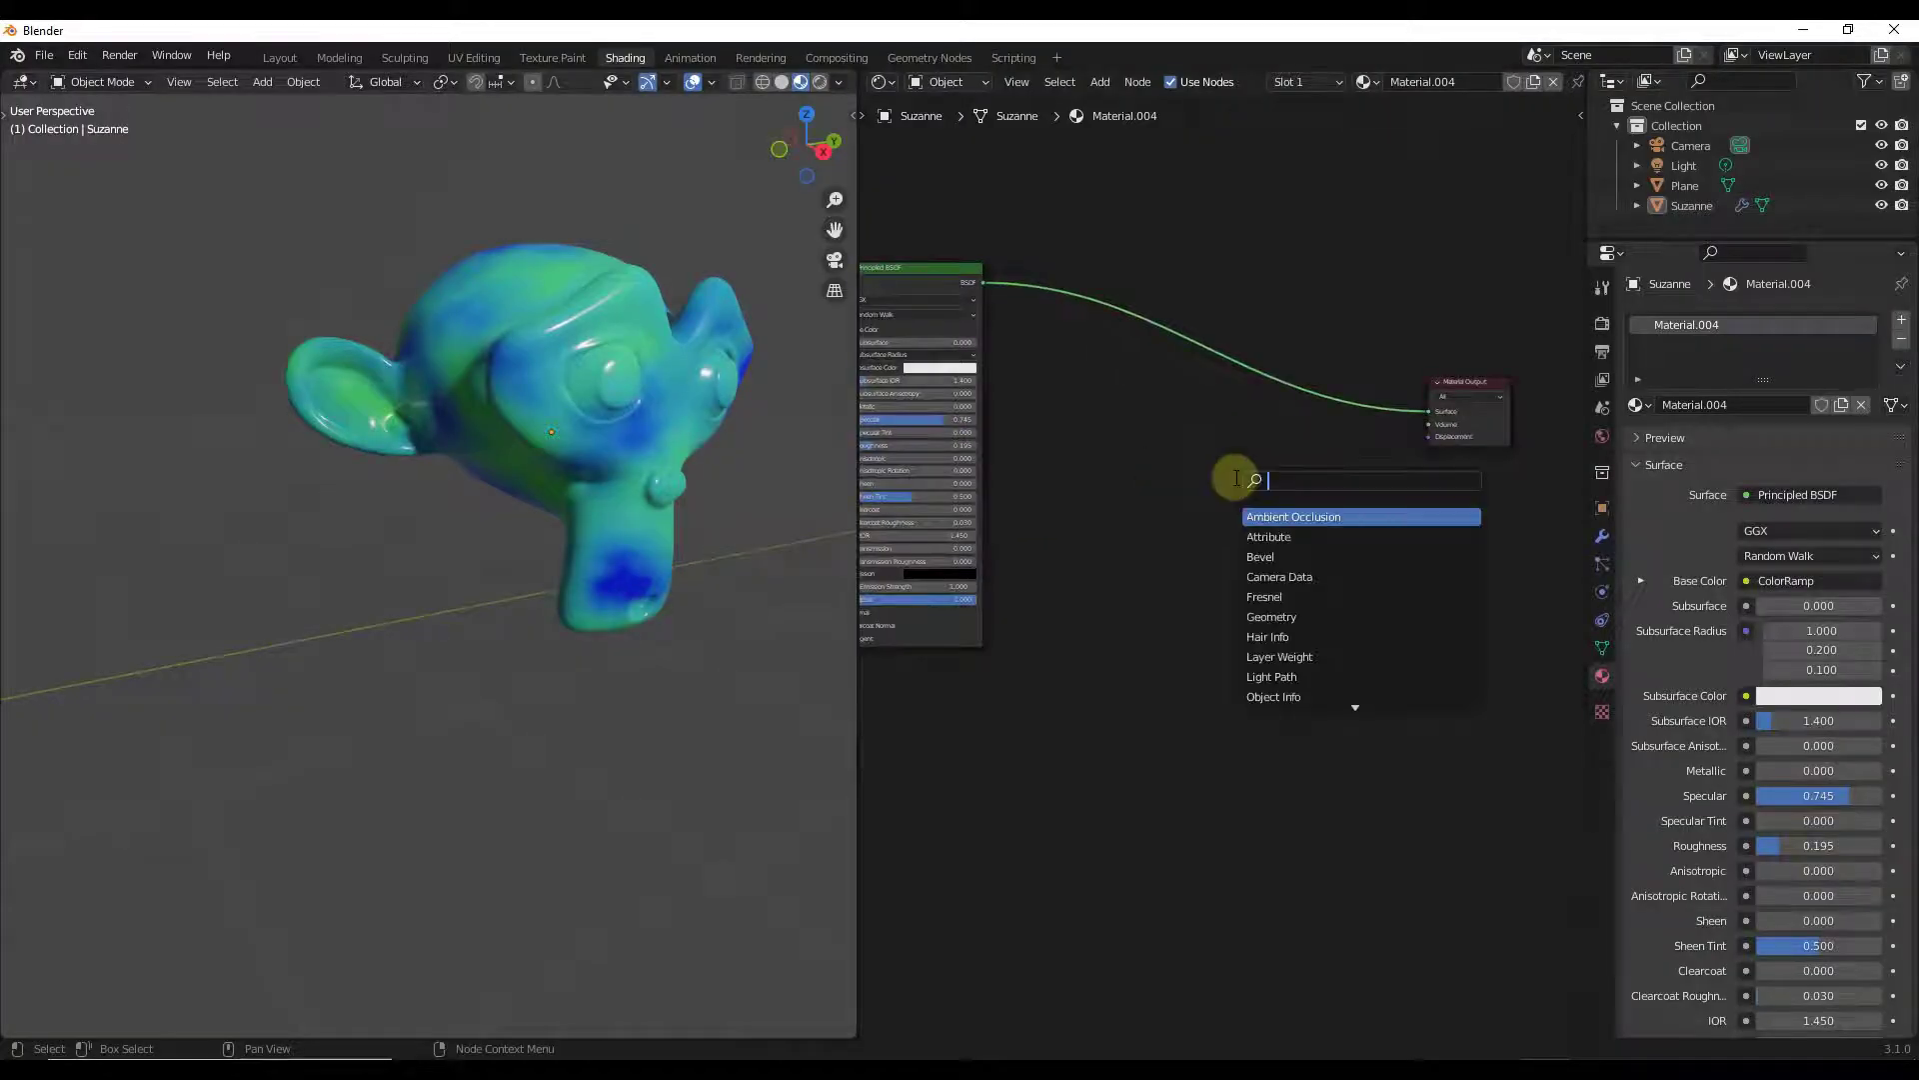
{"action": "type", "text": "nois"}
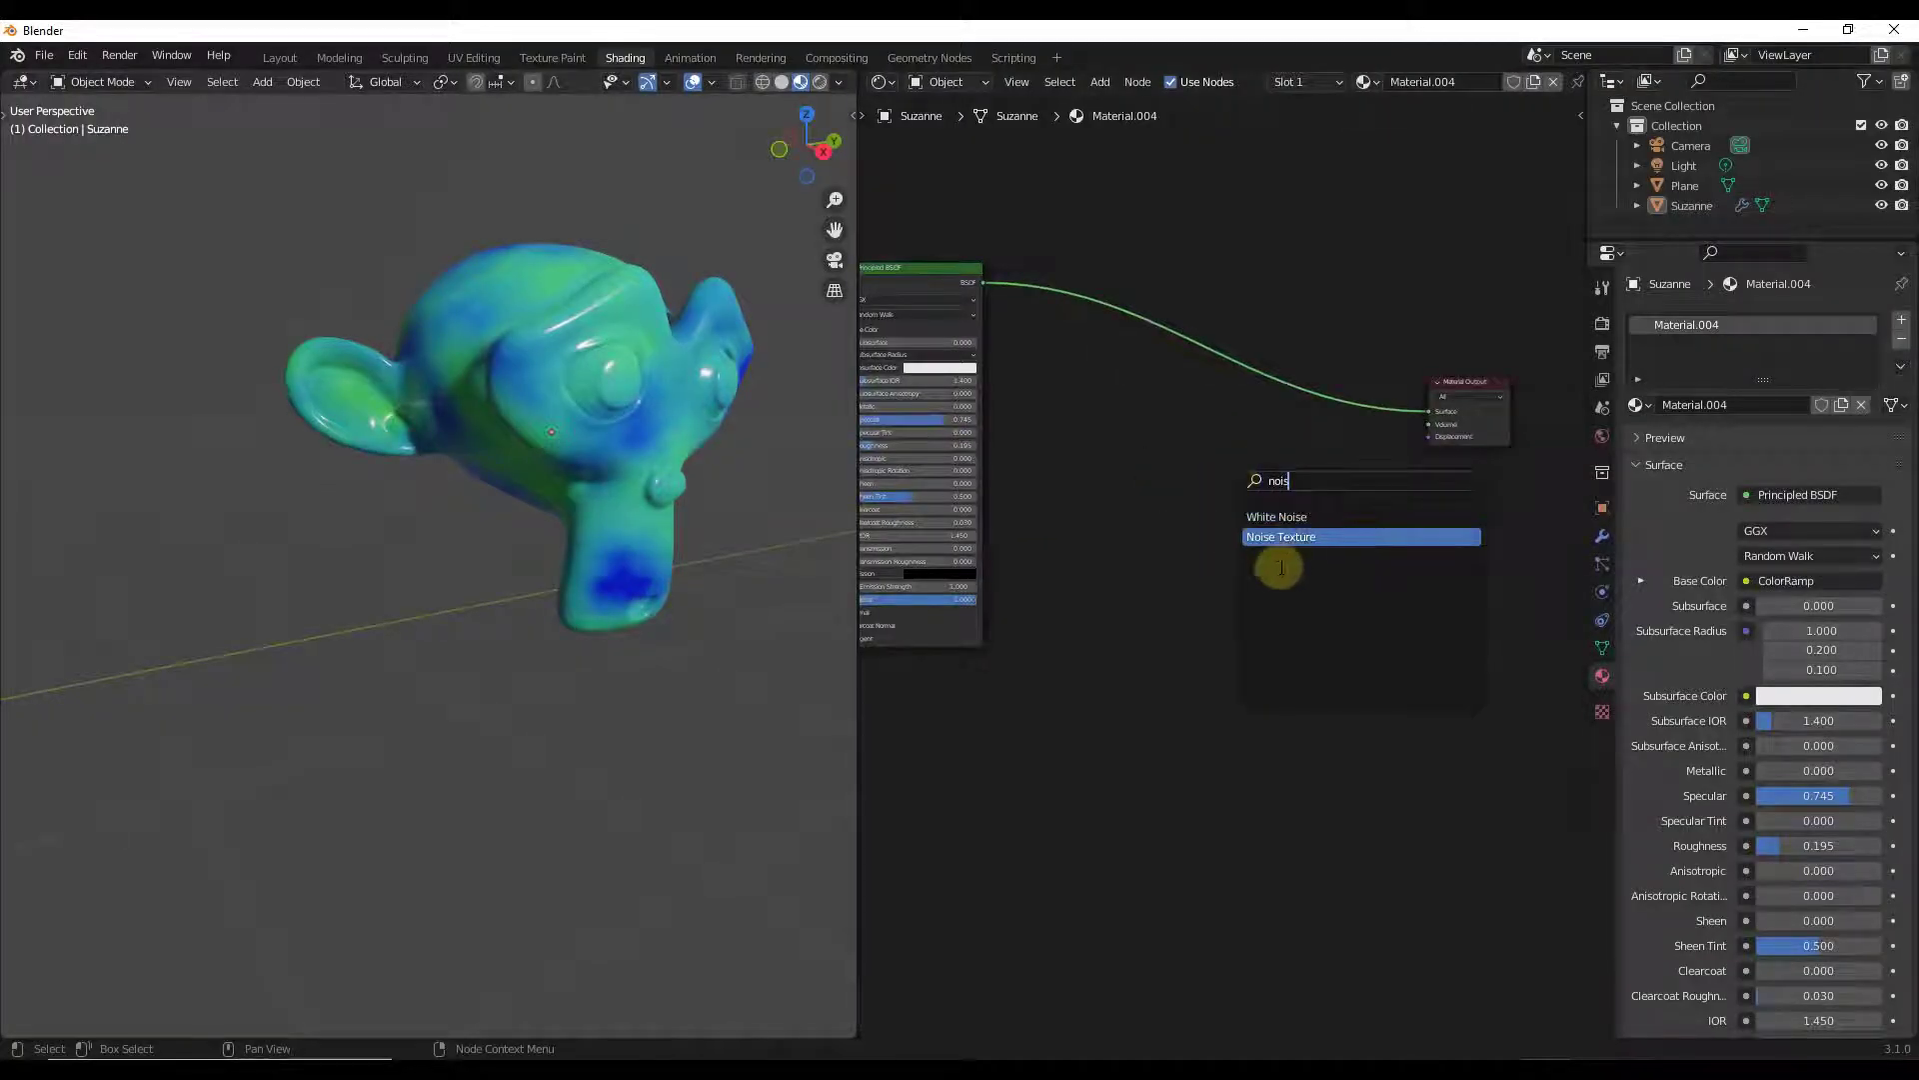
{"action": "left_click", "coordinate": [1284, 537]}
{"action": "left_click", "coordinate": [1274, 500]}
Step: Link the new Noise Texture's Color to Material Output Displacement and try different Scale values
{"action": "scroll", "coordinate": [1310, 488], "scroll_direction": "up", "scroll_amount": 4}
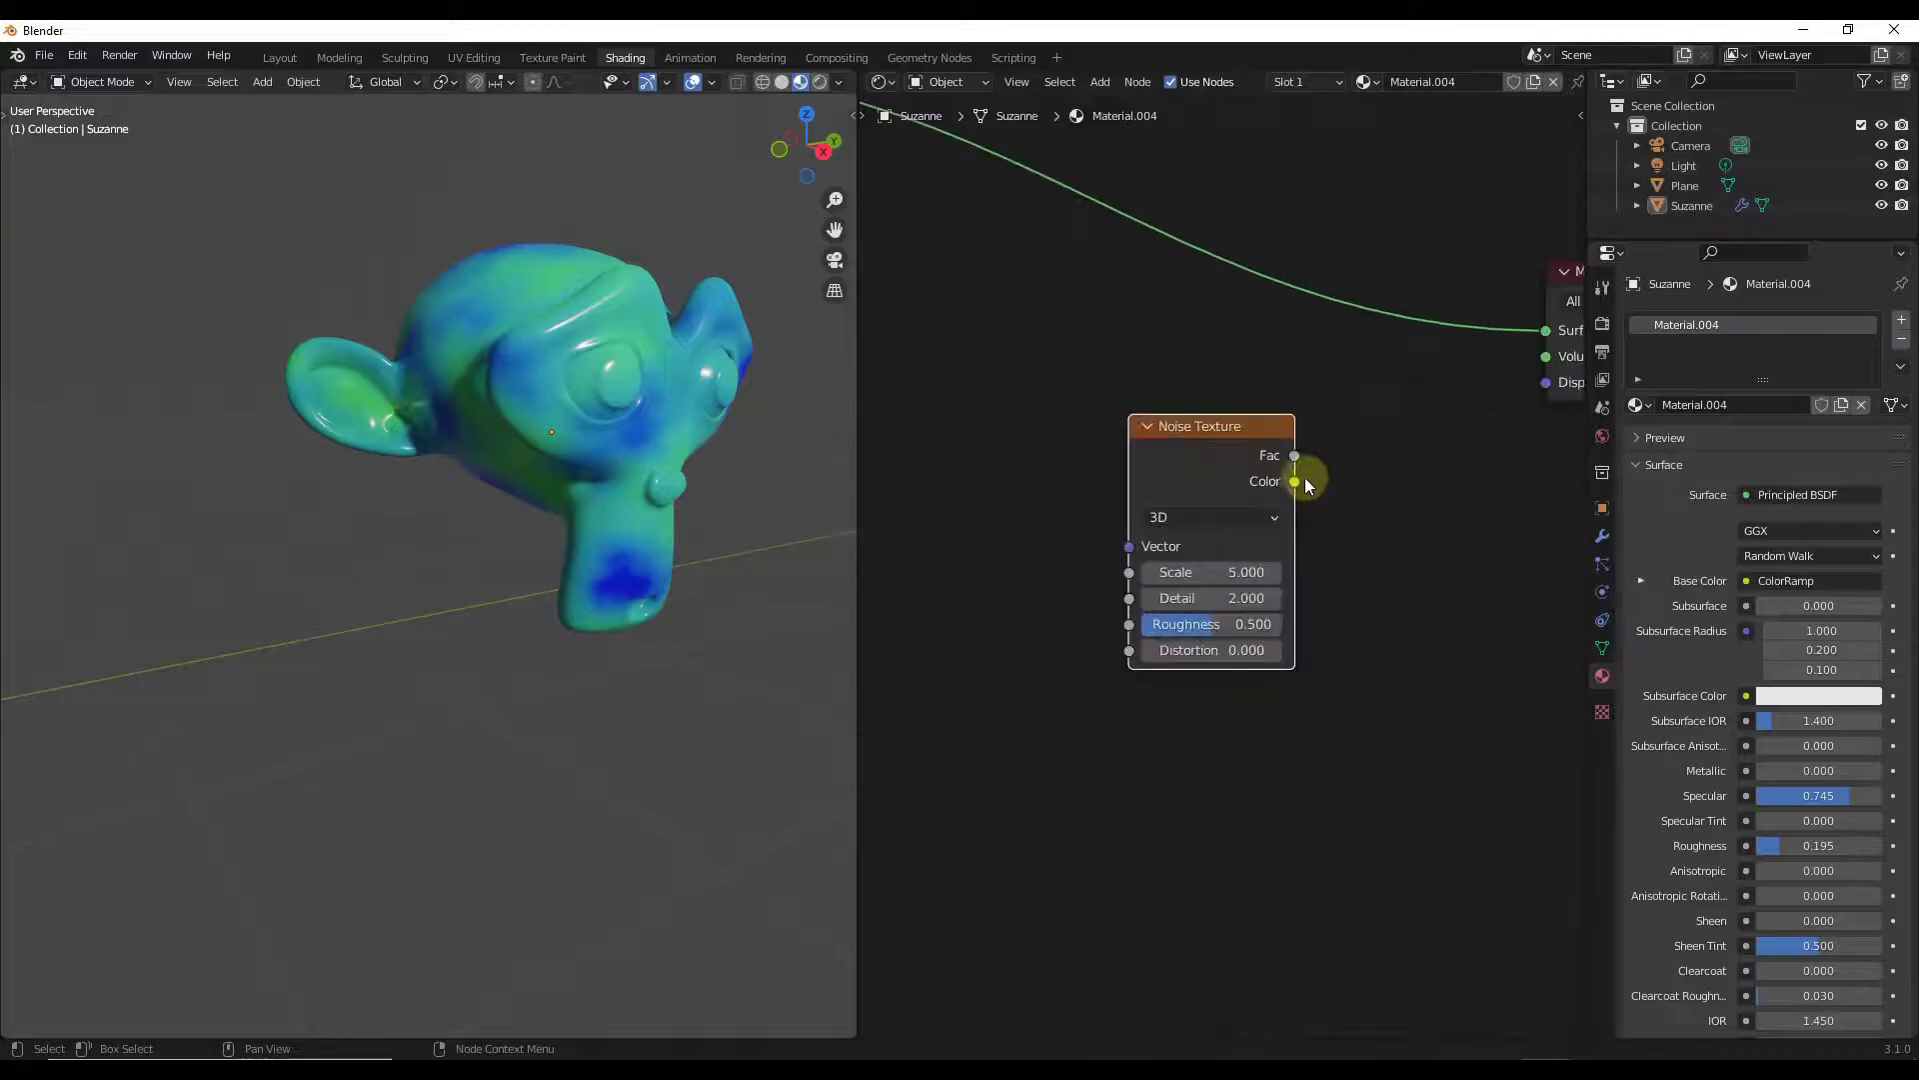
{"action": "left_click_drag", "start_coordinate": [1294, 482], "coordinate": [1546, 382]}
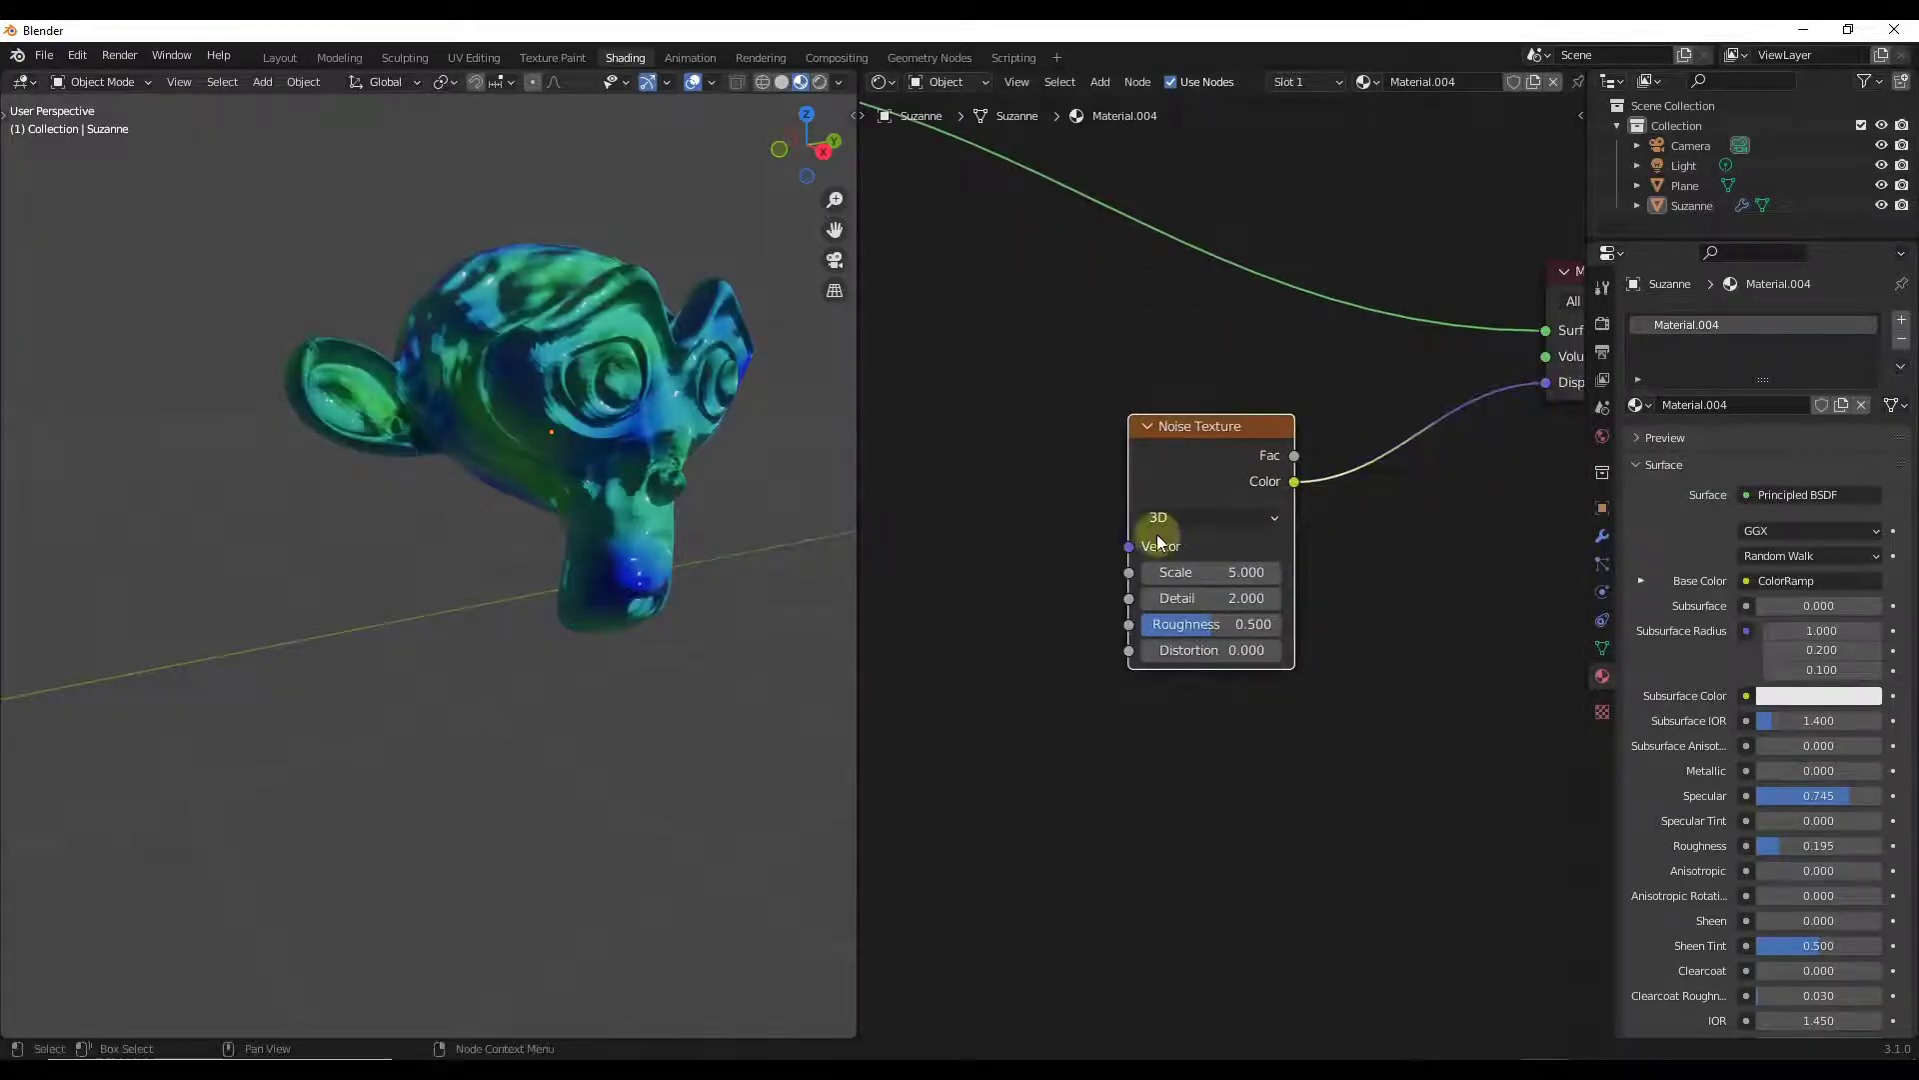
{"action": "scroll", "coordinate": [1214, 571], "scroll_direction": "up", "scroll_amount": 3}
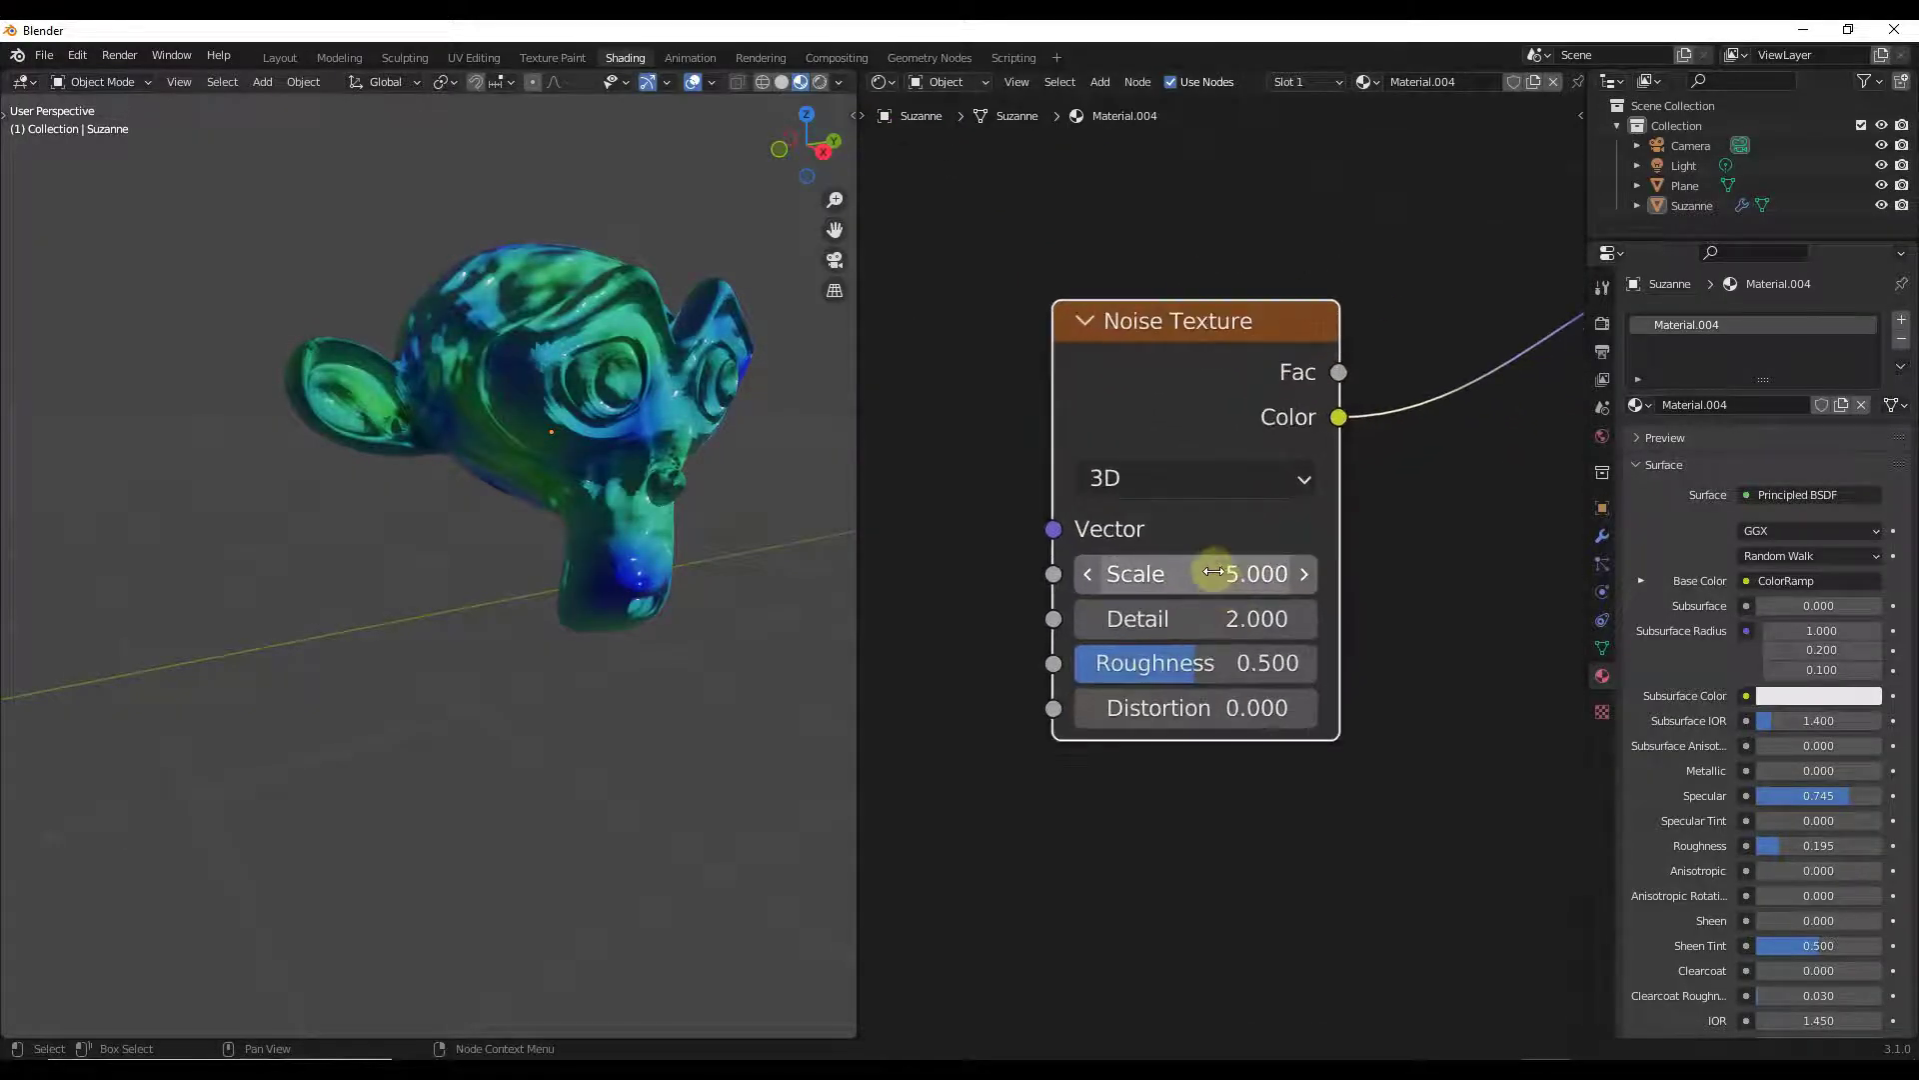
{"action": "left_click_drag", "start_coordinate": [1220, 573], "coordinate": [1224, 664]}
Step: Lower the displacement noise Roughness to 0.550, alongside Scale 13.700 and Detail 5.200
{"action": "scroll", "coordinate": [586, 405], "scroll_direction": "up", "scroll_amount": 3}
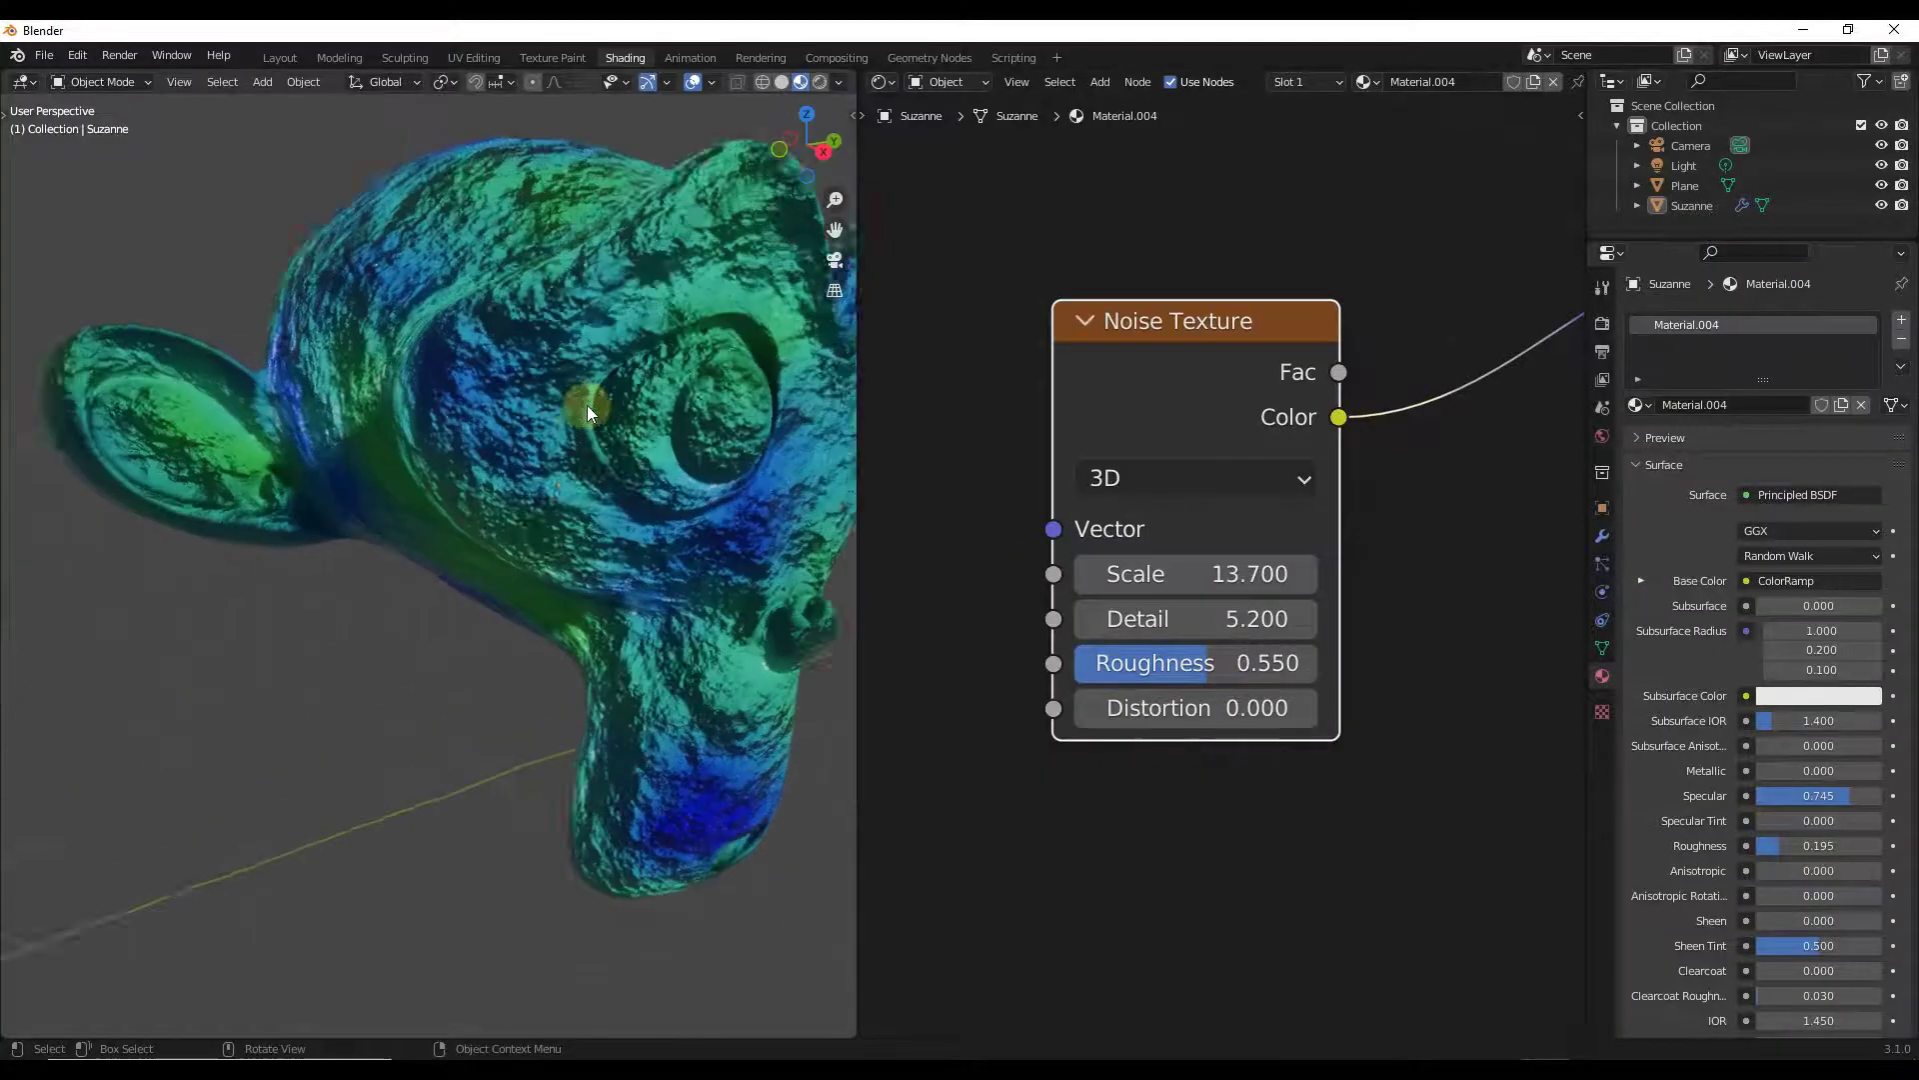
{"action": "middle_click_drag", "start_coordinate": [585, 405], "coordinate": [546, 424]}
{"action": "scroll", "coordinate": [658, 428], "scroll_direction": "down", "scroll_amount": 2}
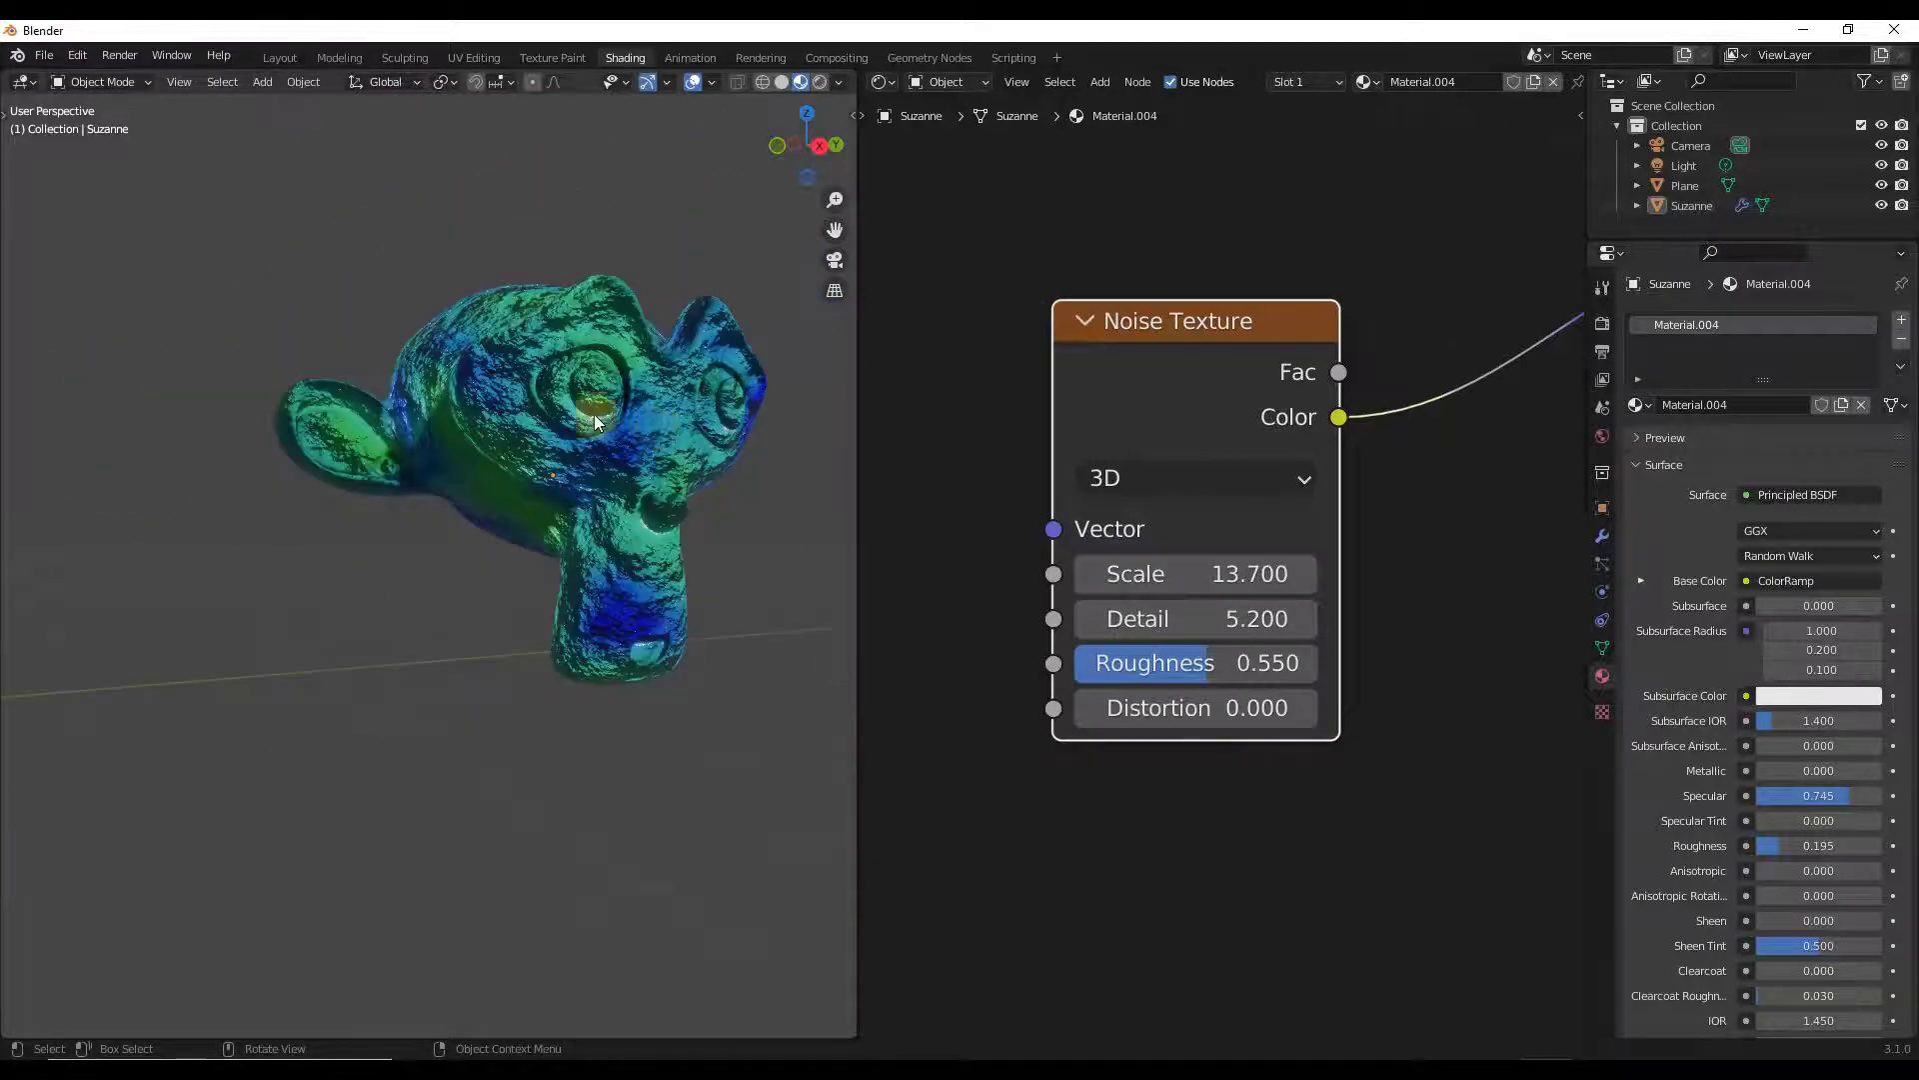
{"action": "scroll", "coordinate": [619, 418], "scroll_direction": "up", "scroll_amount": 4}
Step: Disconnect the ColorRamp from Principled BSDF Base Color, leaving it plain blue
{"action": "scroll", "coordinate": [1034, 477], "scroll_direction": "down", "scroll_amount": 4}
{"action": "middle_click_drag", "start_coordinate": [992, 465], "coordinate": [1529, 569]}
{"action": "left_click_drag", "start_coordinate": [1030, 348], "coordinate": [1017, 342]}
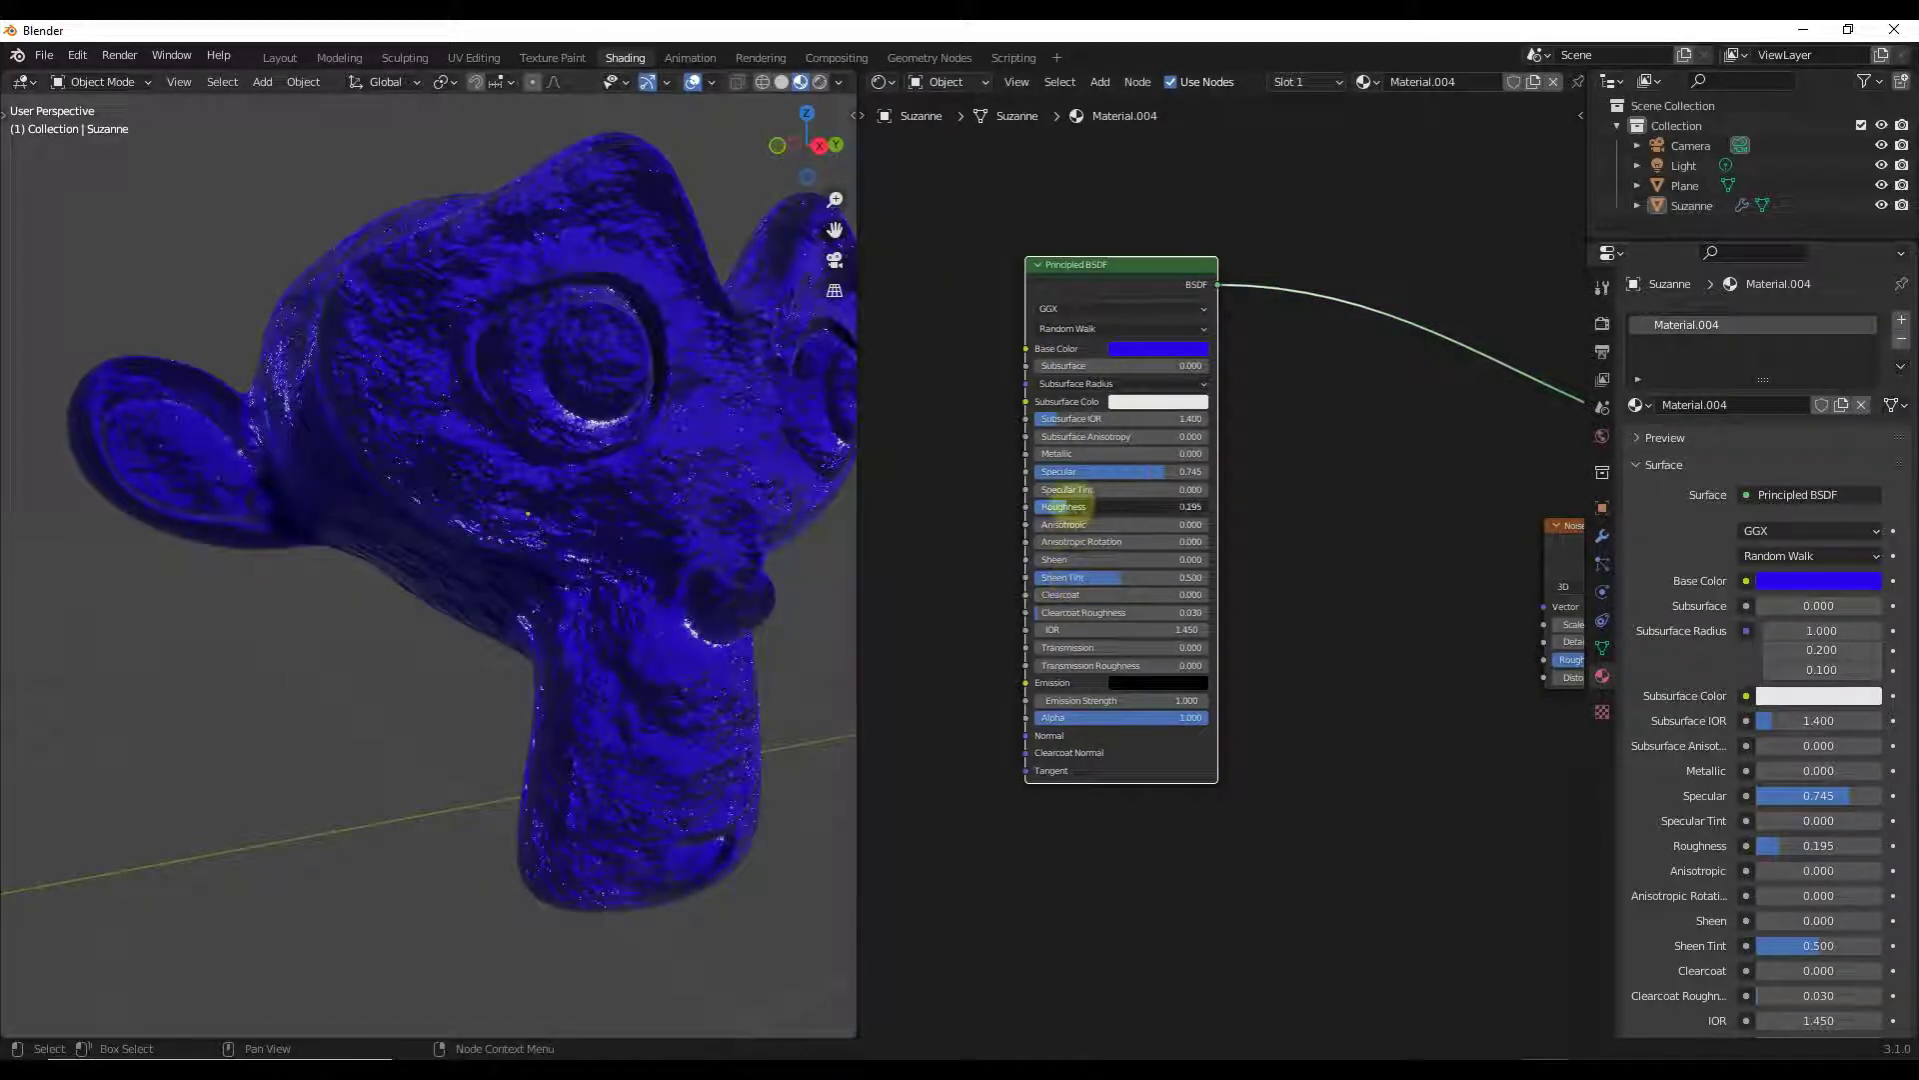
Step: Raise the Principled BSDF Roughness to 0.859 to test the surface finish
{"action": "left_click_drag", "start_coordinate": [1071, 506], "coordinate": [1191, 507]}
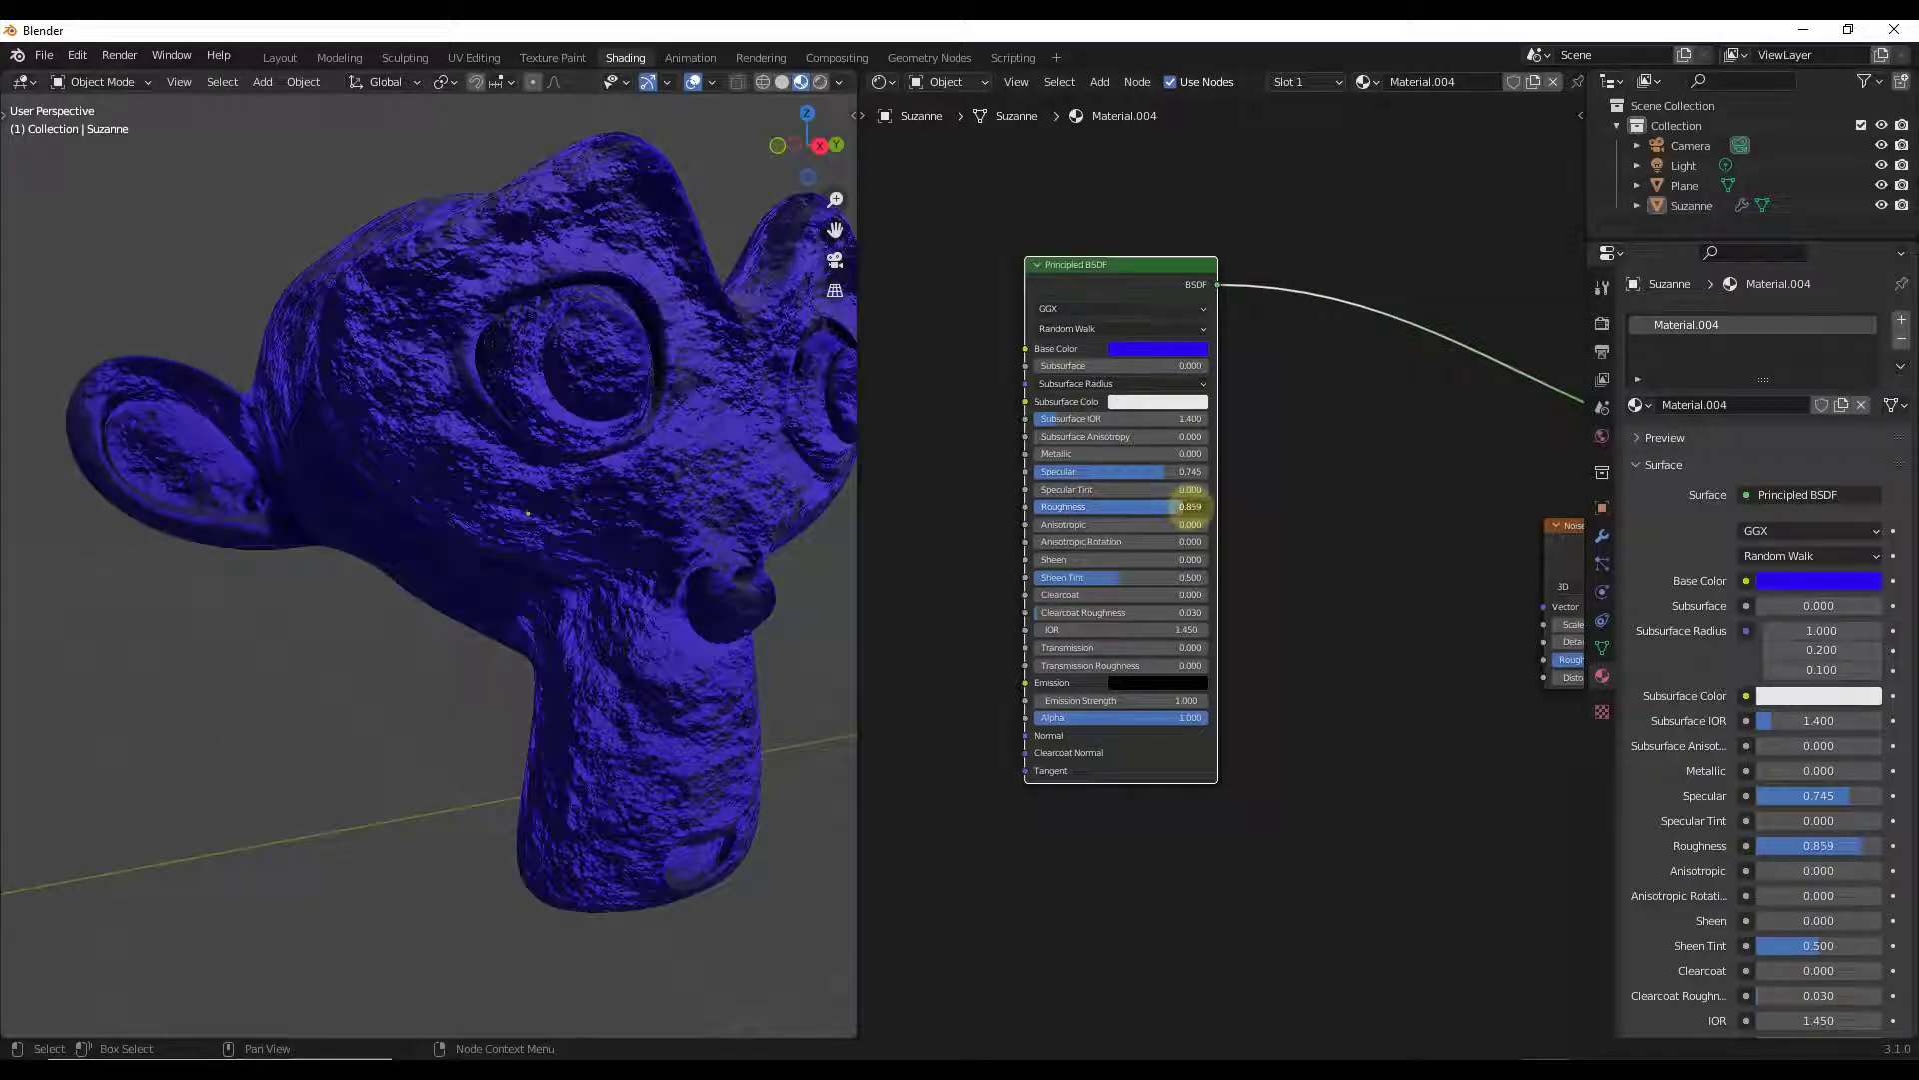
{"action": "scroll", "coordinate": [490, 434], "scroll_direction": "down", "scroll_amount": 1}
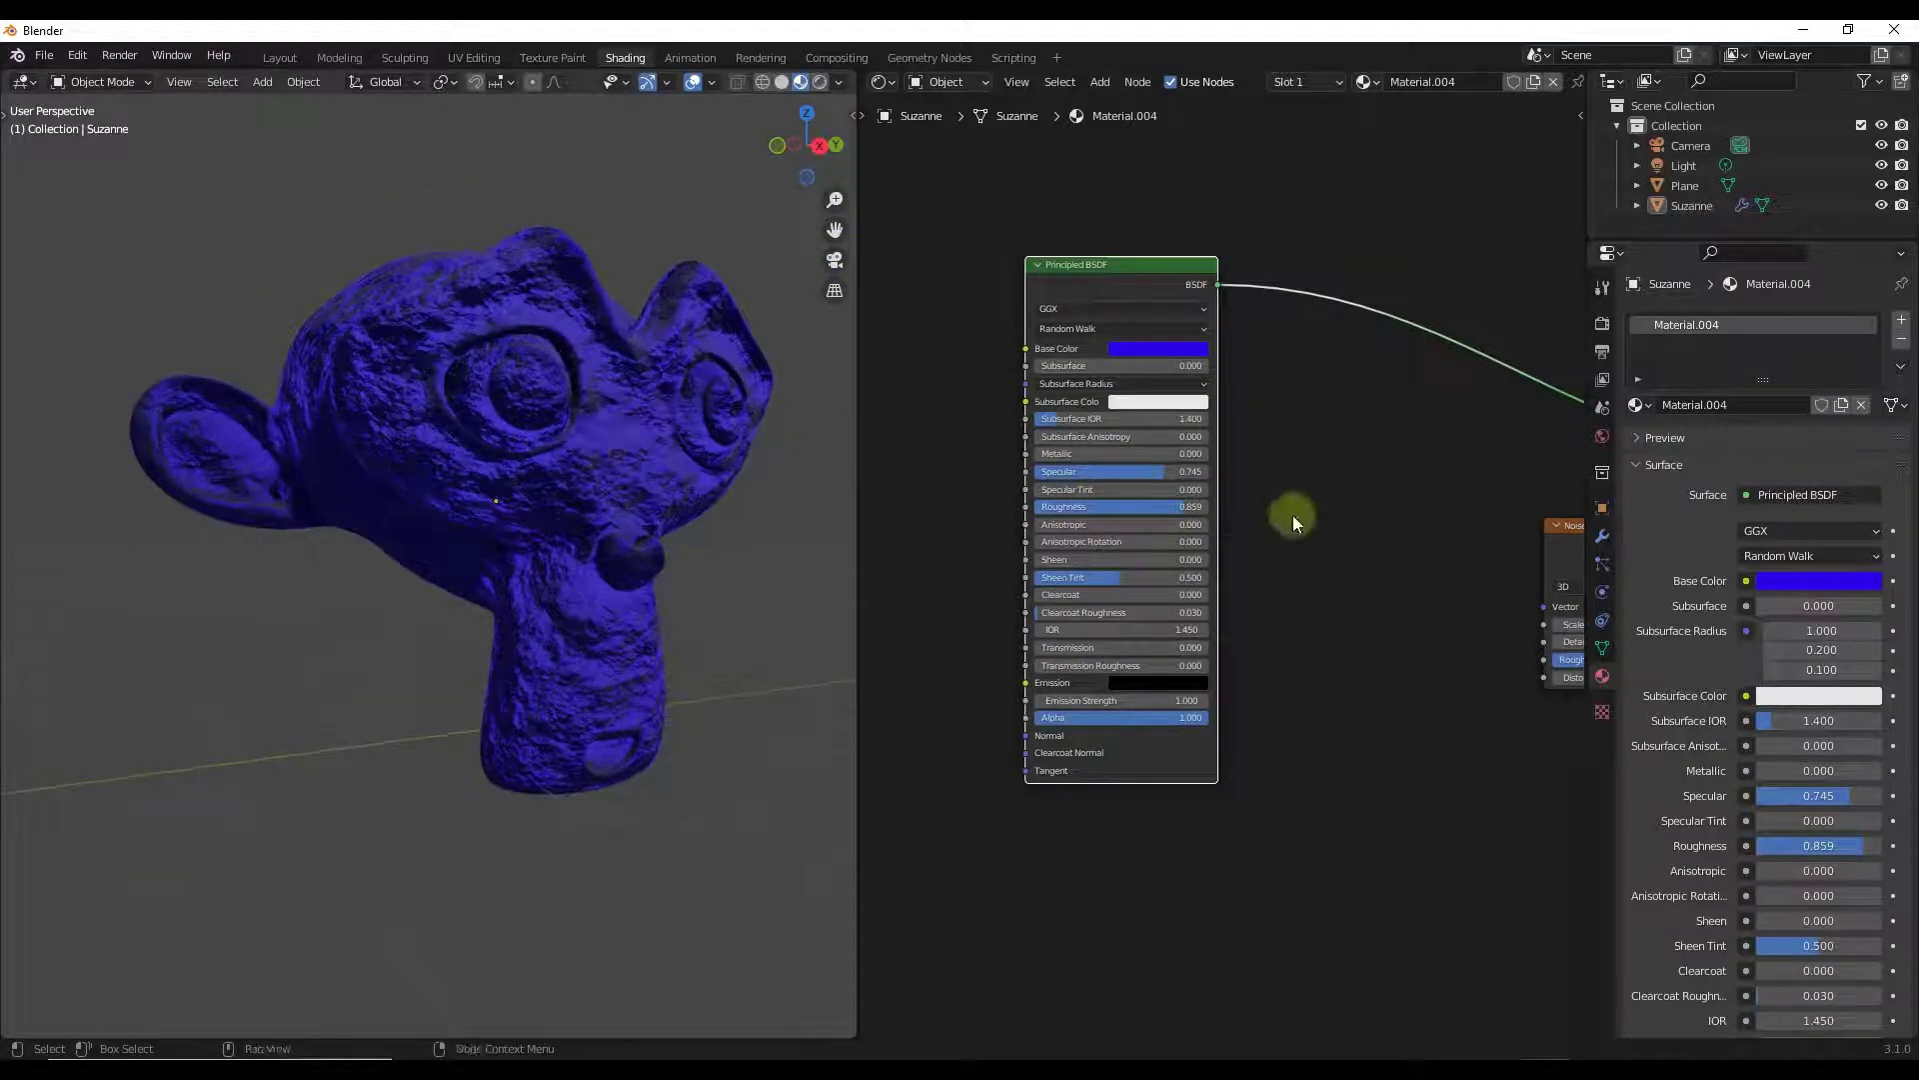
{"action": "scroll", "coordinate": [1394, 525], "scroll_direction": "down", "scroll_amount": 1}
Step: Bring the Material Output into view and orbit to inspect Suzanne's smooth glossy blue surface
{"action": "middle_click_drag", "start_coordinate": [1410, 527], "coordinate": [1050, 518]}
{"action": "scroll", "coordinate": [1414, 442], "scroll_direction": "up", "scroll_amount": 4}
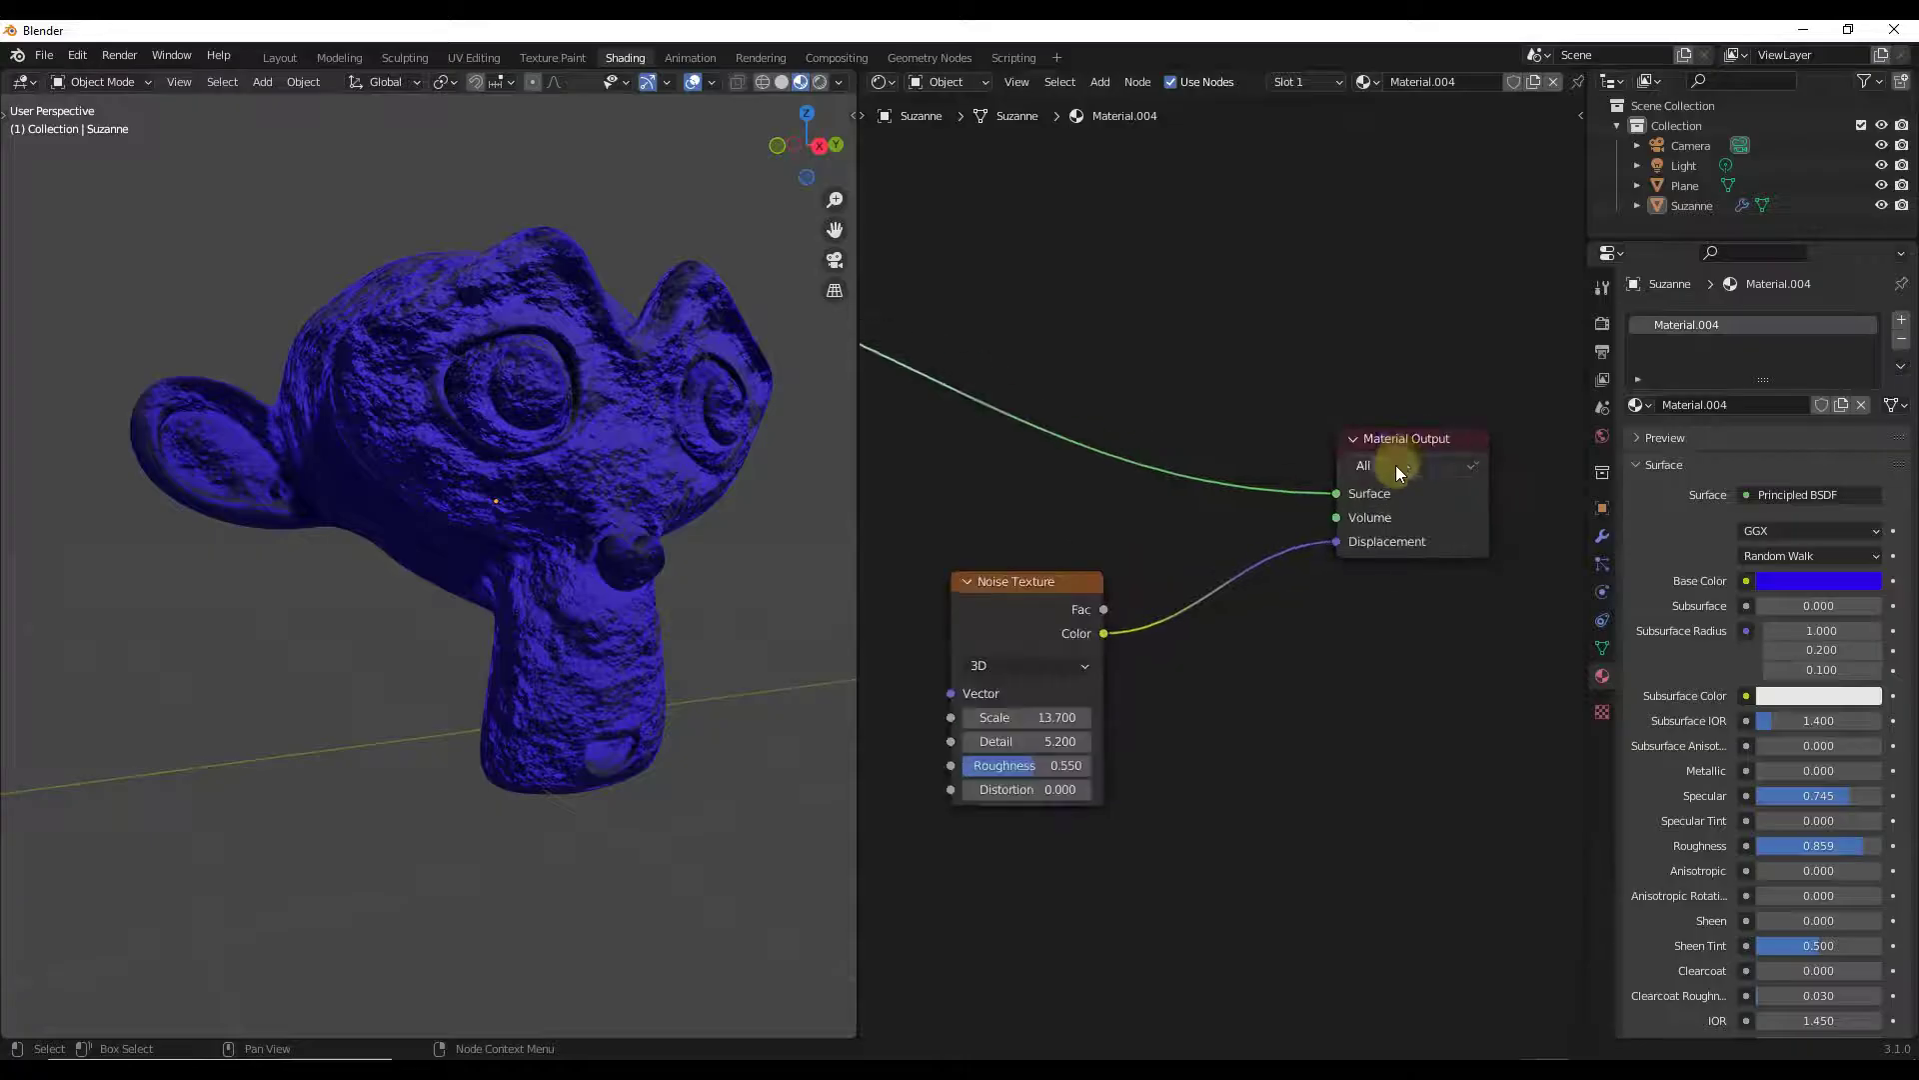
{"action": "scroll", "coordinate": [1346, 606], "scroll_direction": "down", "scroll_amount": 1}
{"action": "scroll", "coordinate": [557, 530], "scroll_direction": "up", "scroll_amount": 3}
{"action": "scroll", "coordinate": [554, 497], "scroll_direction": "down", "scroll_amount": 3}
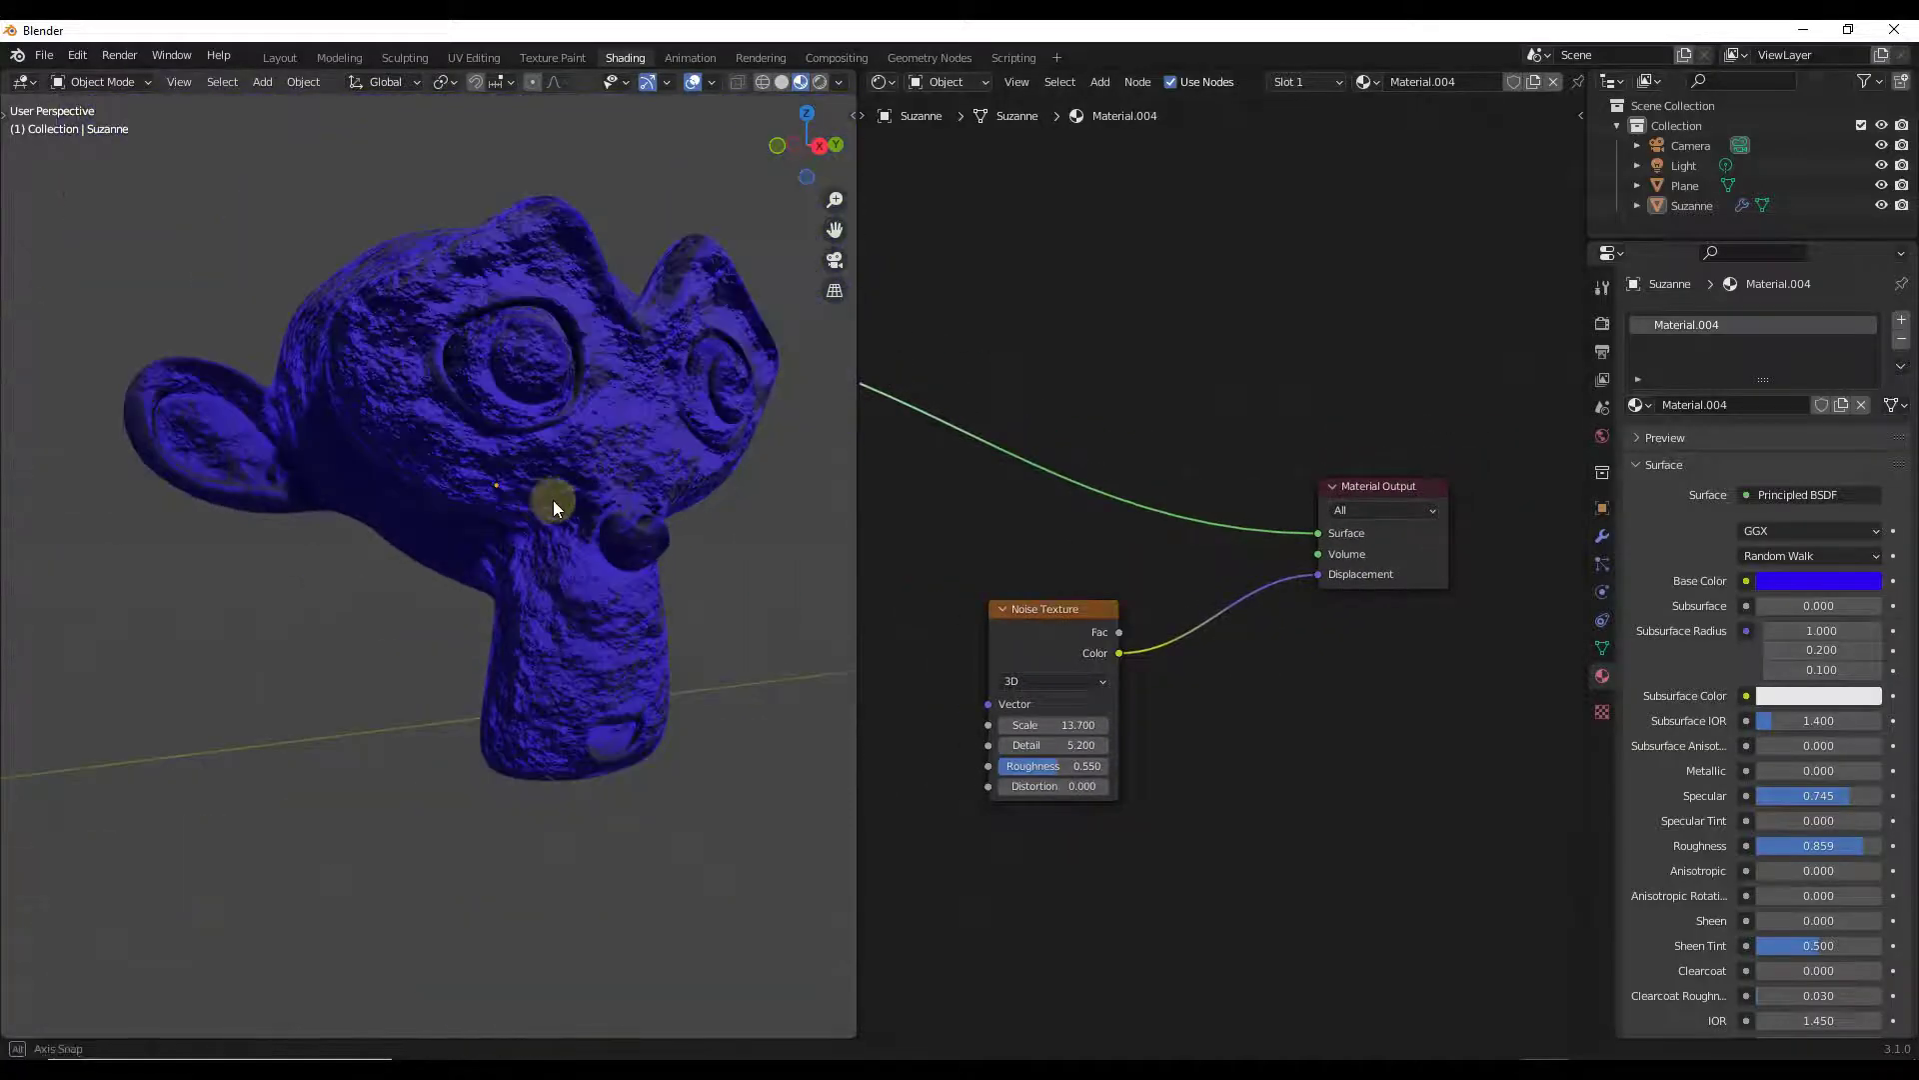
{"action": "mouse_move", "coordinate": [554, 500]}
{"action": "middle_mouse_down"}
{"action": "mouse_move", "coordinate": [663, 508]}
{"action": "mouse_move", "coordinate": [625, 542]}
{"action": "mouse_move", "coordinate": [554, 482]}
{"action": "middle_mouse_up"}
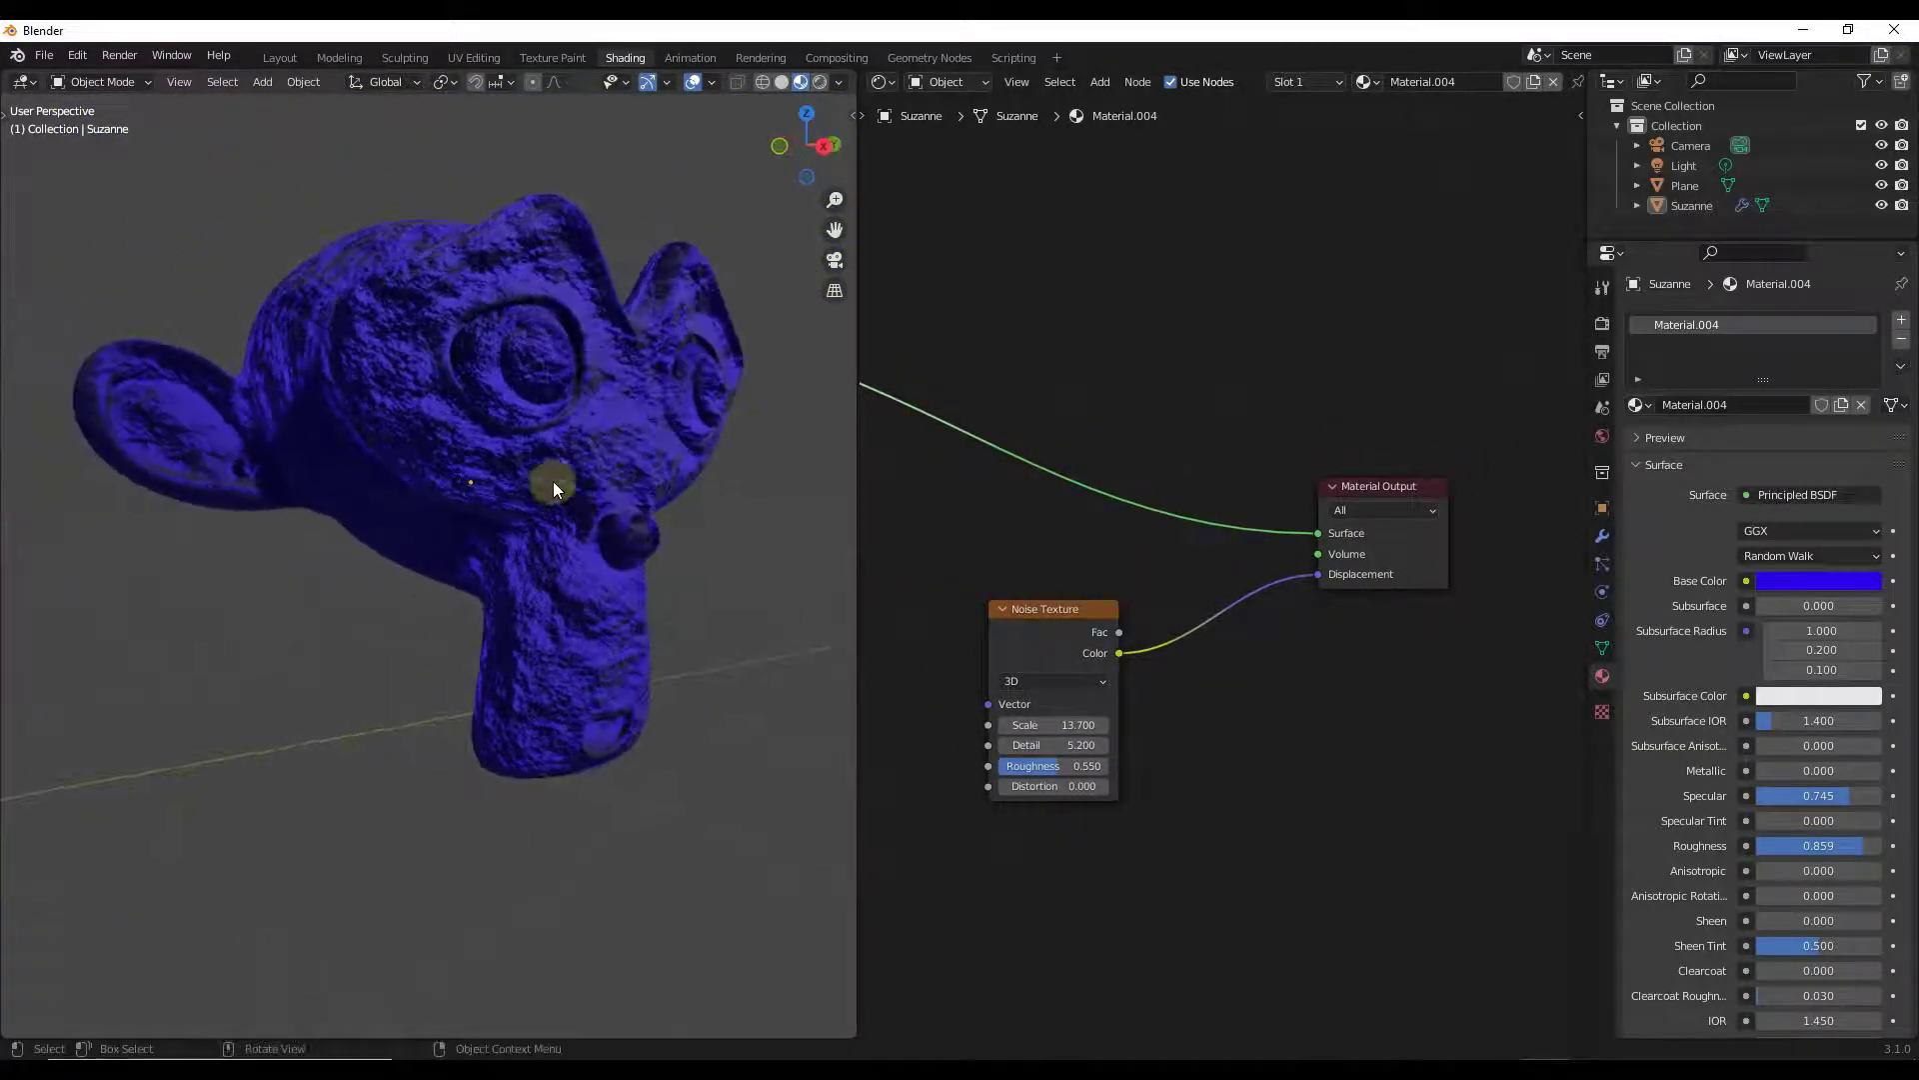
{"action": "mouse_move", "coordinate": [607, 414]}
{"action": "middle_mouse_down"}
{"action": "mouse_move", "coordinate": [627, 399]}
{"action": "mouse_move", "coordinate": [582, 399]}
{"action": "middle_mouse_up"}
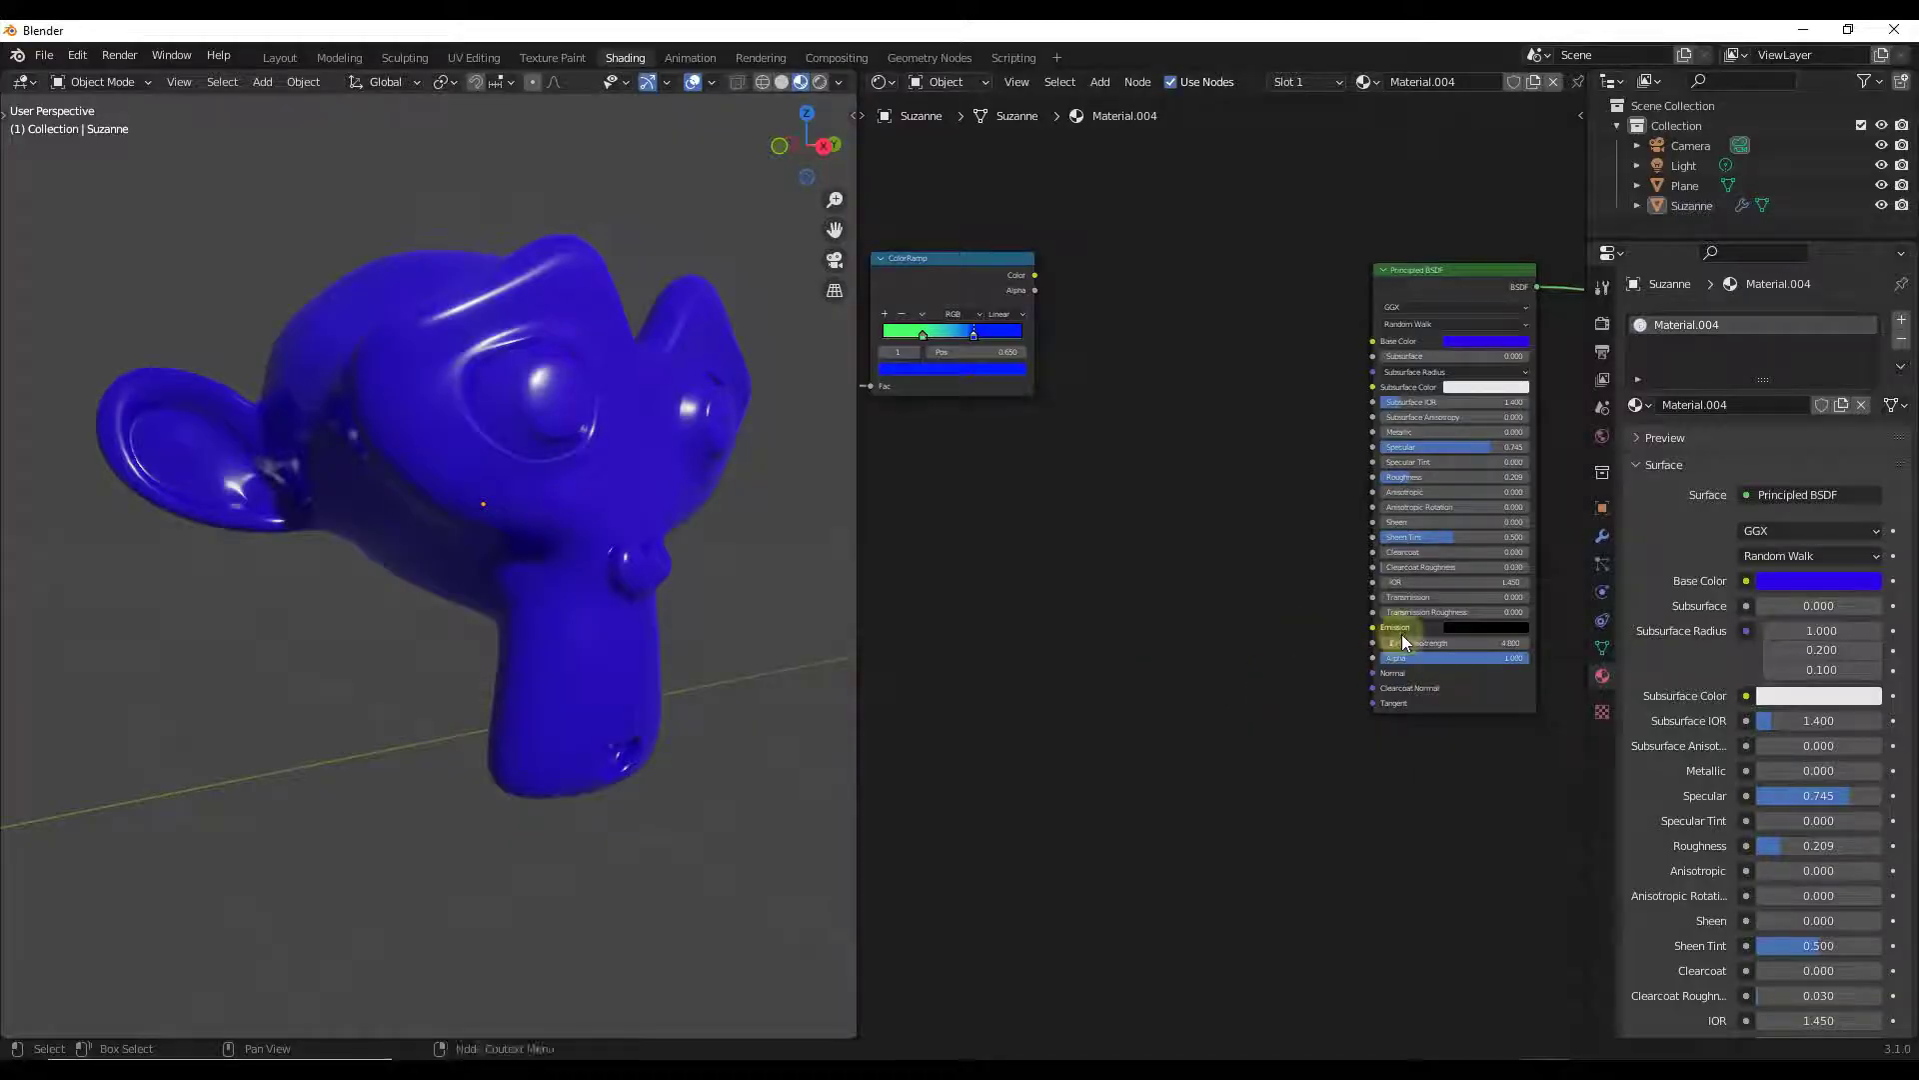
Step: Add a new Noise Texture node by searching 'noise'
{"action": "key", "text": "shift+a"}
{"action": "type", "text": "noi"}
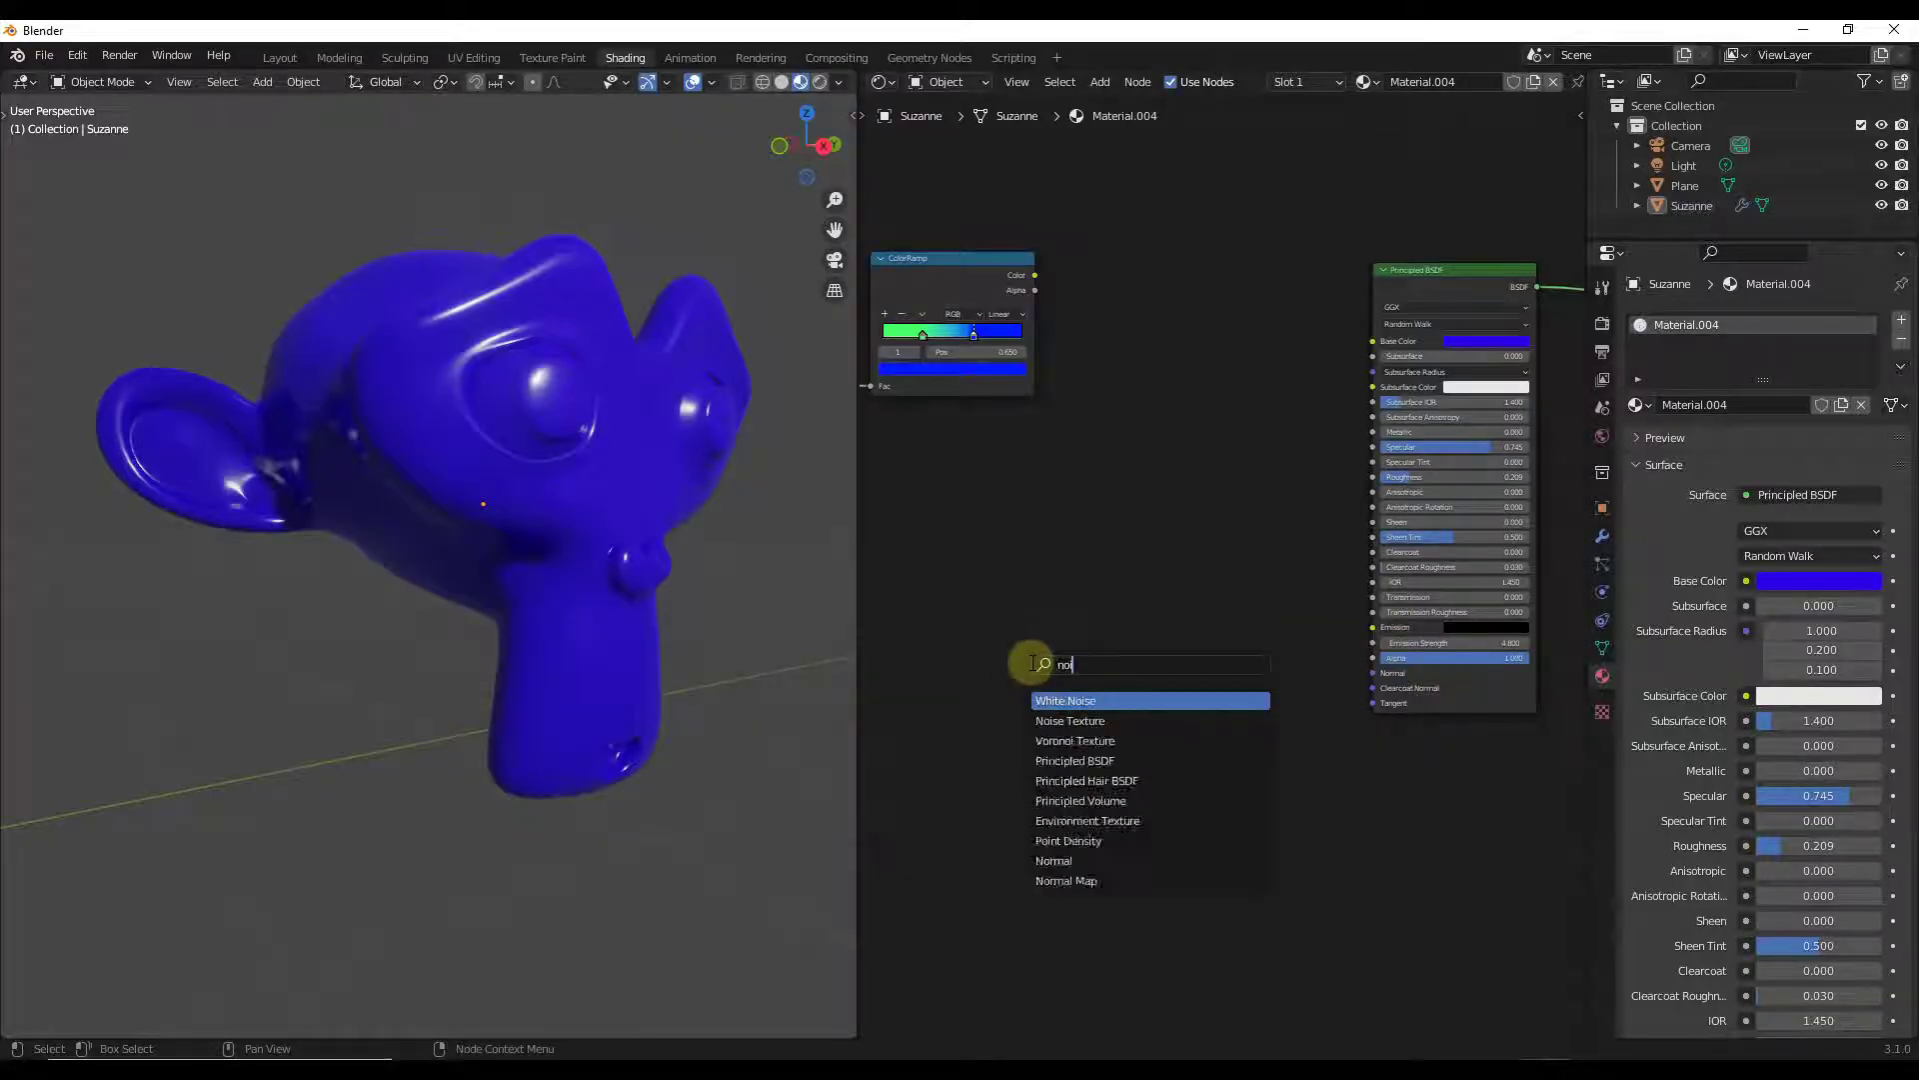
{"action": "type", "text": "se"}
{"action": "key", "text": "Down"}
{"action": "key", "text": "Return"}
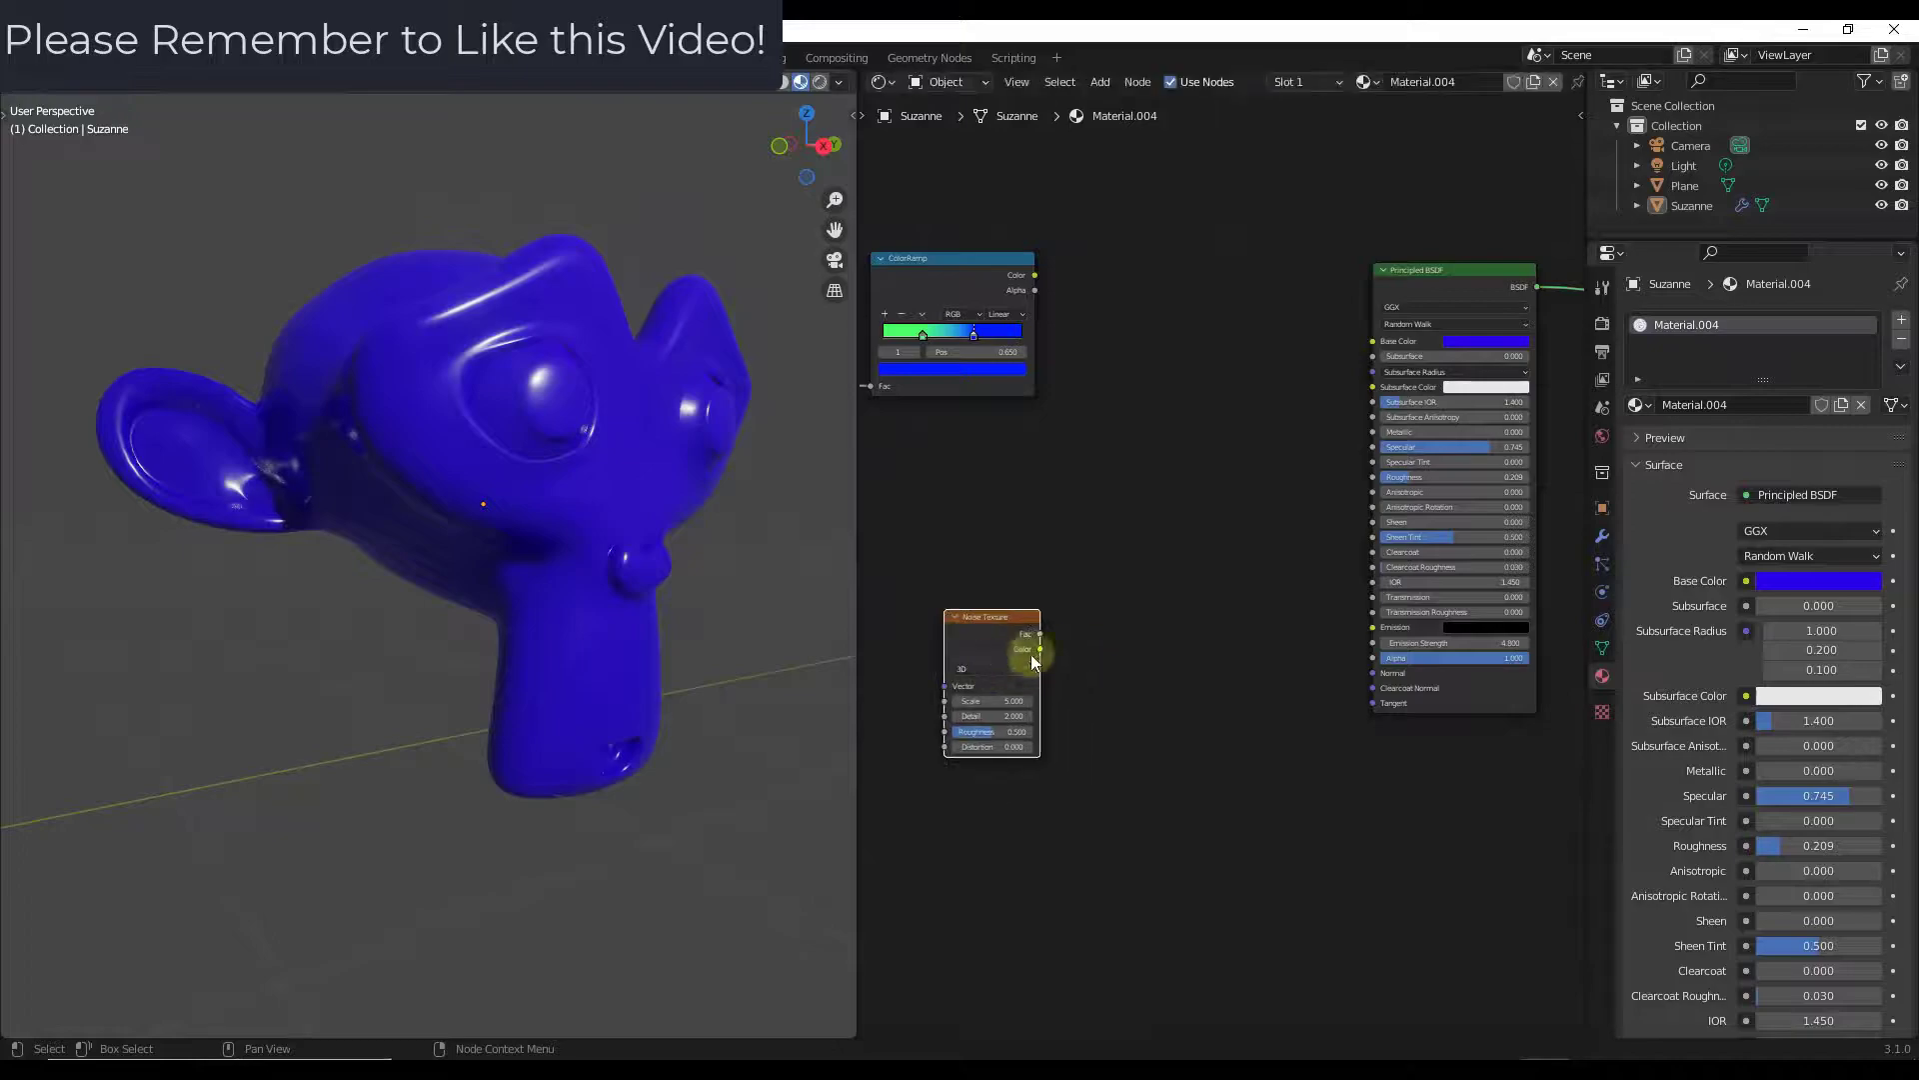
Step: Link the noise Color to Principled BSDF Emission and adjust the Emission Strength
{"action": "left_click_drag", "start_coordinate": [1042, 649], "coordinate": [1375, 628]}
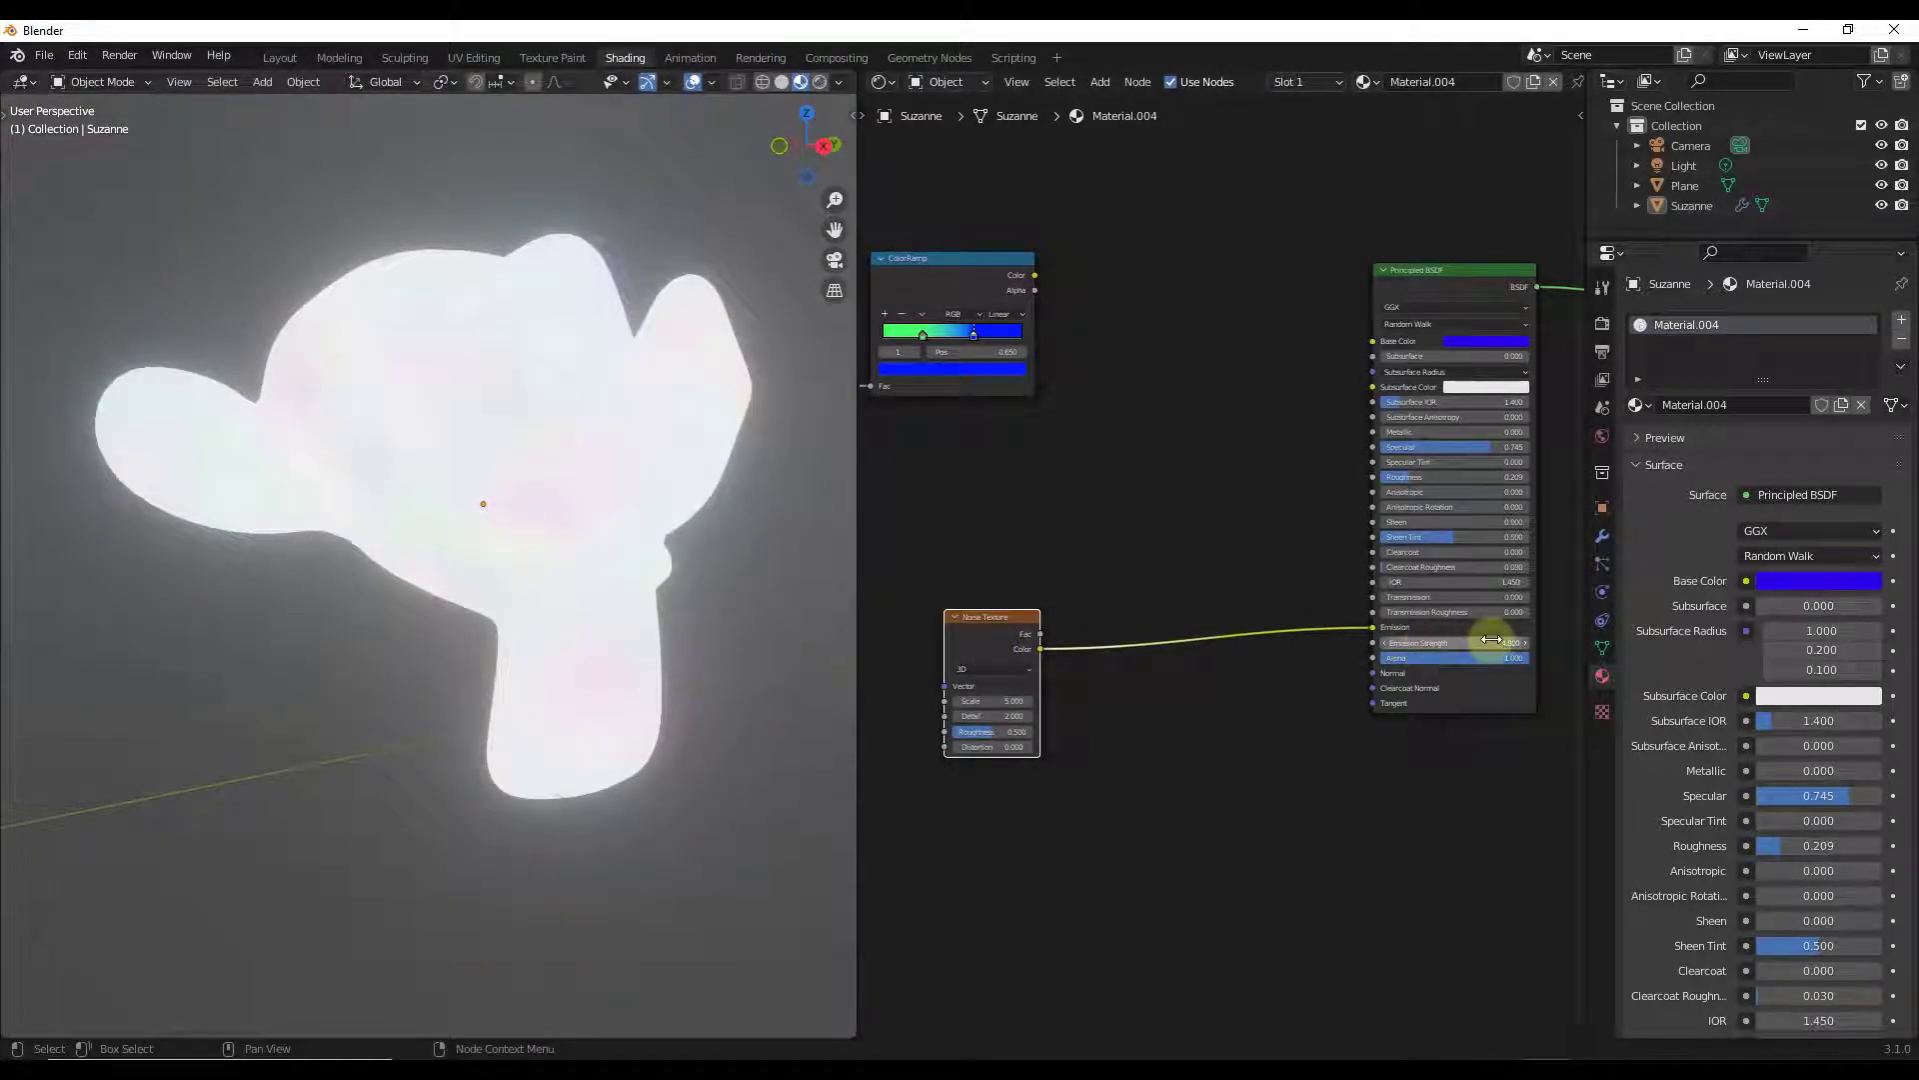
{"action": "left_click_drag", "start_coordinate": [1492, 640], "coordinate": [1439, 651]}
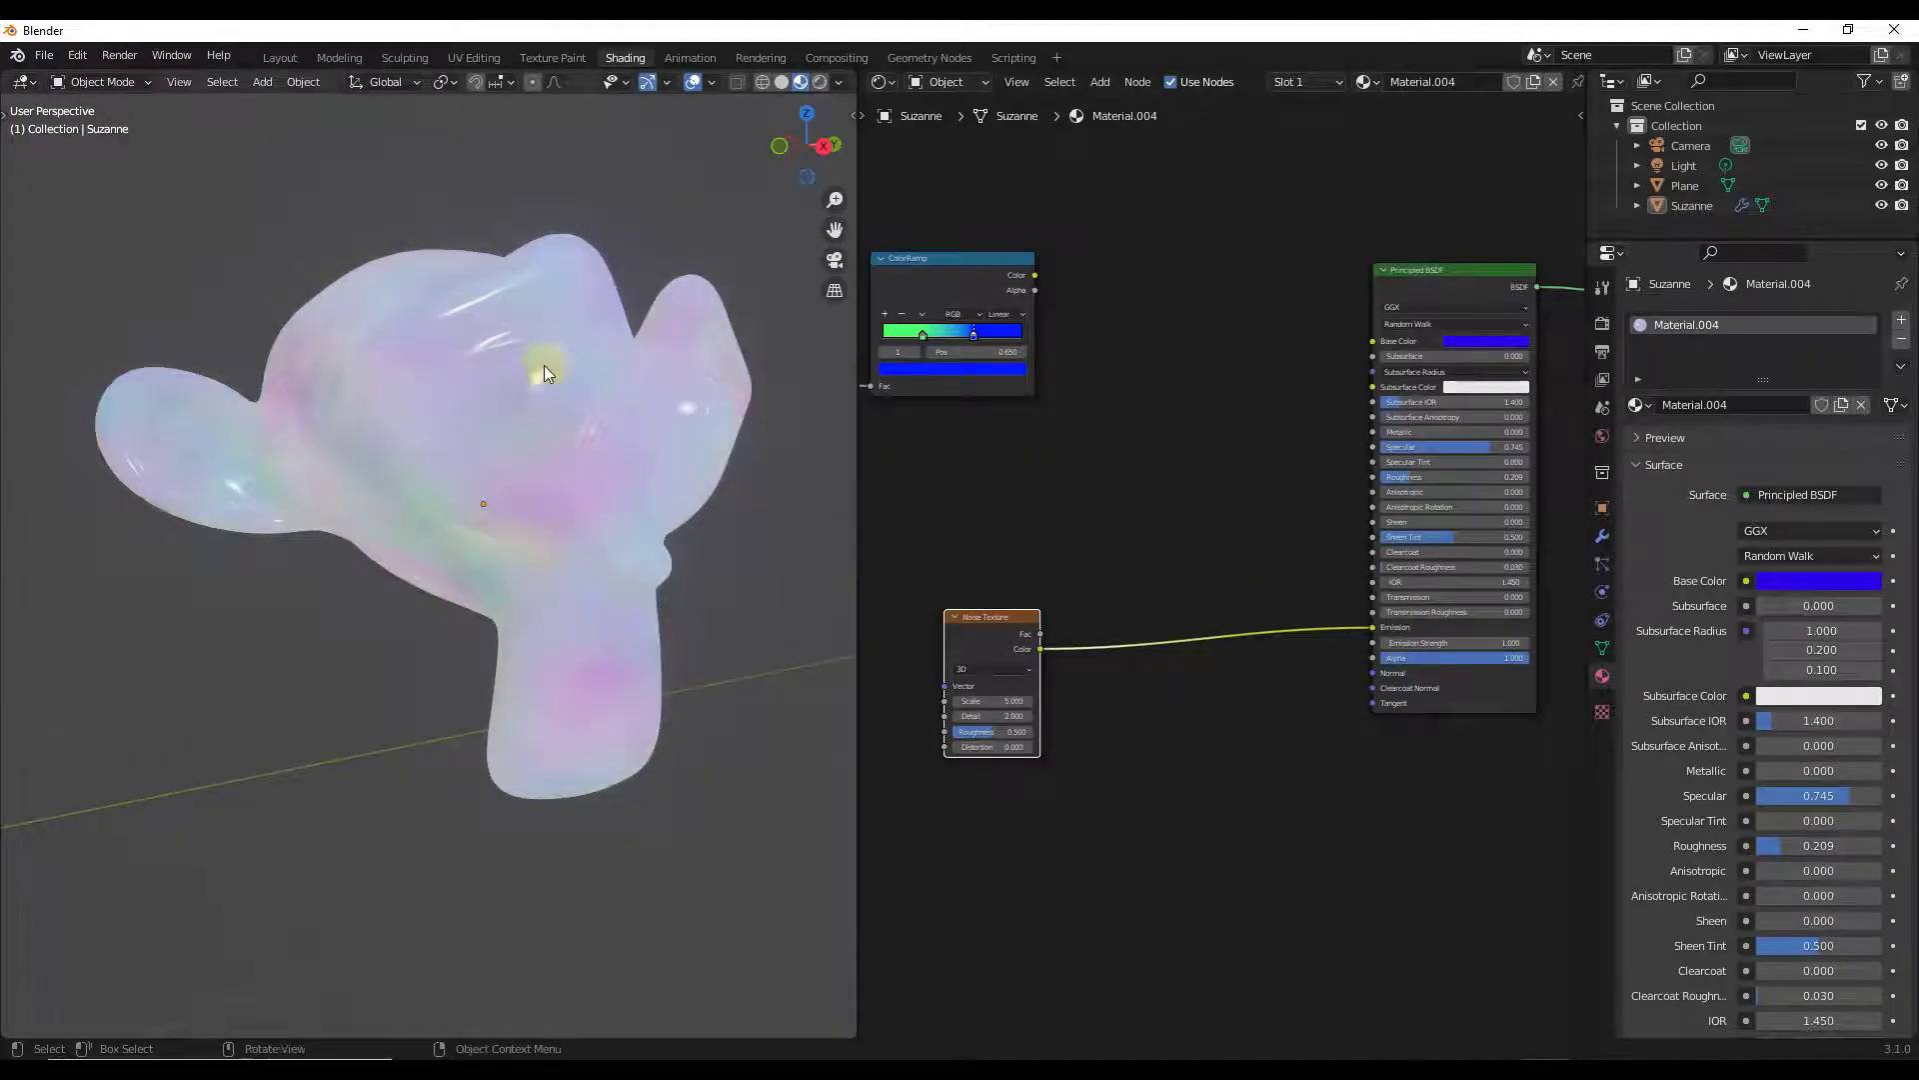
{"action": "left_click", "coordinate": [1148, 728]}
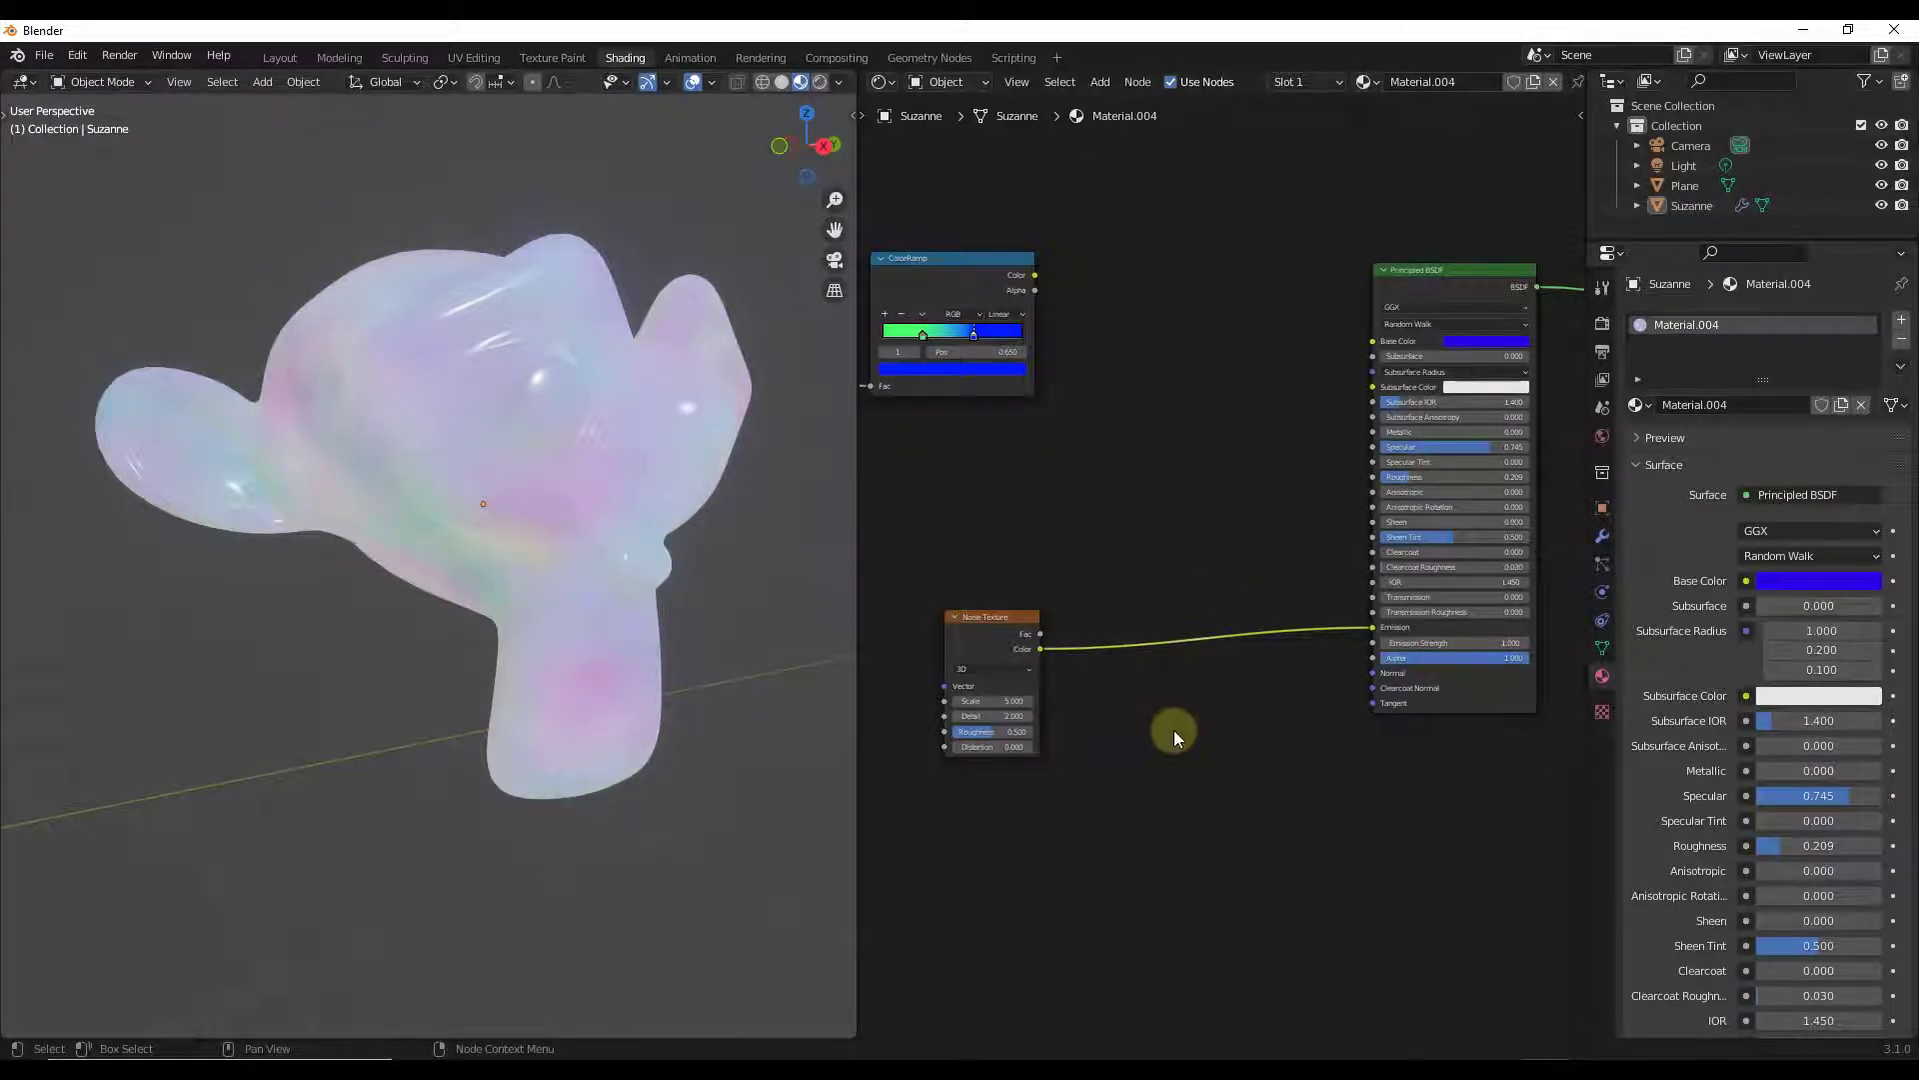
Step: Insert a ColorRamp on the Noise-to-Emission link, found by searching 'cclor'
{"action": "key", "text": "shift+a"}
{"action": "left_click", "coordinate": [1173, 730]}
{"action": "type", "text": "cc"}
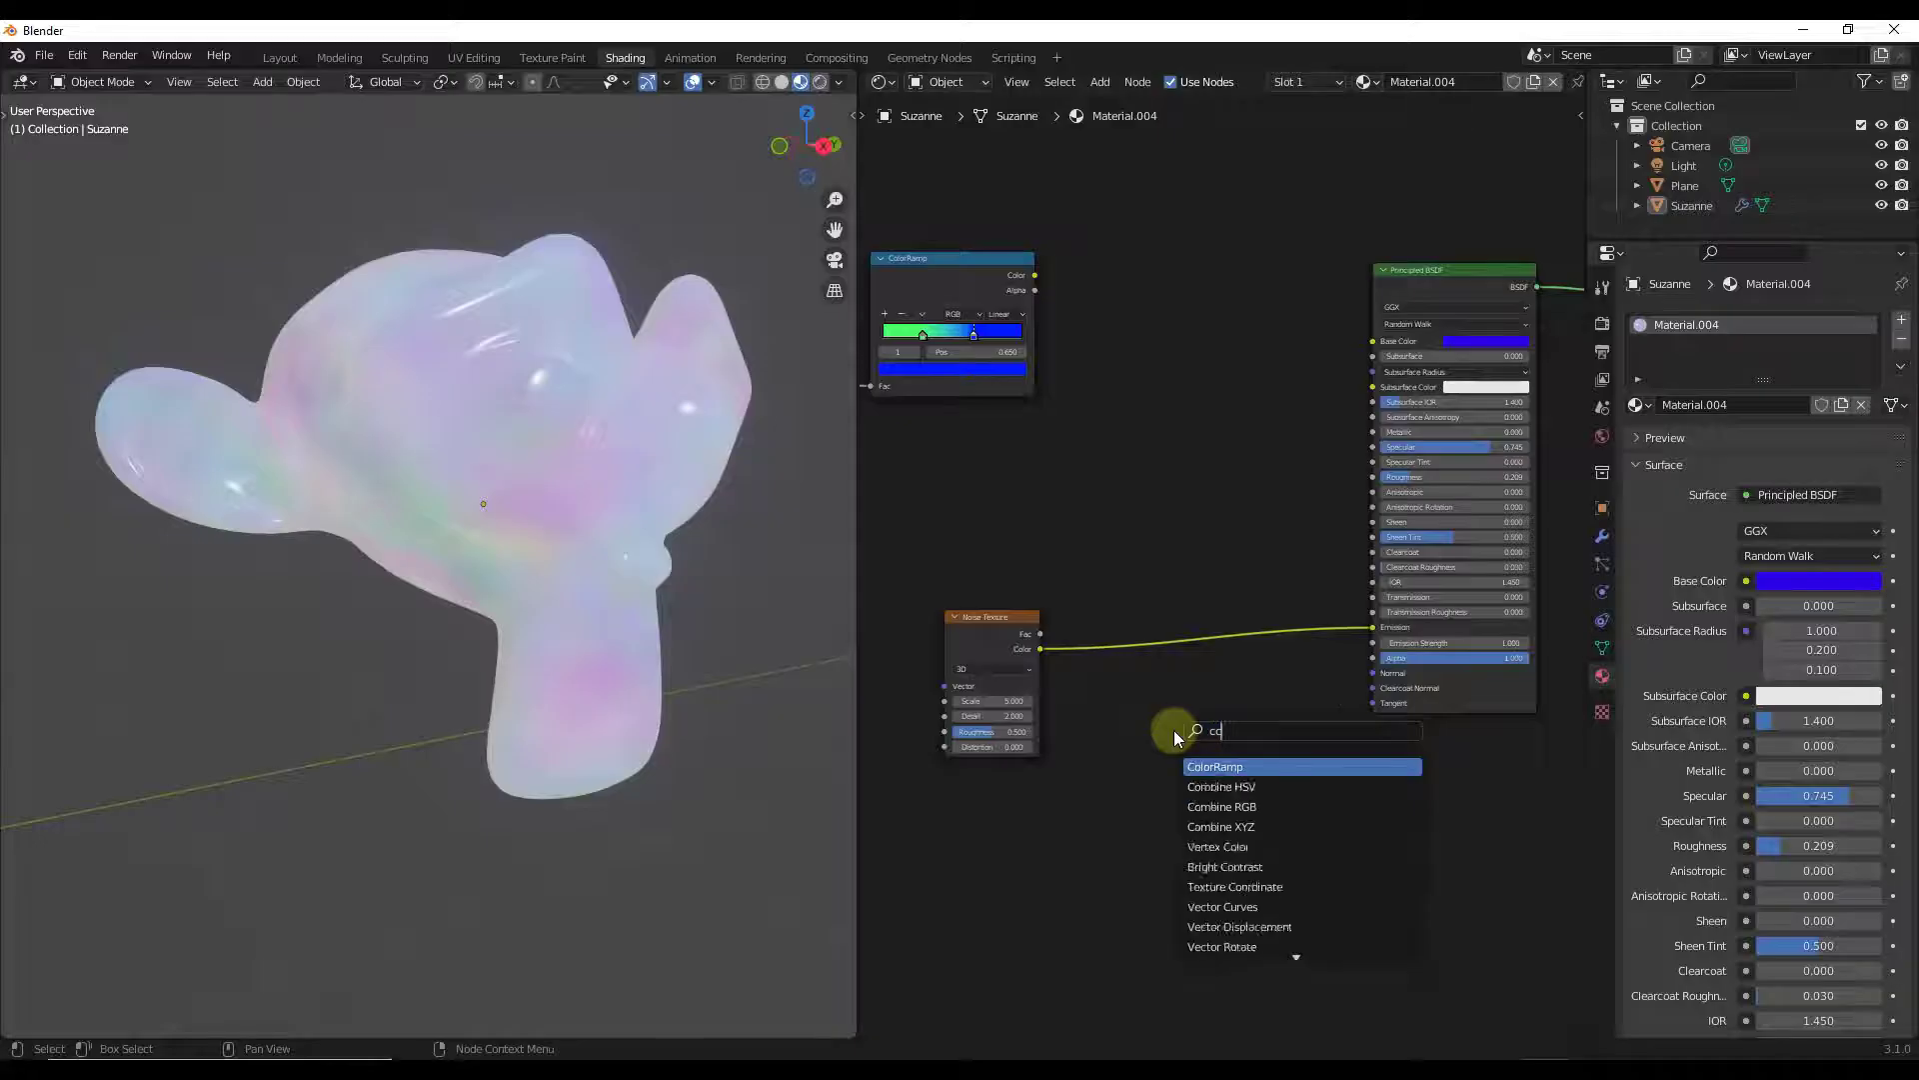
{"action": "type", "text": "lor"}
{"action": "left_click", "coordinate": [1263, 763]}
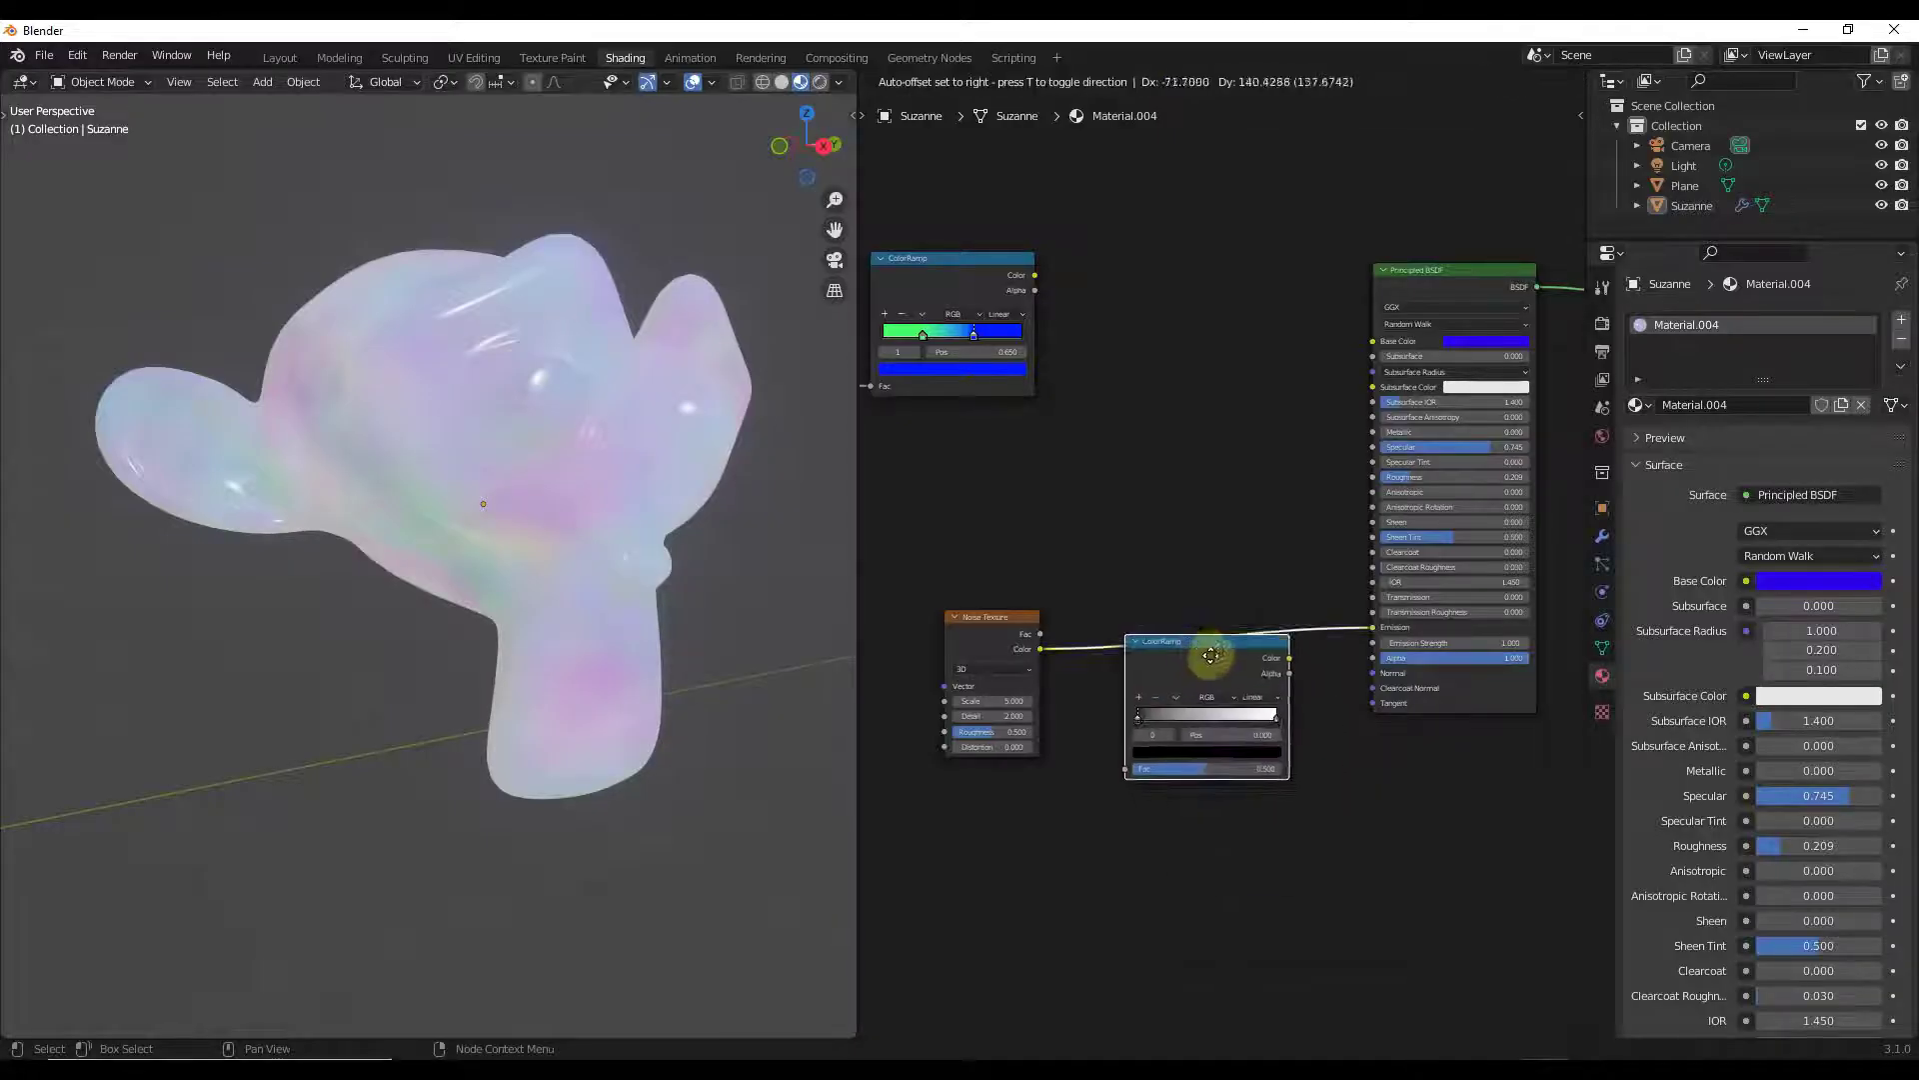
{"action": "left_click", "coordinate": [1208, 605]}
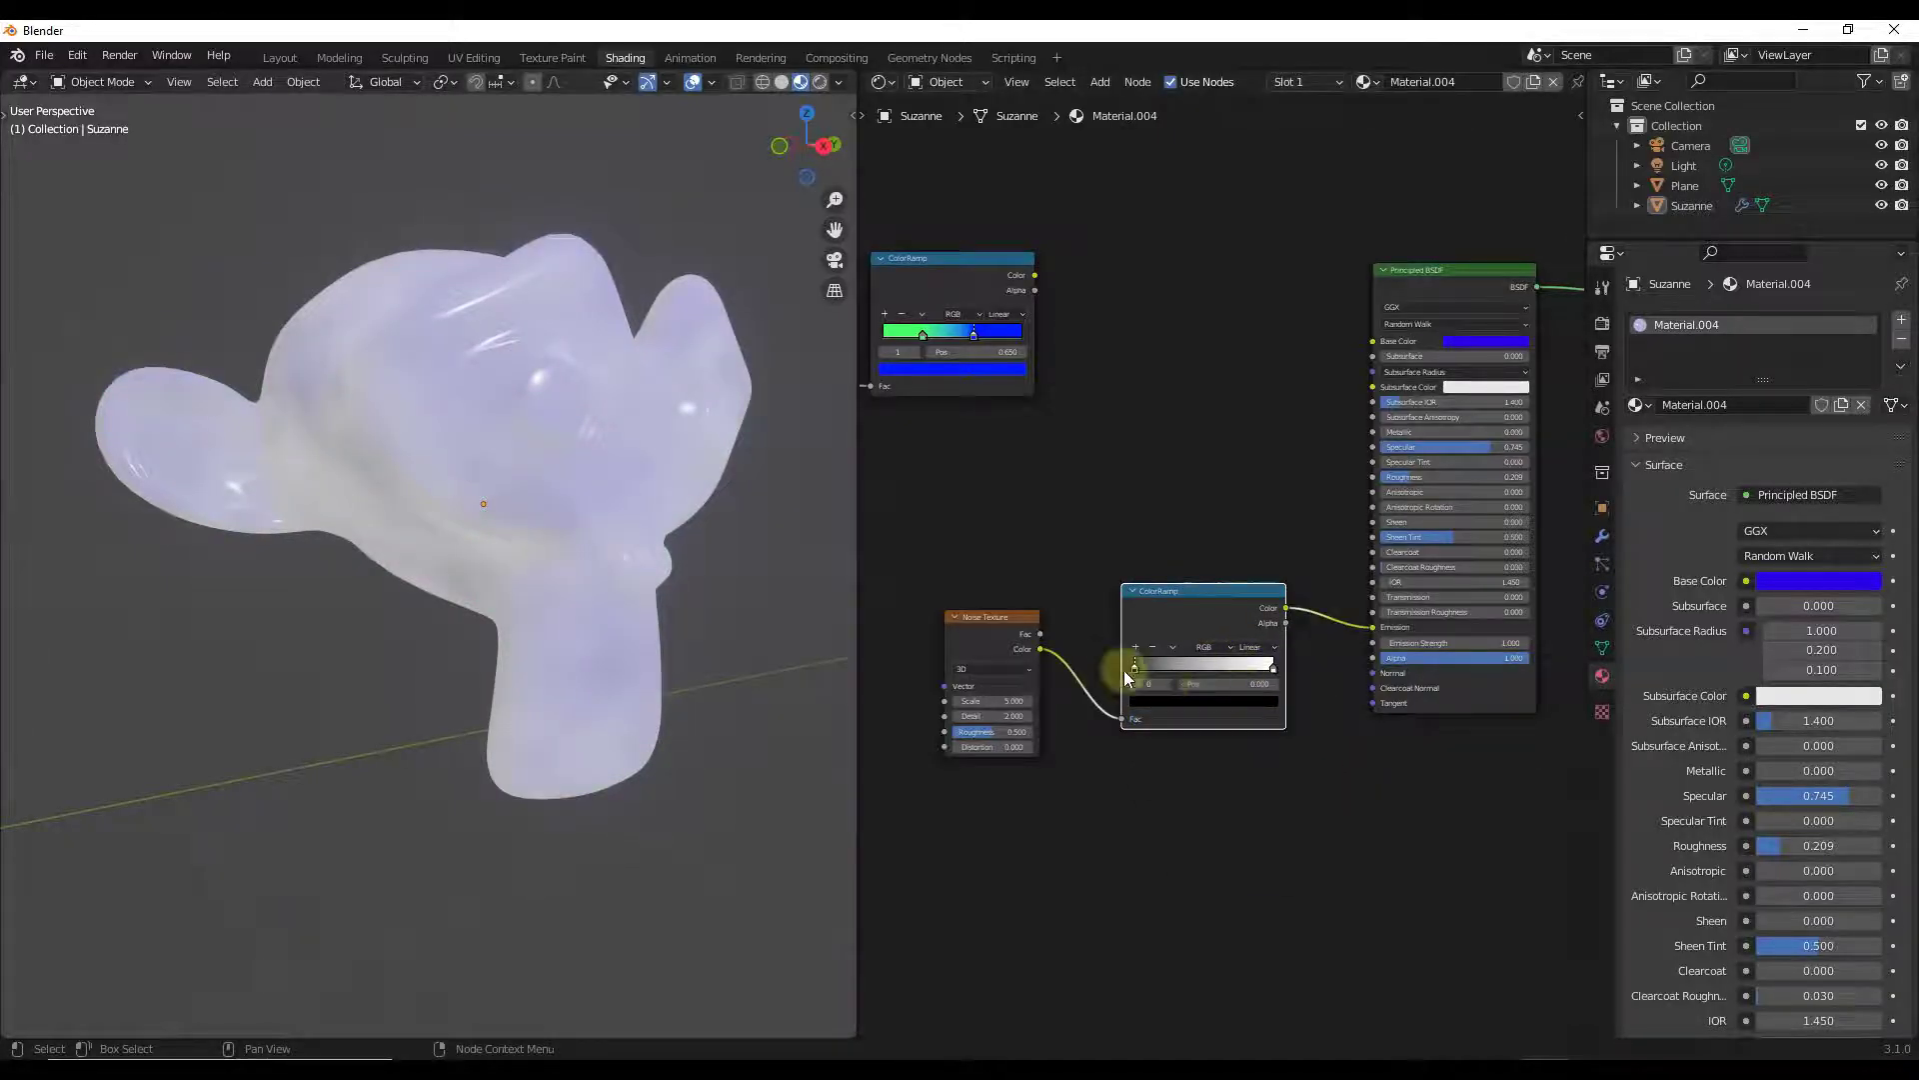
{"action": "scroll", "coordinate": [1227, 765], "scroll_direction": "up", "scroll_amount": 2}
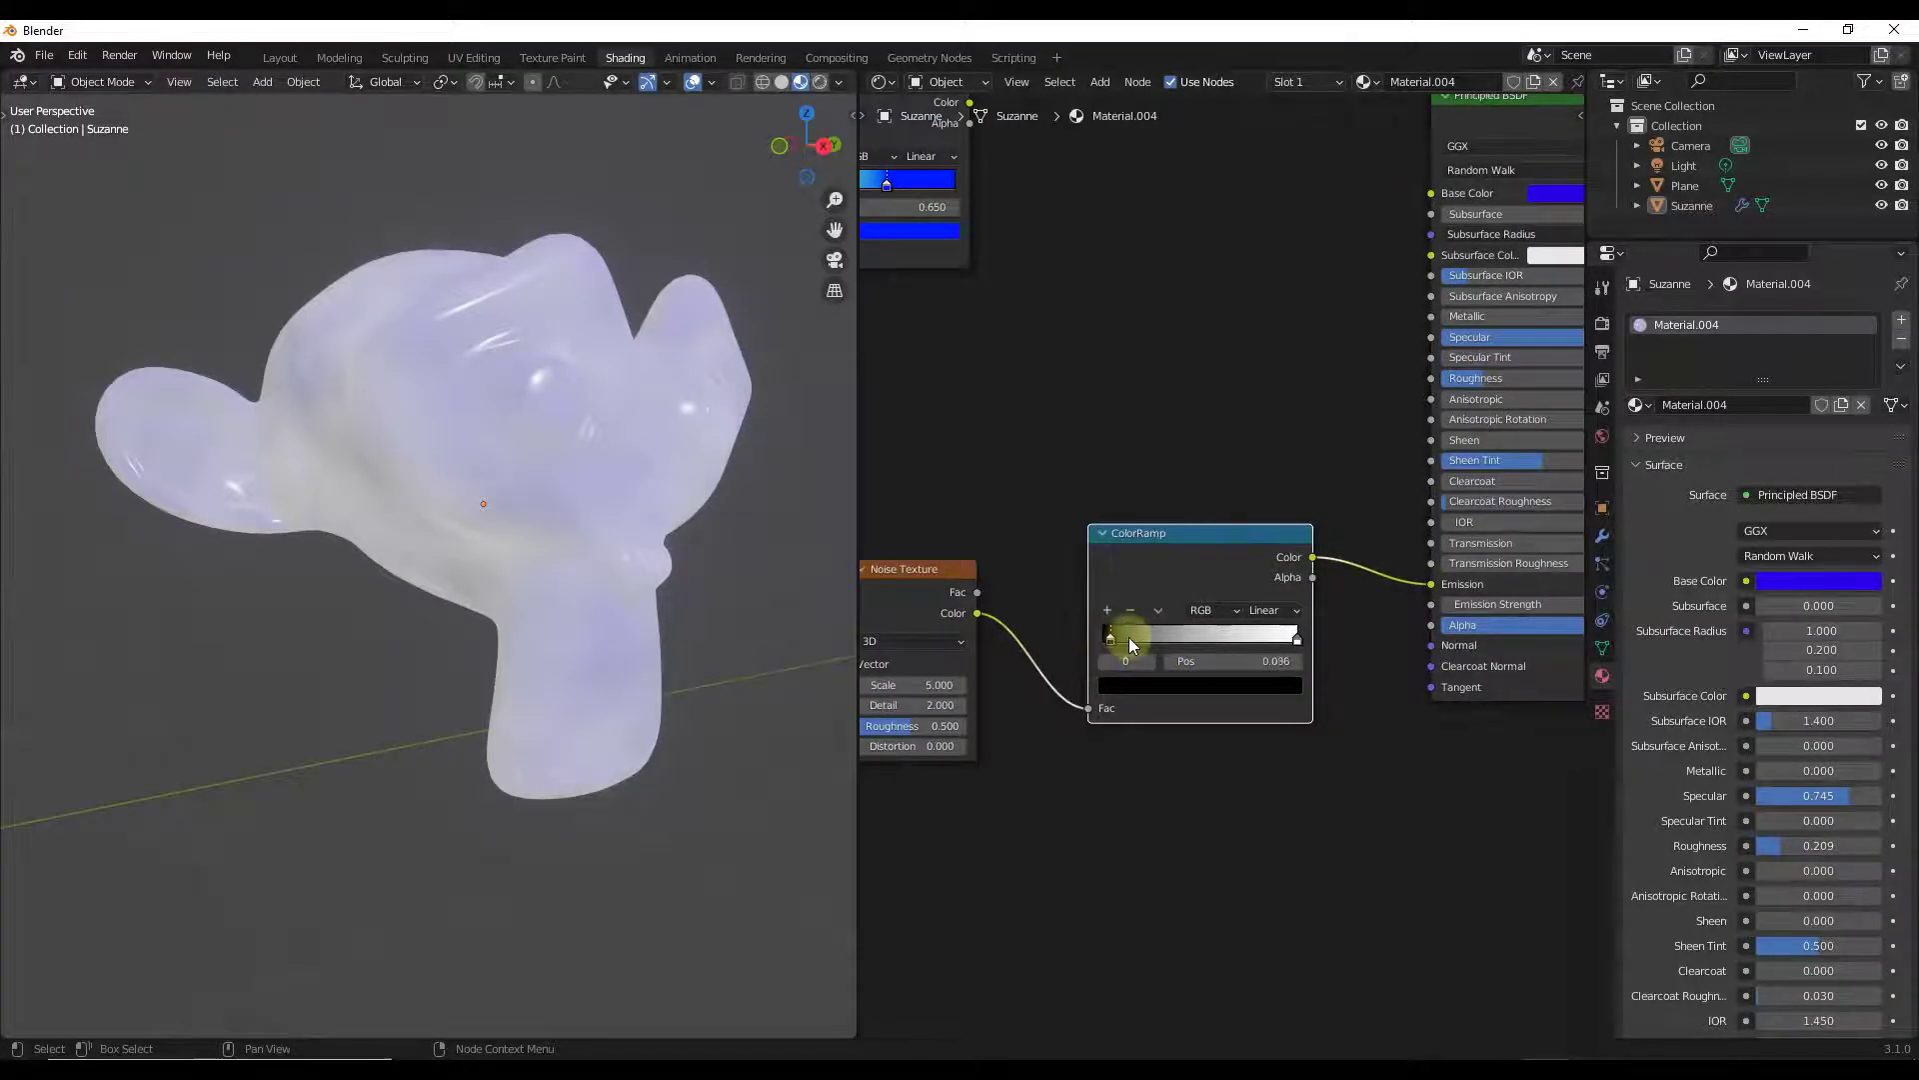
Step: Move the ramp's black stop right and raise the noise Scale to 17.900
{"action": "left_click_drag", "start_coordinate": [1129, 638], "coordinate": [1228, 640]}
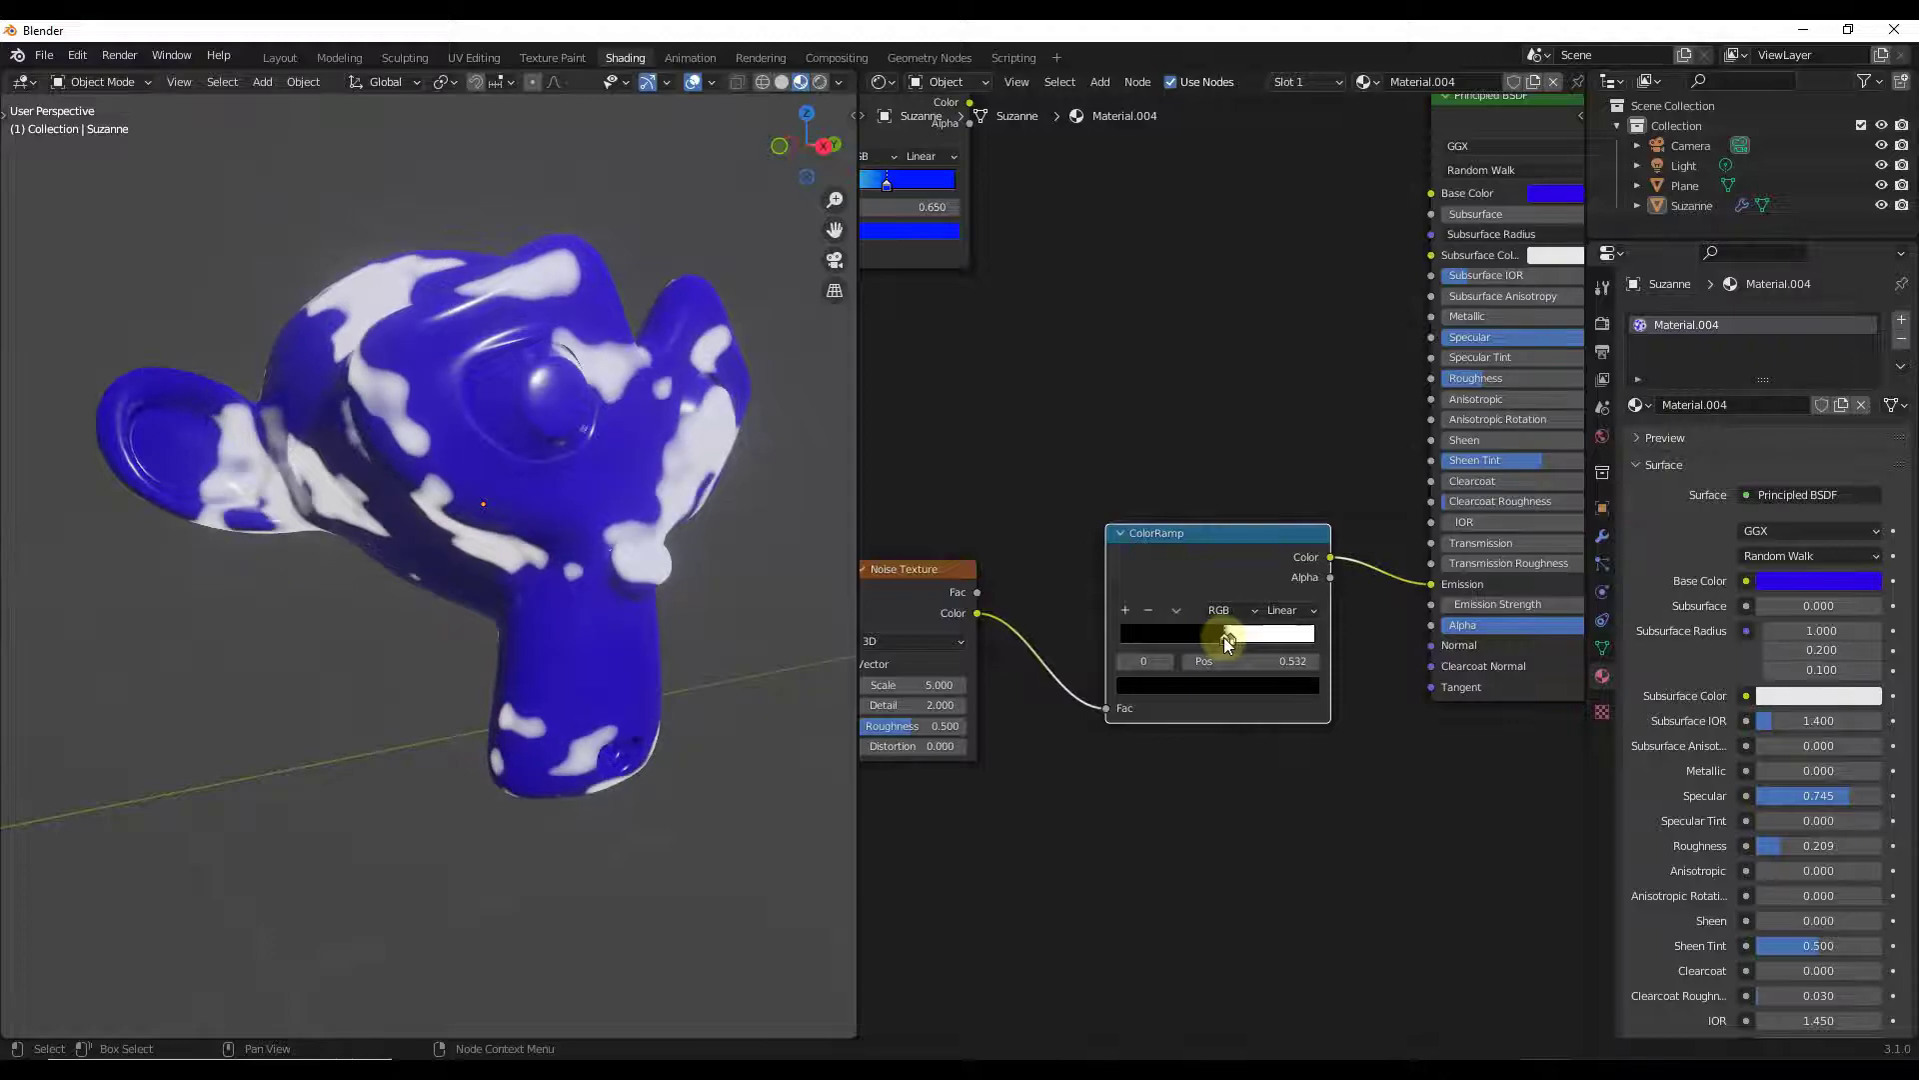
{"action": "scroll", "coordinate": [1178, 514], "scroll_direction": "up", "scroll_amount": 2}
{"action": "left_click_drag", "start_coordinate": [968, 643], "coordinate": [937, 669]}
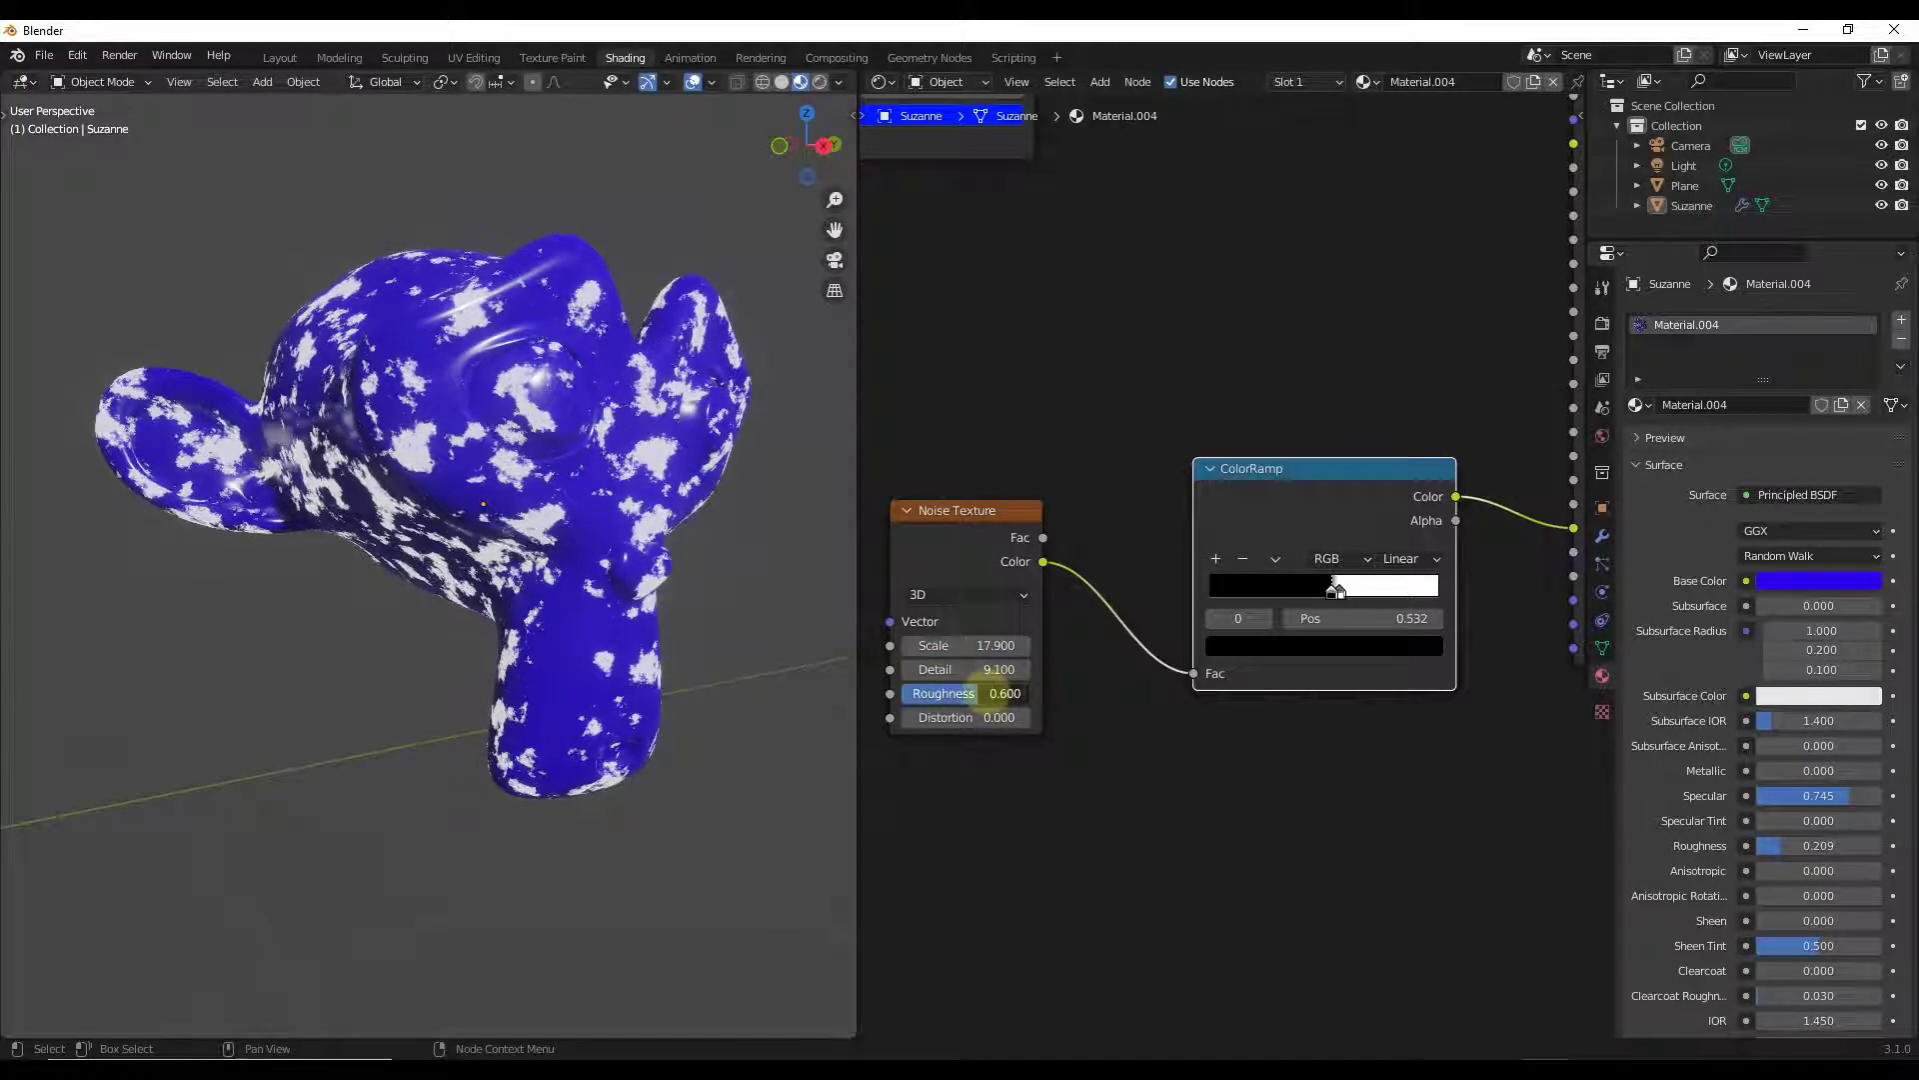
{"action": "scroll", "coordinate": [1005, 435], "scroll_direction": "down", "scroll_amount": 1}
Step: Set Emission Strength to 5 and lower the Noise Texture Scale slightly
{"action": "scroll", "coordinate": [1510, 500], "scroll_direction": "up", "scroll_amount": 5}
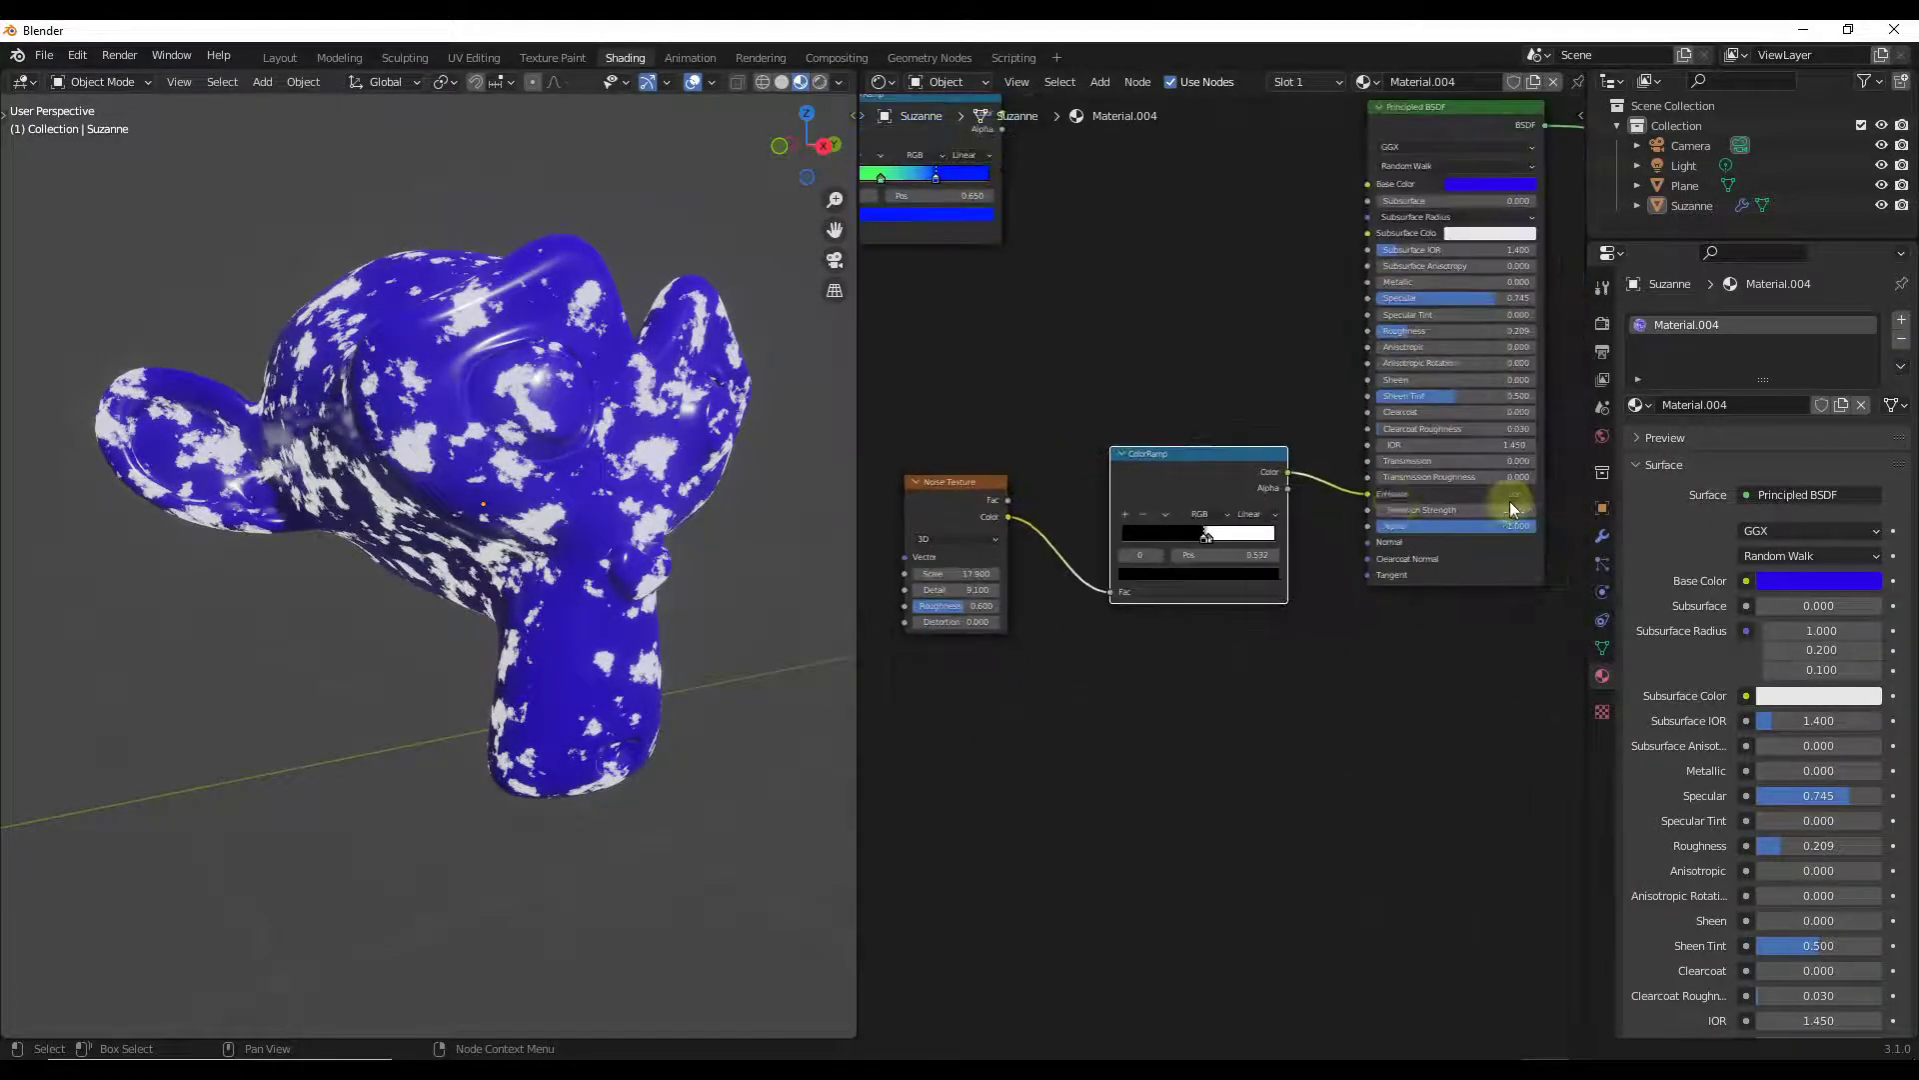
{"action": "mouse_move", "coordinate": [1502, 511]}
{"action": "left_mouse_down"}
{"action": "mouse_move", "coordinate": [1447, 516]}
{"action": "mouse_move", "coordinate": [1550, 506]}
{"action": "mouse_move", "coordinate": [1485, 540]}
{"action": "left_mouse_up"}
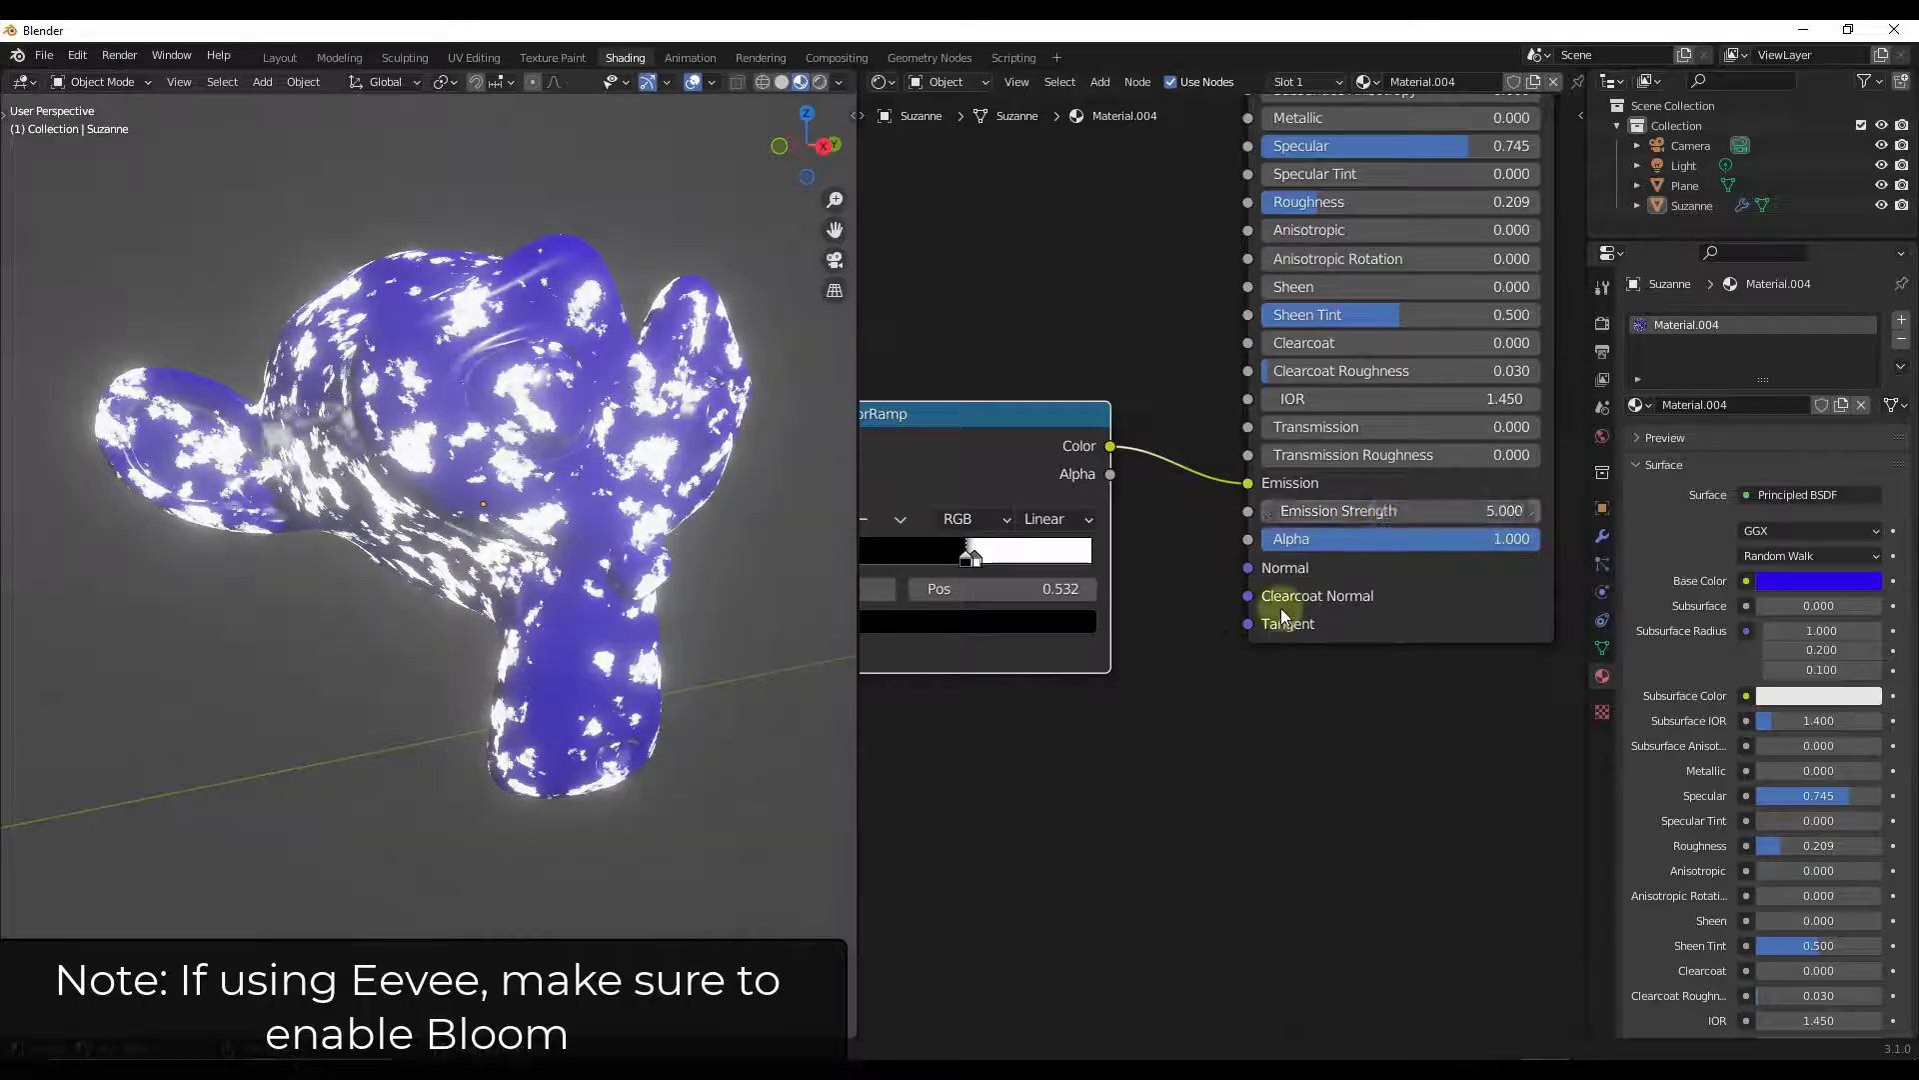
{"action": "scroll", "coordinate": [1141, 634], "scroll_direction": "down", "scroll_amount": 5}
{"action": "scroll", "coordinate": [1005, 626], "scroll_direction": "up", "scroll_amount": 2}
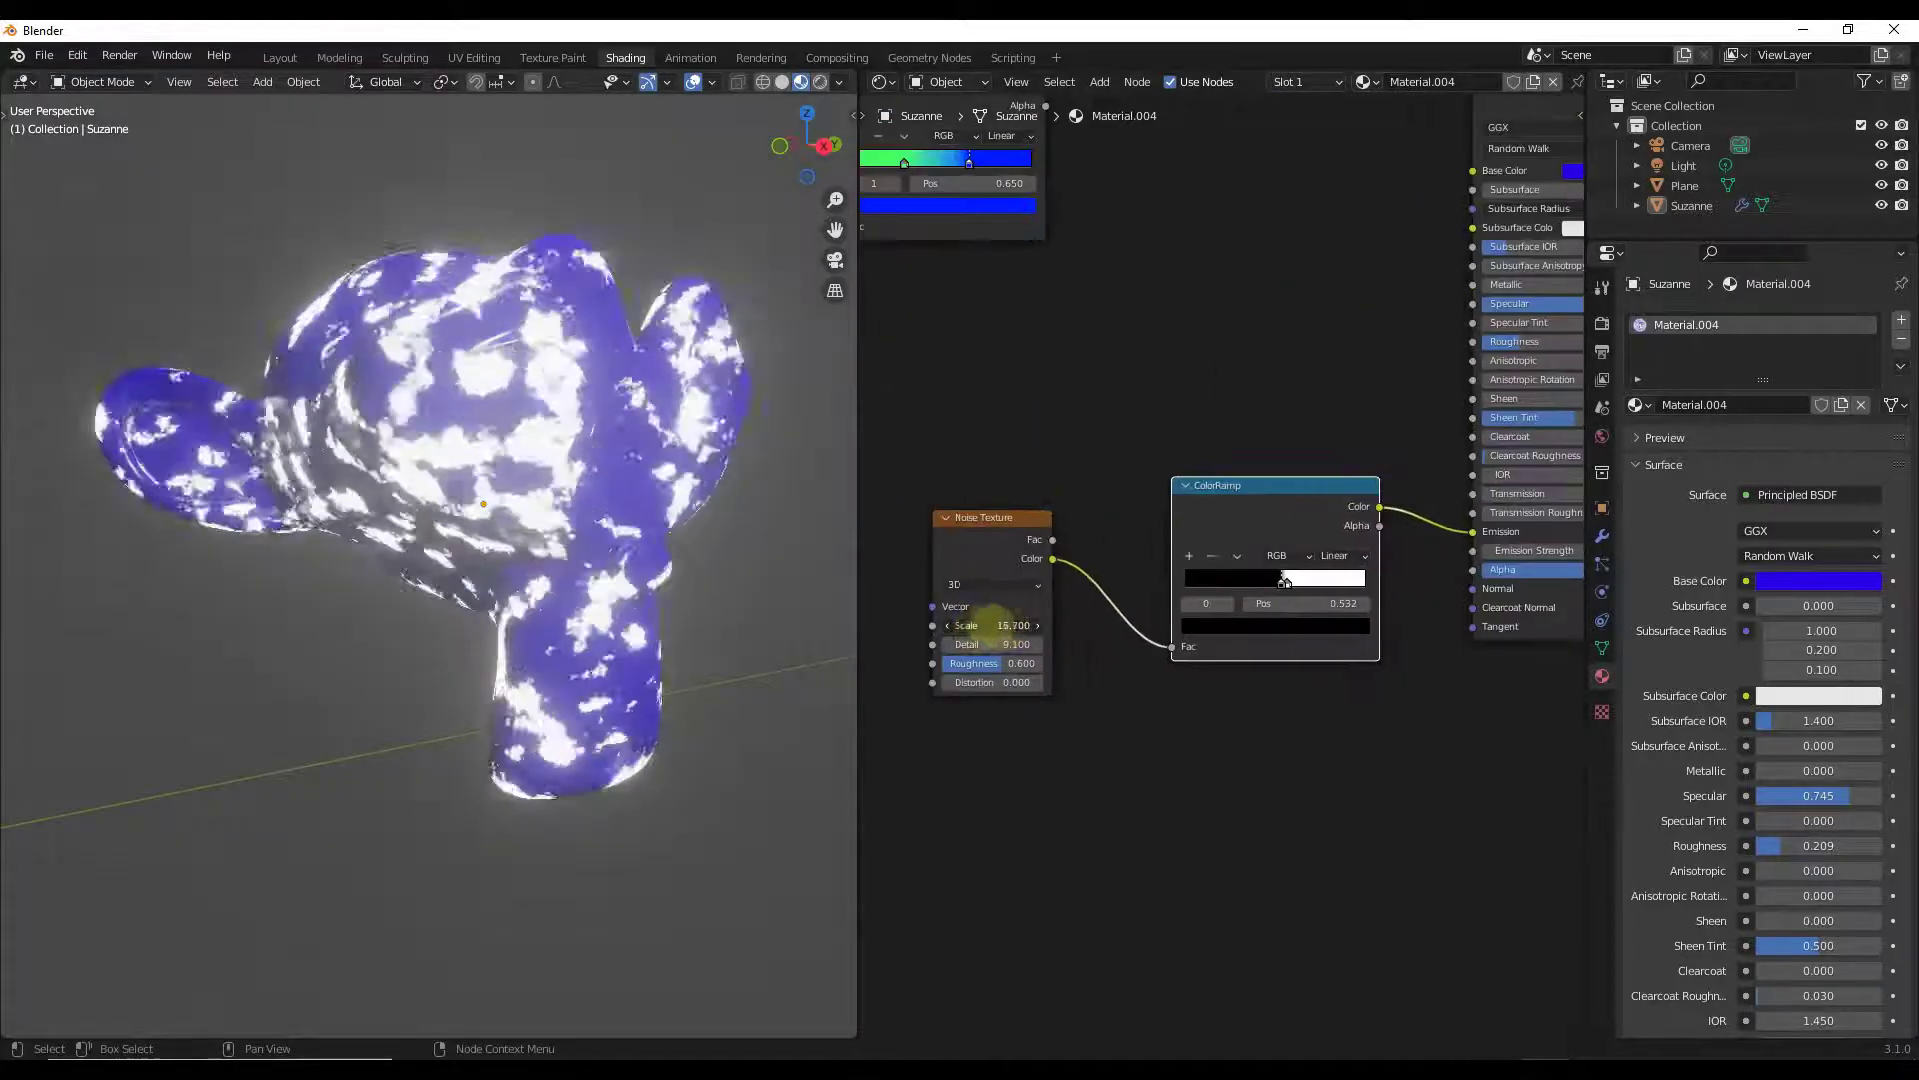
{"action": "mouse_move", "coordinate": [1017, 625]}
{"action": "left_mouse_down"}
{"action": "mouse_move", "coordinate": [990, 622]}
{"action": "mouse_move", "coordinate": [1040, 625]}
{"action": "left_mouse_up"}
{"action": "scroll", "coordinate": [1370, 664], "scroll_direction": "down", "scroll_amount": 4, "text": "ctrl"}
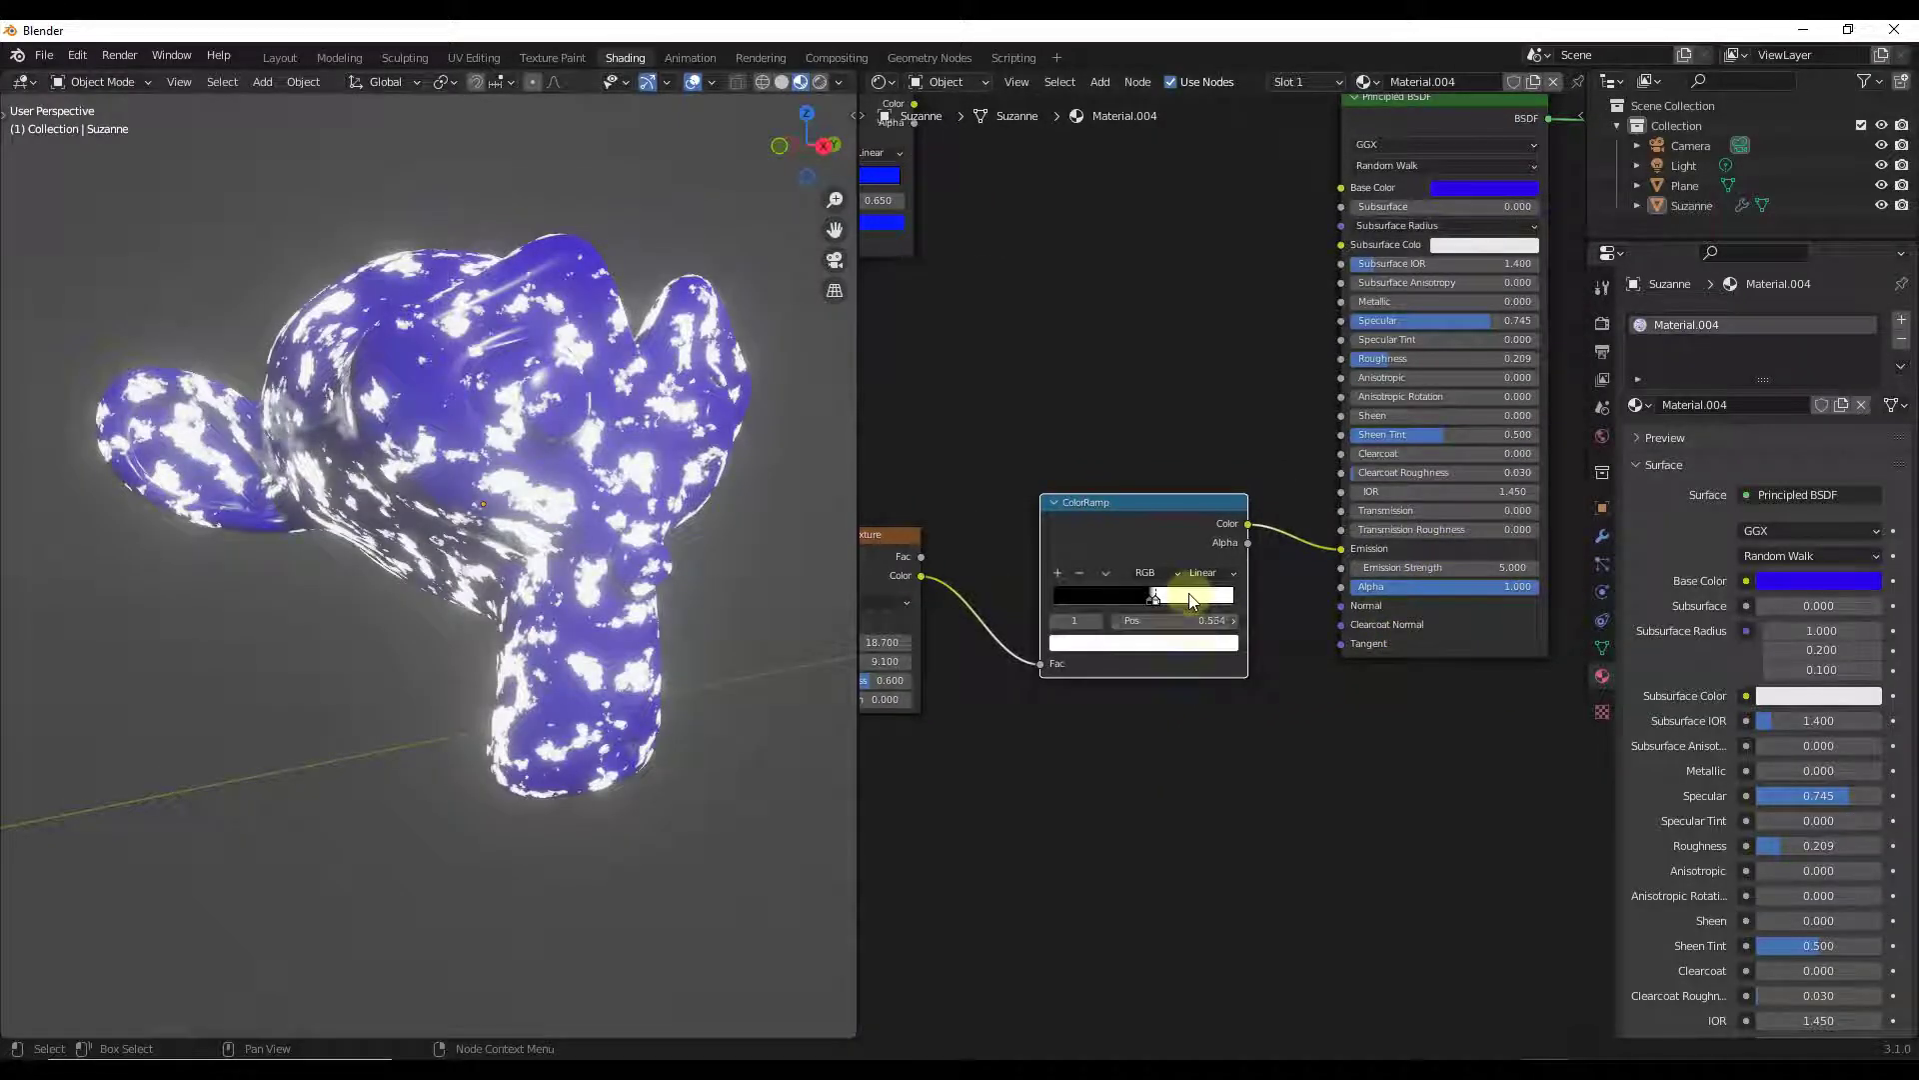
Step: Make the ramp's white stop red and set the noise Scale to 21.000
{"action": "left_click", "coordinate": [1185, 644]}
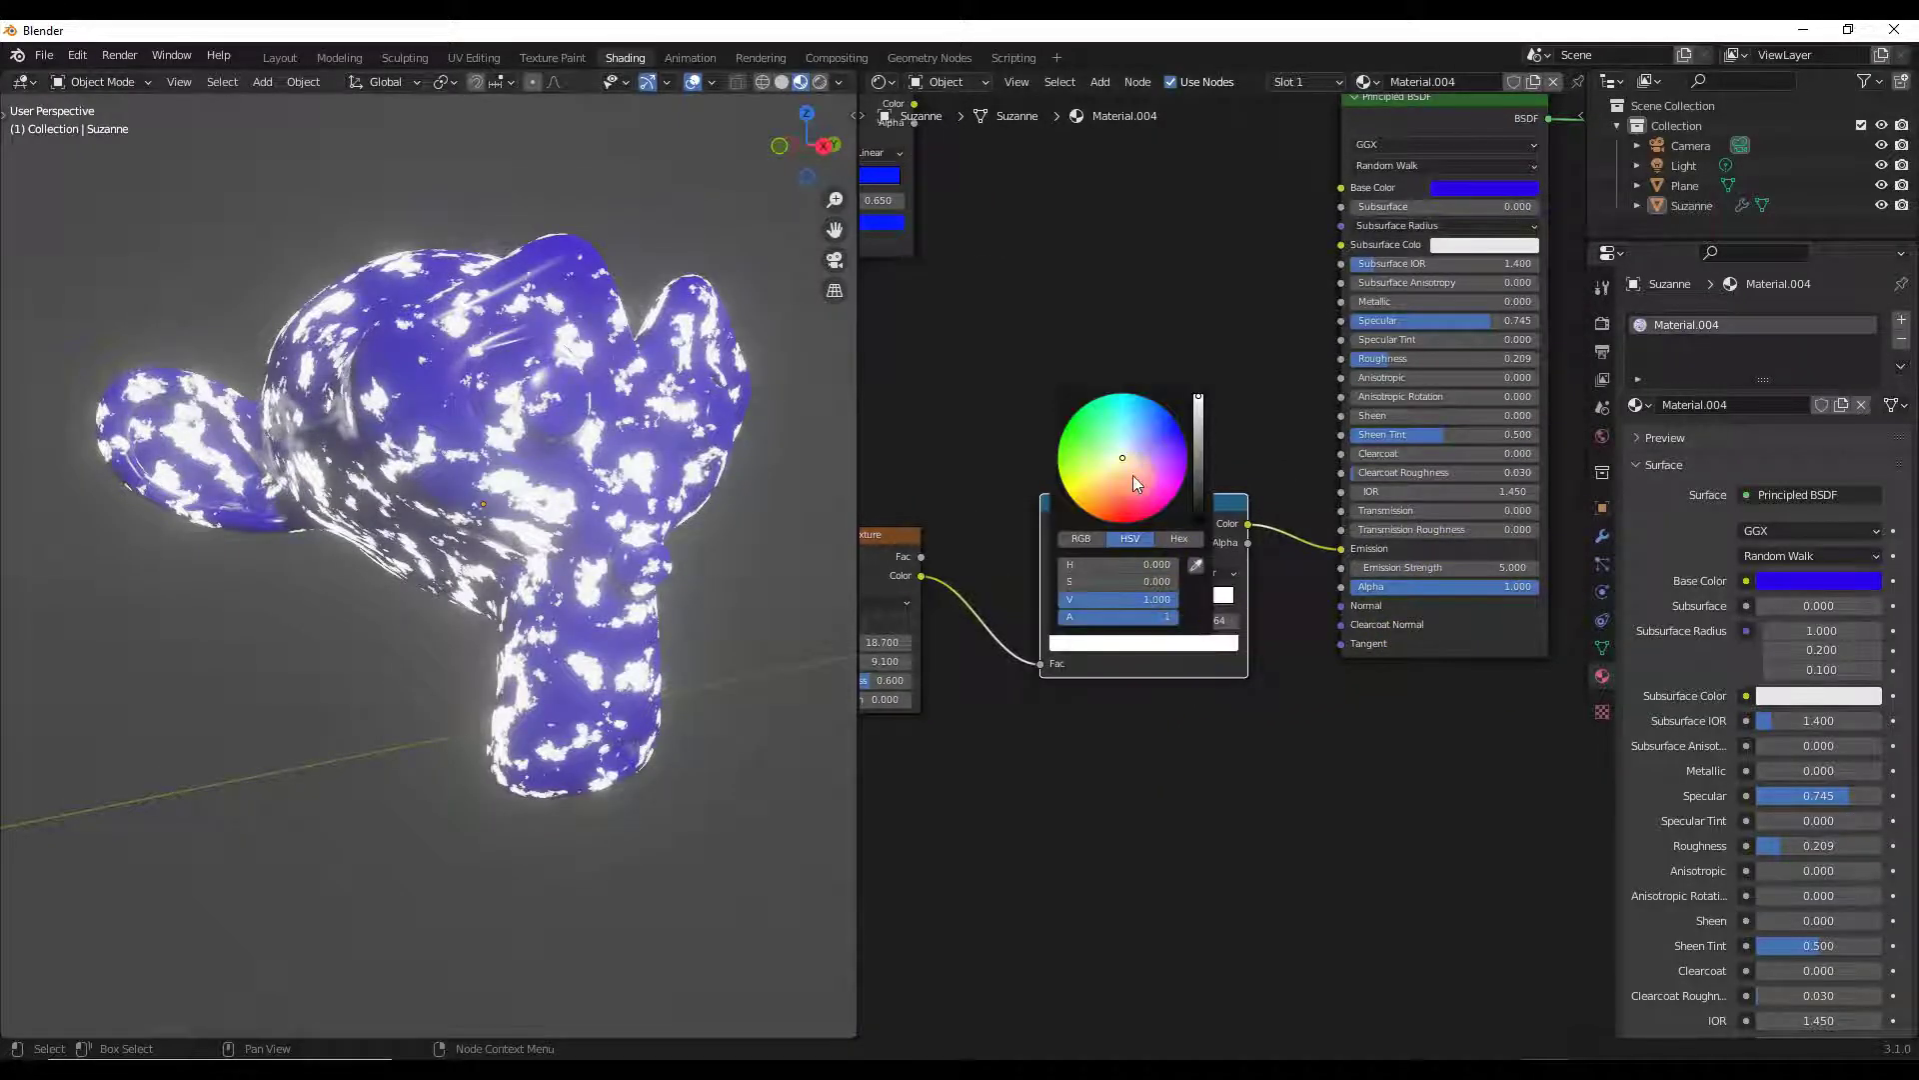
{"action": "left_click_drag", "start_coordinate": [1131, 476], "coordinate": [1120, 516]}
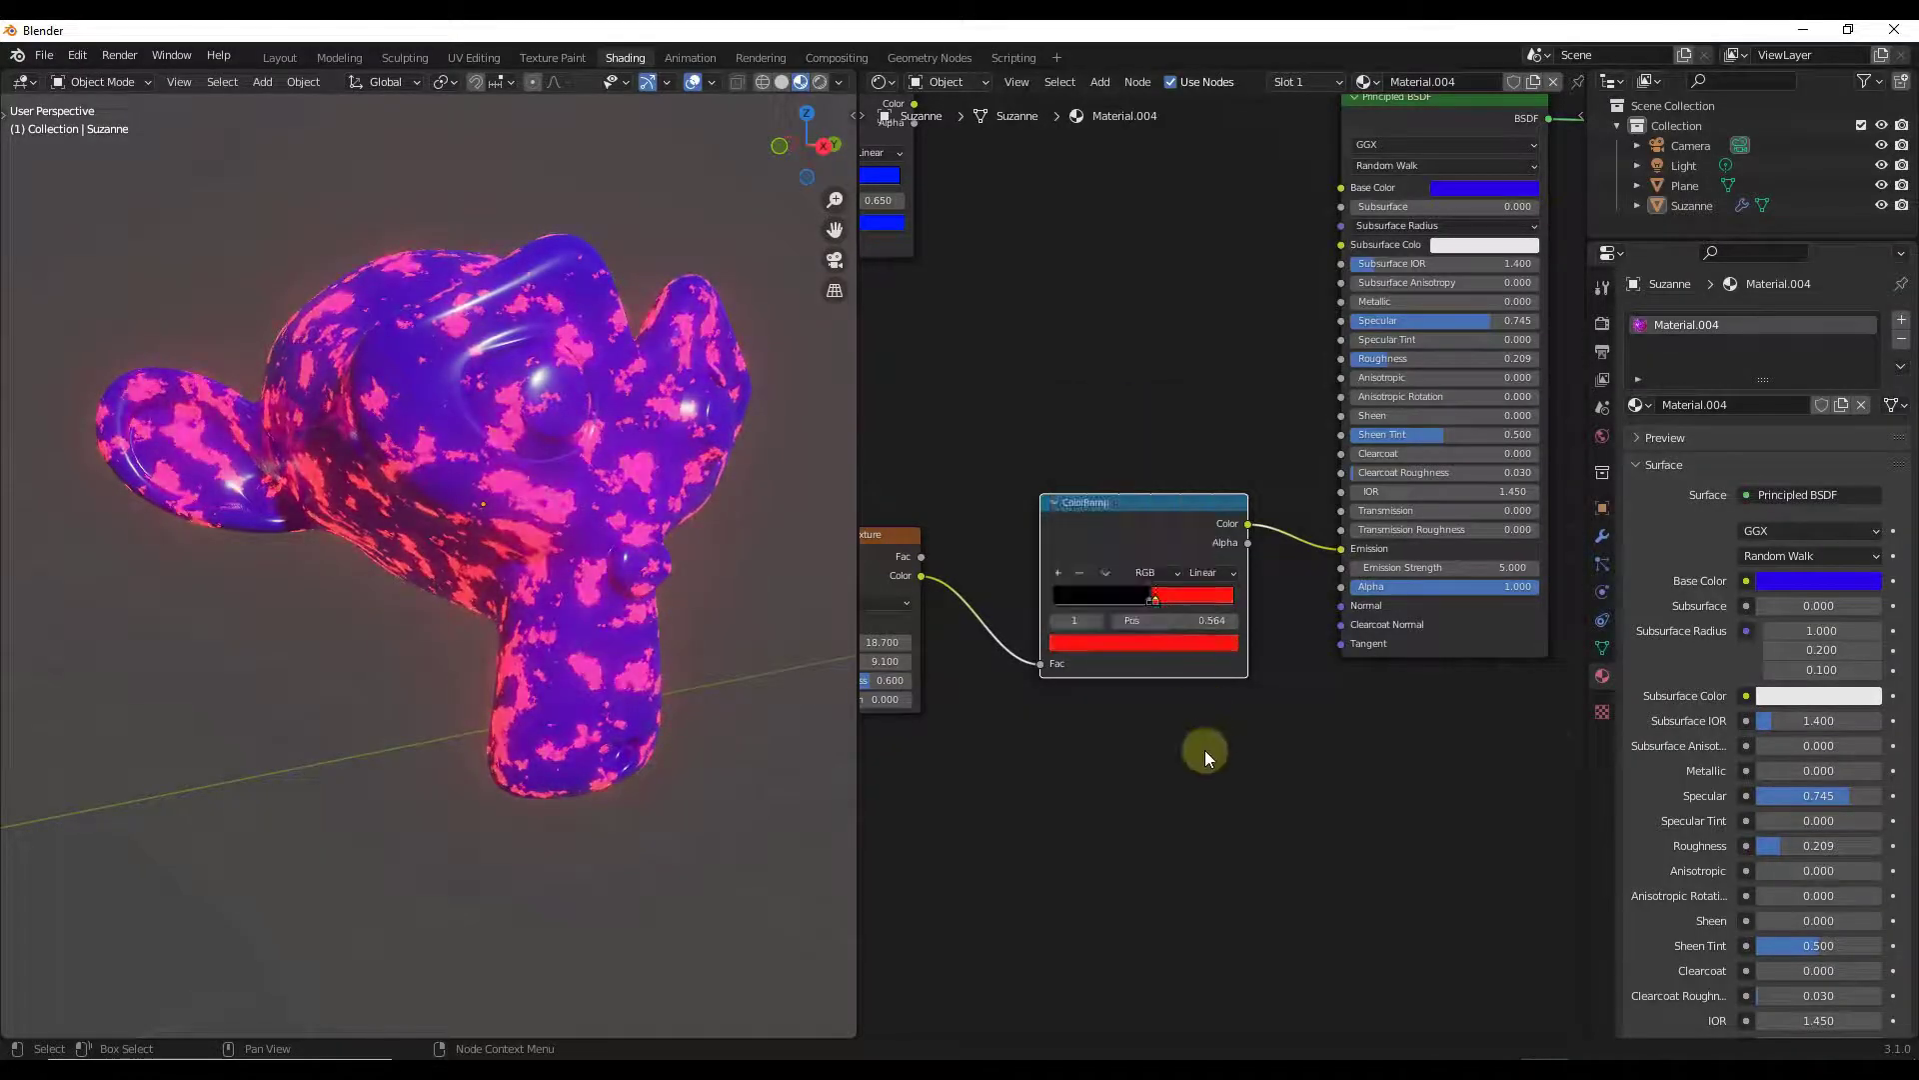
{"action": "middle_click_drag", "start_coordinate": [1099, 630], "coordinate": [1175, 608]}
{"action": "scroll", "coordinate": [930, 615], "scroll_direction": "up", "scroll_amount": 1, "text": "ctrl"}
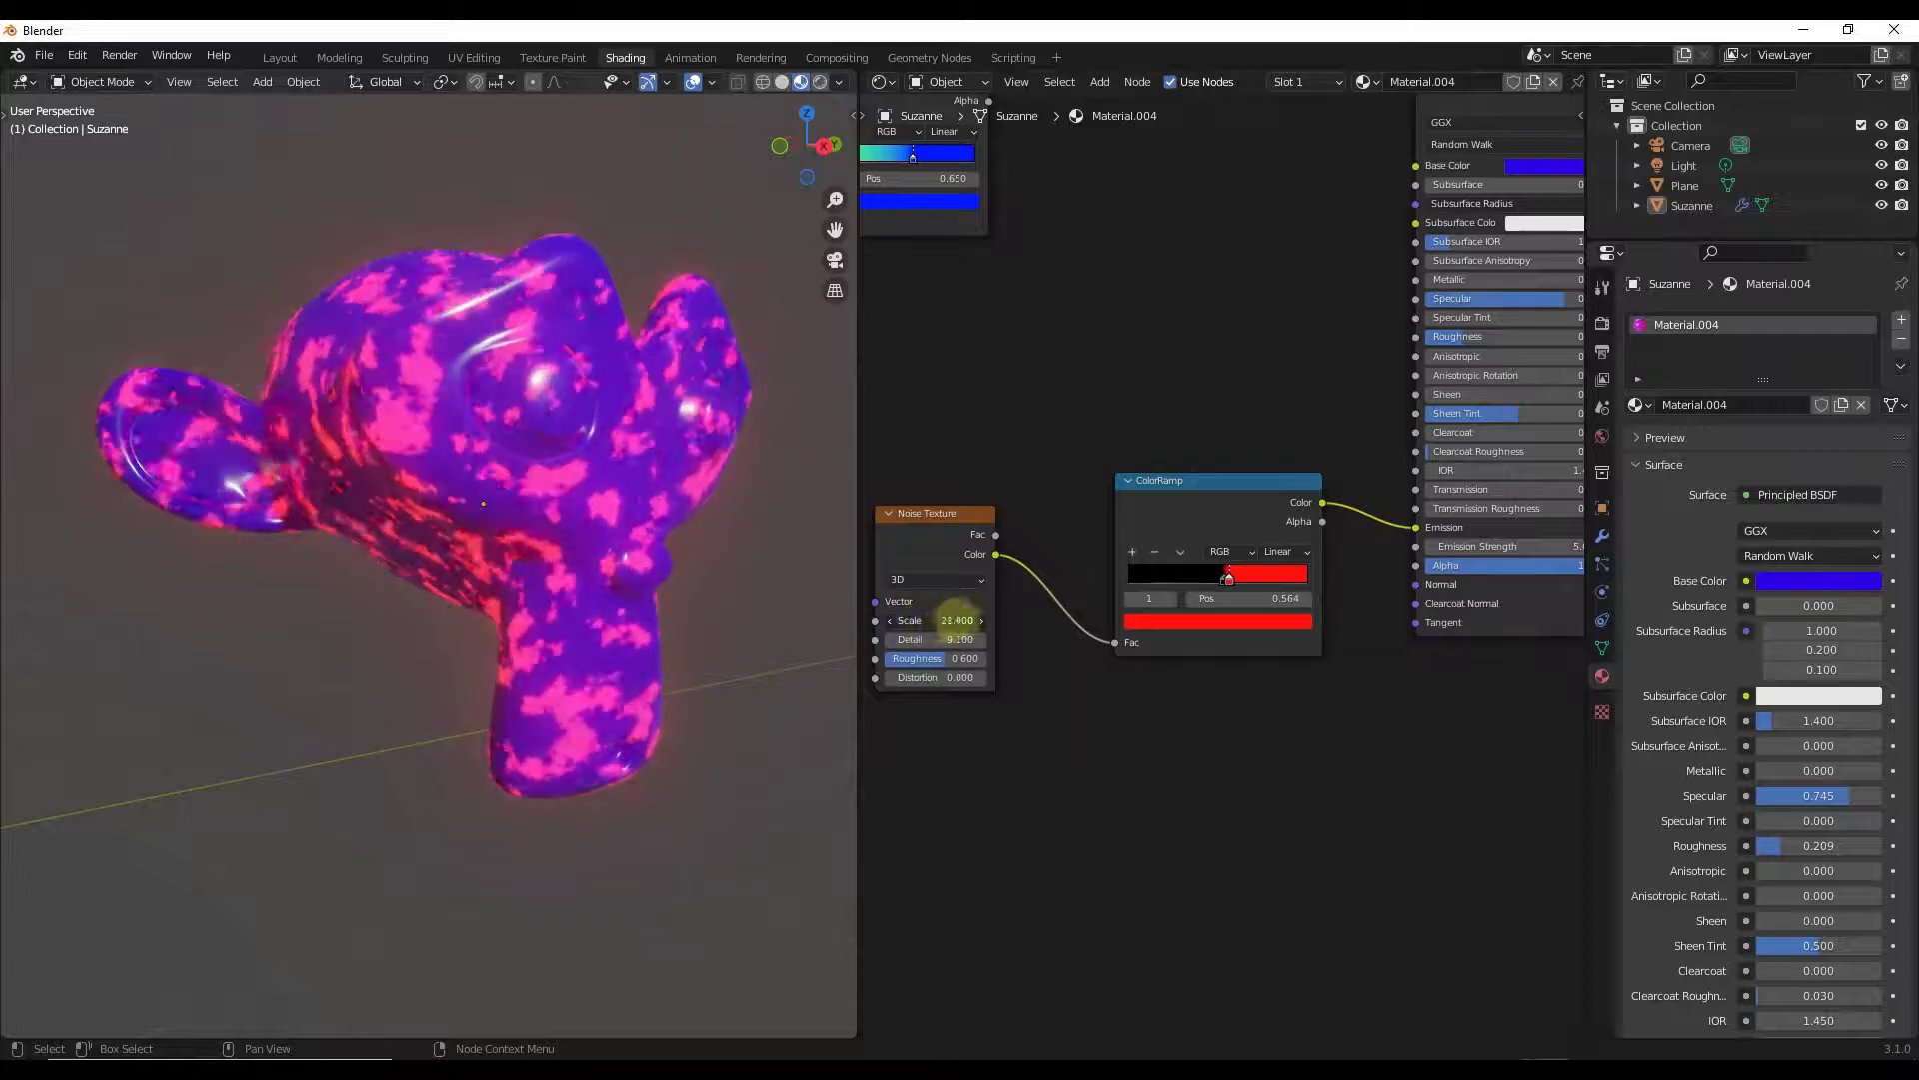
Step: Raise the Principled BSDF Emission Strength to about 12.1 for brighter red glowing patches
{"action": "scroll", "coordinate": [1349, 544], "scroll_direction": "down", "scroll_amount": 1}
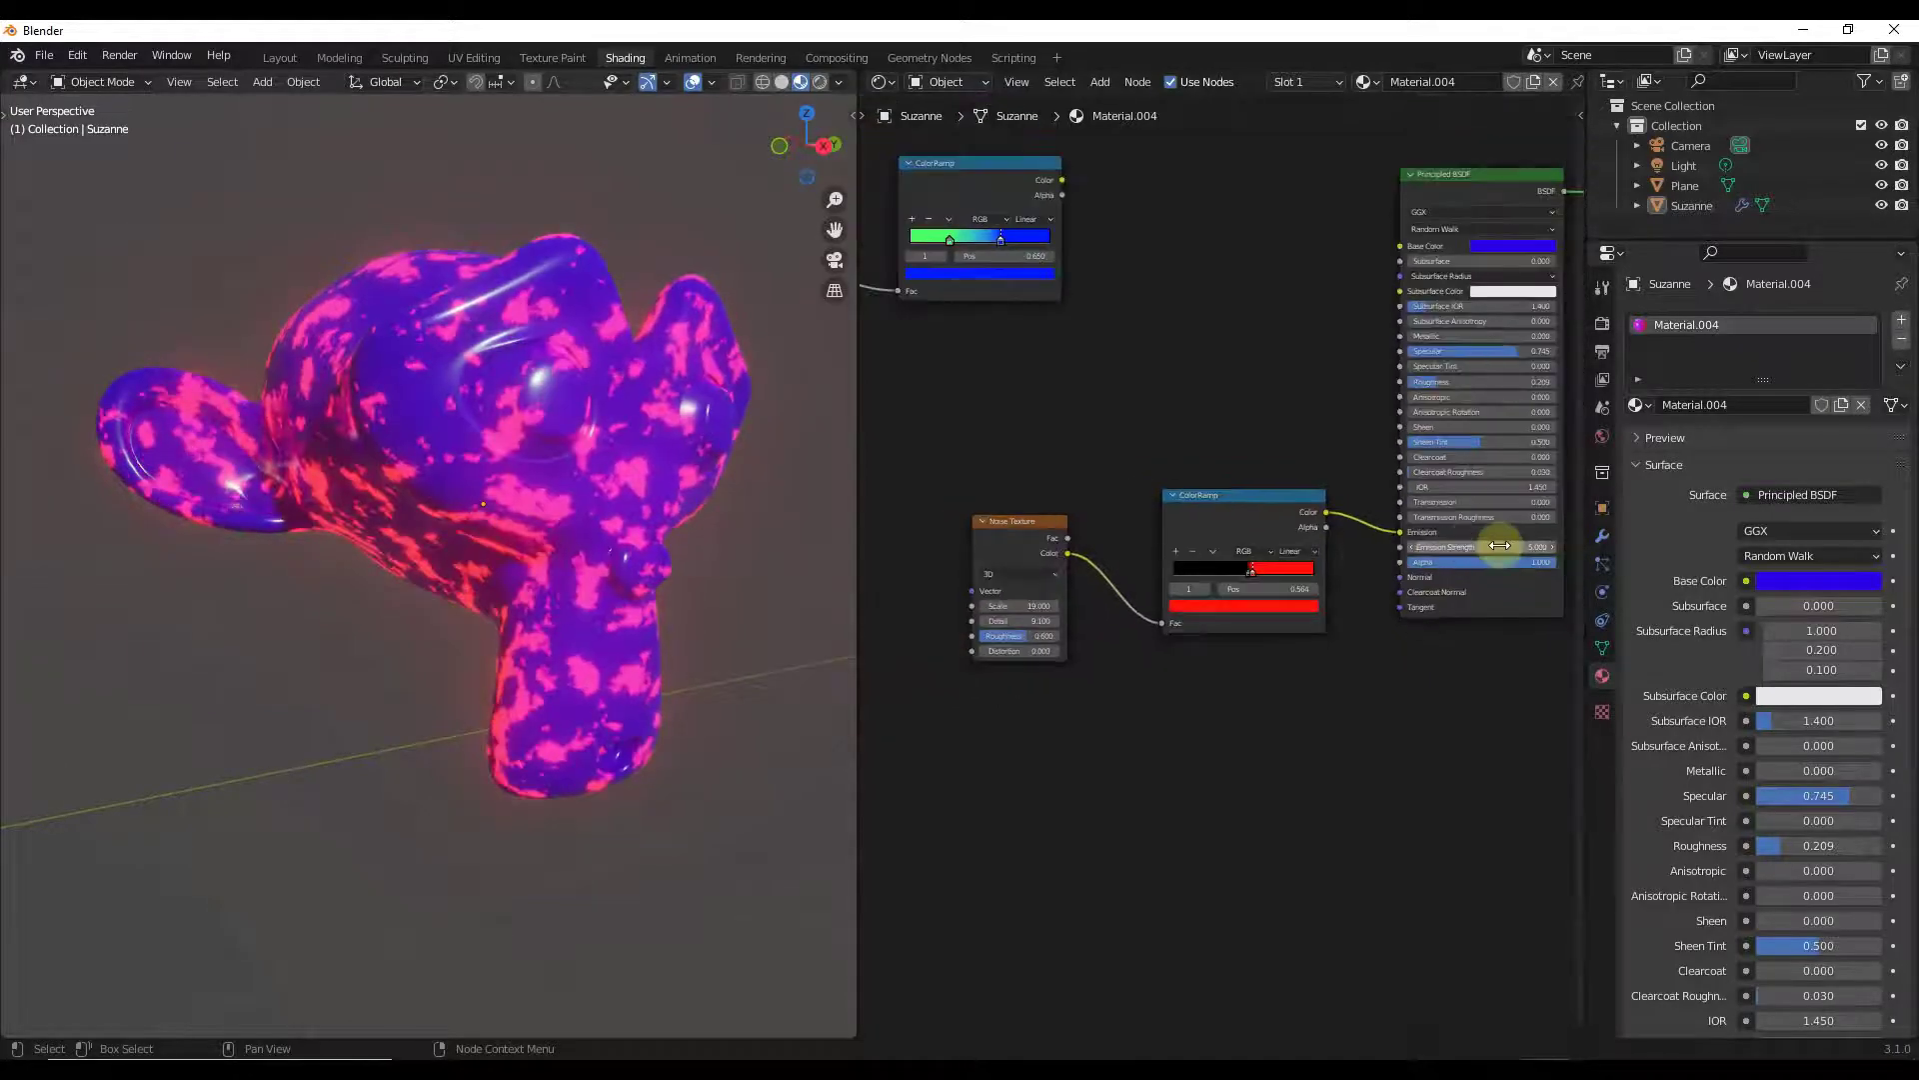
{"action": "middle_click_drag", "start_coordinate": [1499, 543], "coordinate": [1268, 567]}
{"action": "scroll", "coordinate": [1269, 568], "scroll_direction": "up", "scroll_amount": 2}
{"action": "left_click_drag", "start_coordinate": [1270, 568], "coordinate": [1208, 572]}
{"action": "scroll", "coordinate": [1477, 522], "scroll_direction": "down", "scroll_amount": 6}
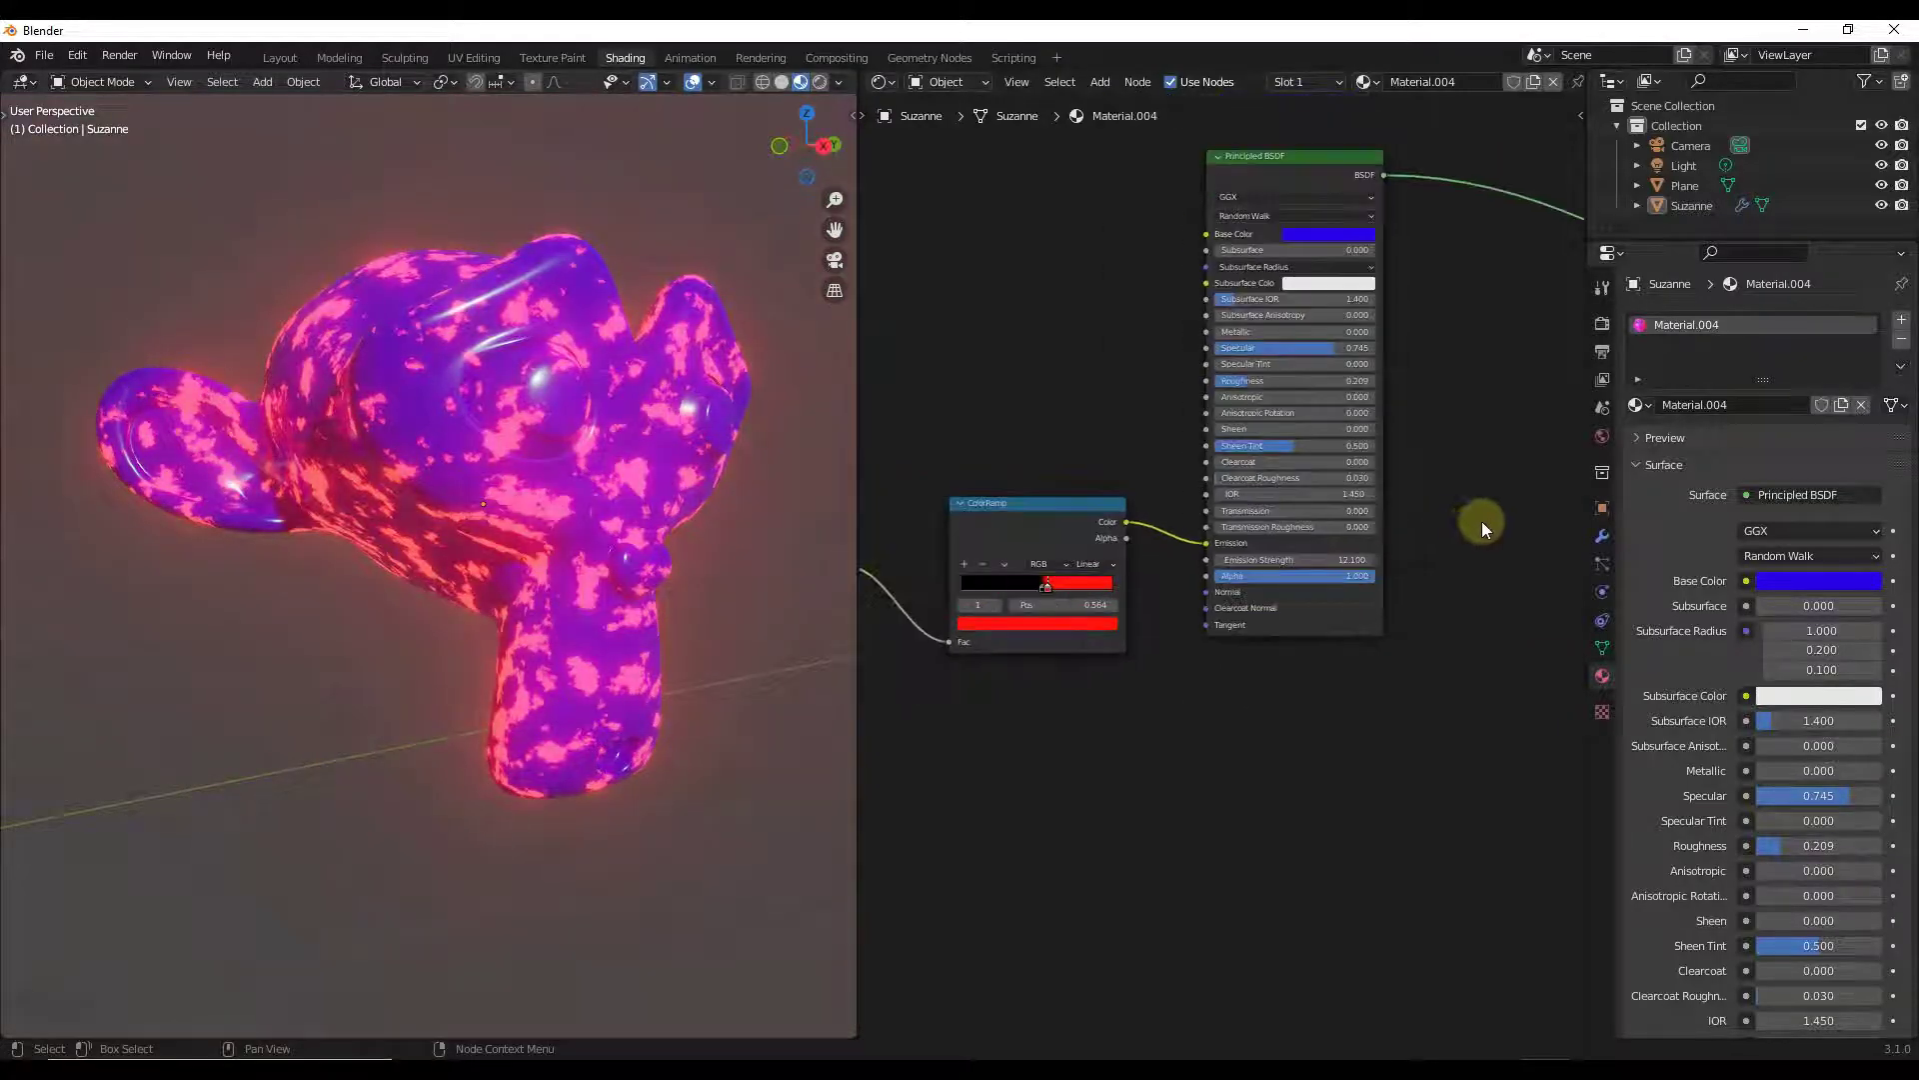
{"action": "scroll", "coordinate": [1011, 544], "scroll_direction": "up", "scroll_amount": 2}
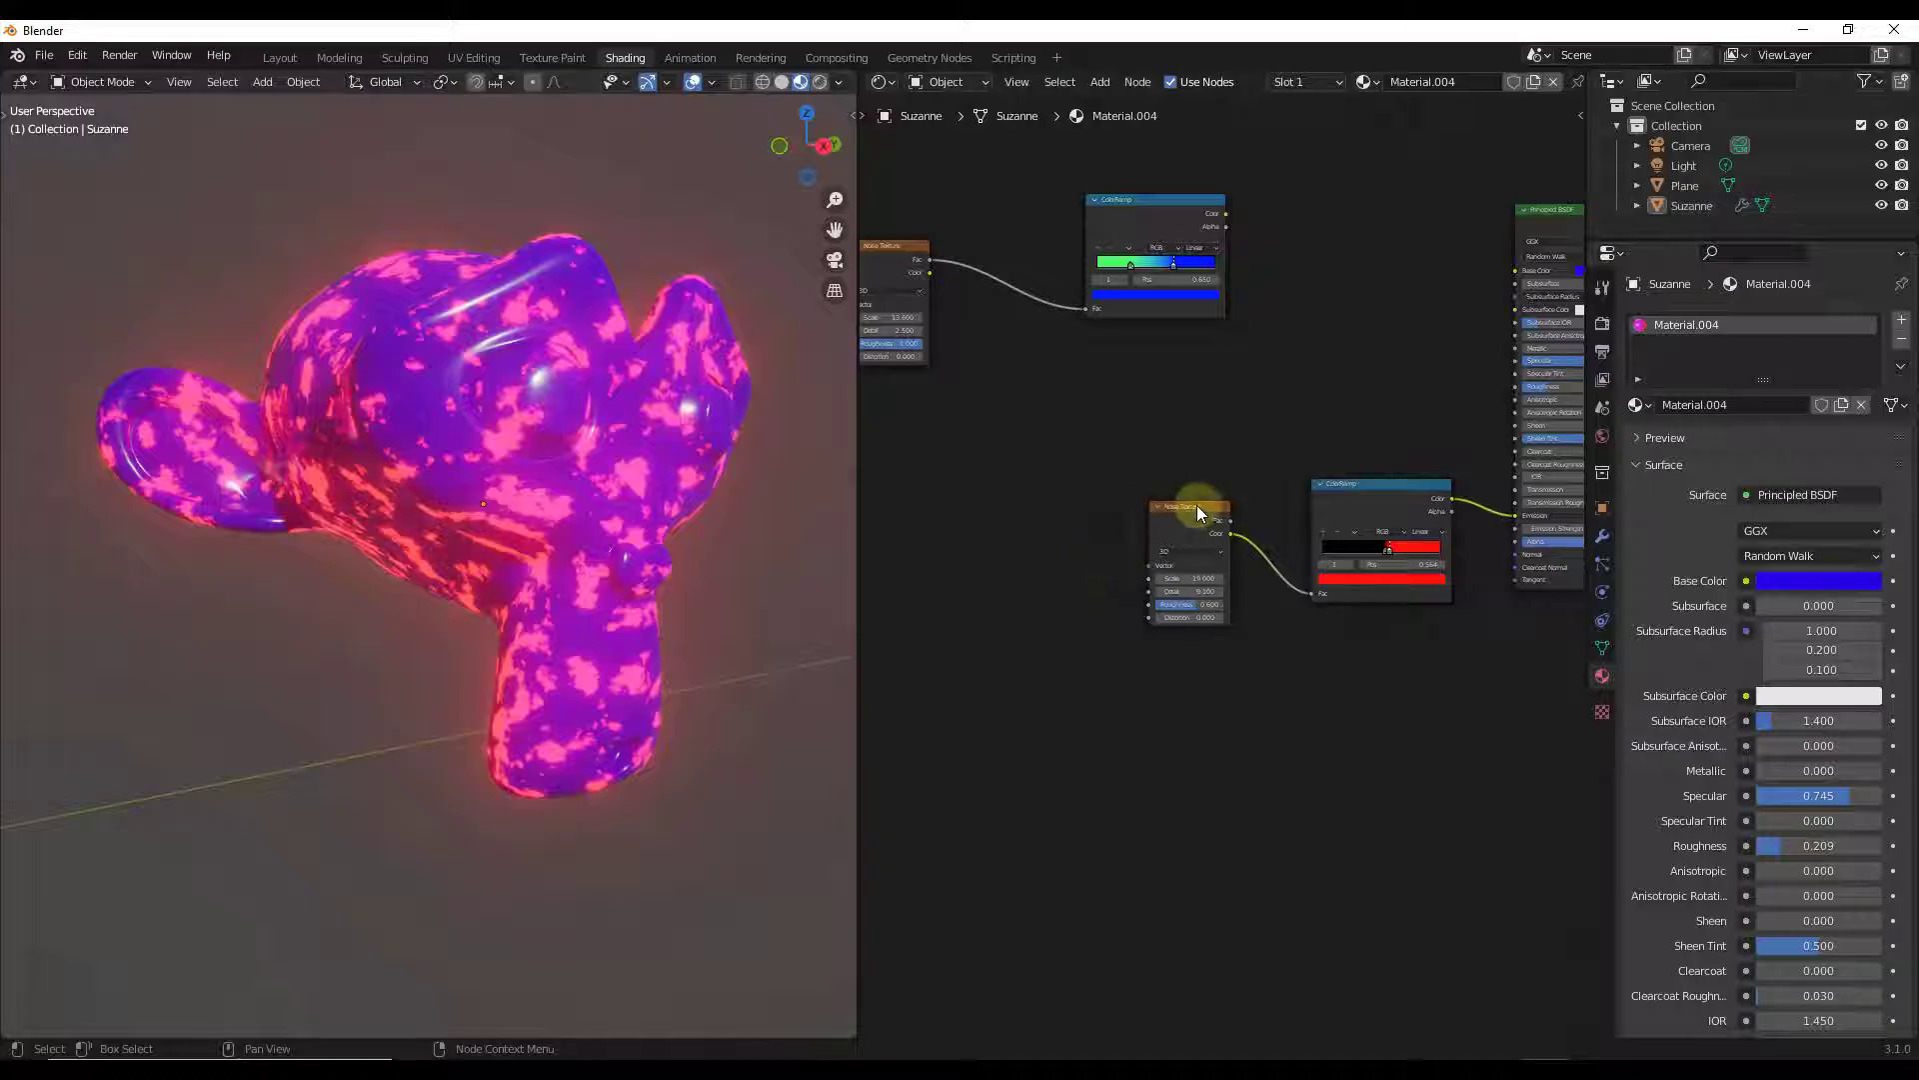
Step: Add a Mapping node left of the Noise Texture and link it into the Noise Texture's Vector input
{"action": "left_click_drag", "start_coordinate": [1197, 506], "coordinate": [1207, 521]}
{"action": "key", "text": "shift+a"}
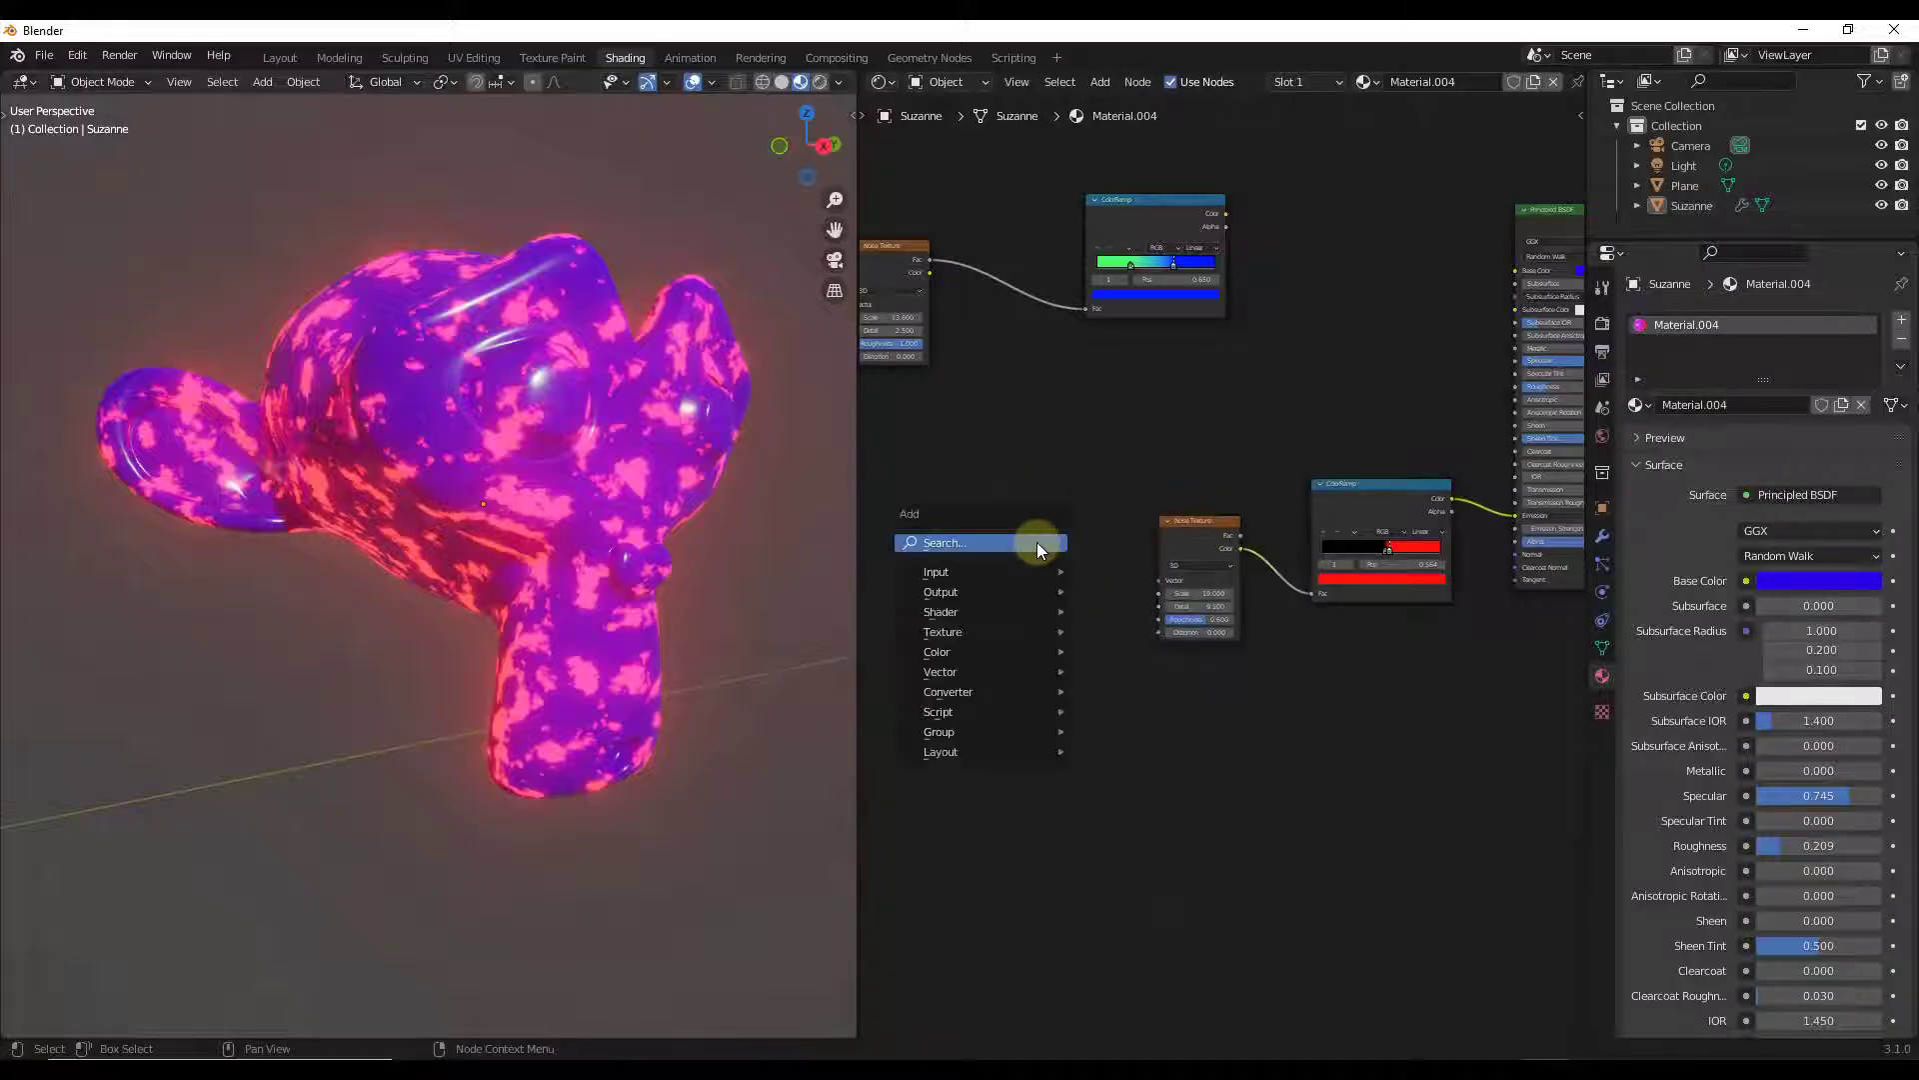
{"action": "type", "text": "mapp"}
{"action": "key", "text": "Return"}
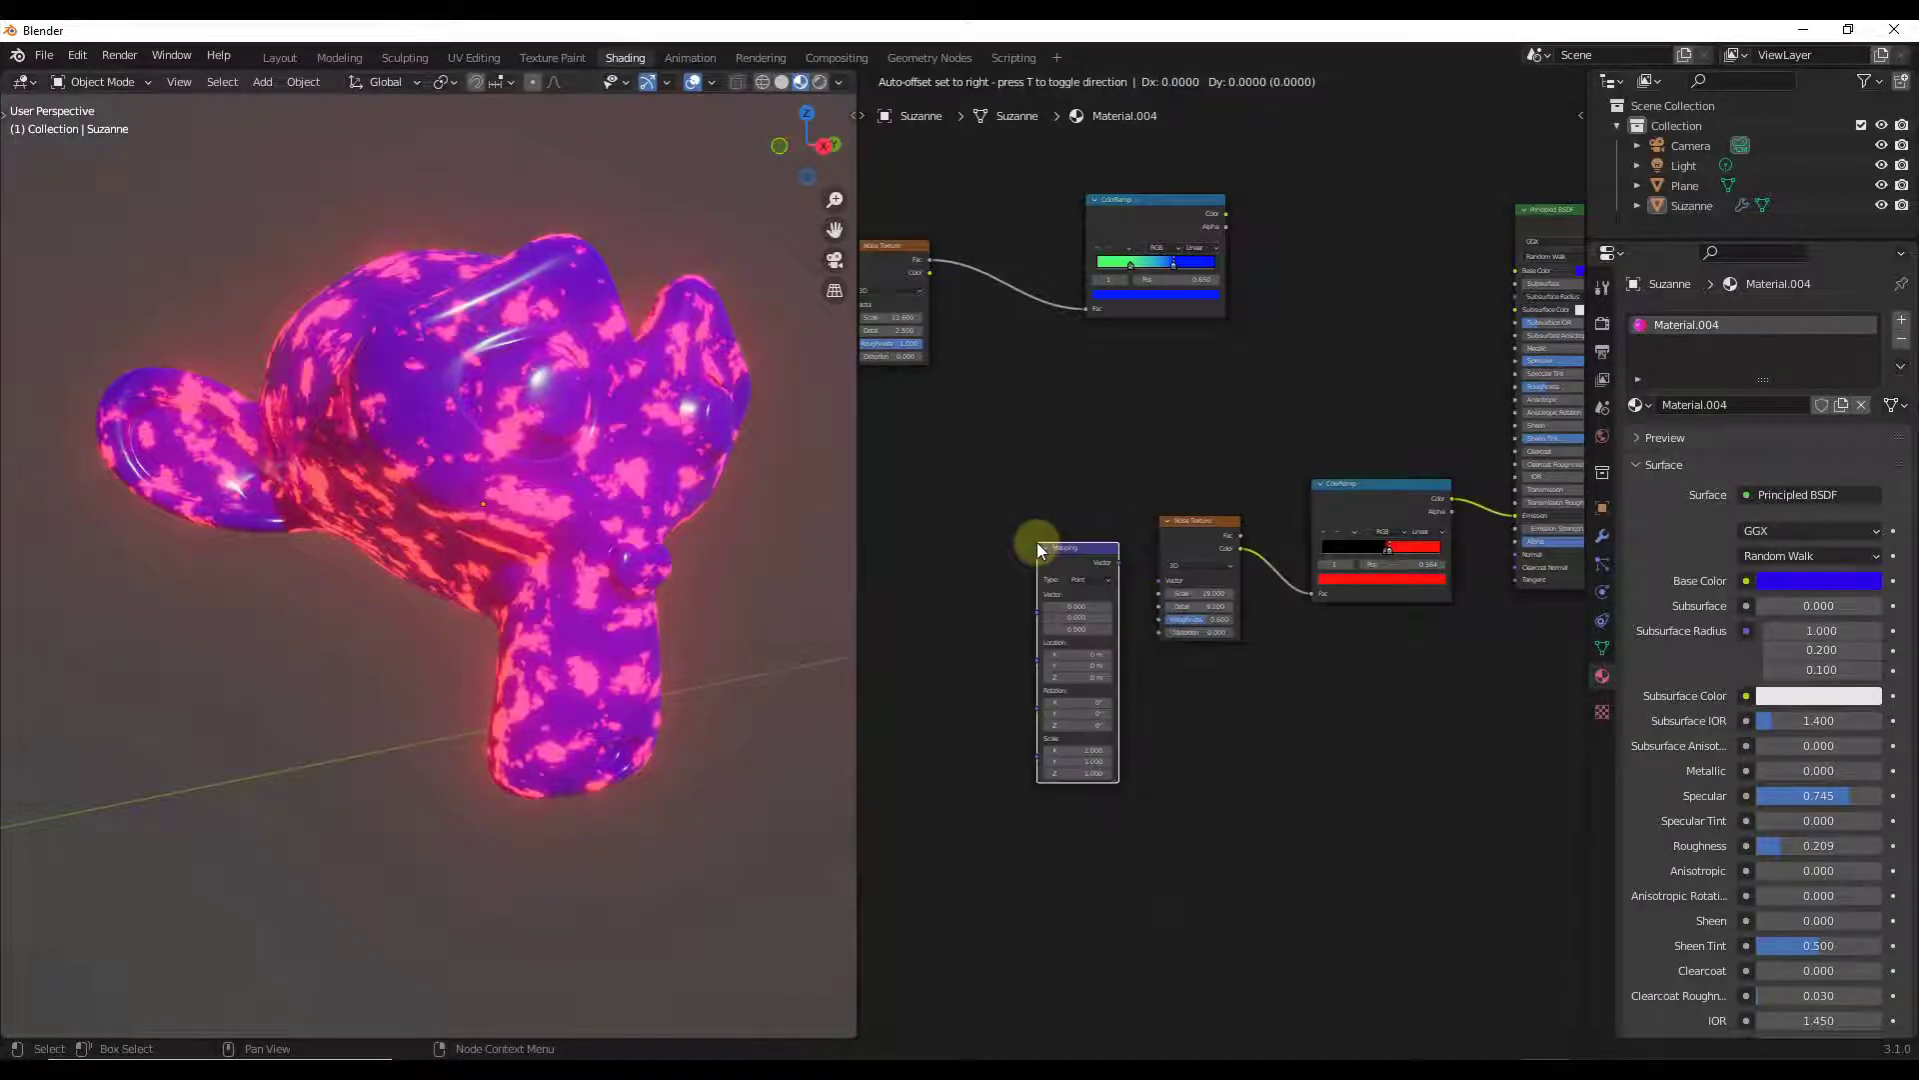
{"action": "left_click", "coordinate": [992, 515]}
{"action": "scroll", "coordinate": [1087, 554], "scroll_direction": "up", "scroll_amount": 2}
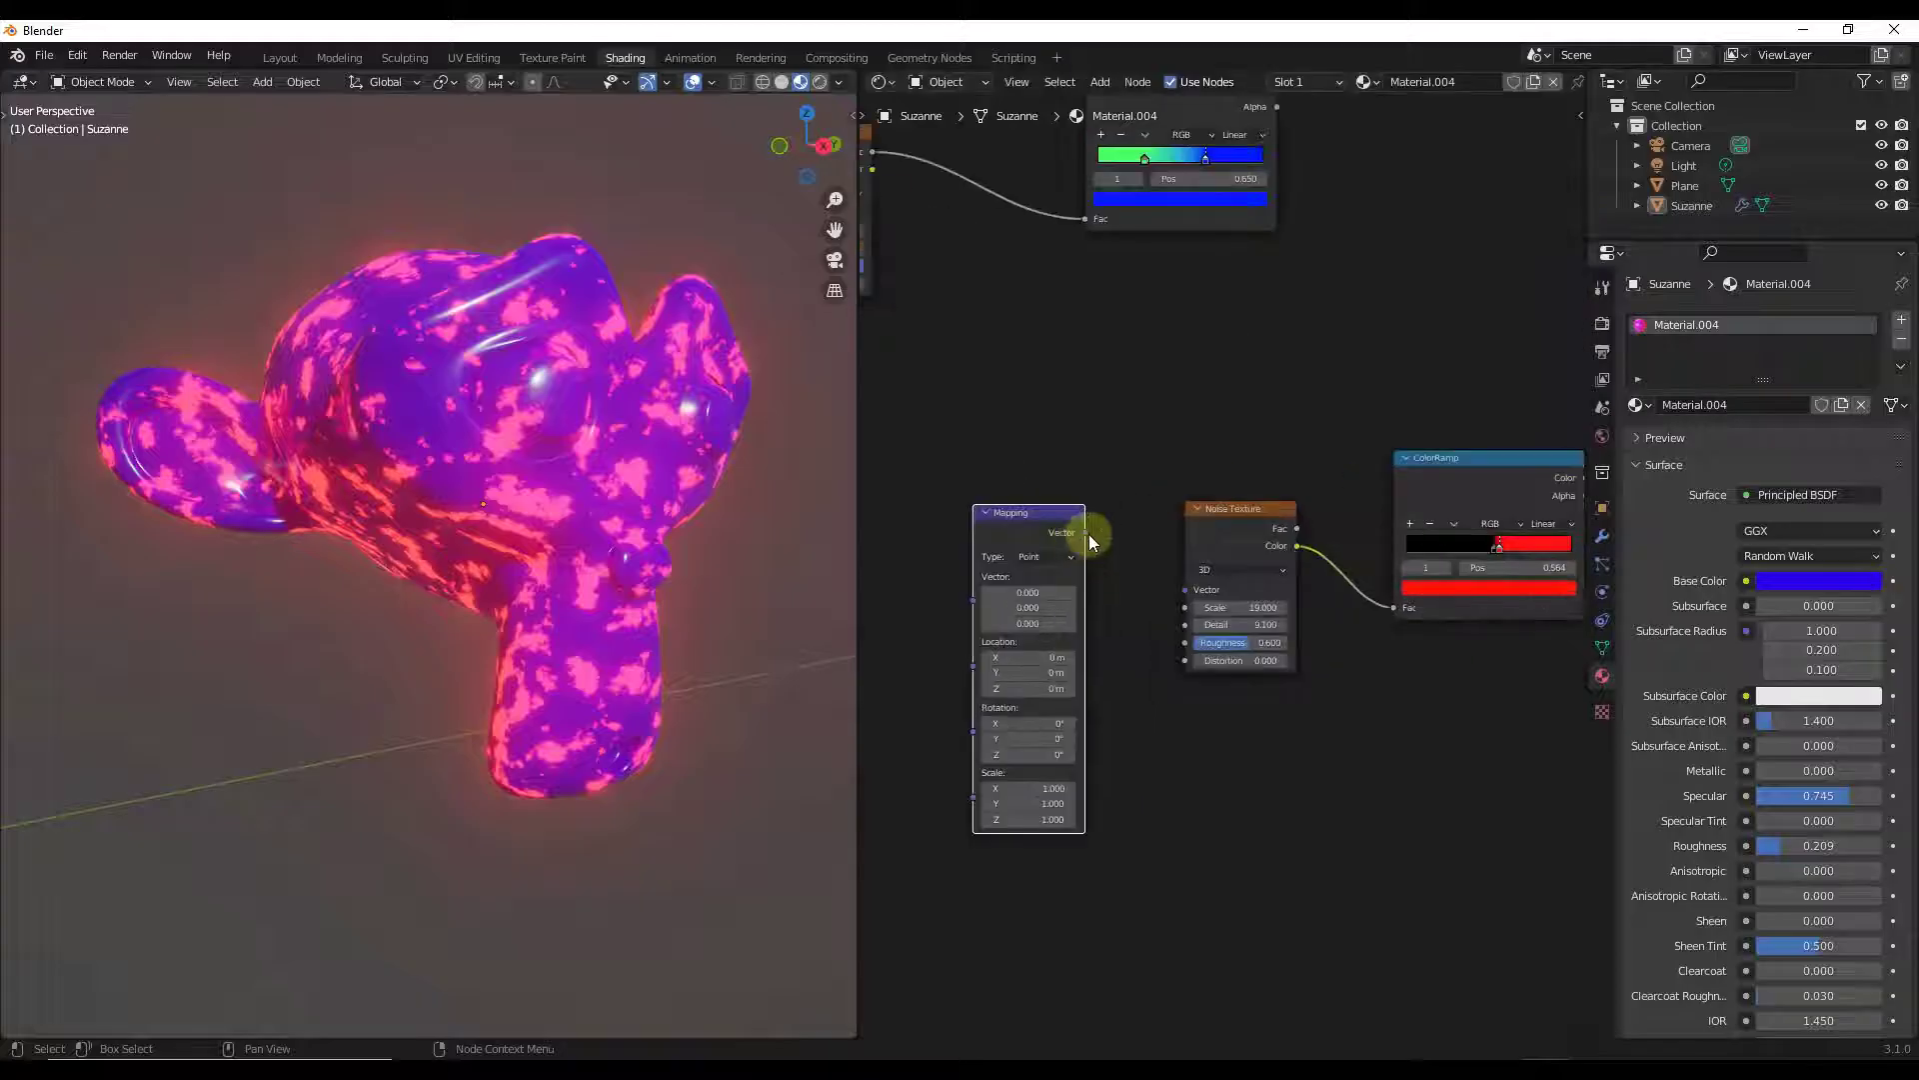
{"action": "left_click_drag", "start_coordinate": [1085, 540], "coordinate": [1186, 590]}
{"action": "scroll", "coordinate": [1200, 615], "scroll_direction": "down", "scroll_amount": 2}
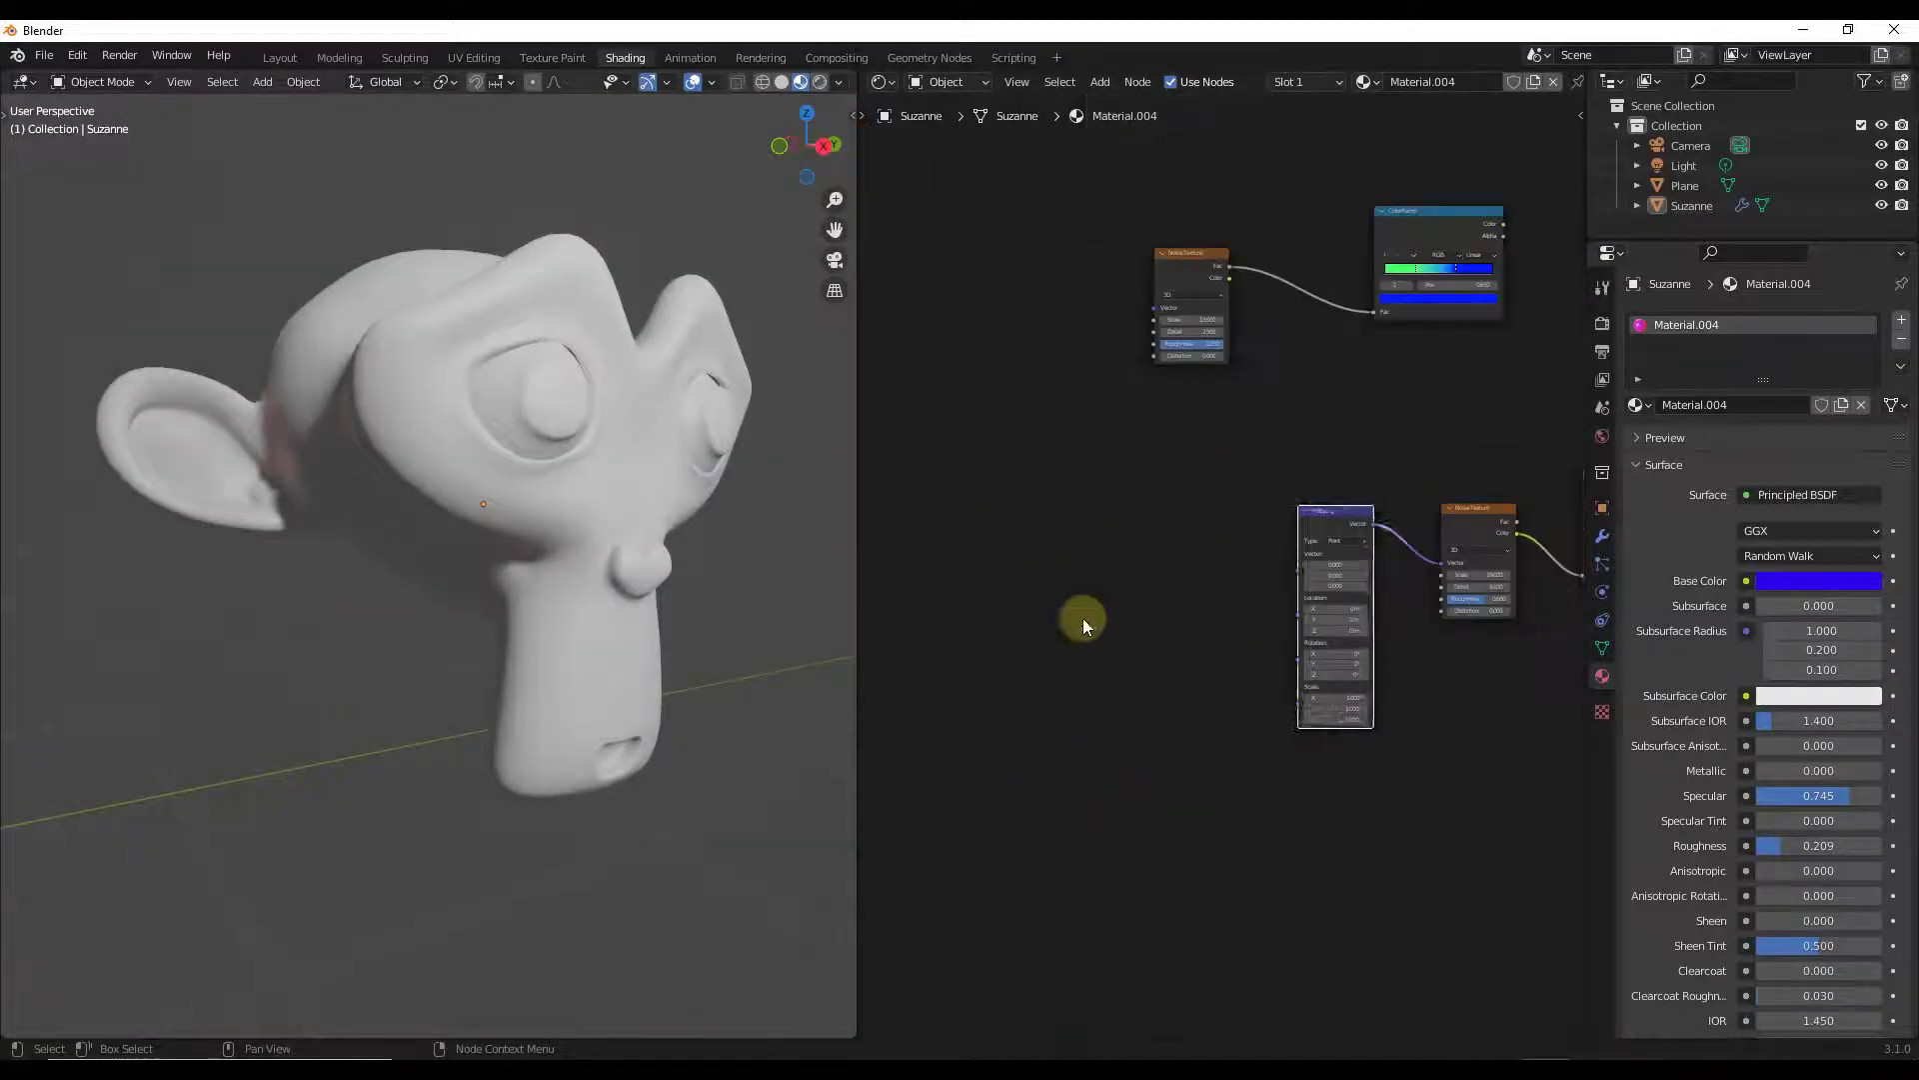
Step: Add a Texture Coordinate node and feed its Generated output into the Mapping node's Vector
{"action": "key", "text": "shift+a"}
{"action": "type", "text": "uv"}
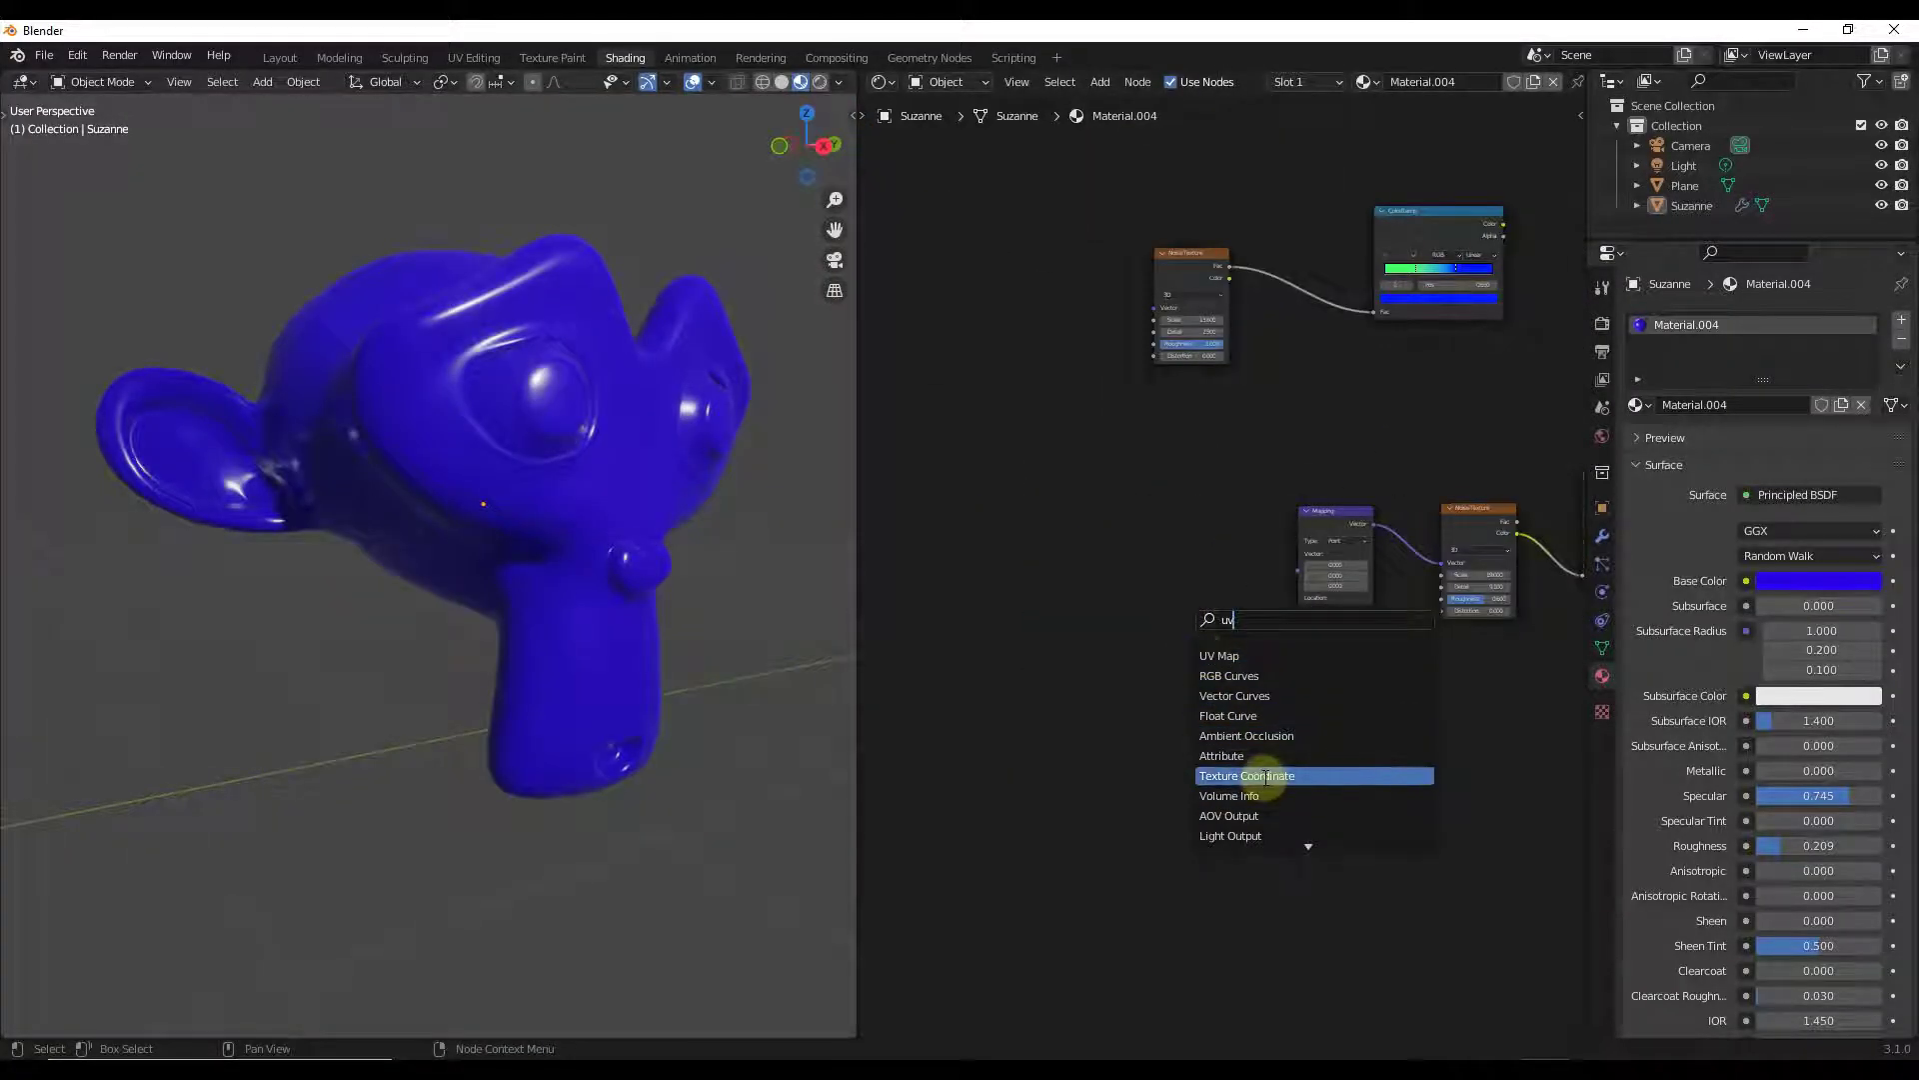
{"action": "left_click", "coordinate": [1267, 778]}
{"action": "left_click", "coordinate": [1160, 715]}
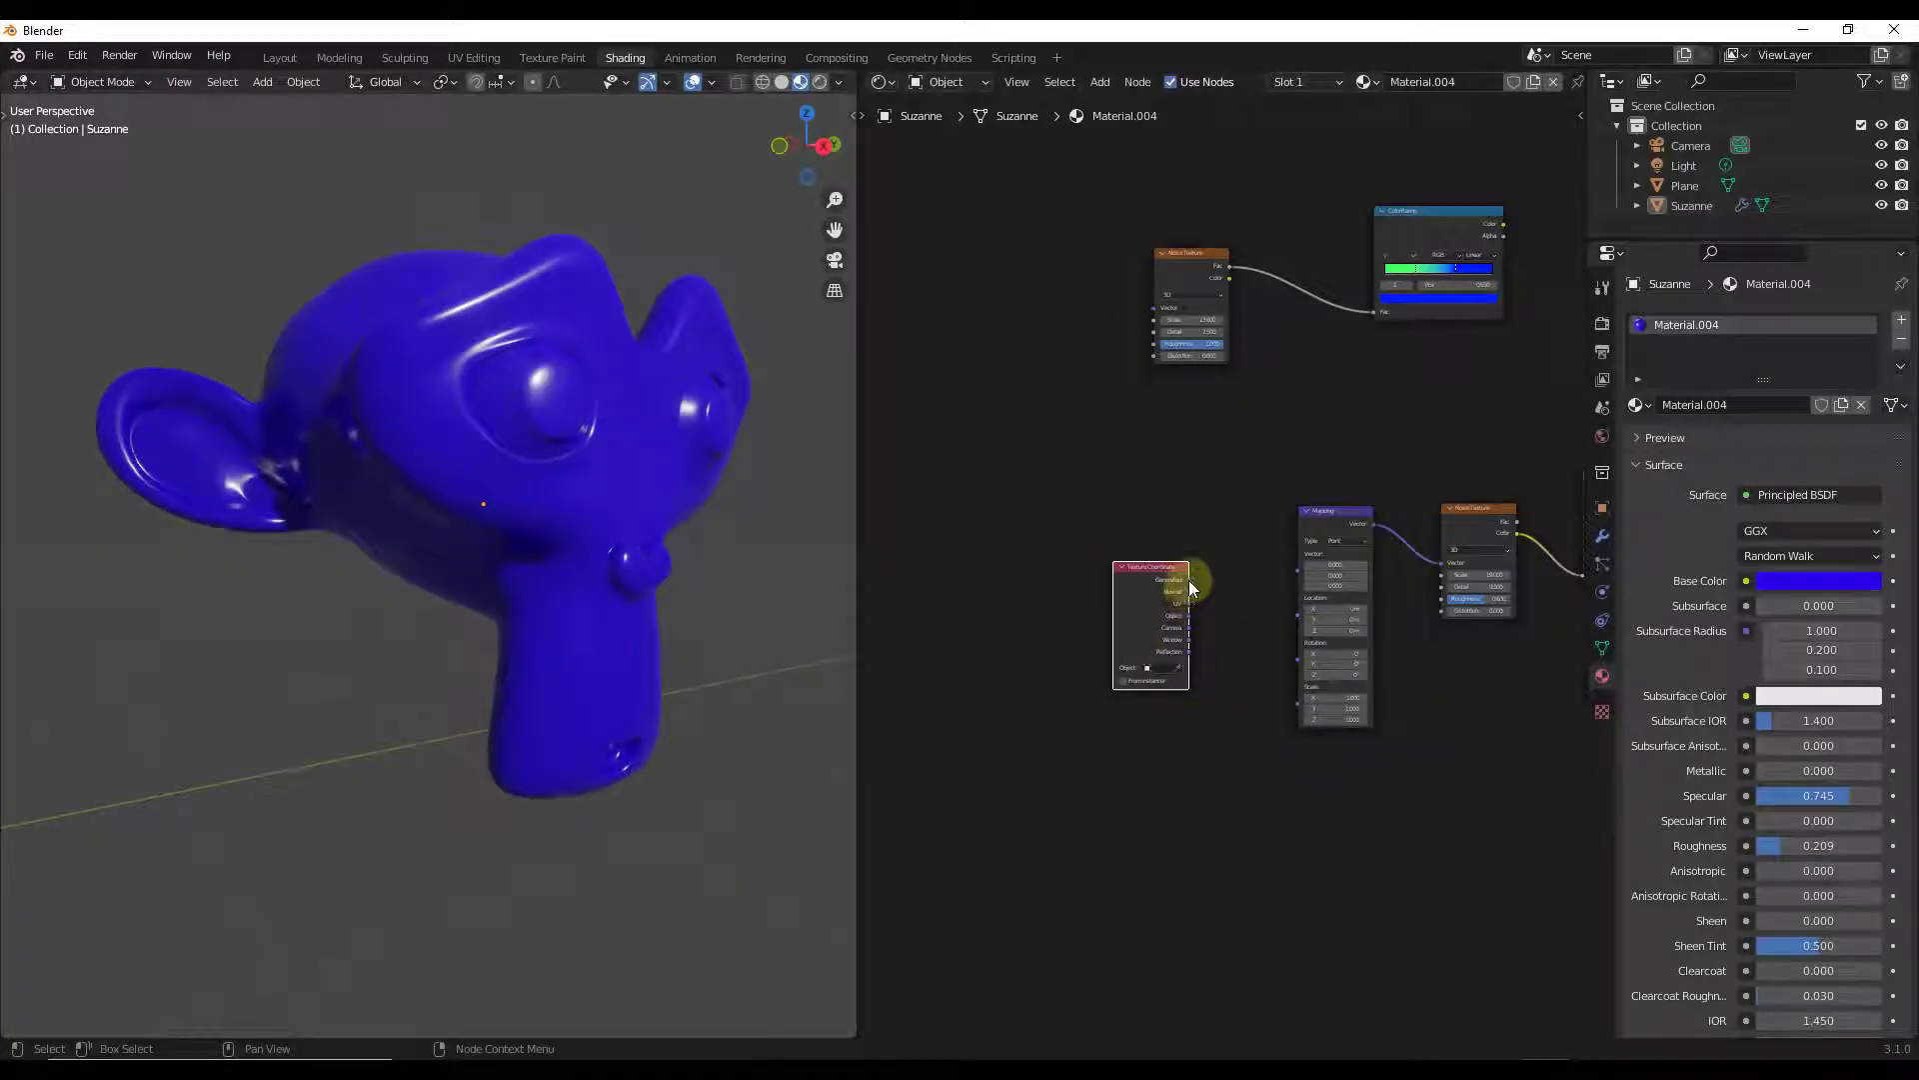
{"action": "left_click_drag", "start_coordinate": [1190, 580], "coordinate": [1297, 574]}
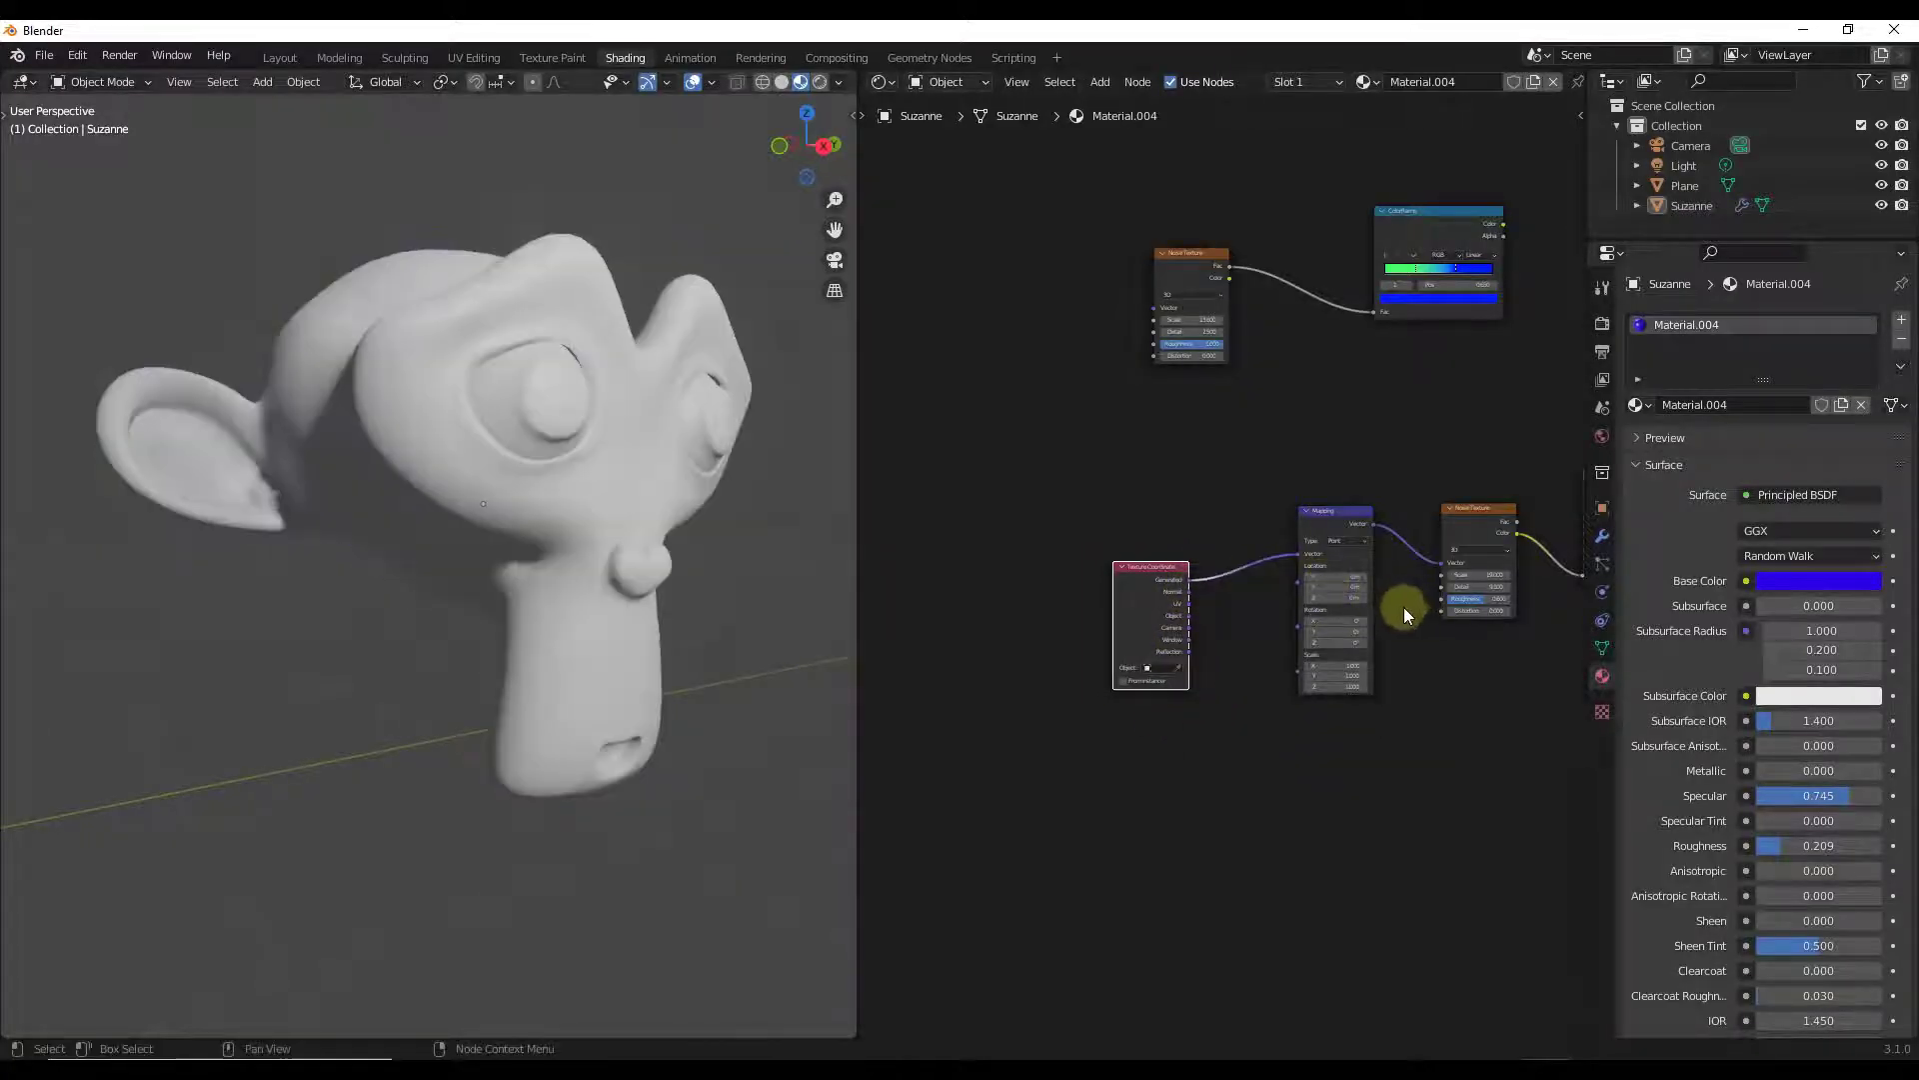
{"action": "scroll", "coordinate": [1403, 608], "scroll_direction": "up", "scroll_amount": 3}
{"action": "scroll", "coordinate": [942, 574], "scroll_direction": "down", "scroll_amount": 1}
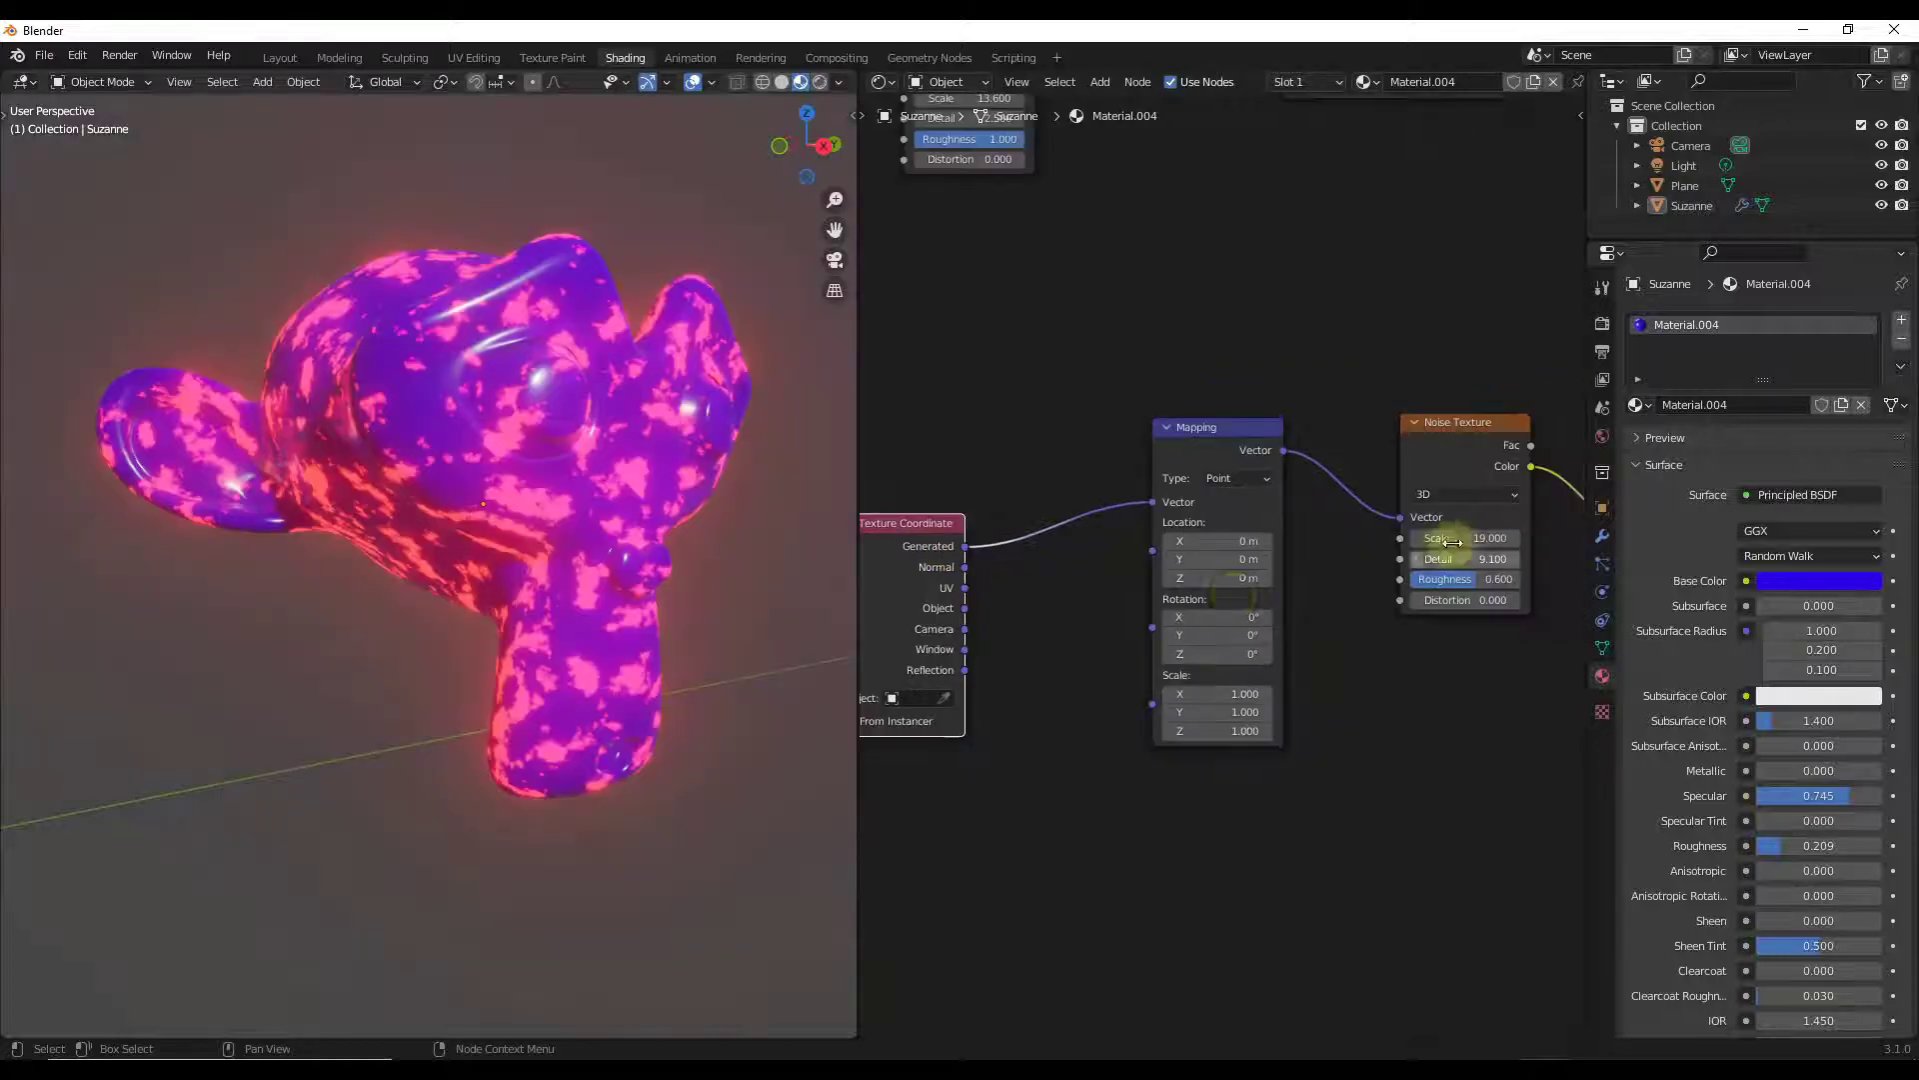
Step: Give the Mapping node Rotation X 4.6°, with Scale X reset to 1 and Location X to 0
{"action": "mouse_move", "coordinate": [1213, 544]}
{"action": "left_mouse_down"}
{"action": "mouse_move", "coordinate": [1246, 545]}
{"action": "mouse_move", "coordinate": [1213, 545]}
{"action": "left_mouse_up"}
{"action": "mouse_move", "coordinate": [1213, 610]}
{"action": "left_mouse_down"}
{"action": "mouse_move", "coordinate": [1358, 625]}
{"action": "mouse_move", "coordinate": [1211, 617]}
{"action": "left_mouse_up"}
{"action": "mouse_move", "coordinate": [1210, 699]}
{"action": "left_mouse_down"}
{"action": "mouse_move", "coordinate": [1247, 706]}
{"action": "mouse_move", "coordinate": [1217, 693]}
{"action": "left_mouse_up"}
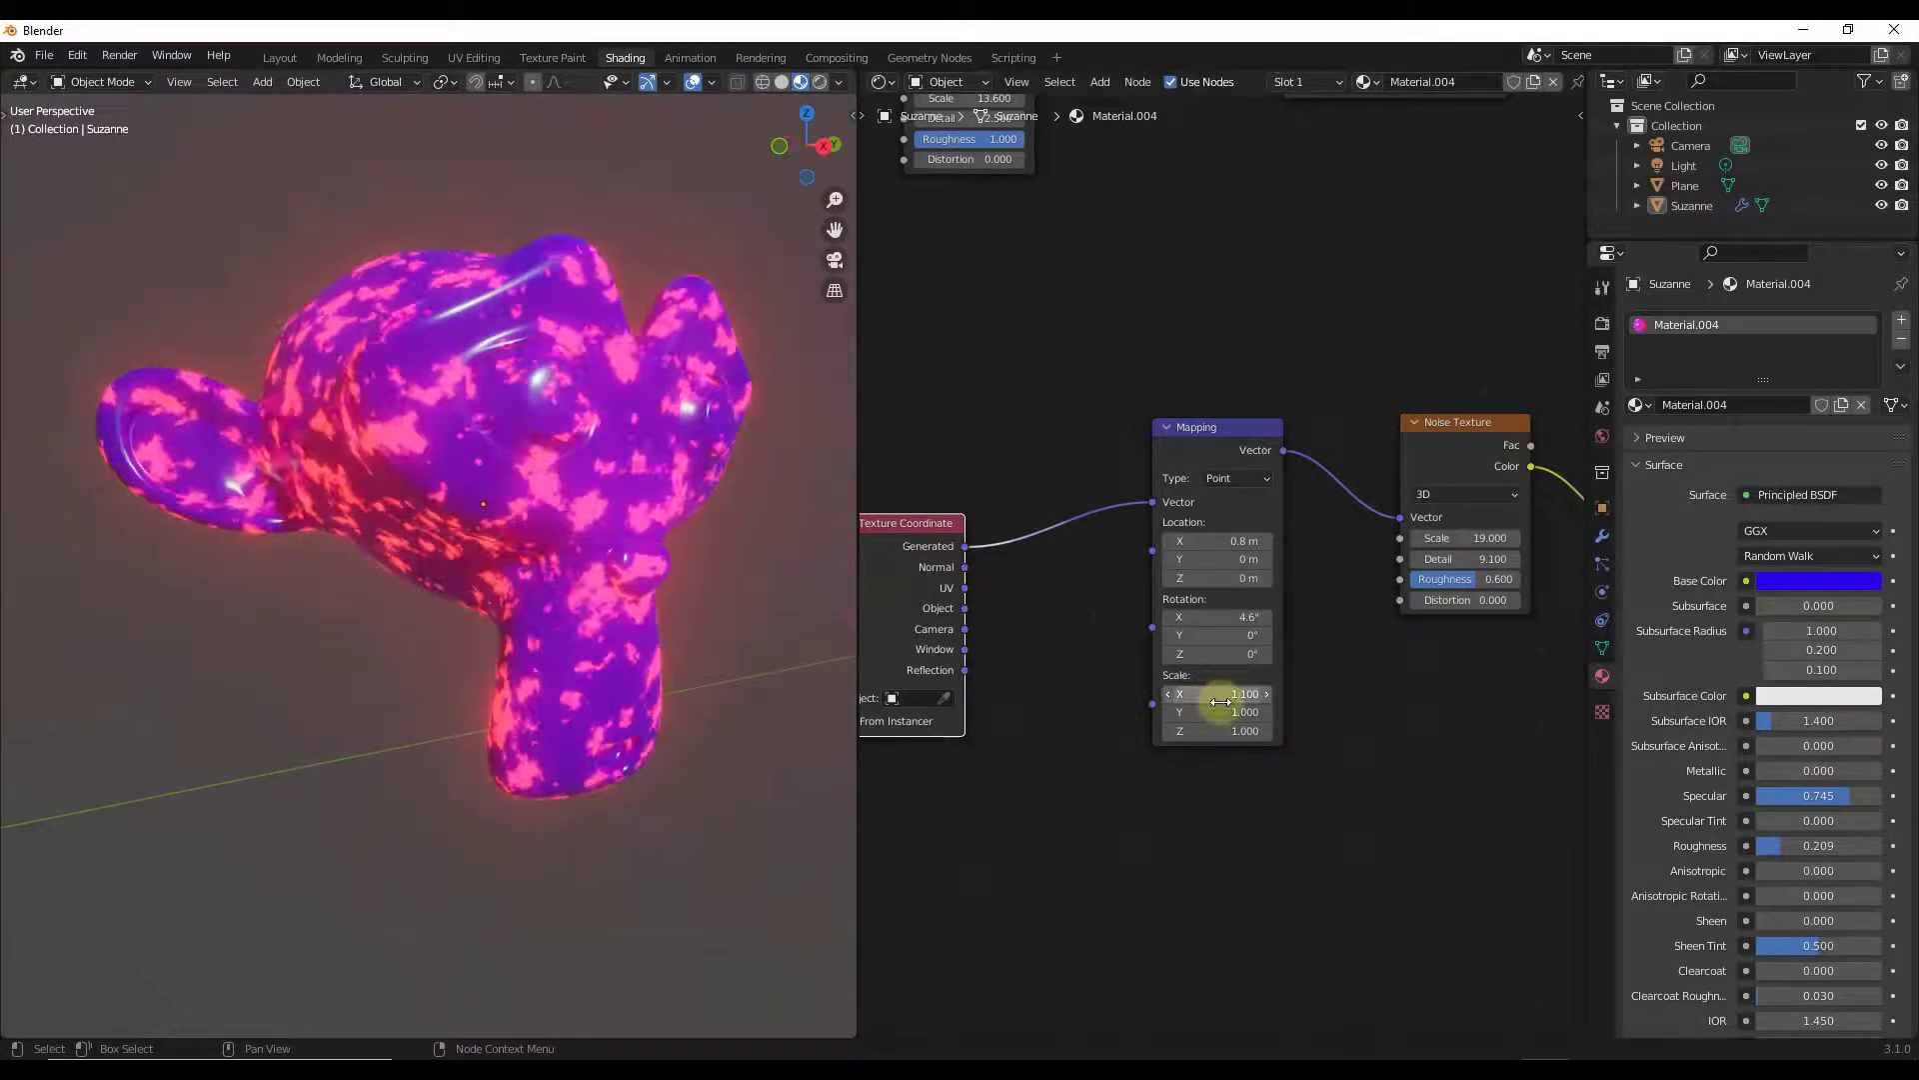
{"action": "type", "text": "1"}
{"action": "key", "text": "Return"}
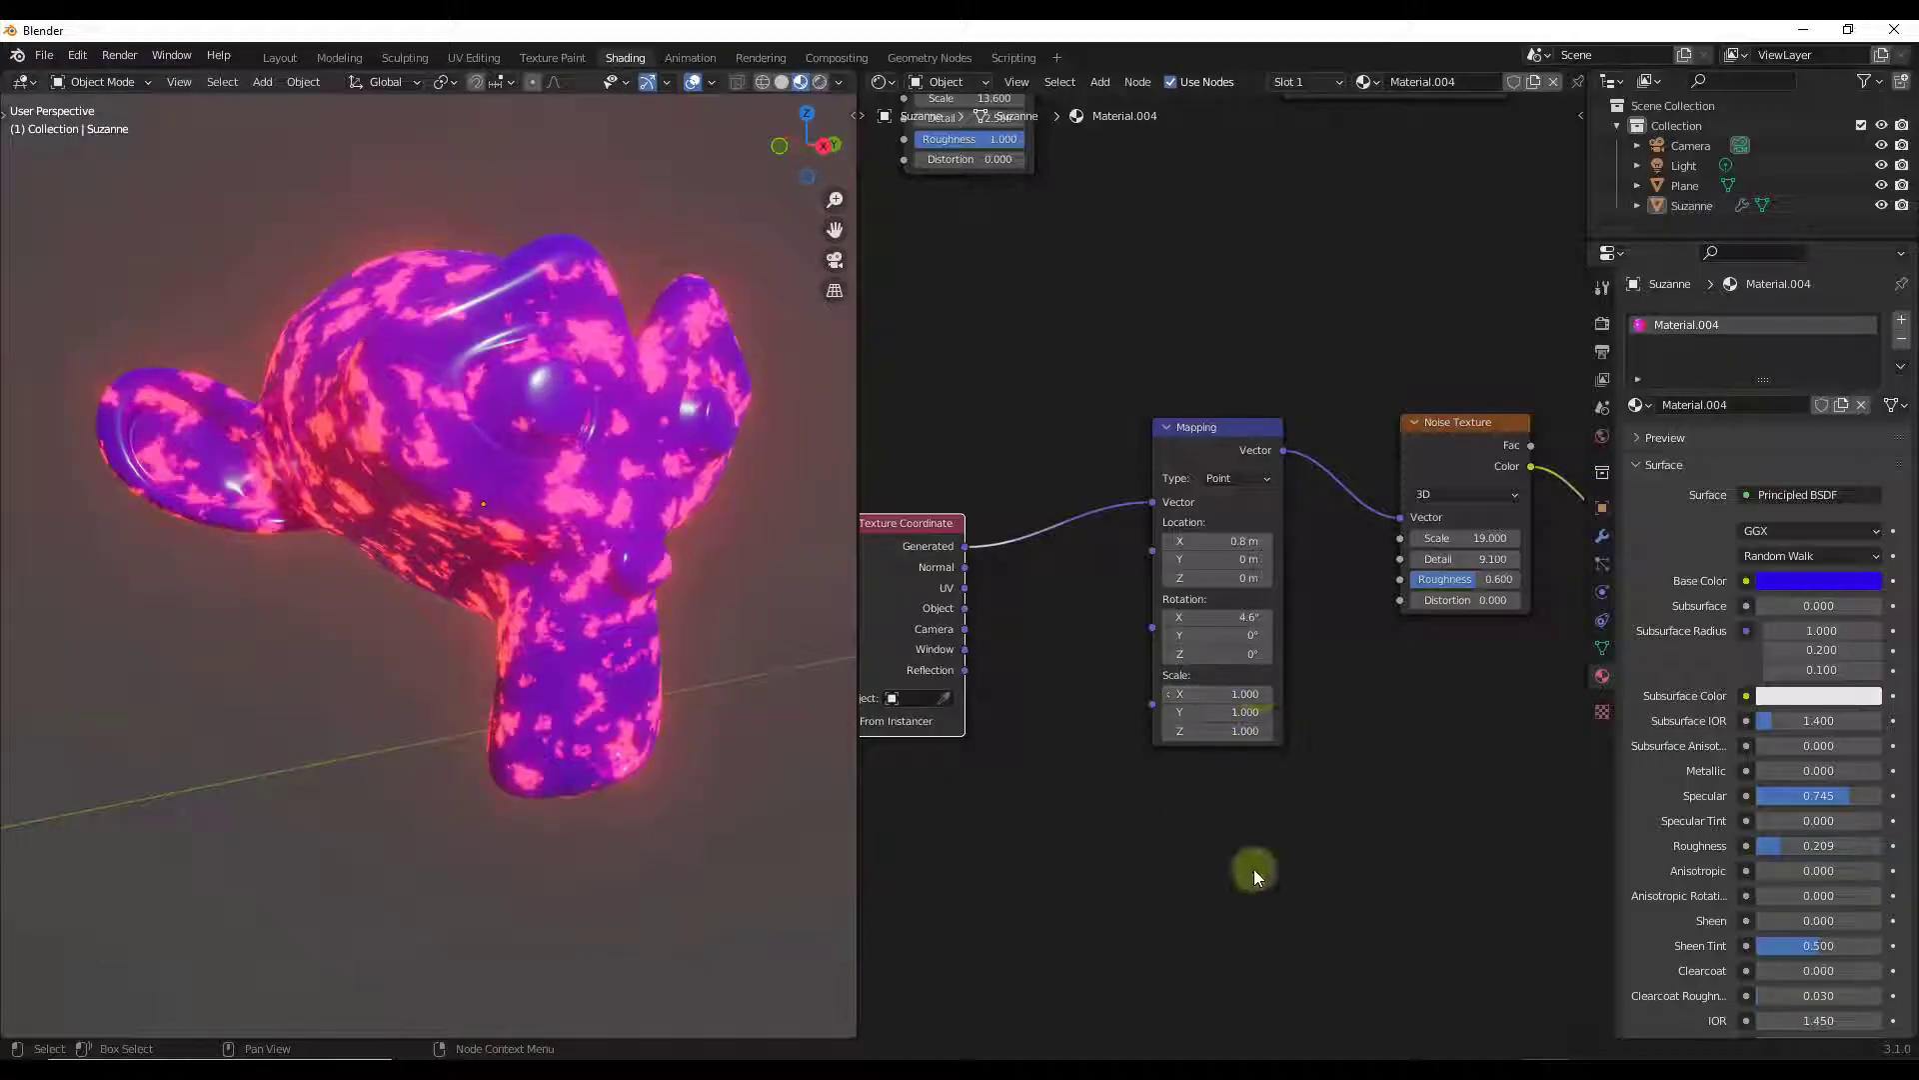
{"action": "left_click", "coordinate": [1211, 541]}
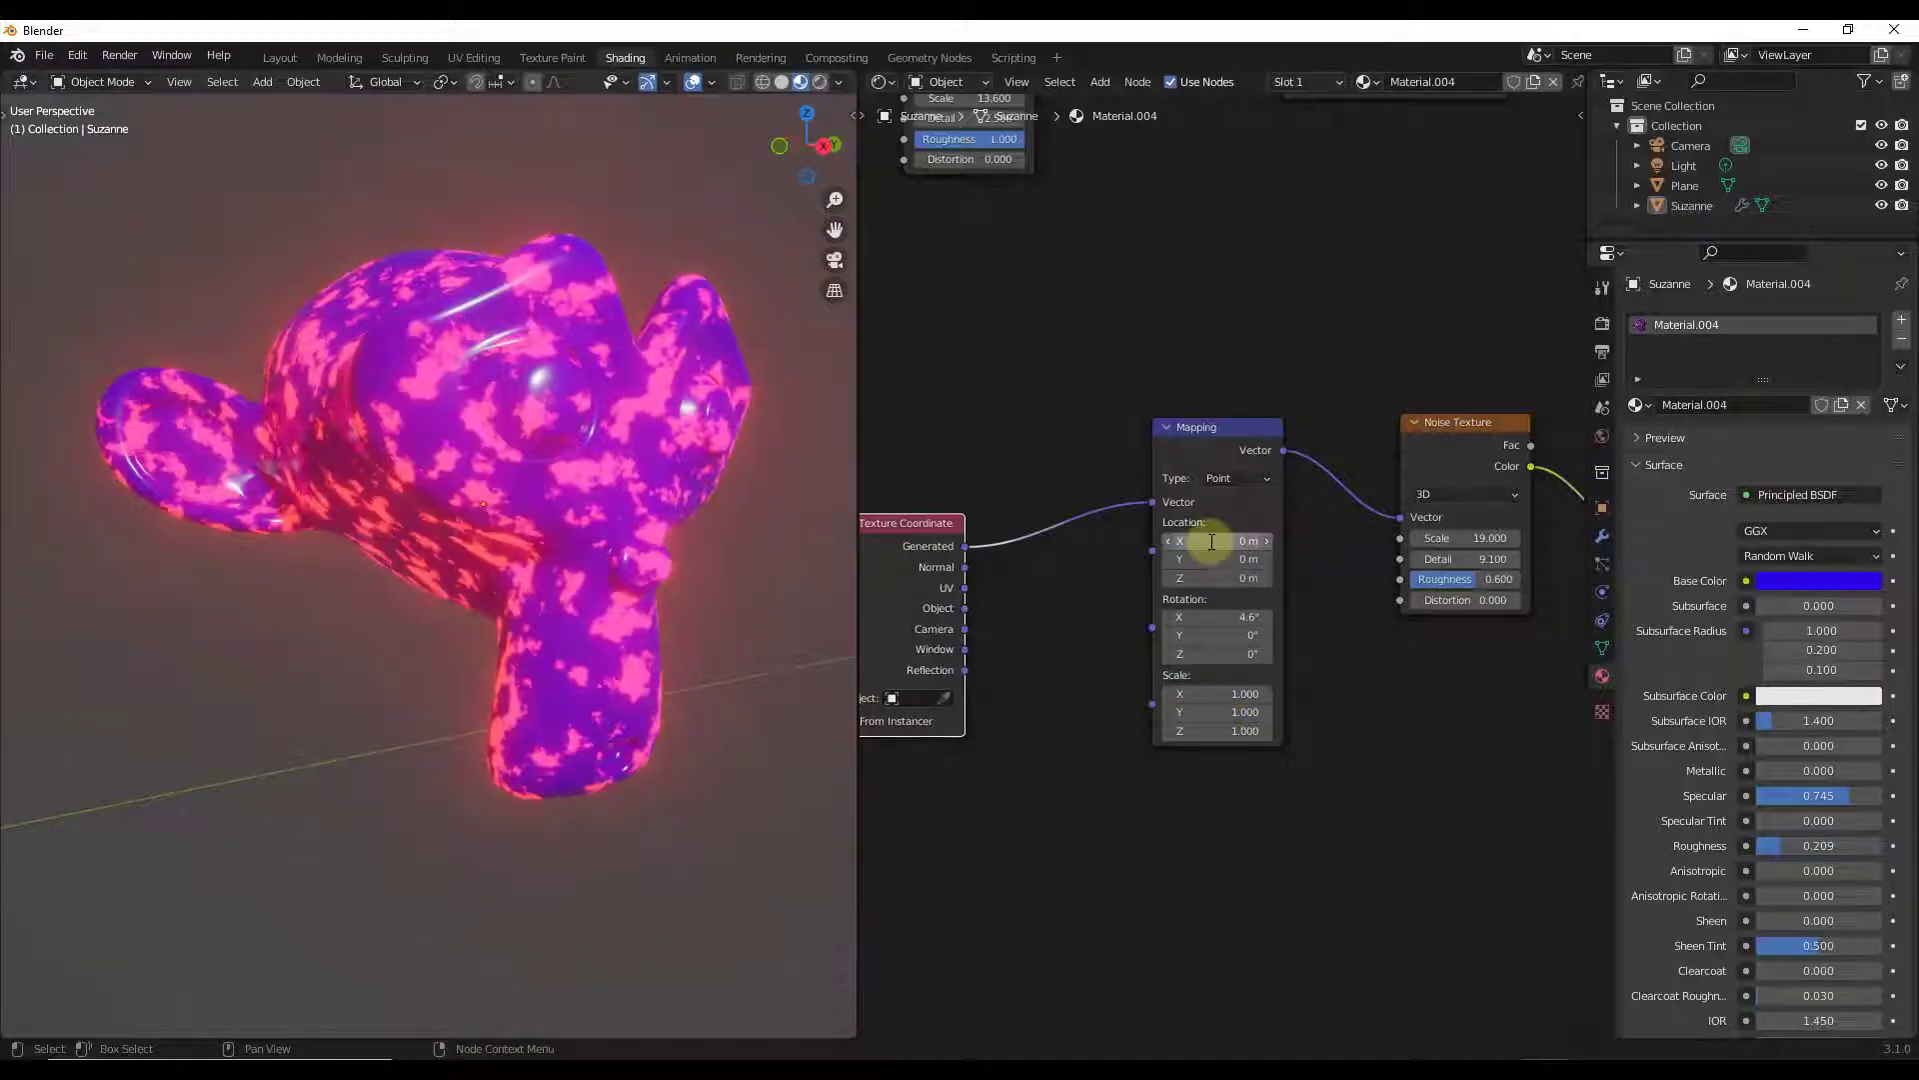
{"action": "type", "text": "0"}
{"action": "key", "text": "Return"}
{"action": "scroll", "coordinate": [1032, 552], "scroll_direction": "down", "scroll_amount": 1}
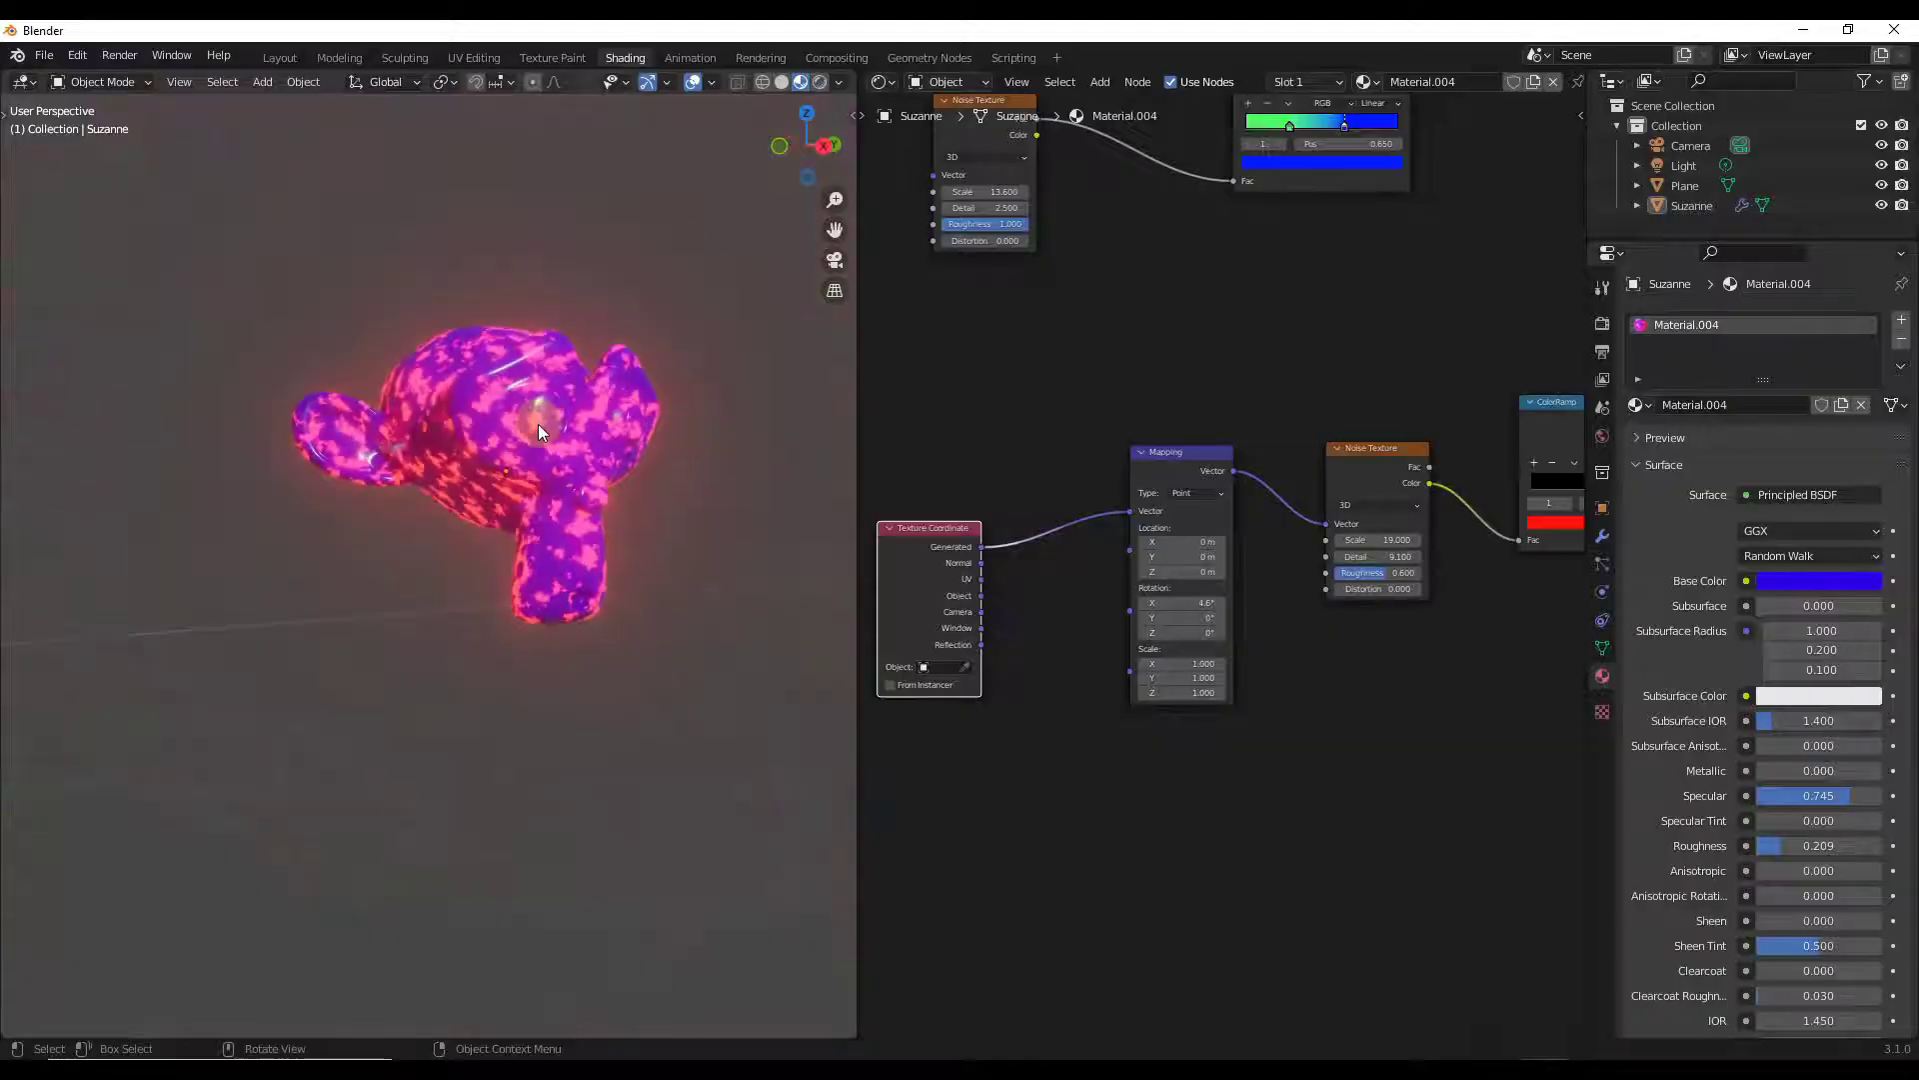